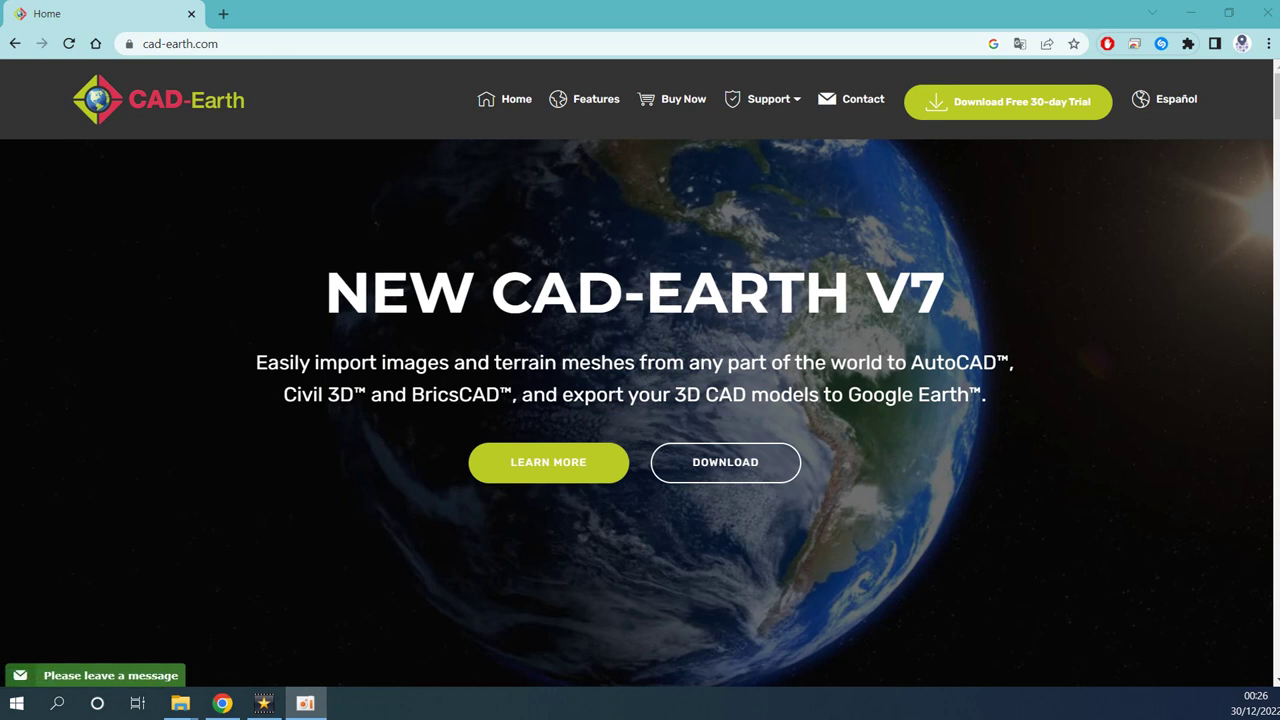
Launch CAD-Earth 7 for AutoCAD by searching 'cad' in the Start menu.
click(16, 703)
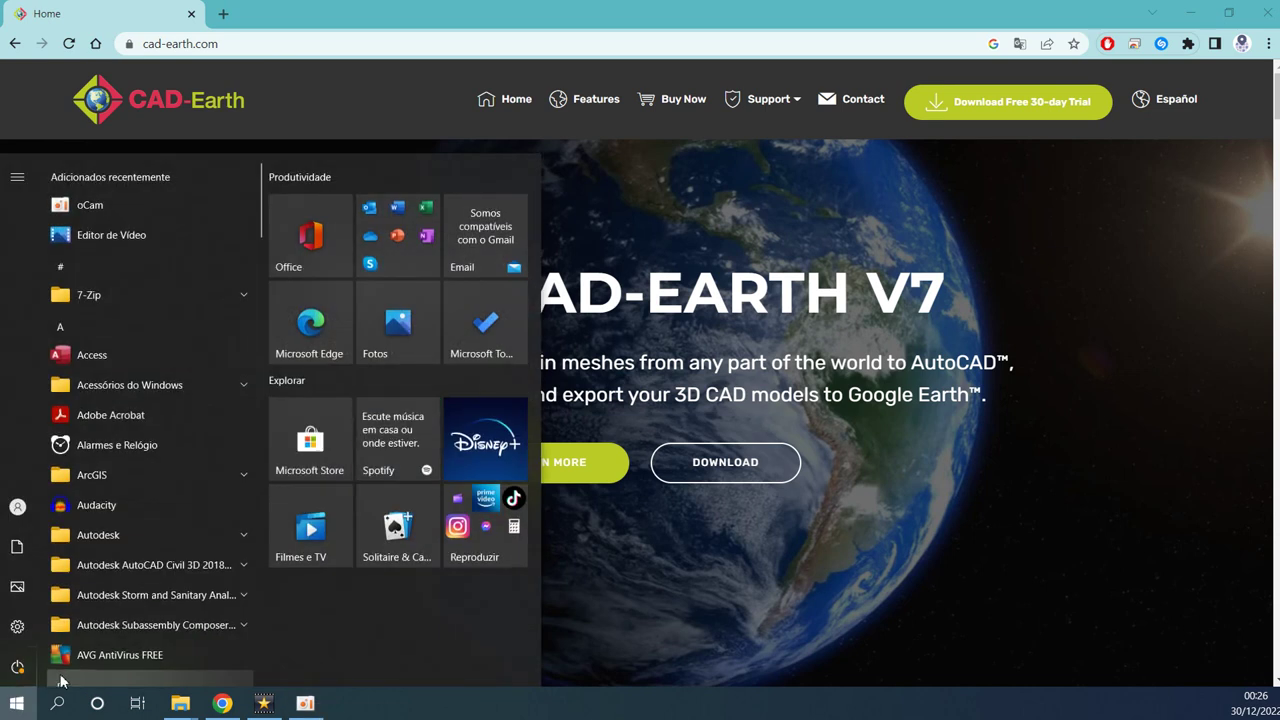
text(cad)
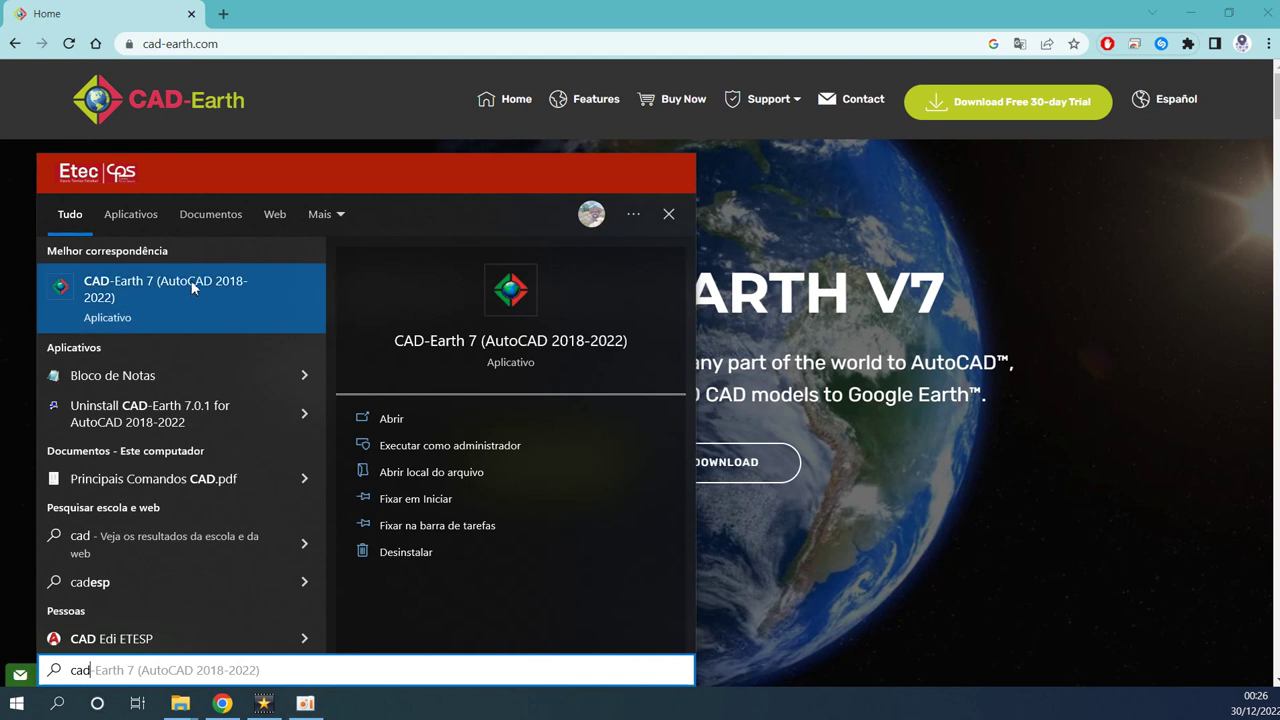
click(193, 289)
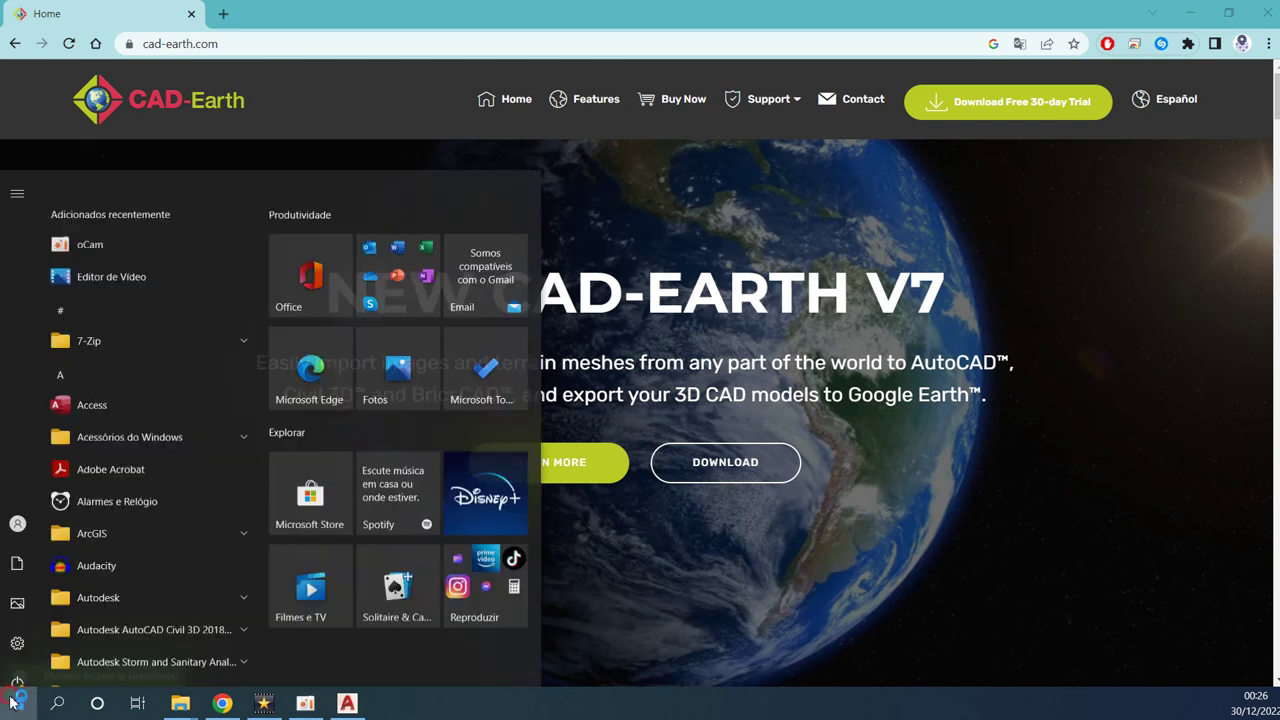
Launch Google Earth Pro by searching 'go' in the Start menu.
click(14, 703)
text(go)
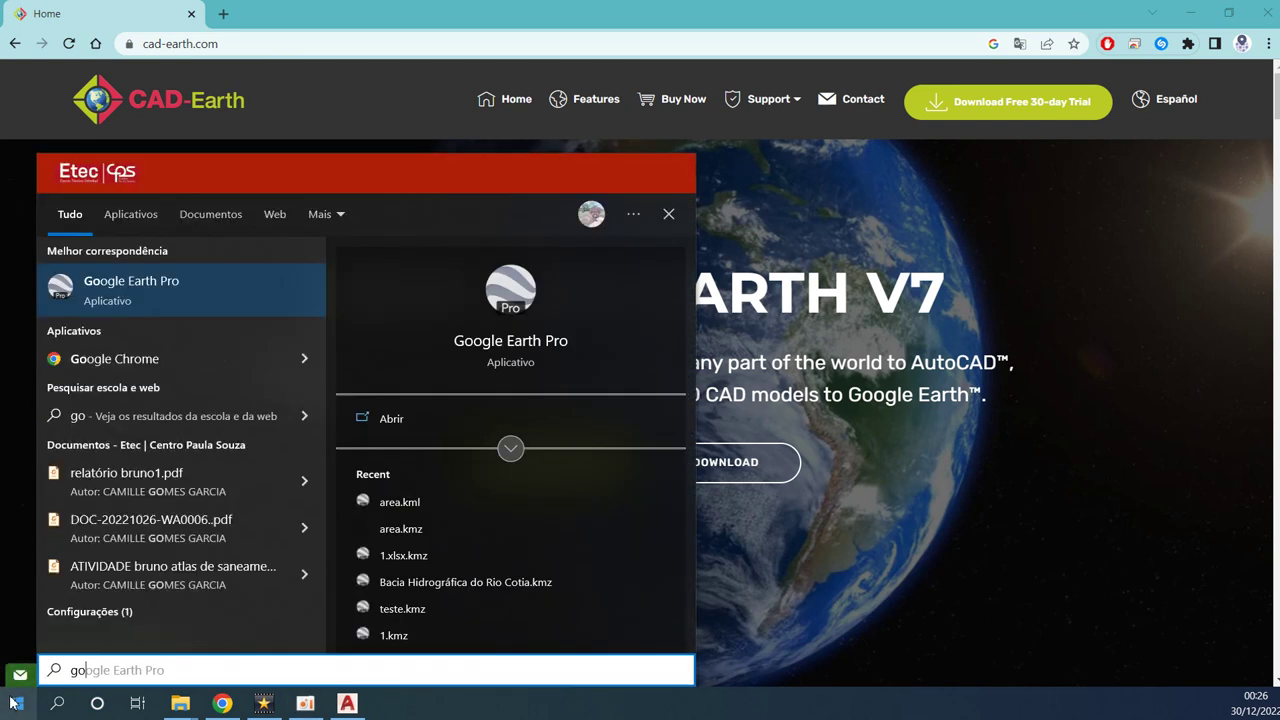
click(530, 348)
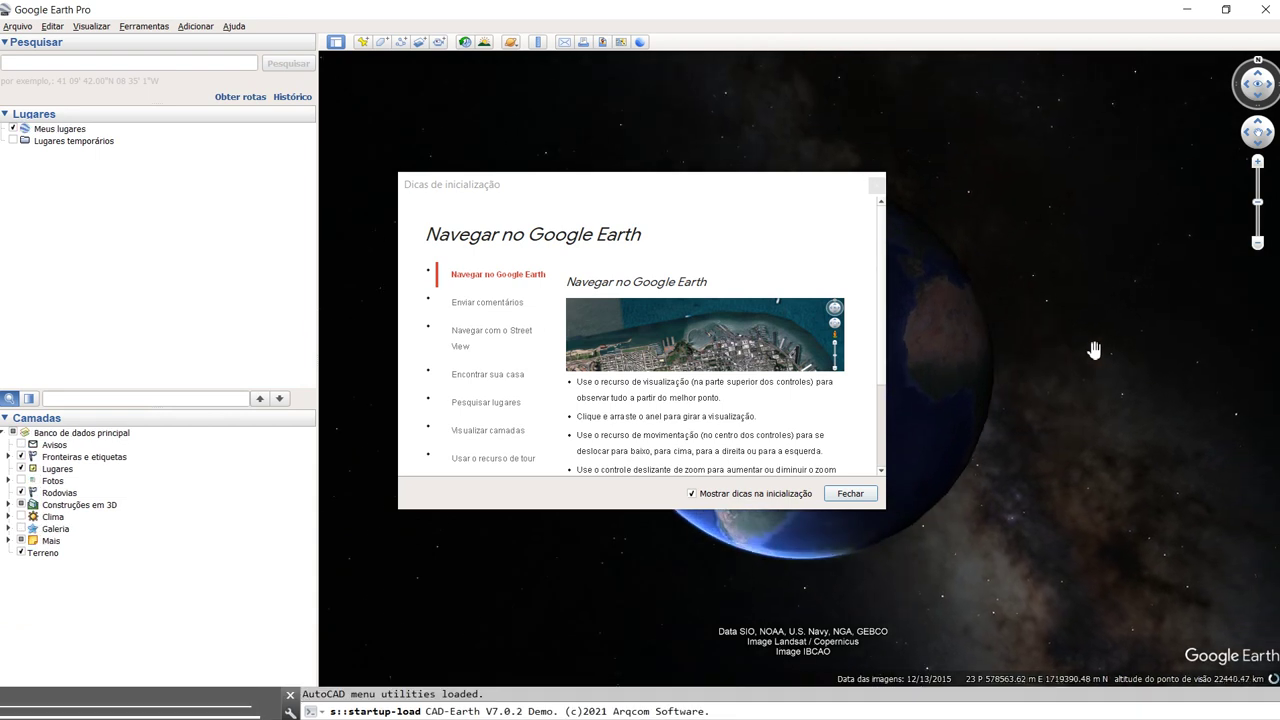
Close the startup tips and zoom the globe in onto São Paulo.
click(875, 186)
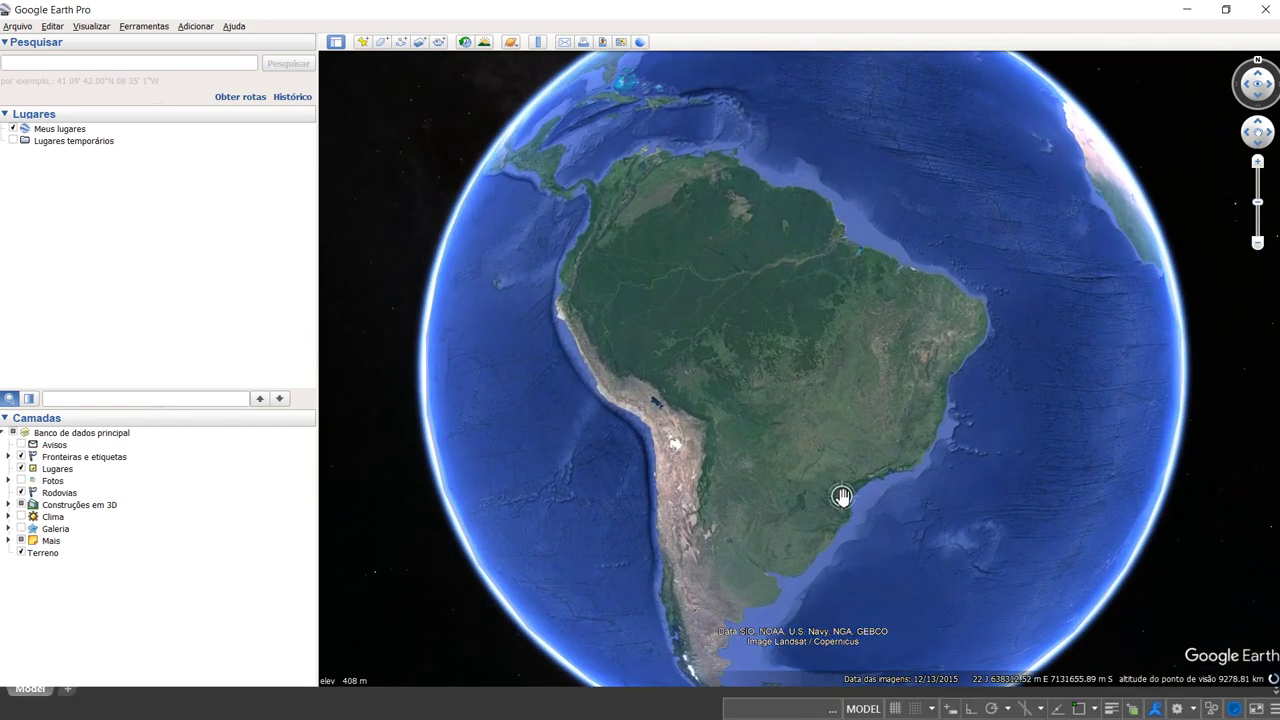
scroll(869, 488, up, 5)
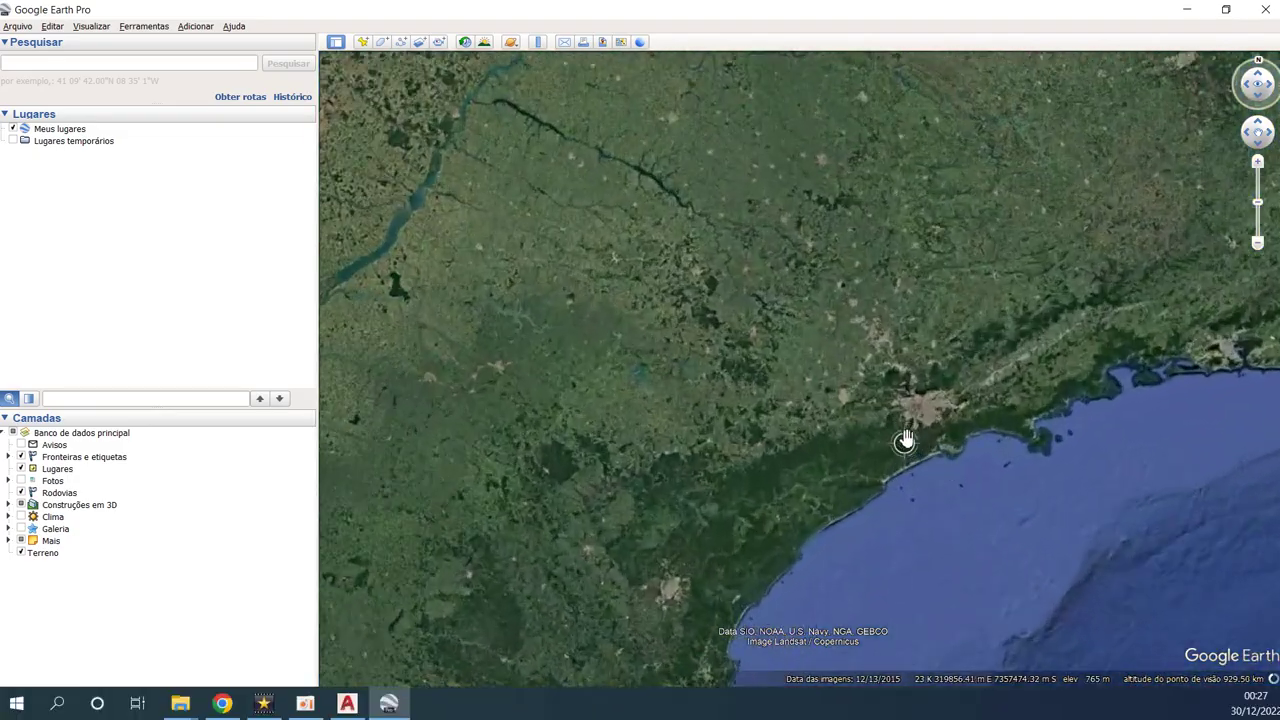
scroll(914, 430, up, 2)
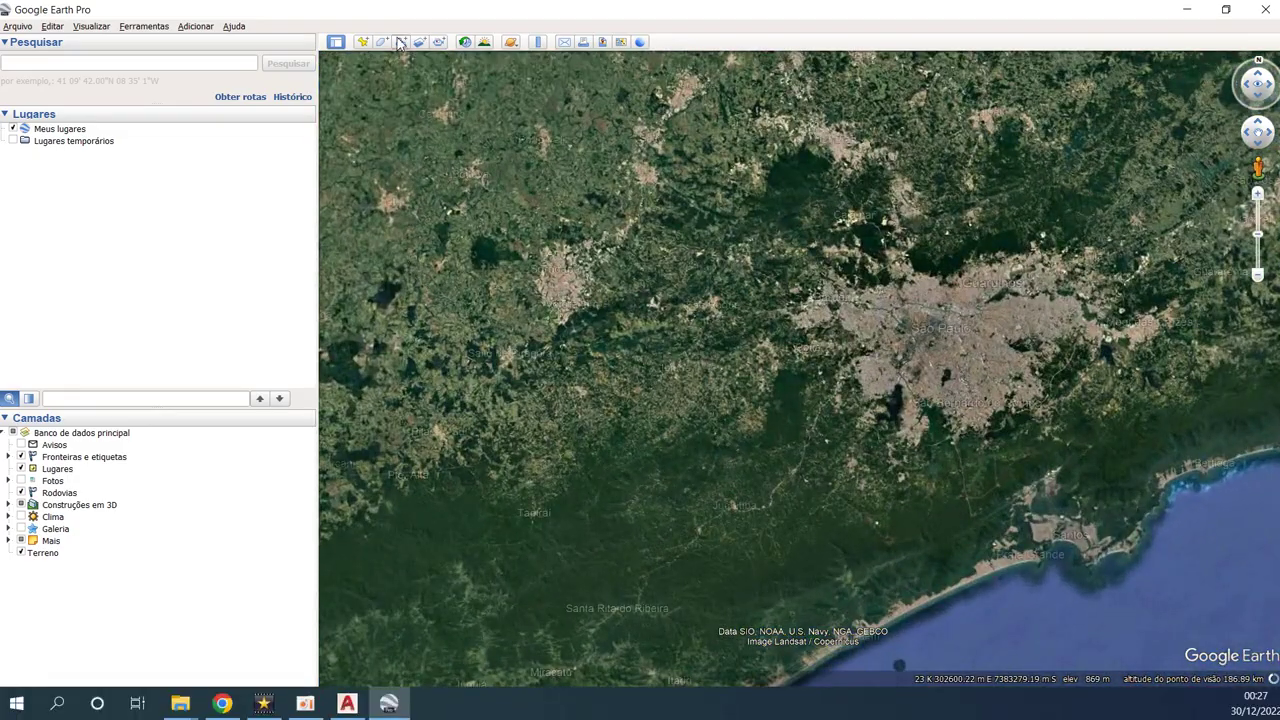
drag(643, 276, 333, 280)
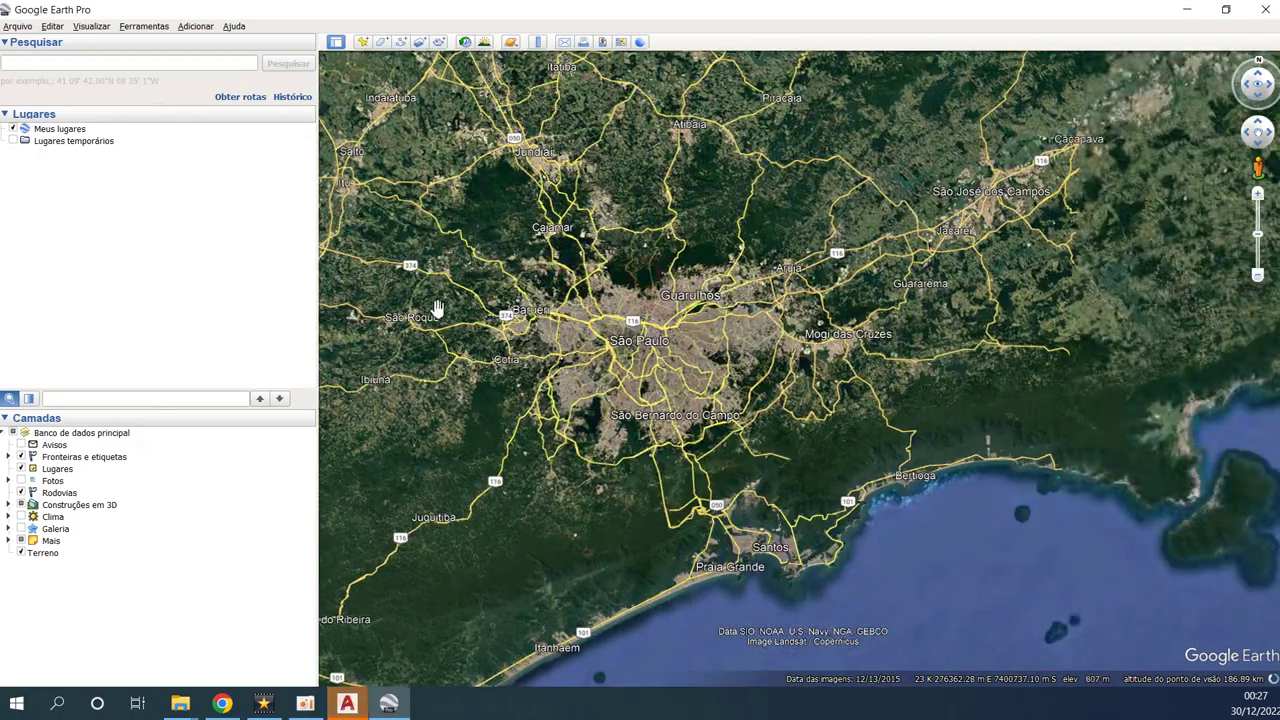
scroll(708, 402, up, 2)
scroll(708, 402, up, 1)
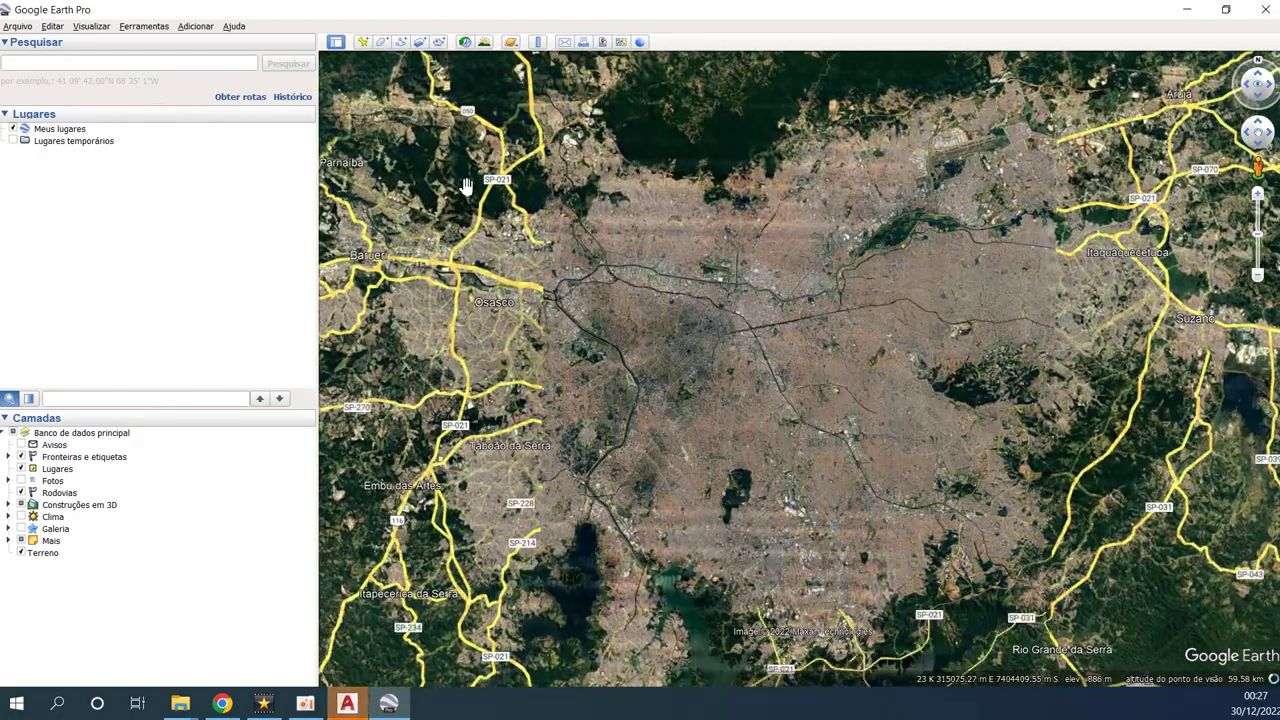
click(18, 27)
Open area.kml from Downloads and centre the map on its white boundary polygon.
click(26, 41)
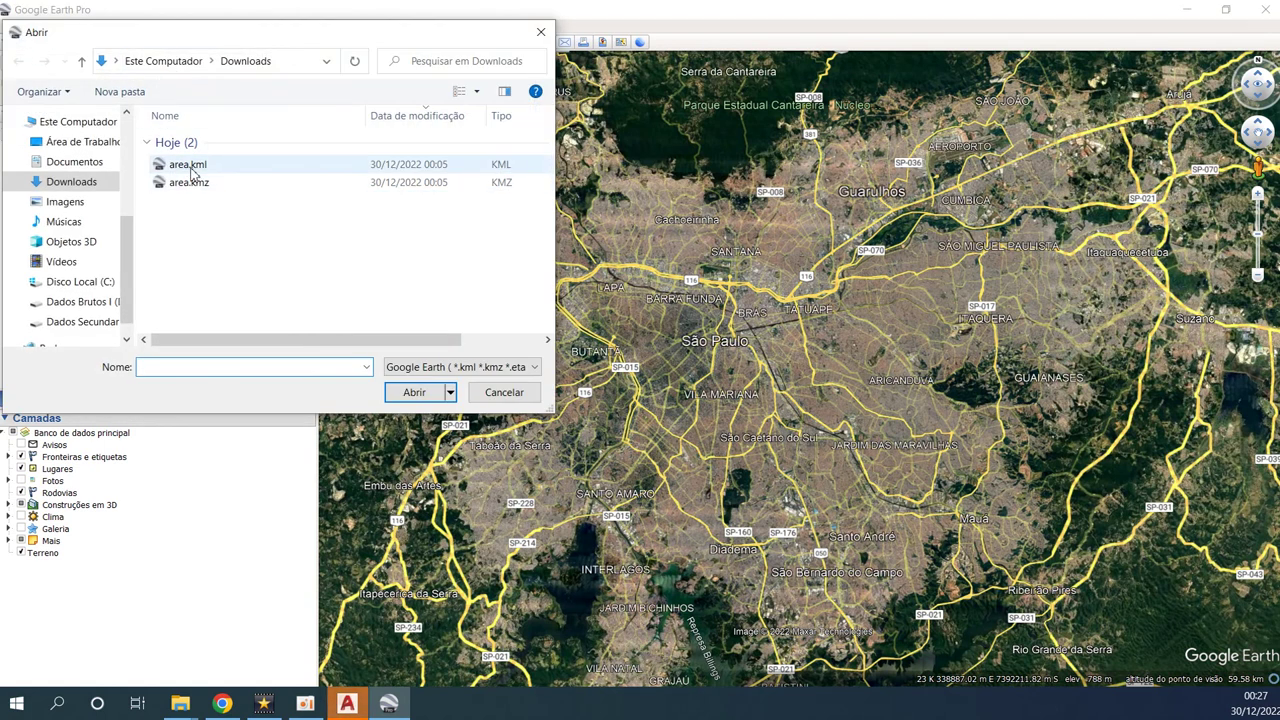
mouse_move(277, 339)
mouse_down()
mouse_move(359, 339)
mouse_move(277, 339)
mouse_up()
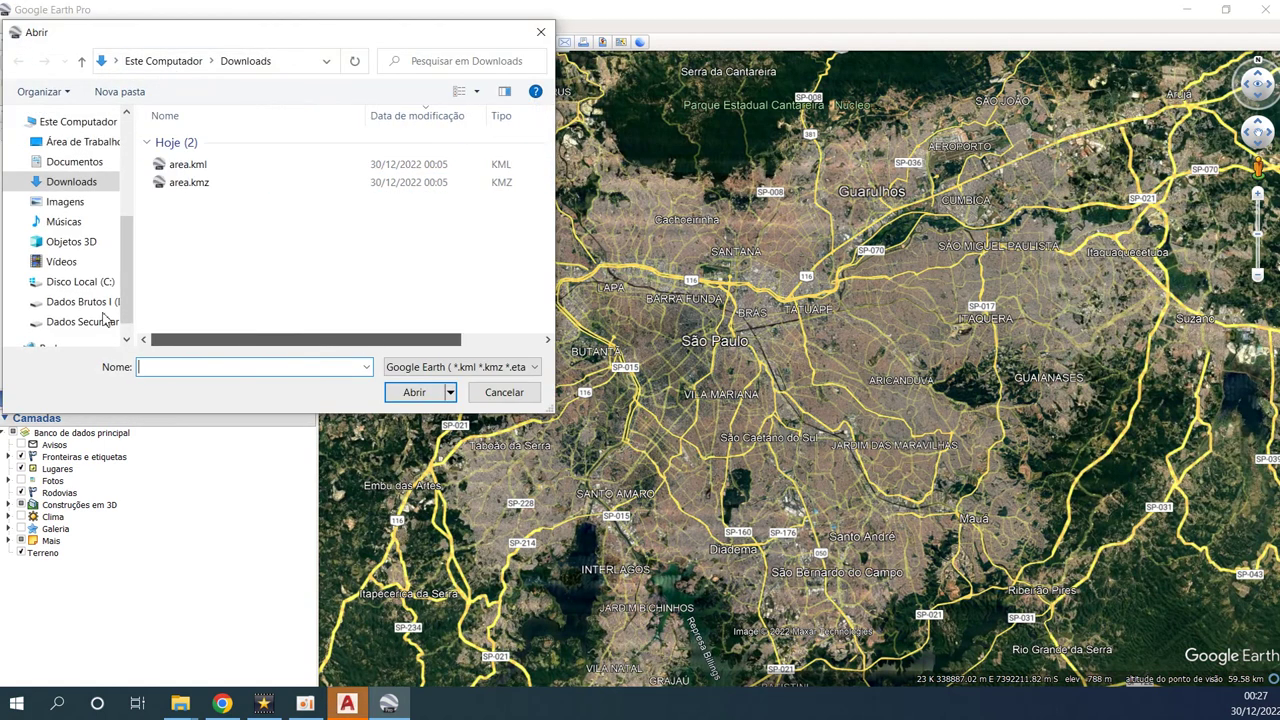
double_click(207, 166)
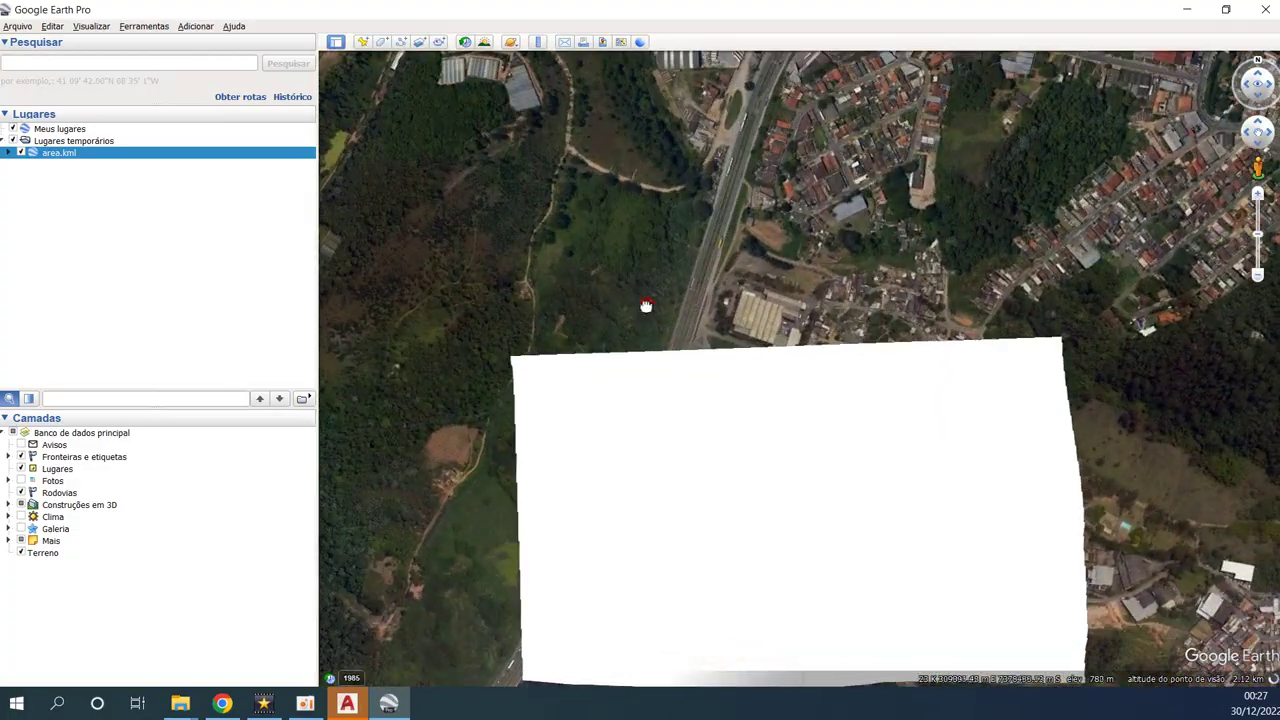
drag(651, 303, 617, 211)
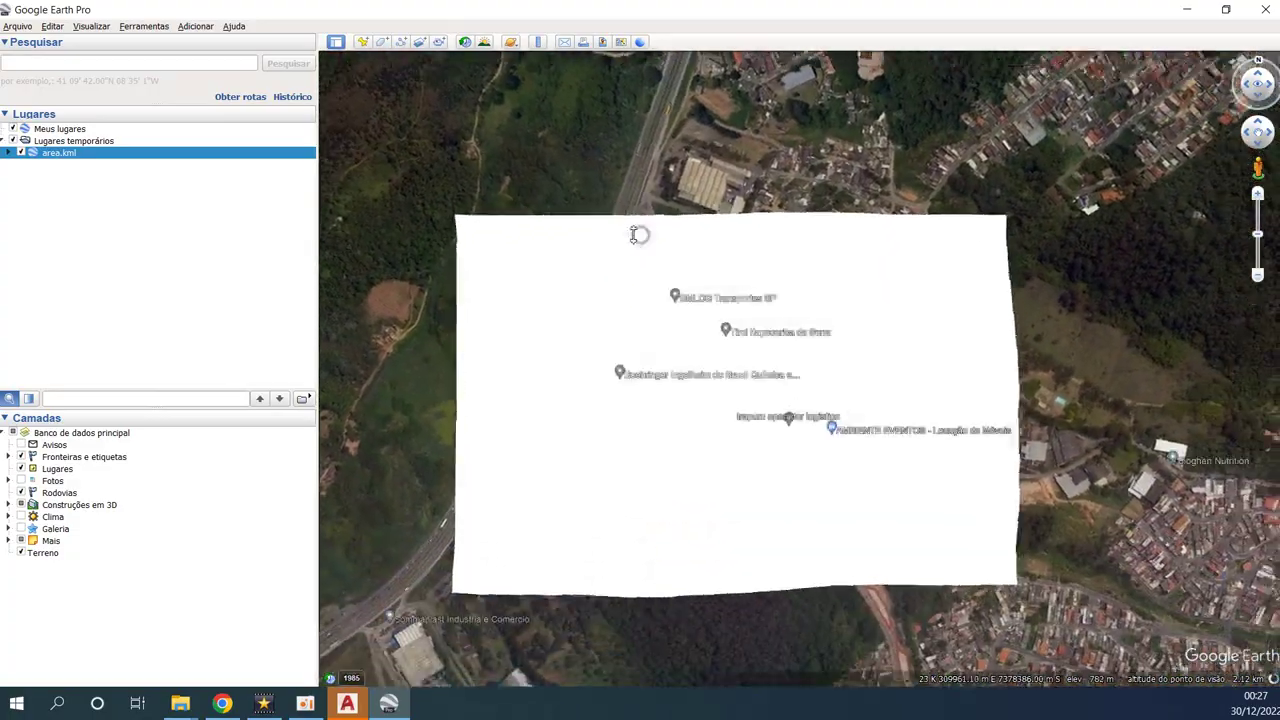
scroll(640, 233, up, 2)
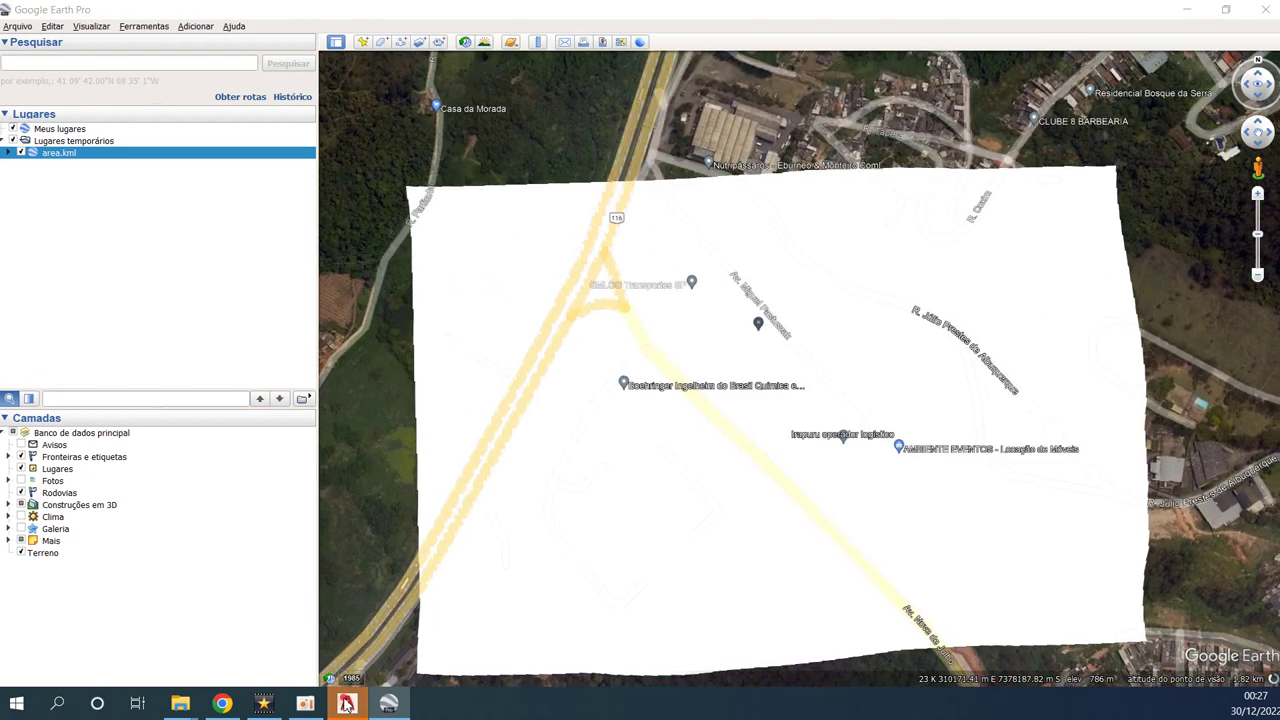
click(347, 703)
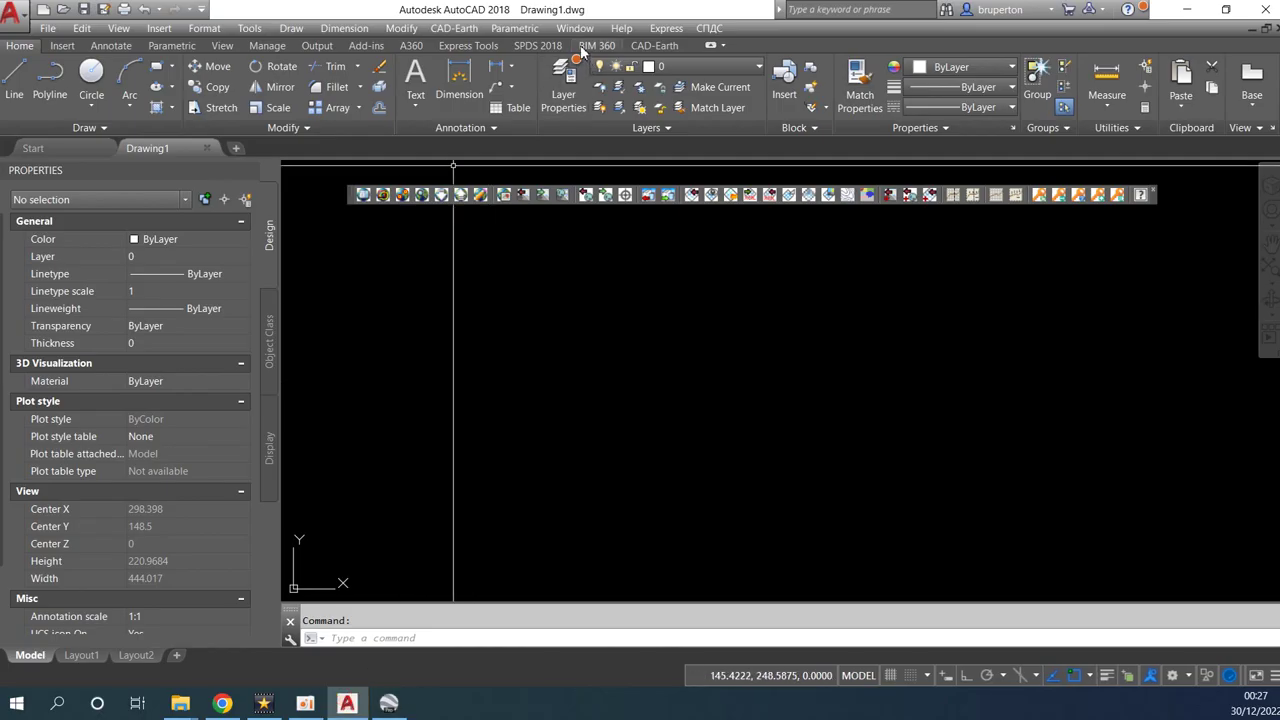
On the CAD-Earth tab, try Import Objects and dismiss the not-georeferenced warning.
click(652, 46)
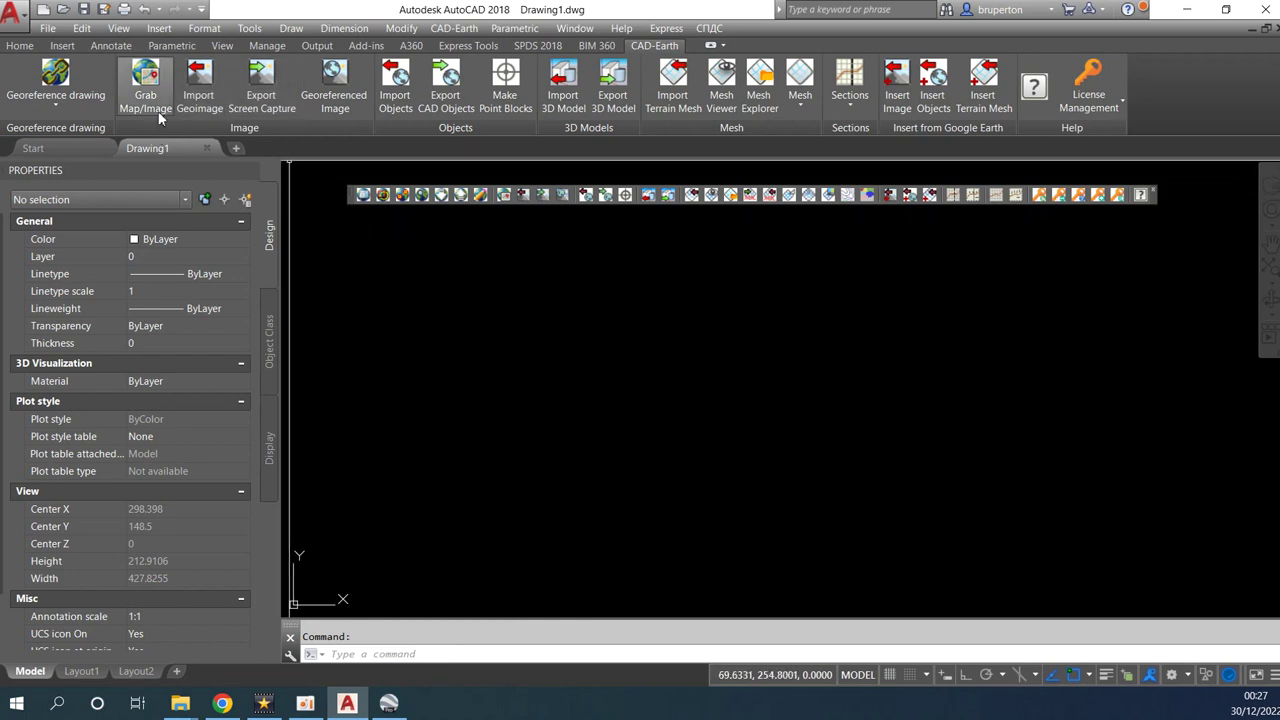
click(398, 90)
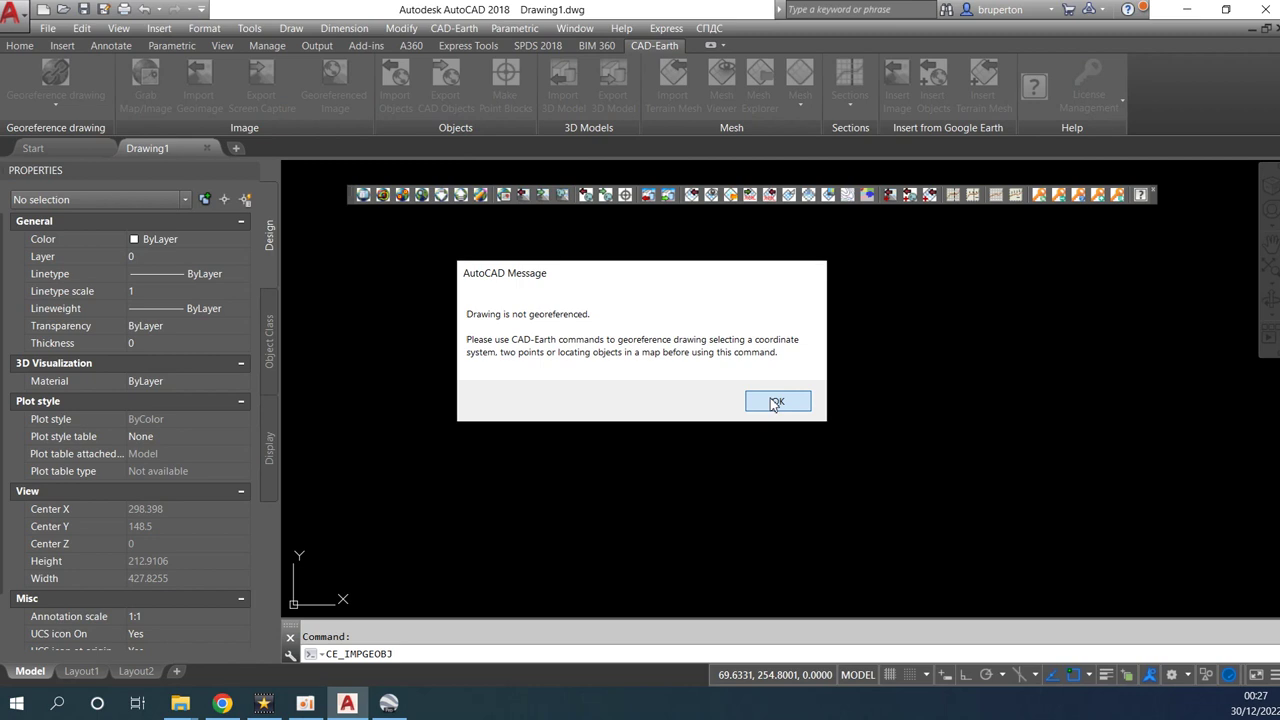
click(776, 403)
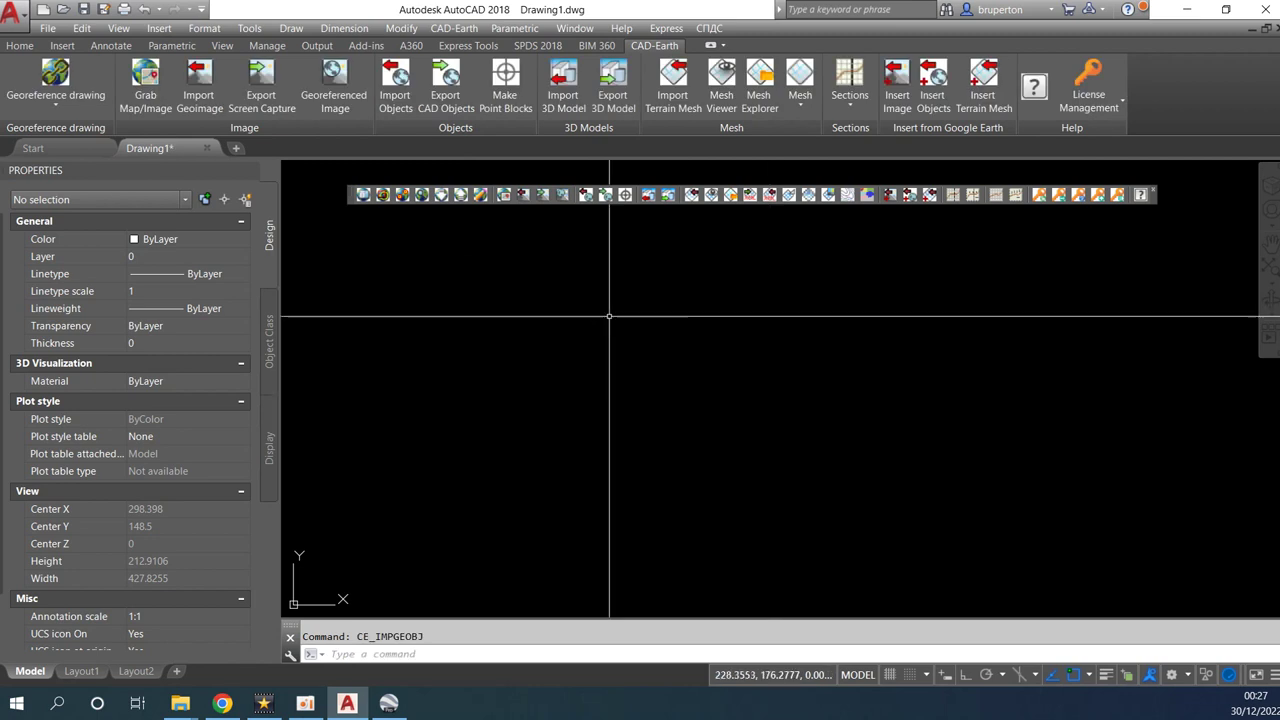
Choose Georeference drawing > By selecting a coordinate system to reach the grid list.
click(76, 102)
click(76, 102)
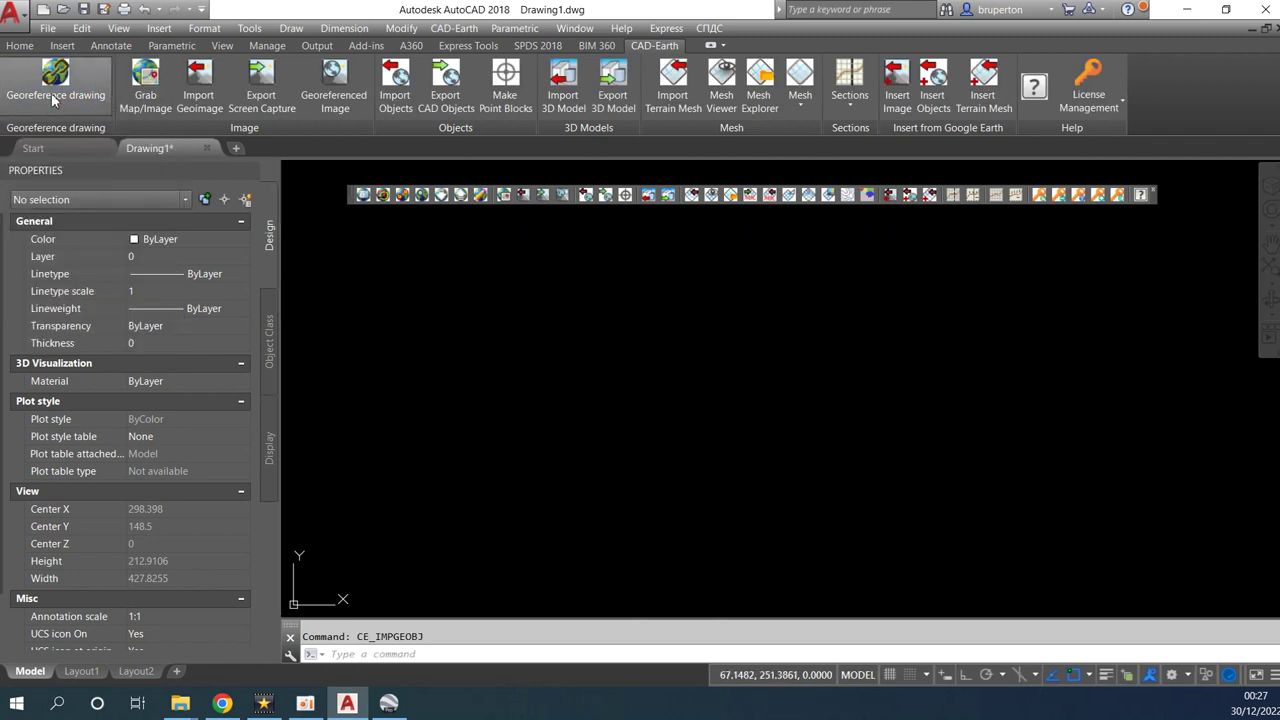
click(48, 101)
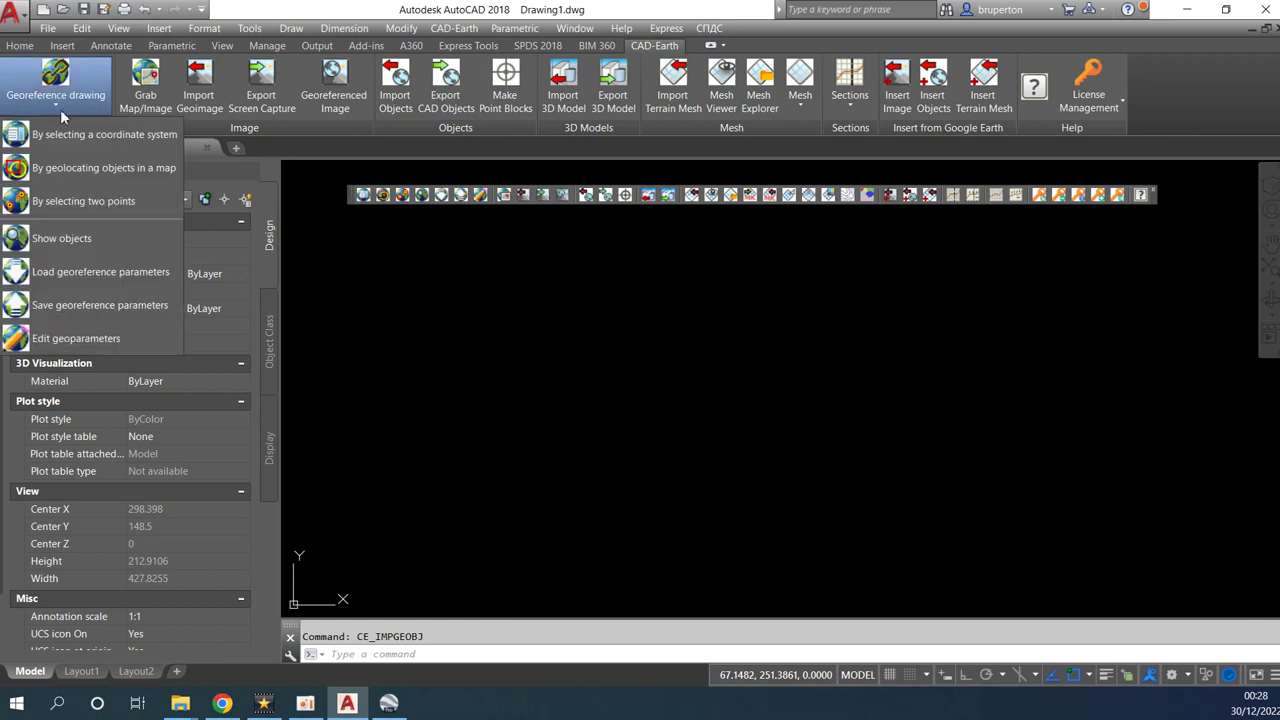
click(126, 144)
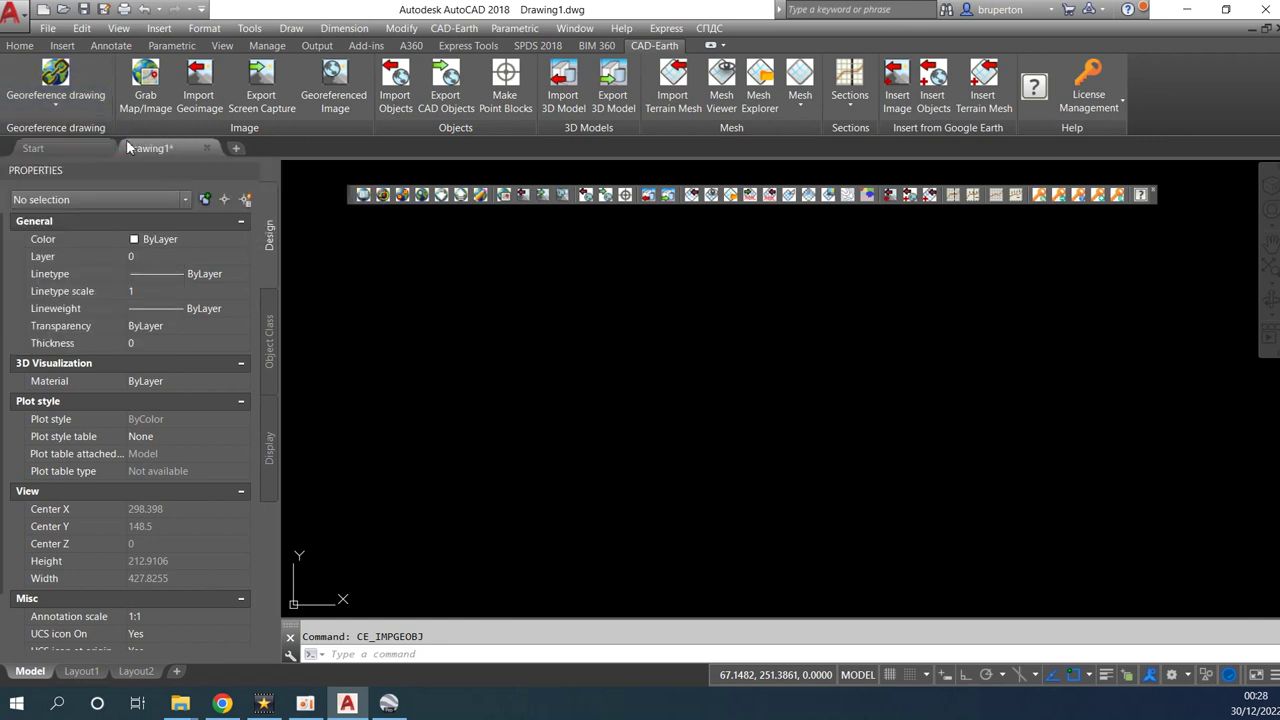
click(731, 411)
text(sirgas)
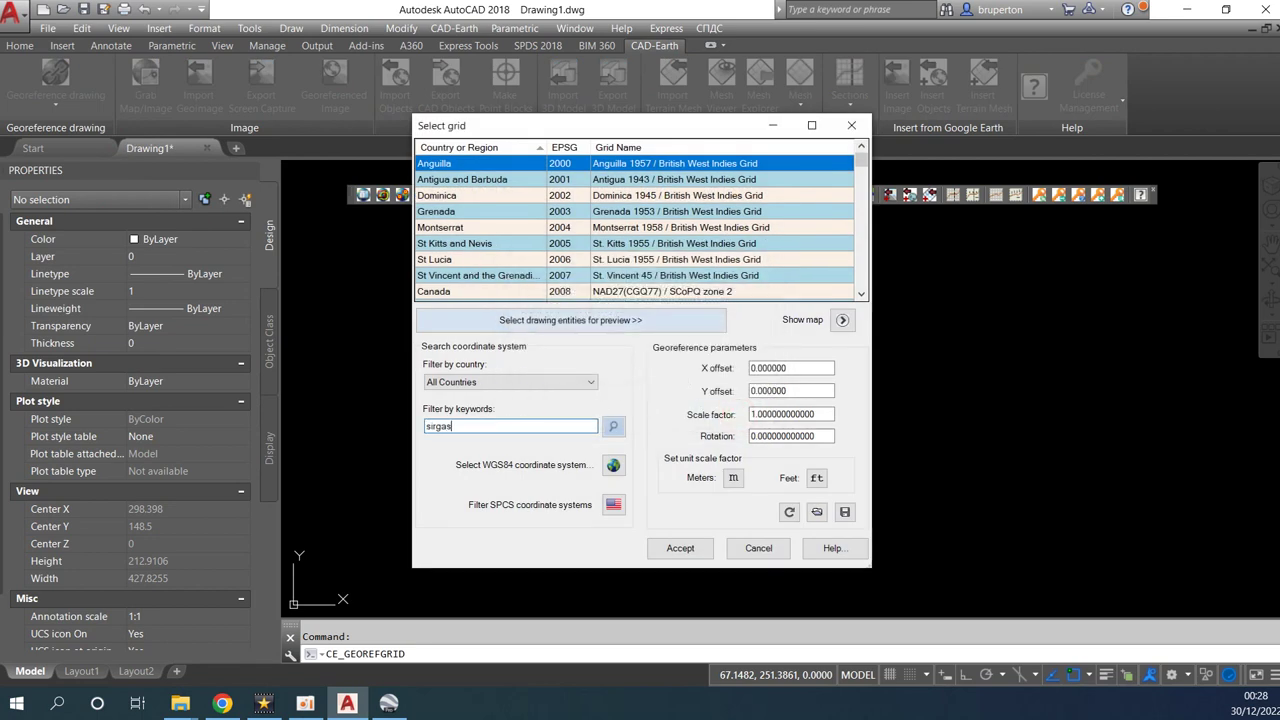
Filter the grid list by 'sirgas' and browse to SIRGAS 1995 / UTM zone 23S.
key(Return)
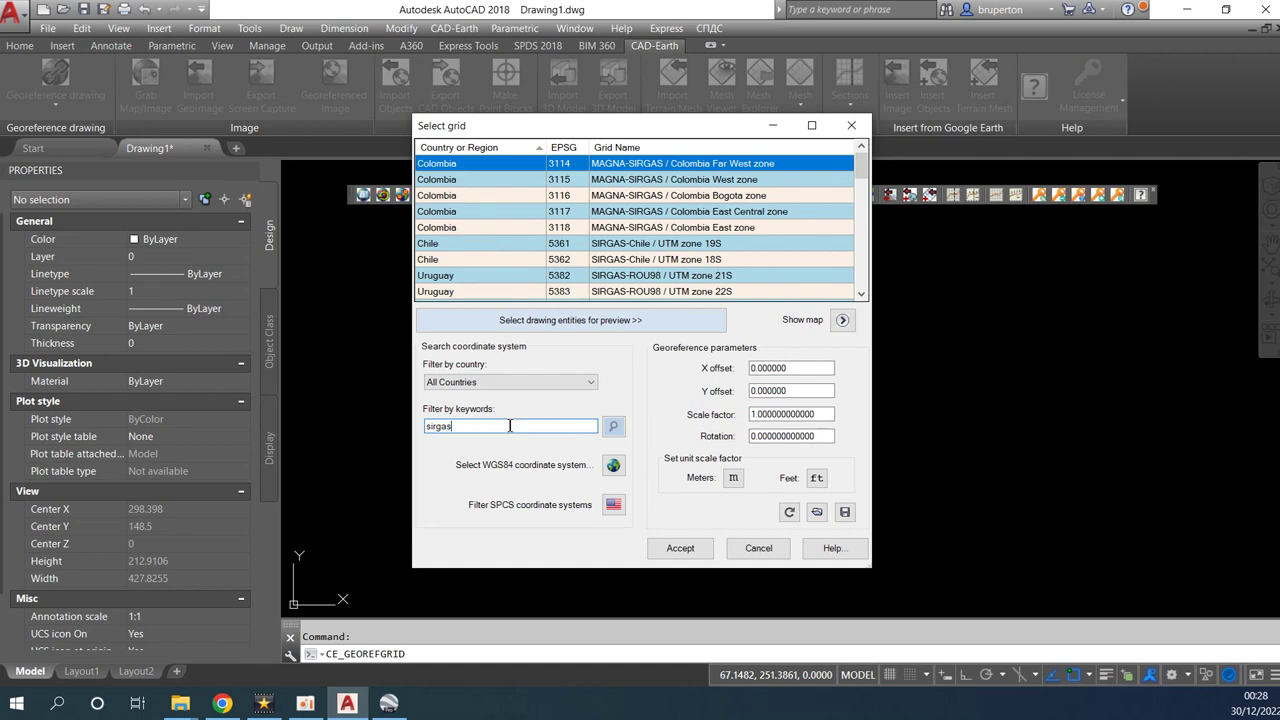
scroll(652, 288, down, 5)
scroll(630, 256, down, 3)
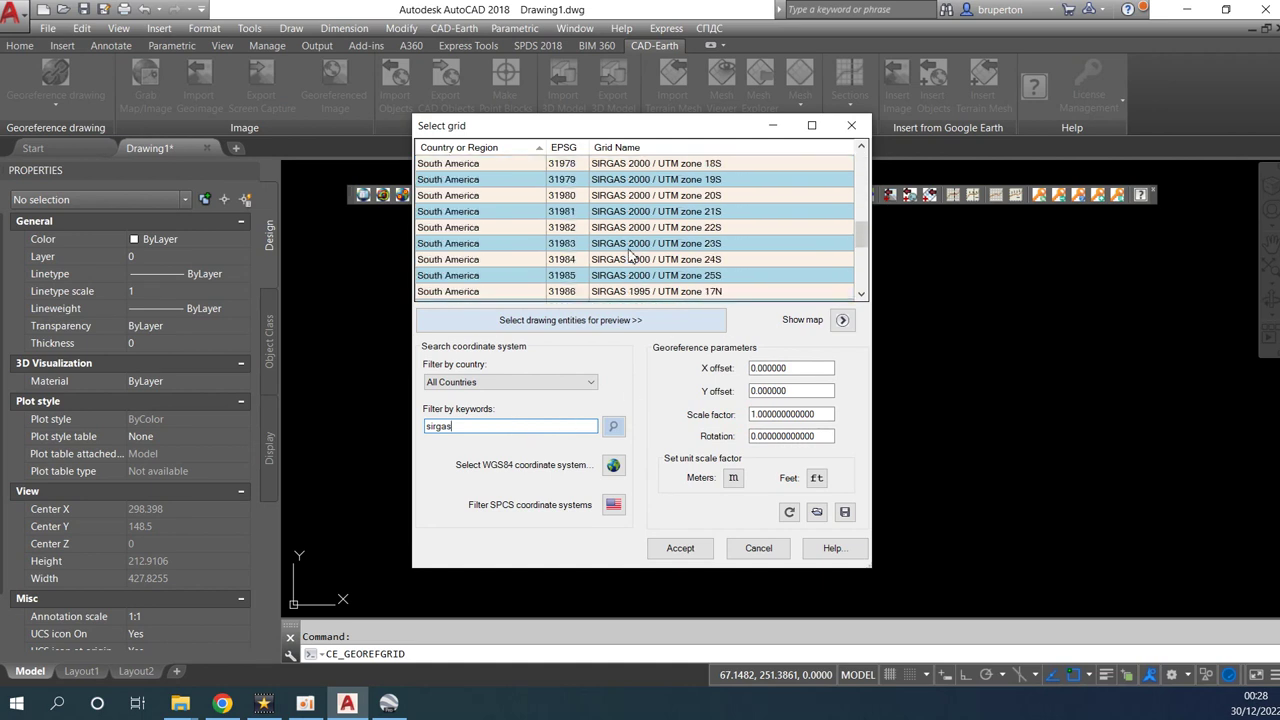
scroll(630, 258, down, 1)
scroll(630, 258, down, 1)
scroll(630, 259, down, 2)
scroll(641, 251, down, 1)
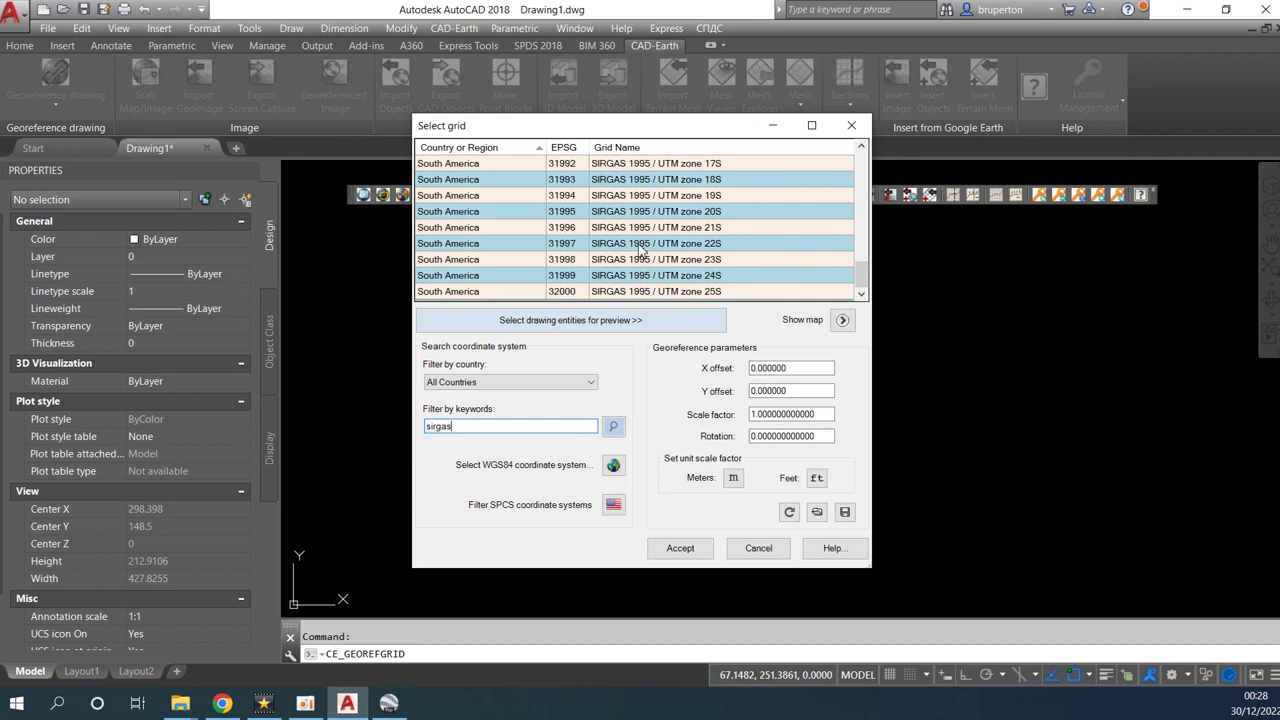
click(643, 261)
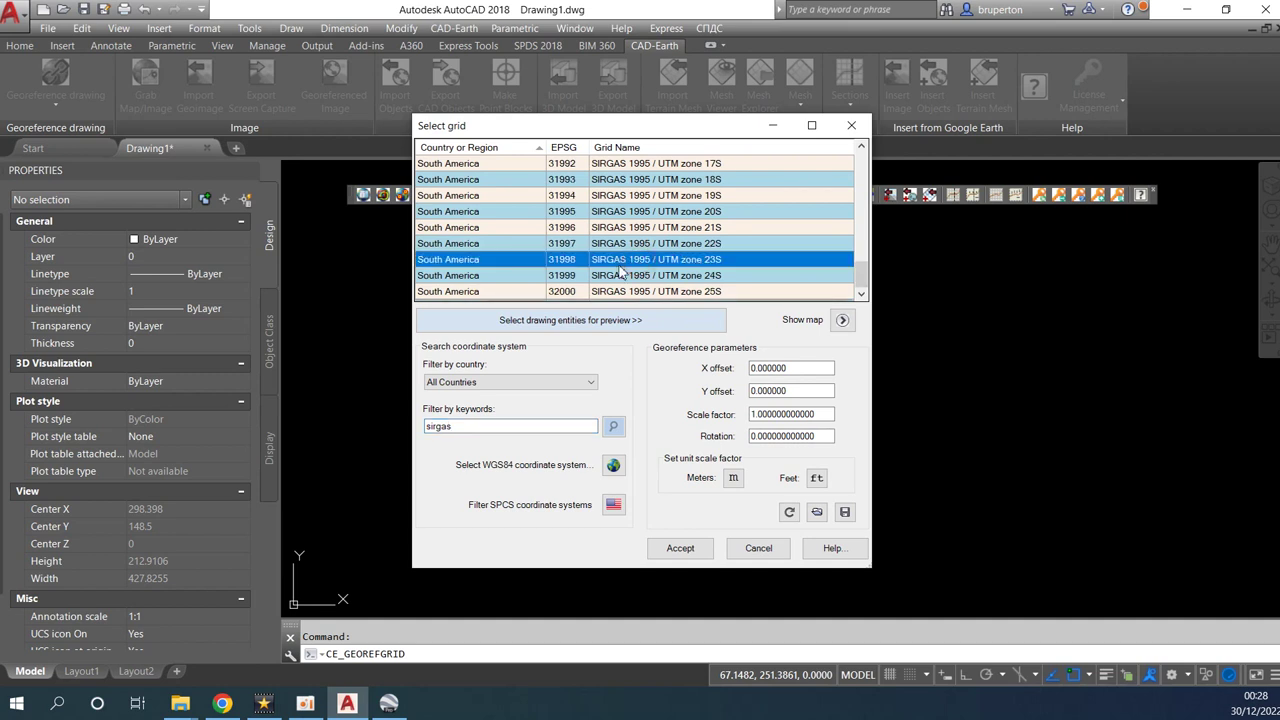
scroll(620, 267, up, 3)
scroll(628, 262, up, 2)
scroll(632, 258, up, 1)
scroll(636, 252, up, 3)
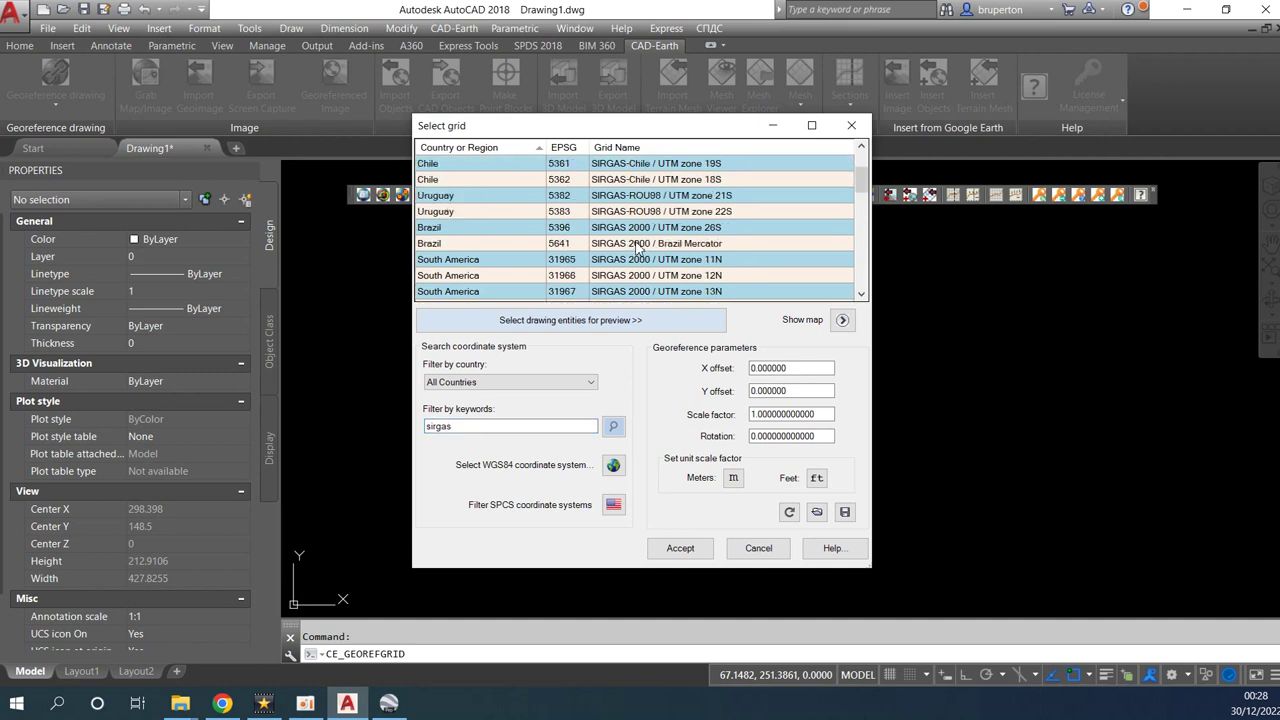
scroll(637, 248, down, 1)
scroll(637, 248, down, 2)
scroll(637, 248, down, 2)
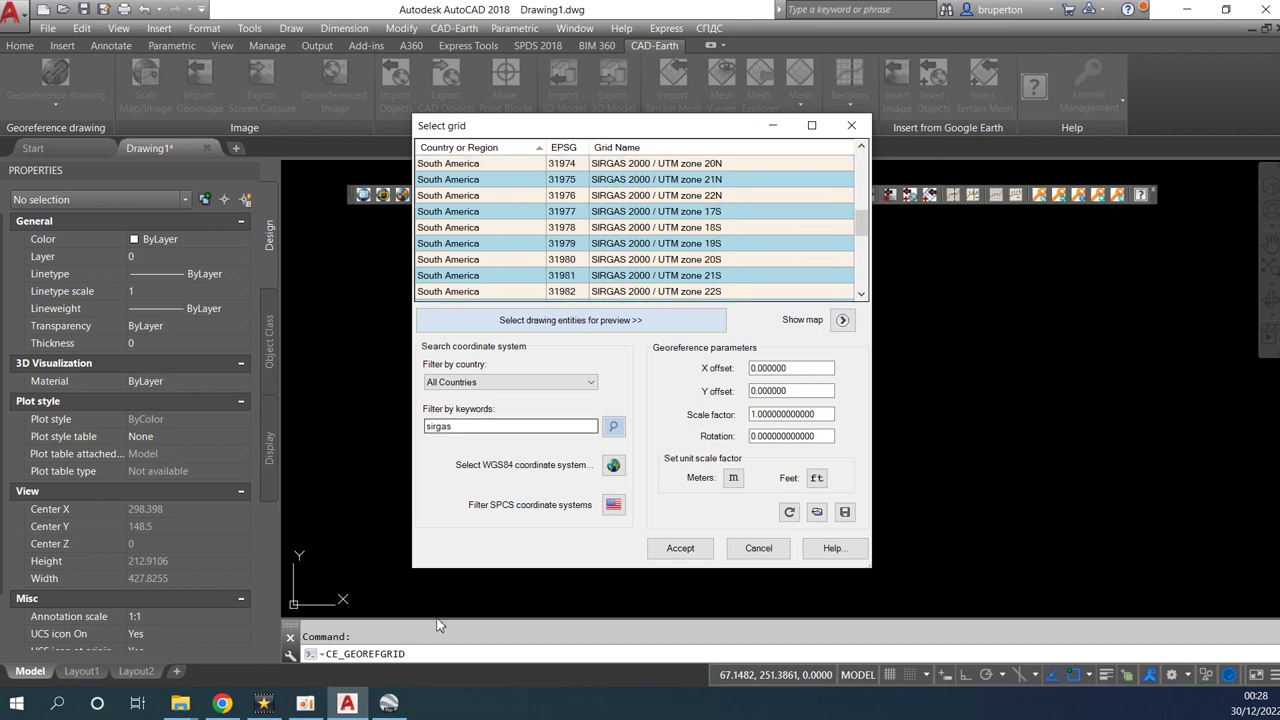
click(388, 703)
Set Google Earth Pro to show coordinates in Universal Transversa de Mercator.
drag(760, 505, 737, 471)
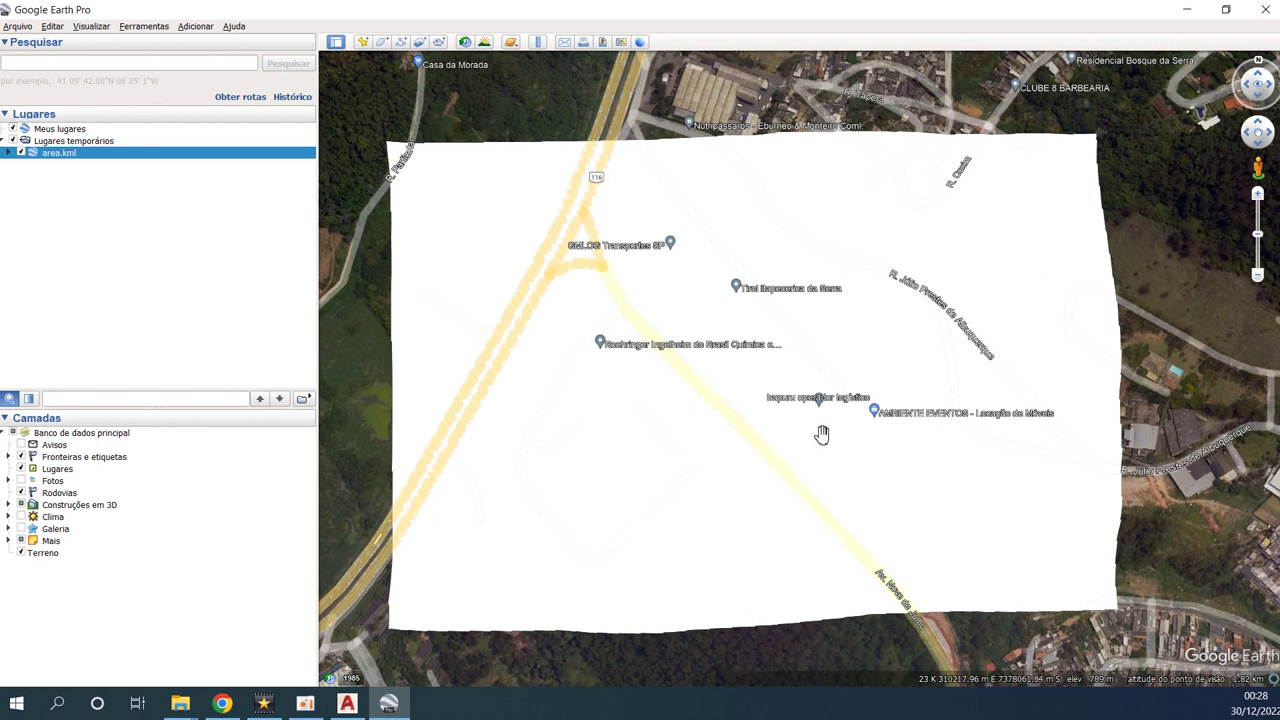
scroll(821, 434, up, 3)
click(160, 26)
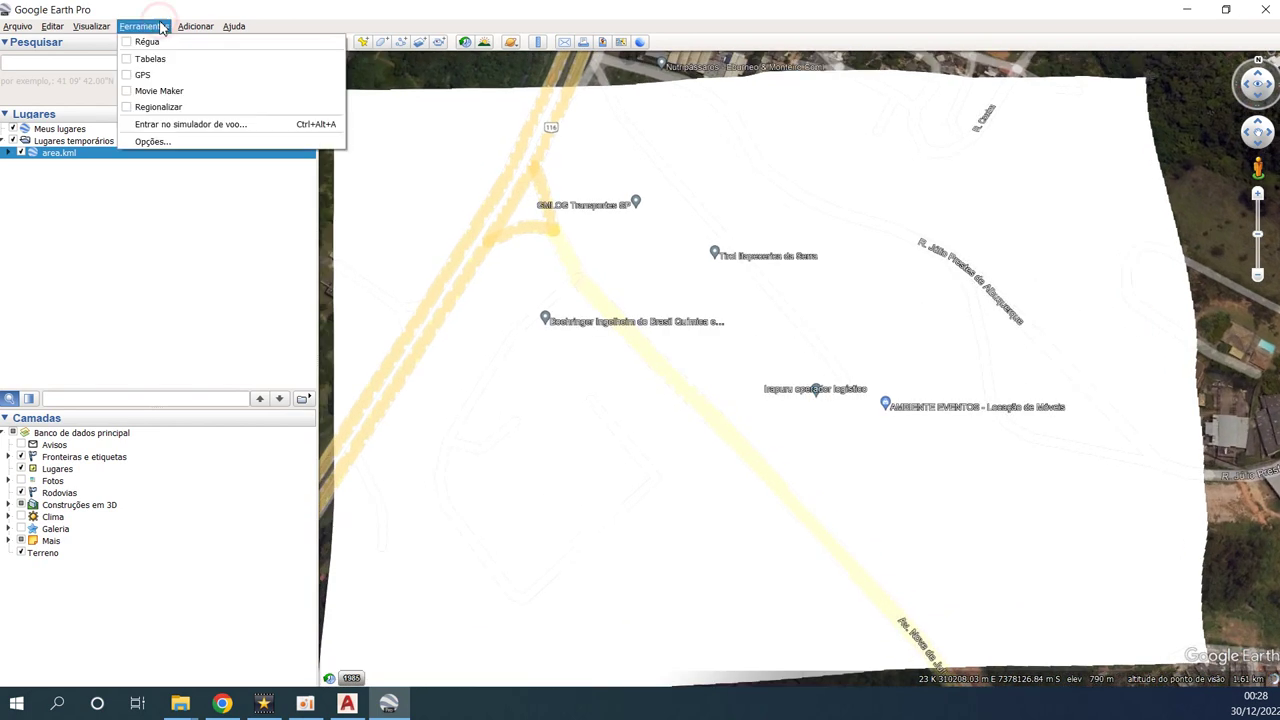
click(190, 142)
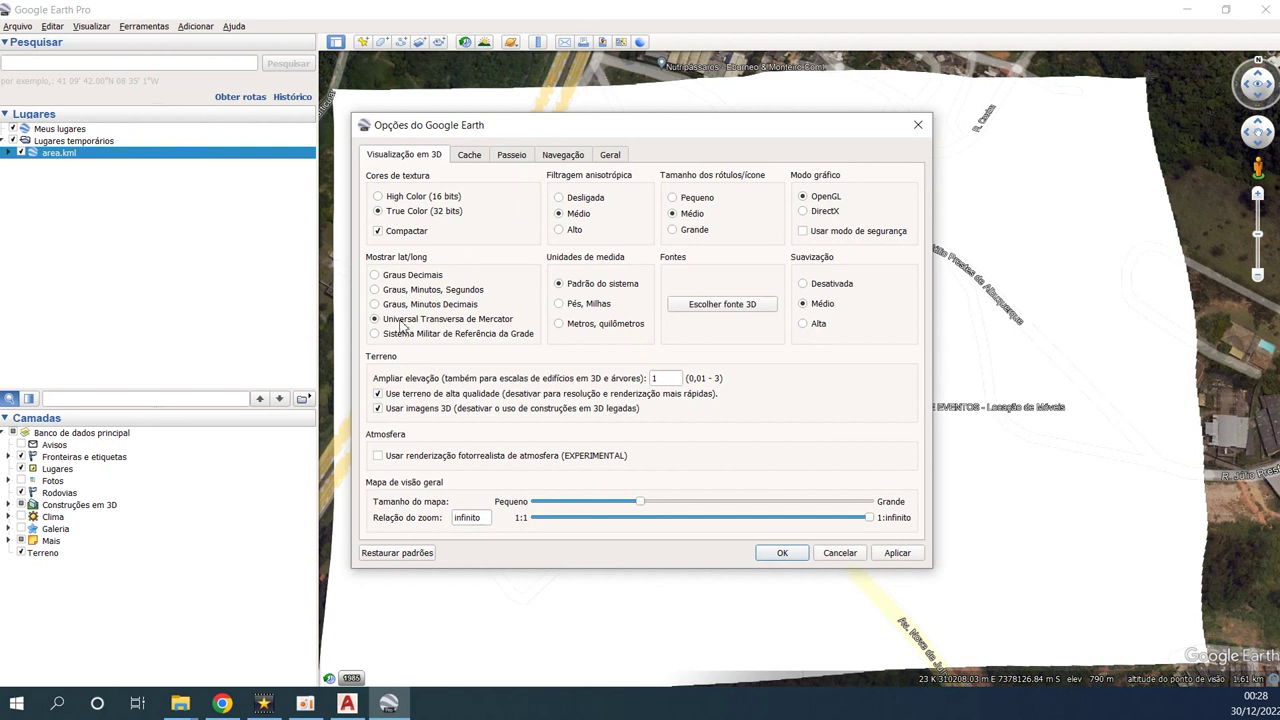
click(784, 553)
Zoom out from the lot until the UTM grid places it in zone 23 K.
scroll(690, 450, down, 5)
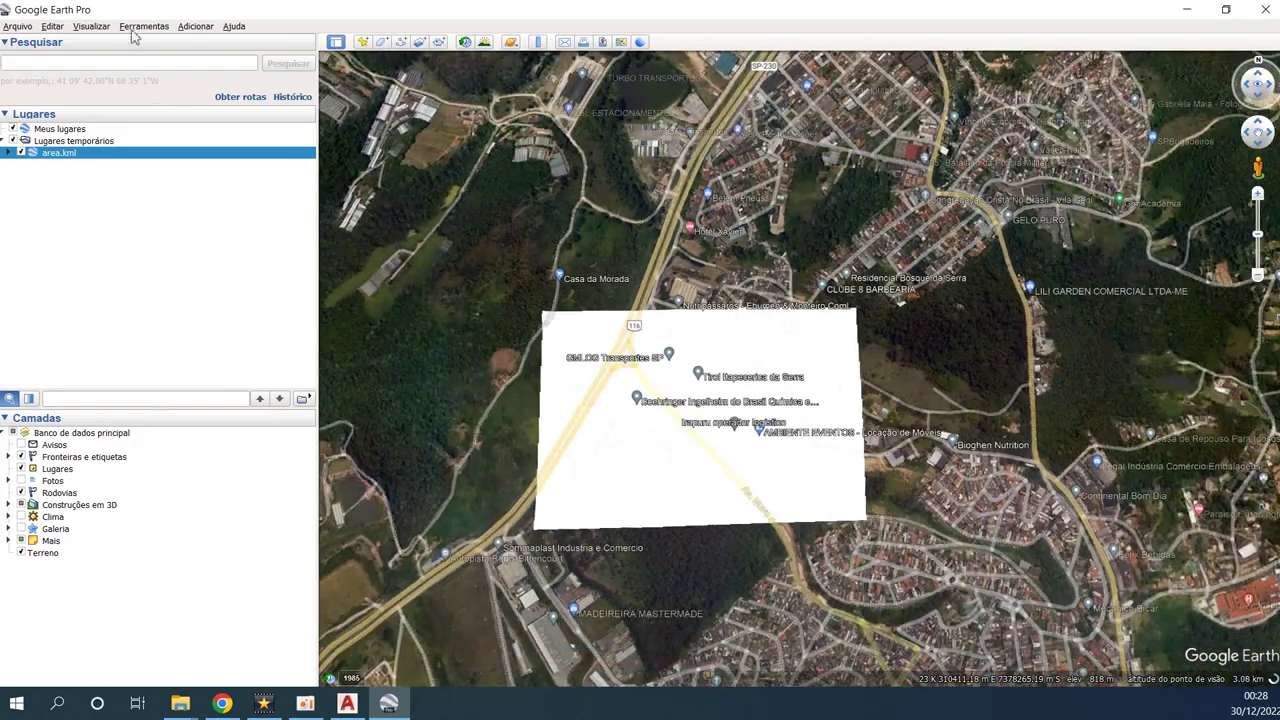
click(133, 30)
click(91, 26)
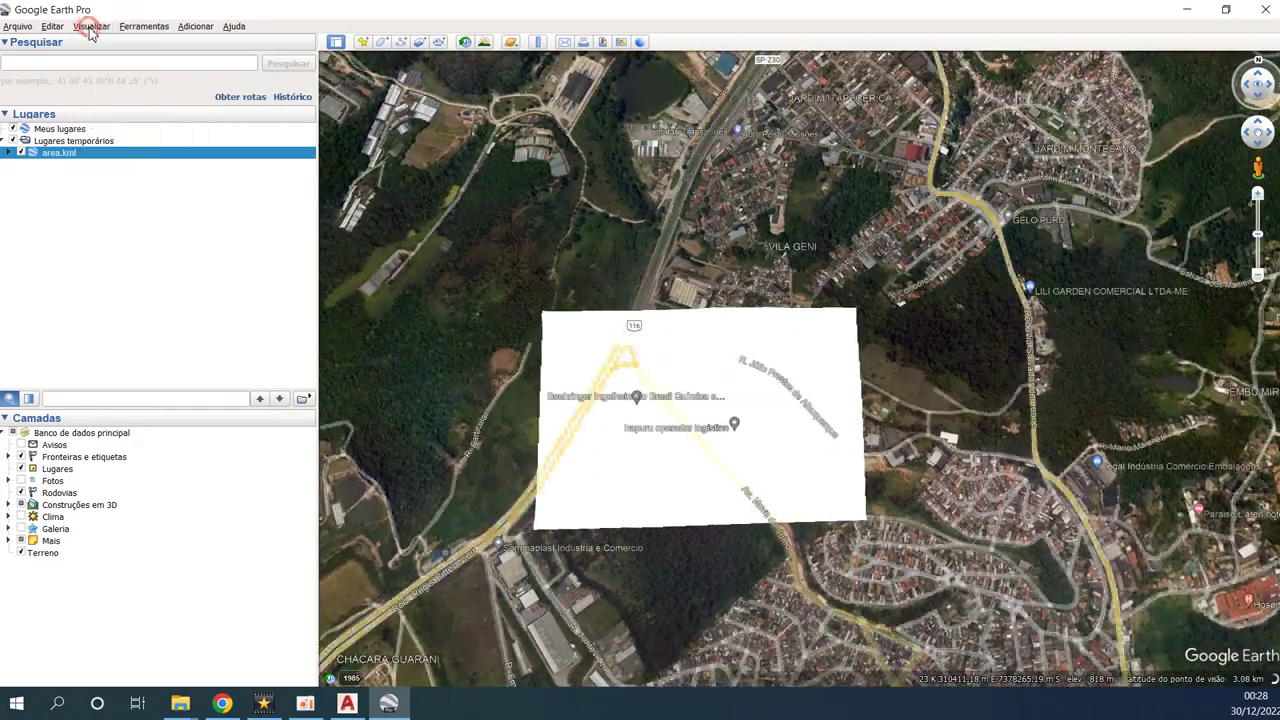
click(666, 357)
scroll(700, 390, down, 8)
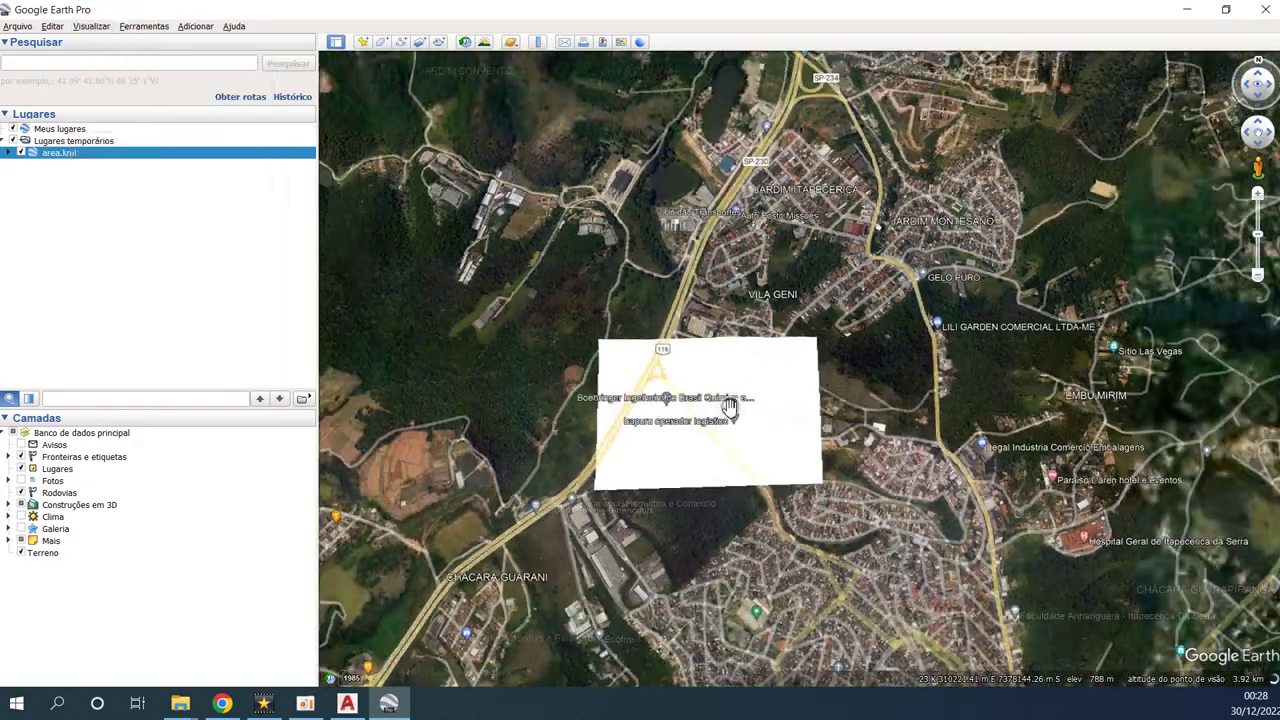
scroll(728, 407, down, 5)
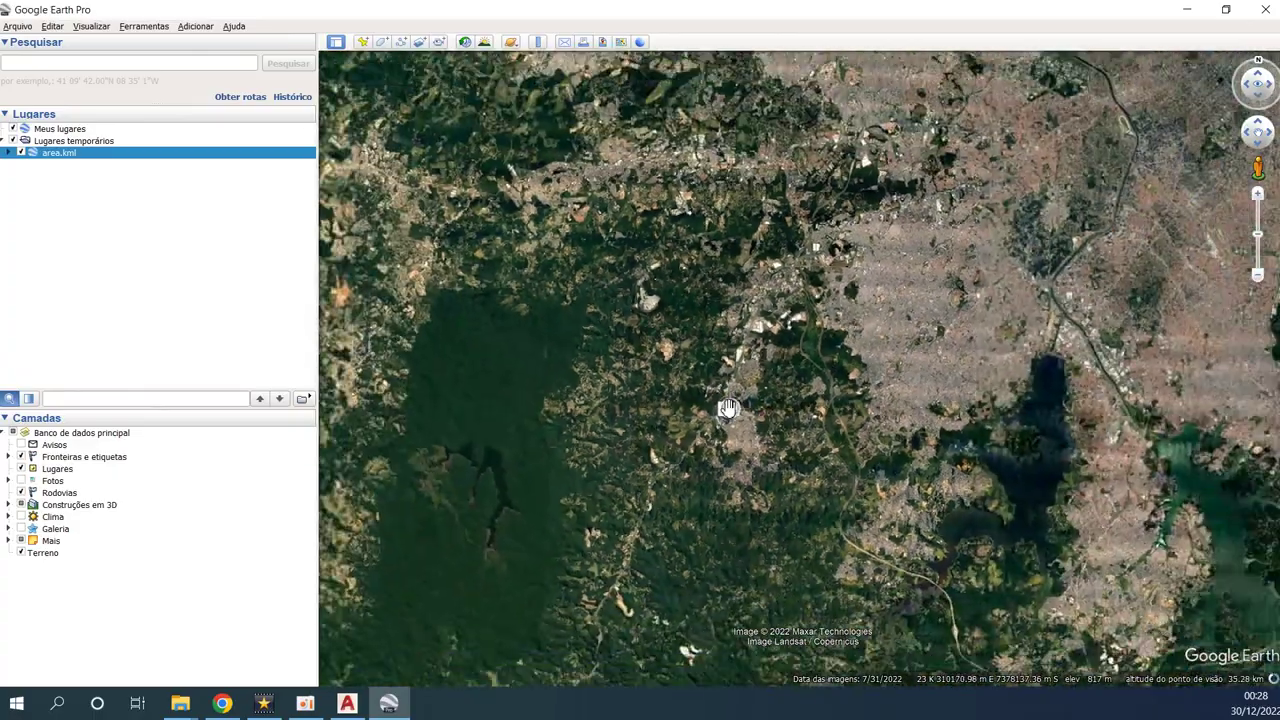
scroll(728, 407, down, 2)
scroll(728, 405, down, 2)
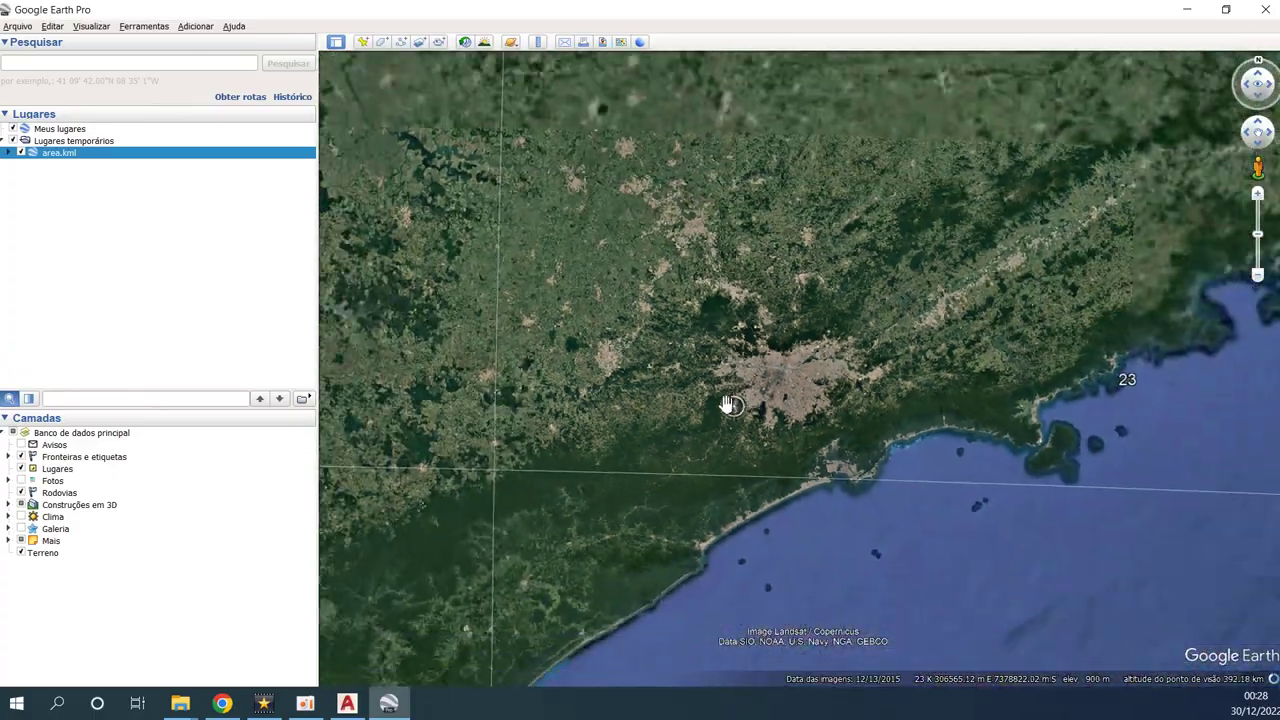
scroll(728, 404, down, 2)
scroll(729, 402, down, 2)
scroll(729, 401, down, 1)
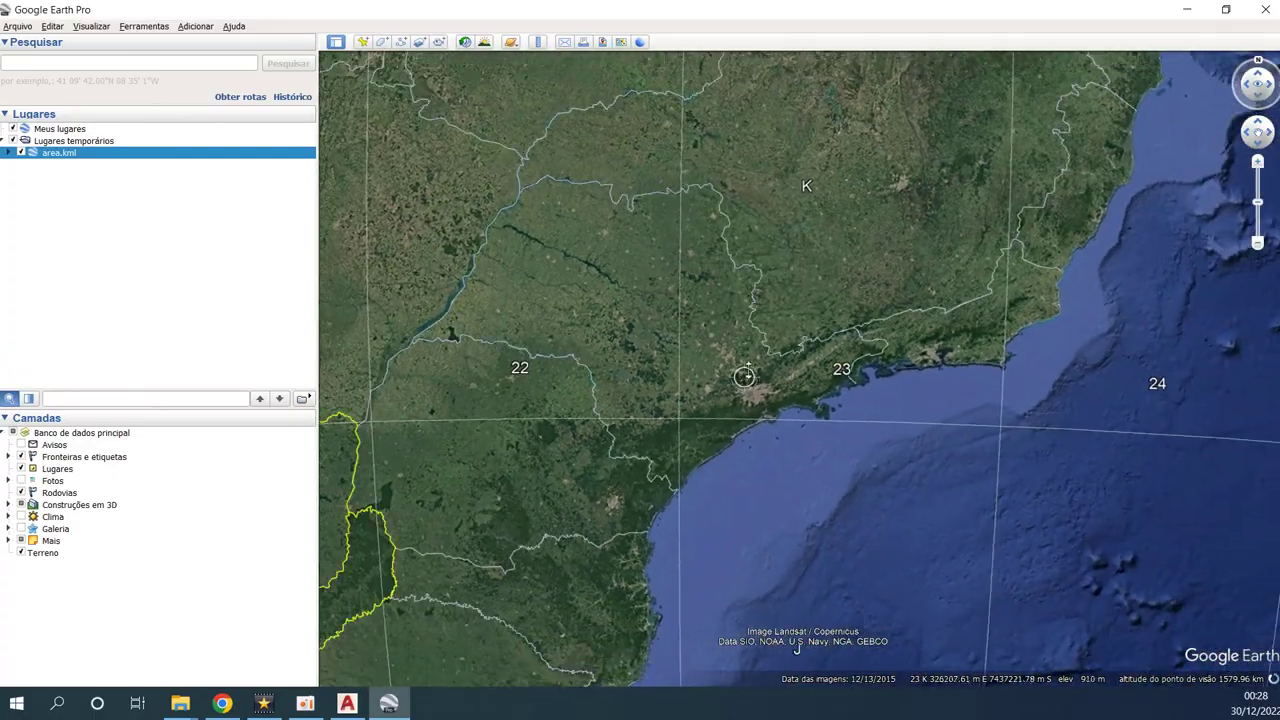
Pick SIRGAS 2000 / UTM zone 23S (31983) in Select grid and accept it.
click(347, 703)
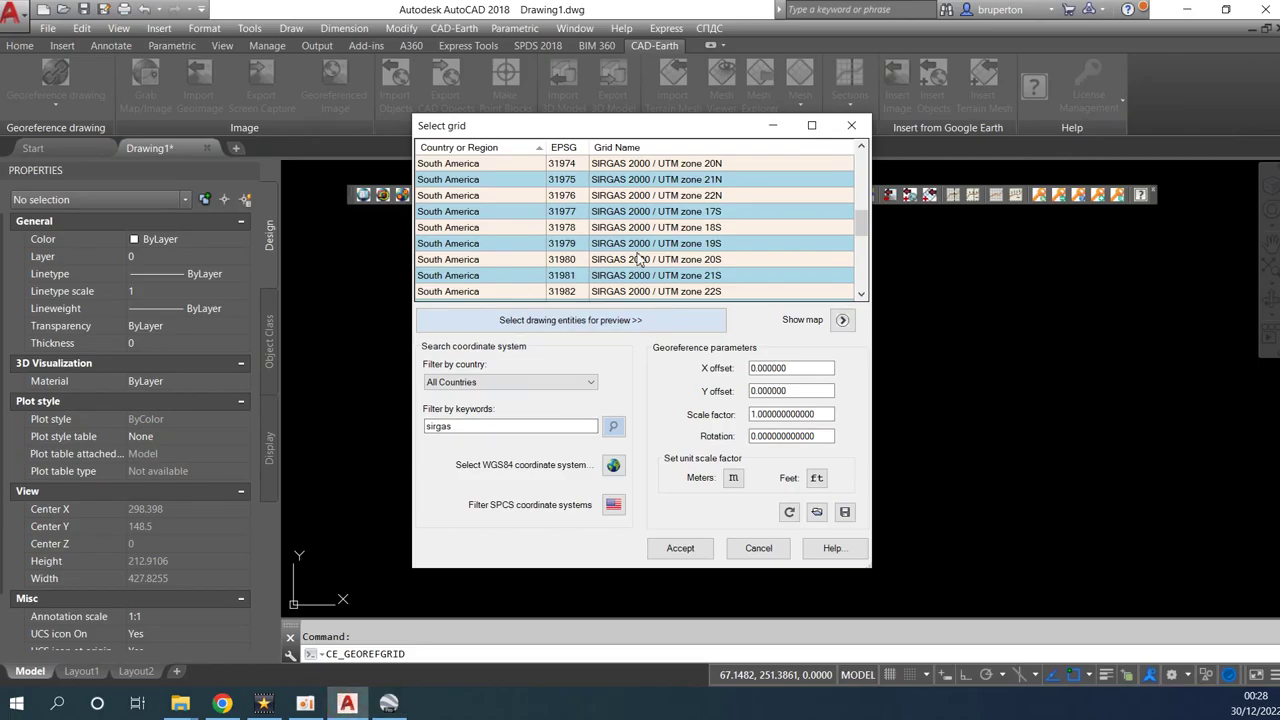
scroll(663, 249, down, 1)
click(676, 261)
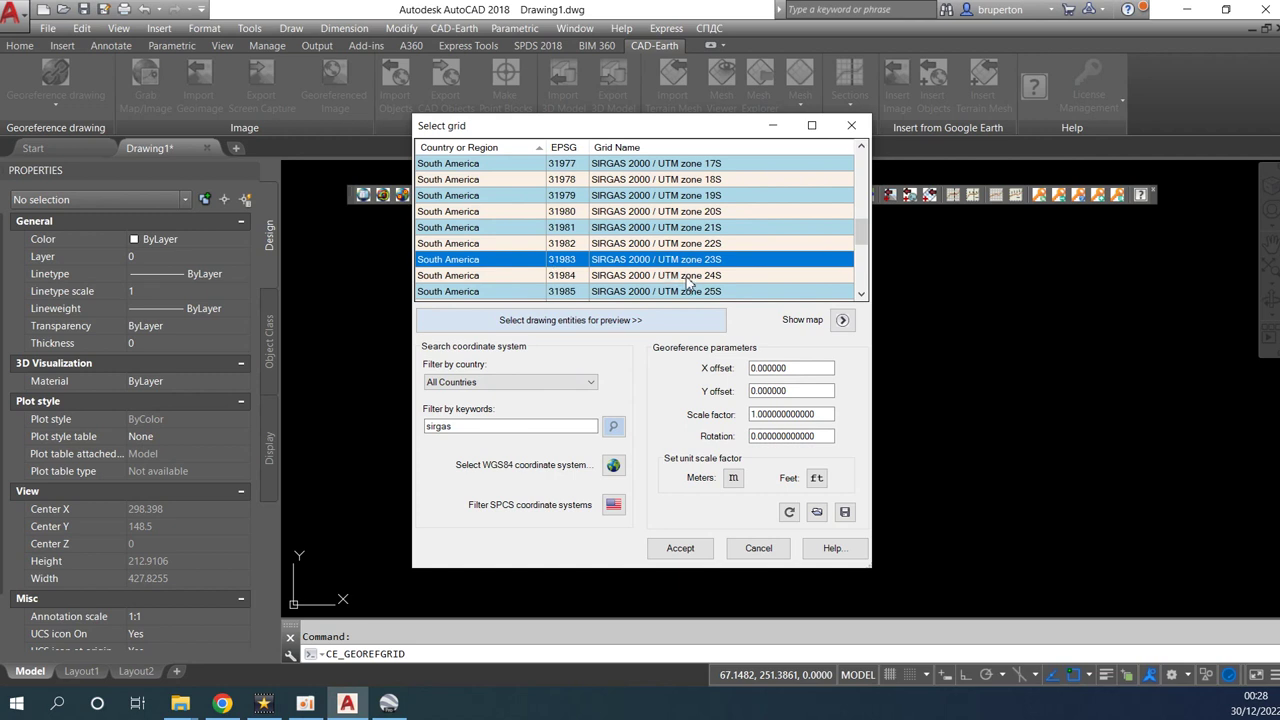
click(680, 548)
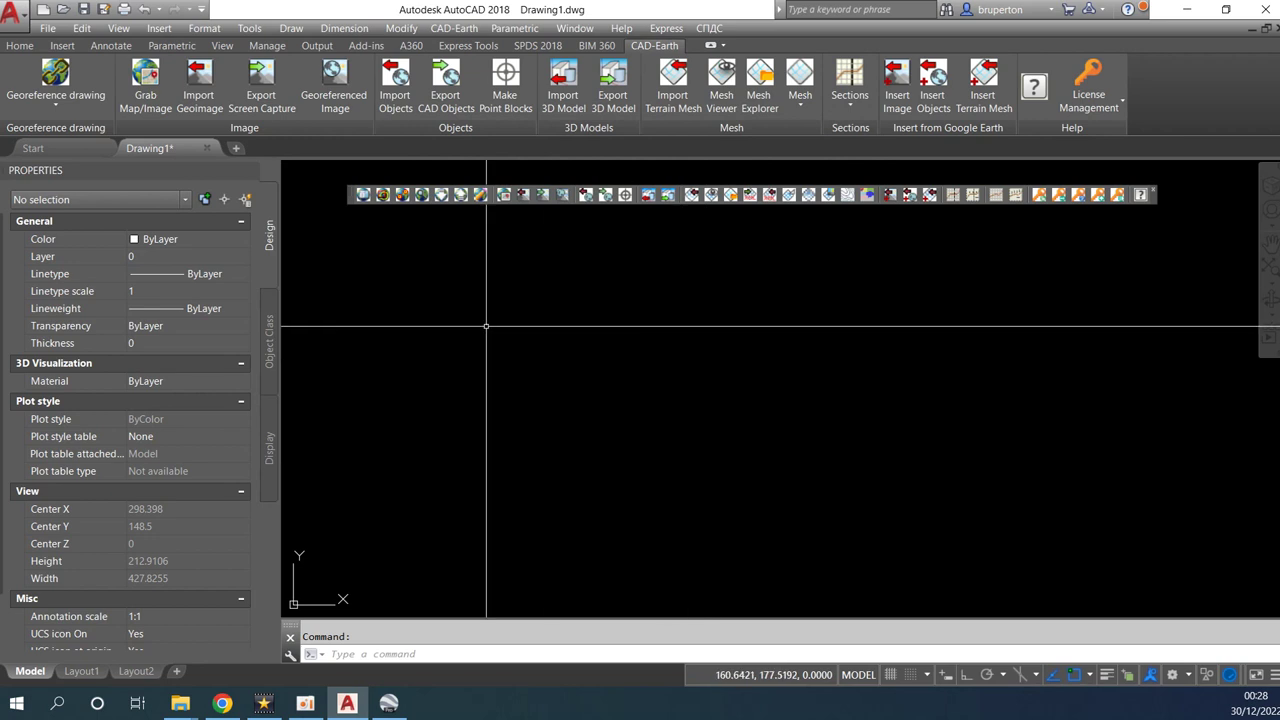
Import the area polygon from Downloads\area.kml as lightweight polylines.
click(396, 100)
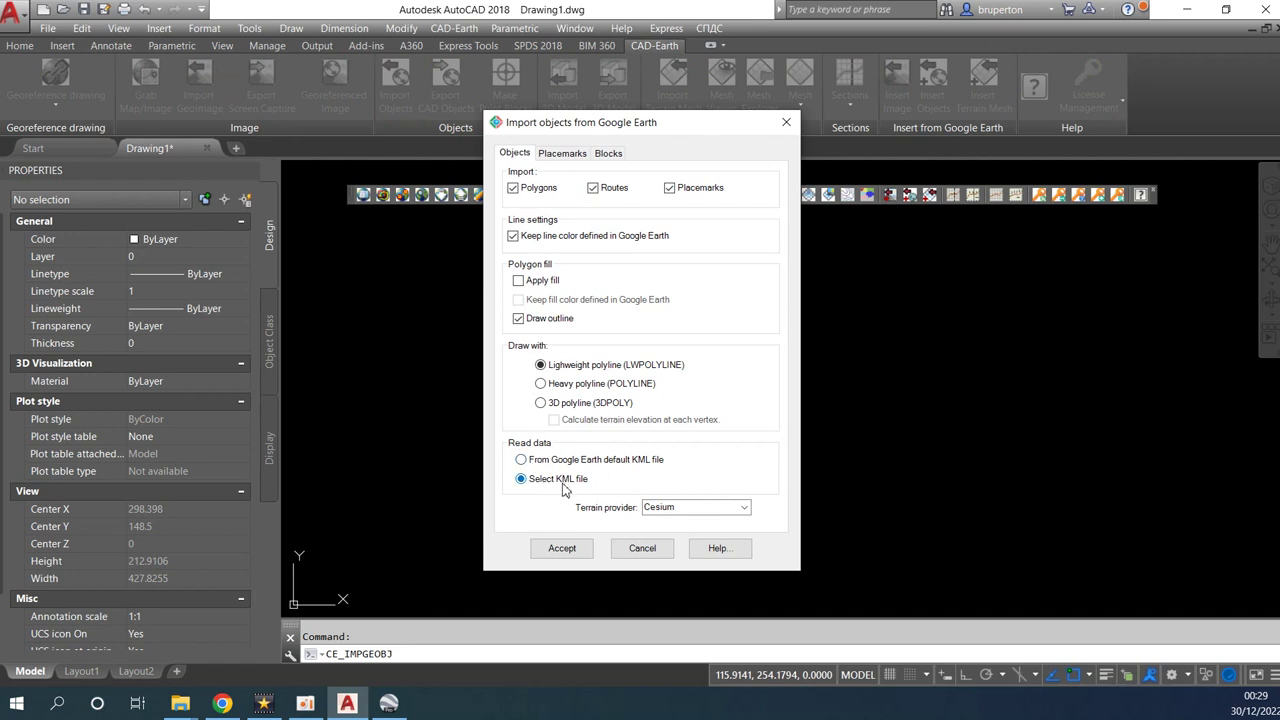
click(563, 549)
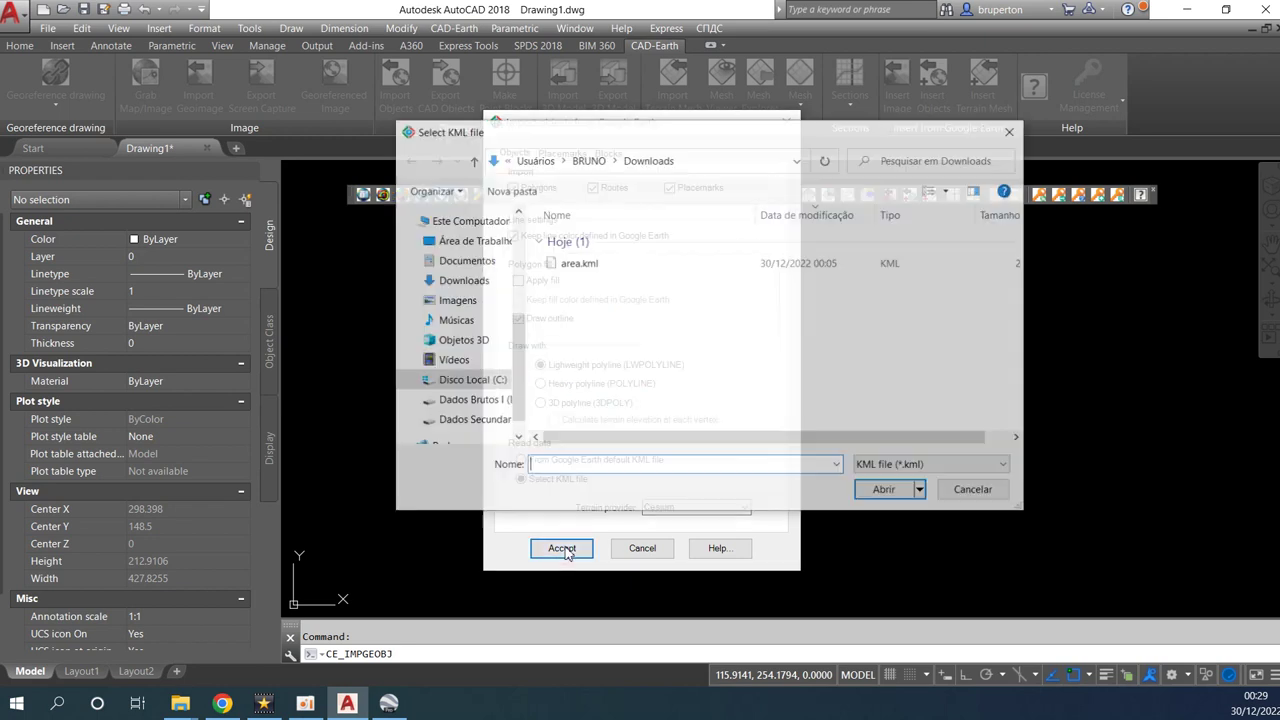
click(570, 268)
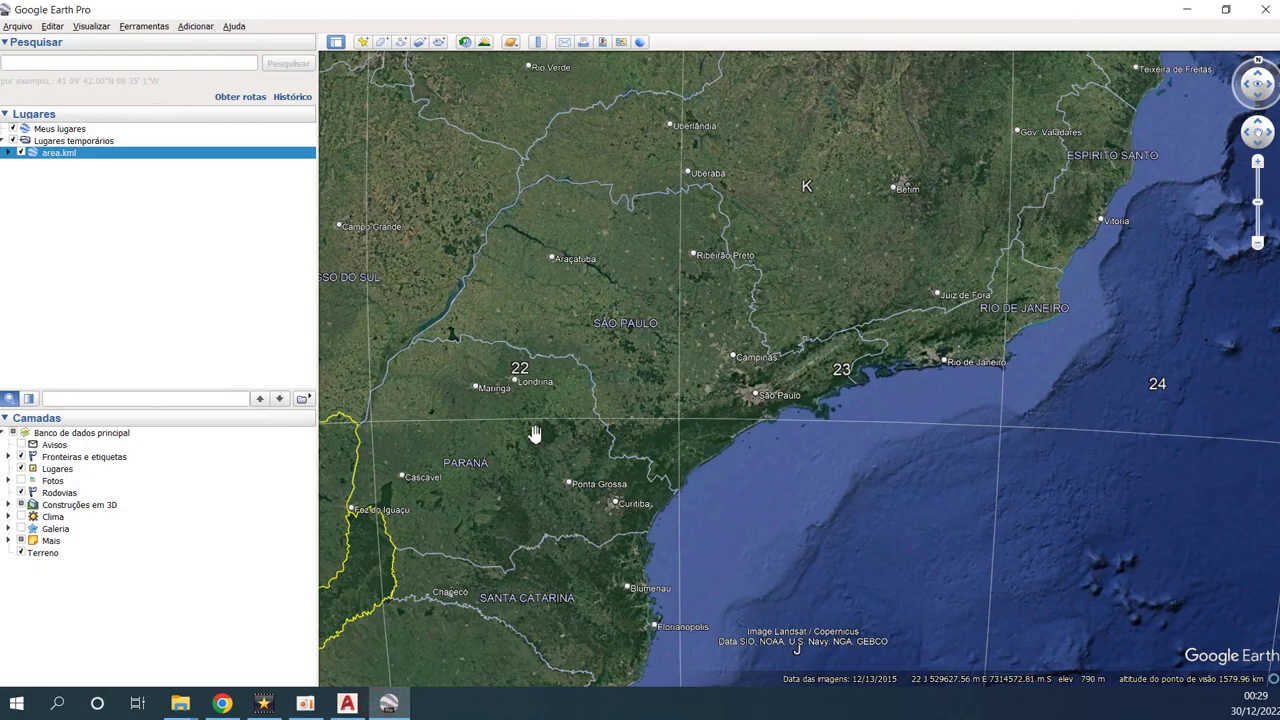
click(152, 157)
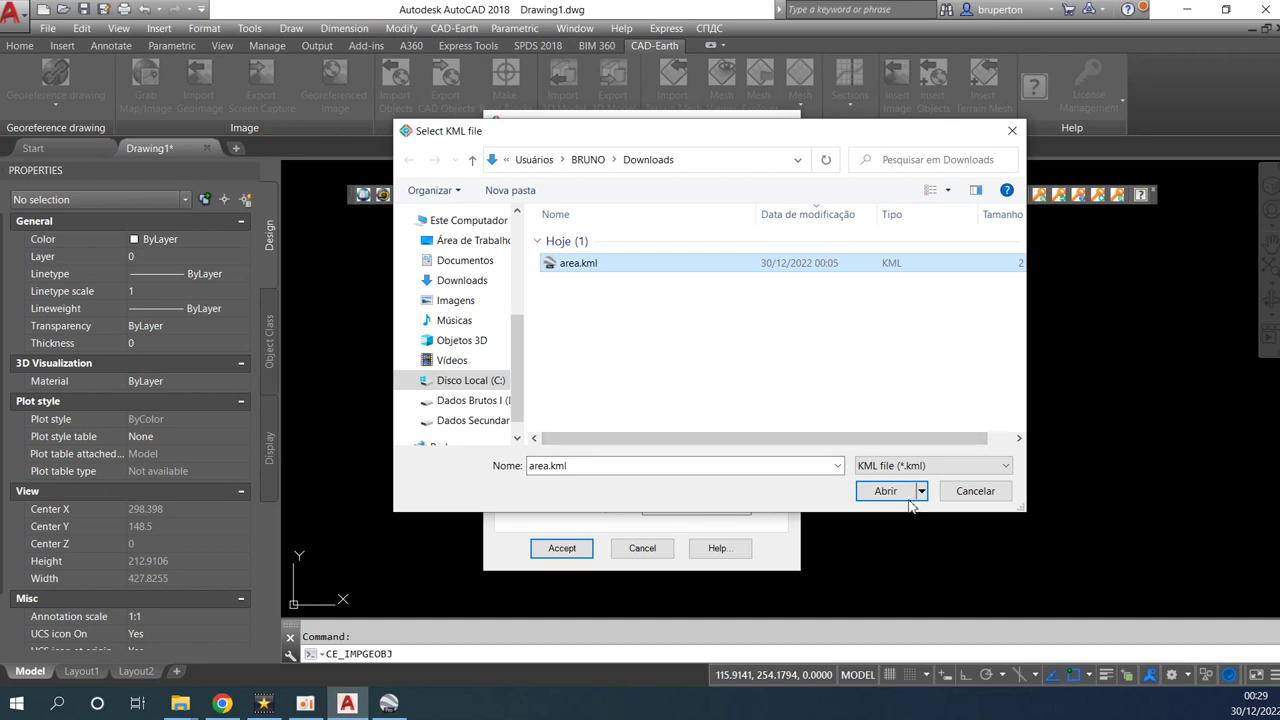
click(880, 491)
click(568, 189)
click(543, 188)
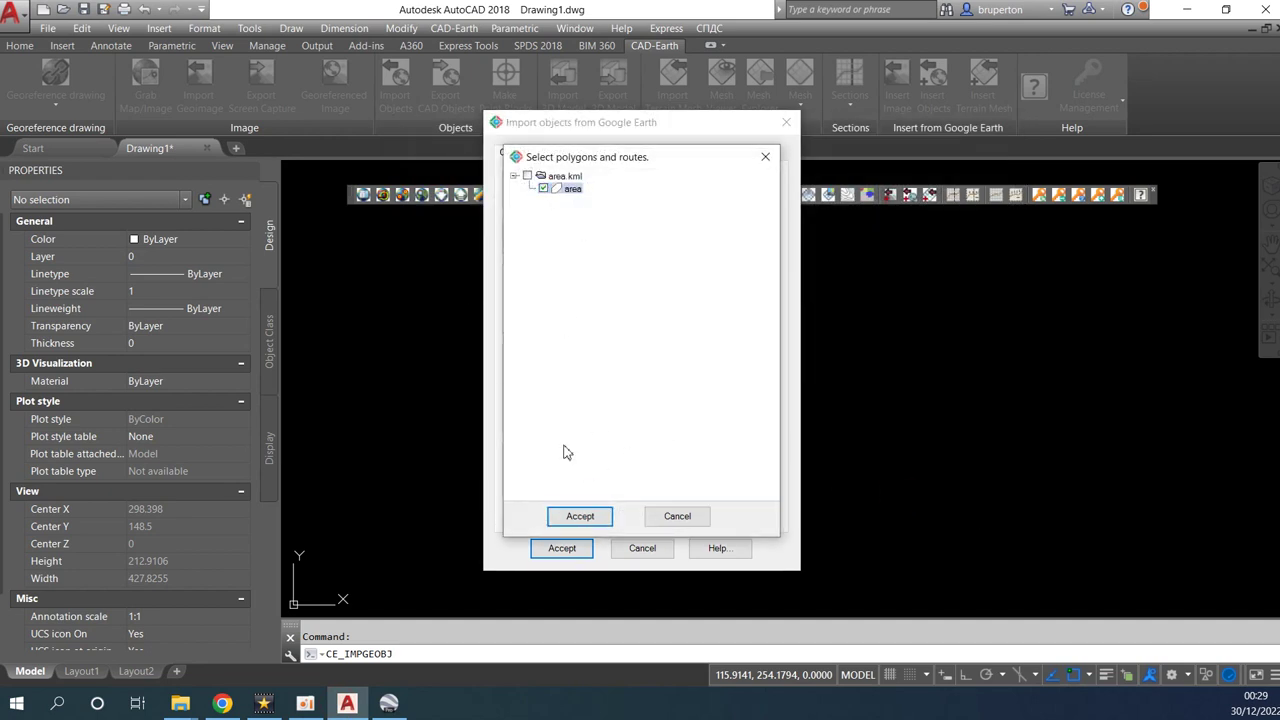
click(580, 516)
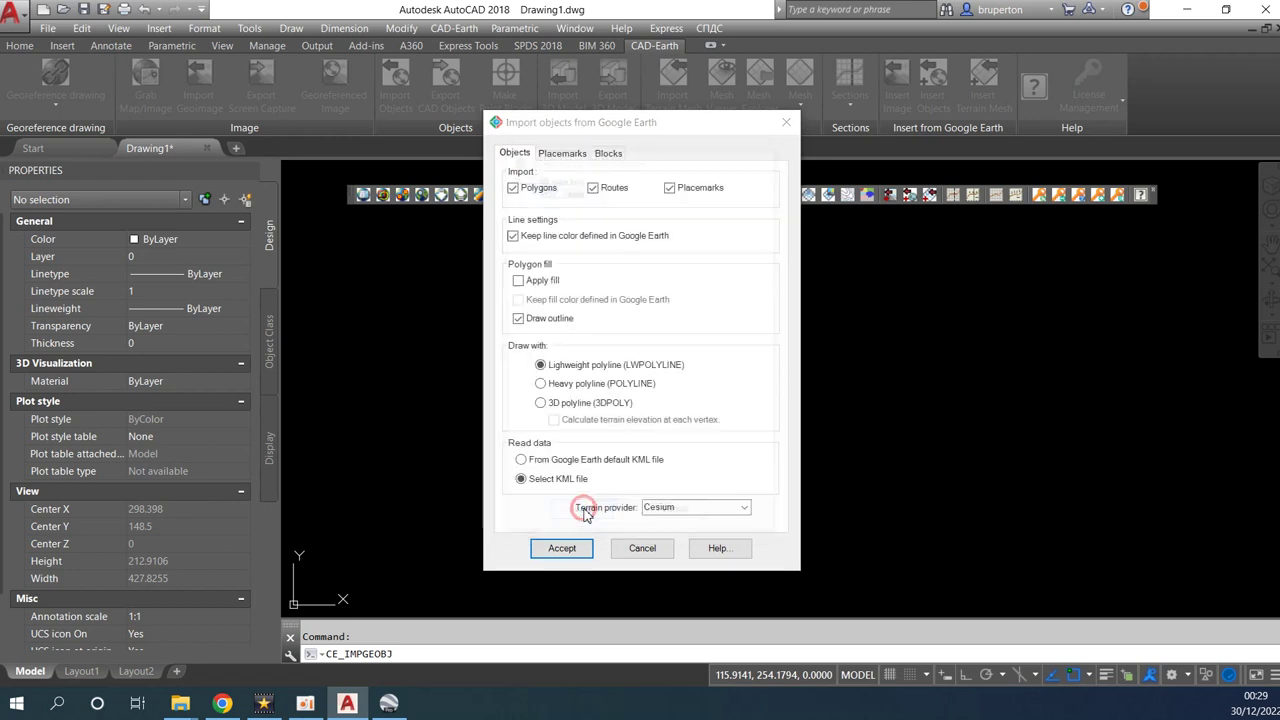
click(563, 546)
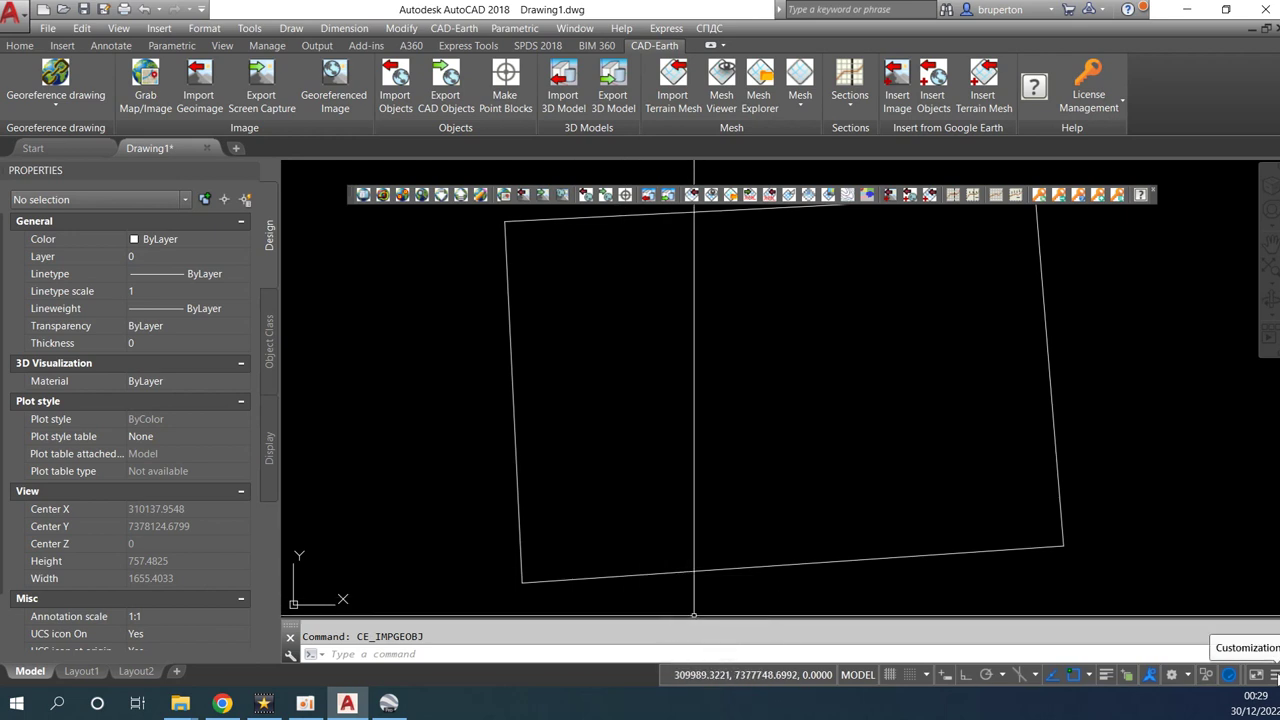
Zoom extents to the lot outline and pick it as the Import Geoimage boundary.
click(1273, 676)
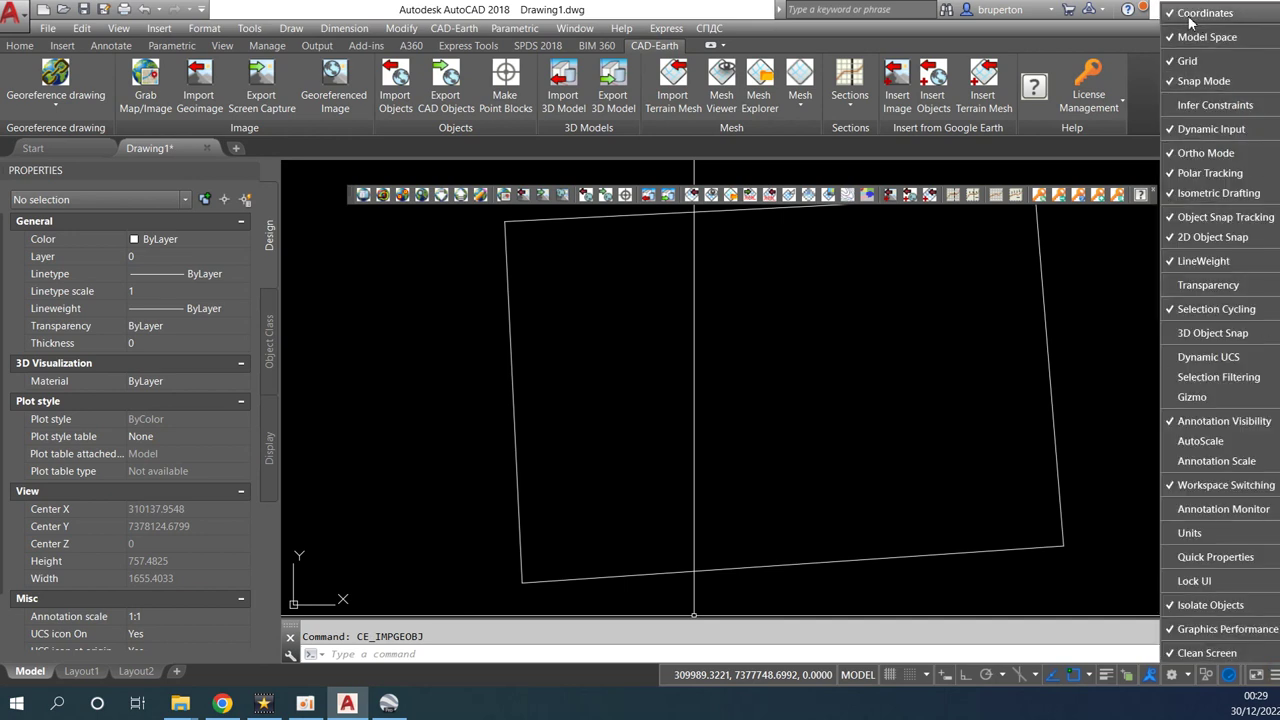
click(805, 290)
middle_click(805, 374)
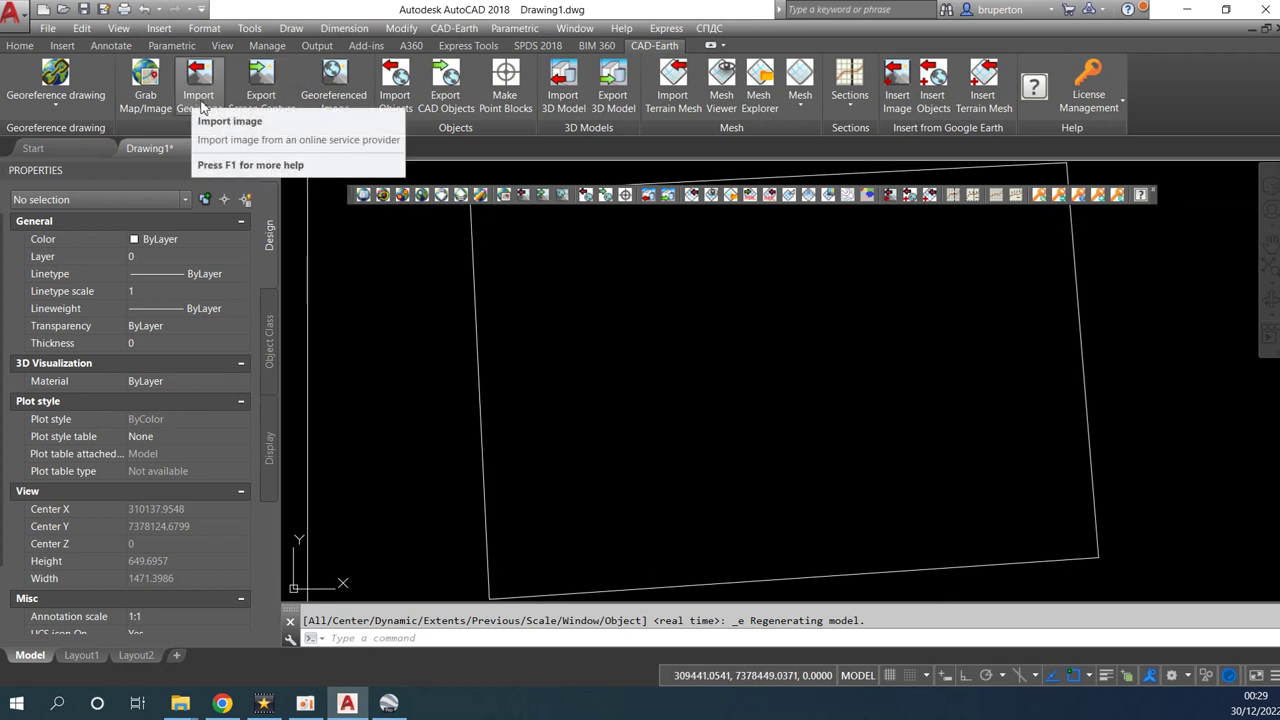
click(201, 100)
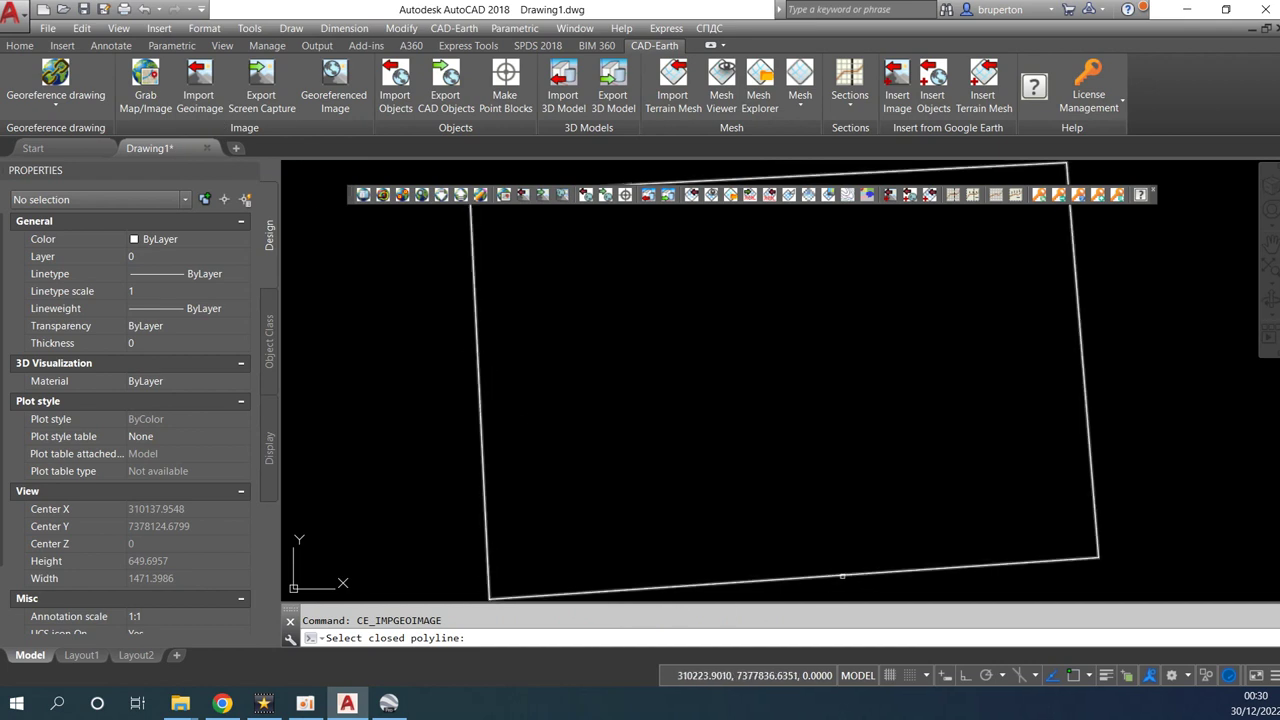
click(837, 574)
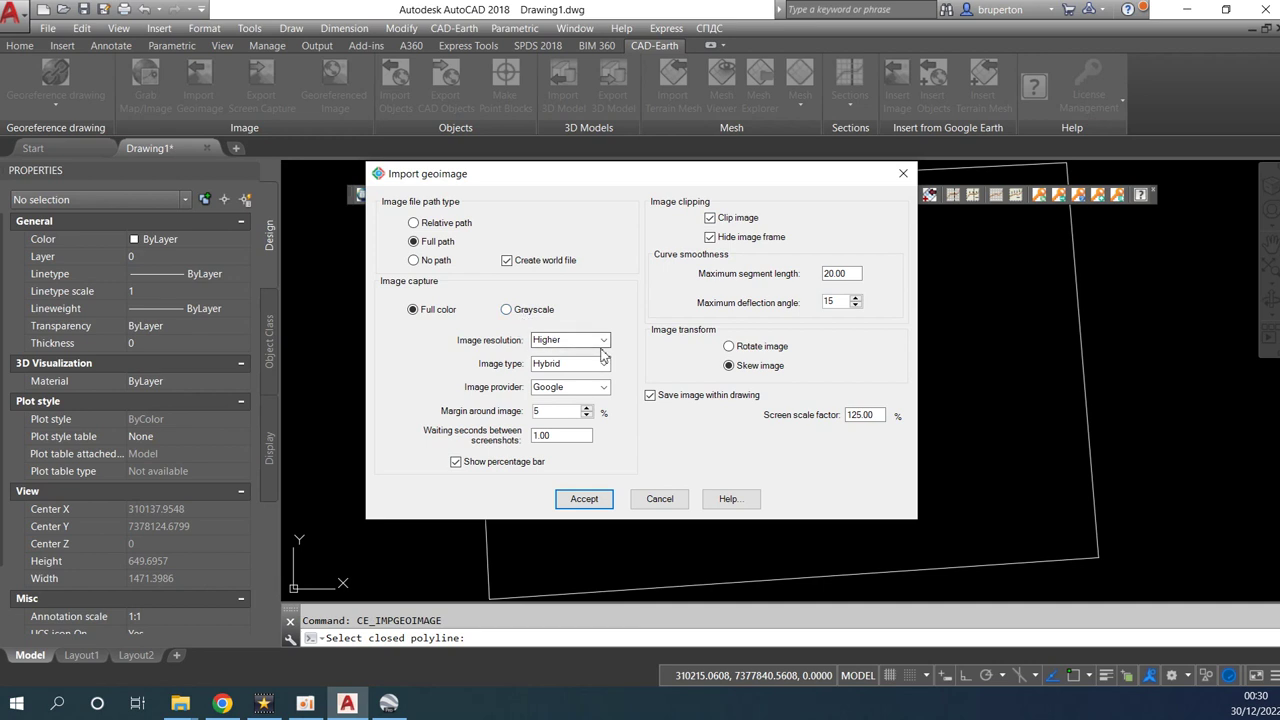
Capture the geoimage at Medium resolution, Hybrid type, from the Bing provider.
click(558, 340)
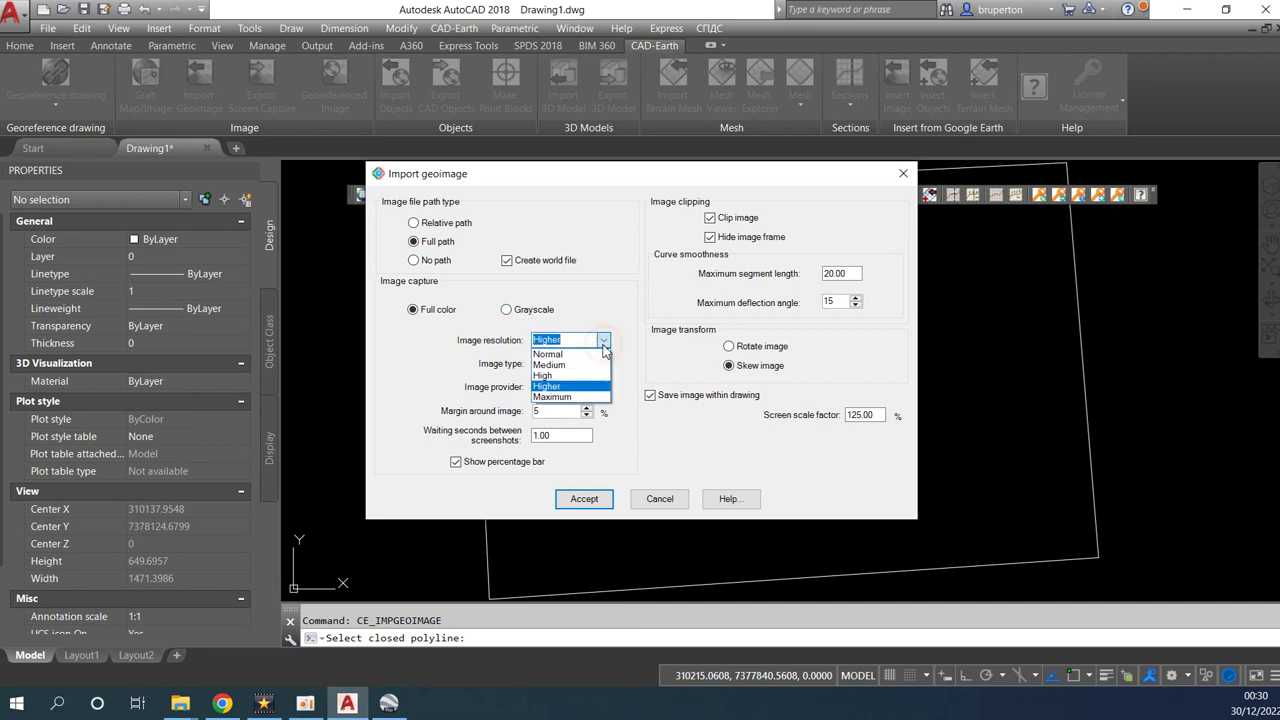
click(556, 366)
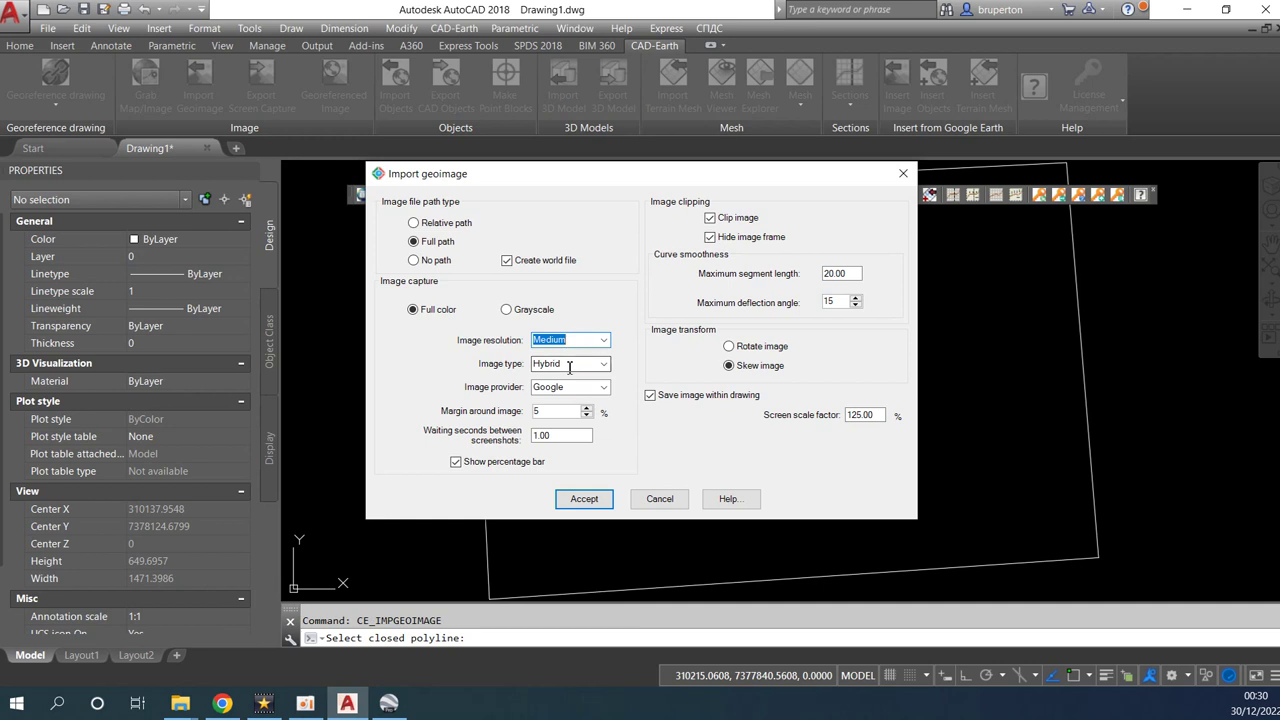
click(597, 364)
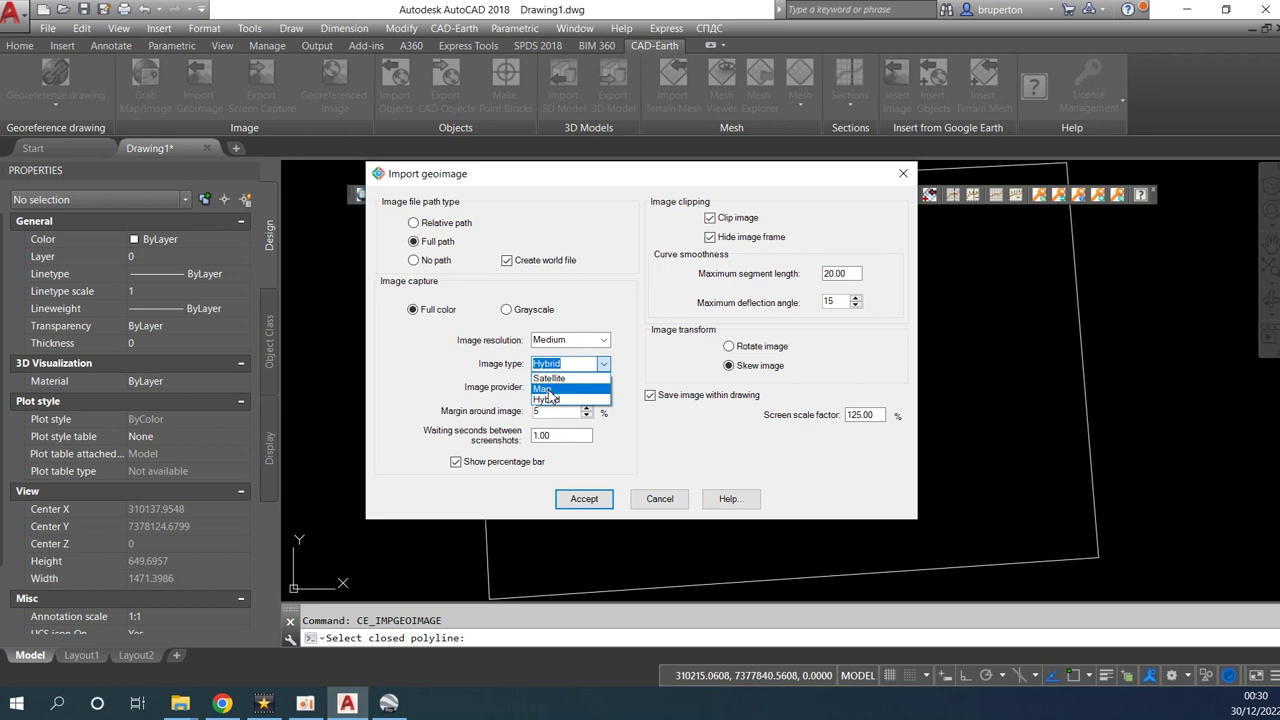
click(545, 399)
click(600, 388)
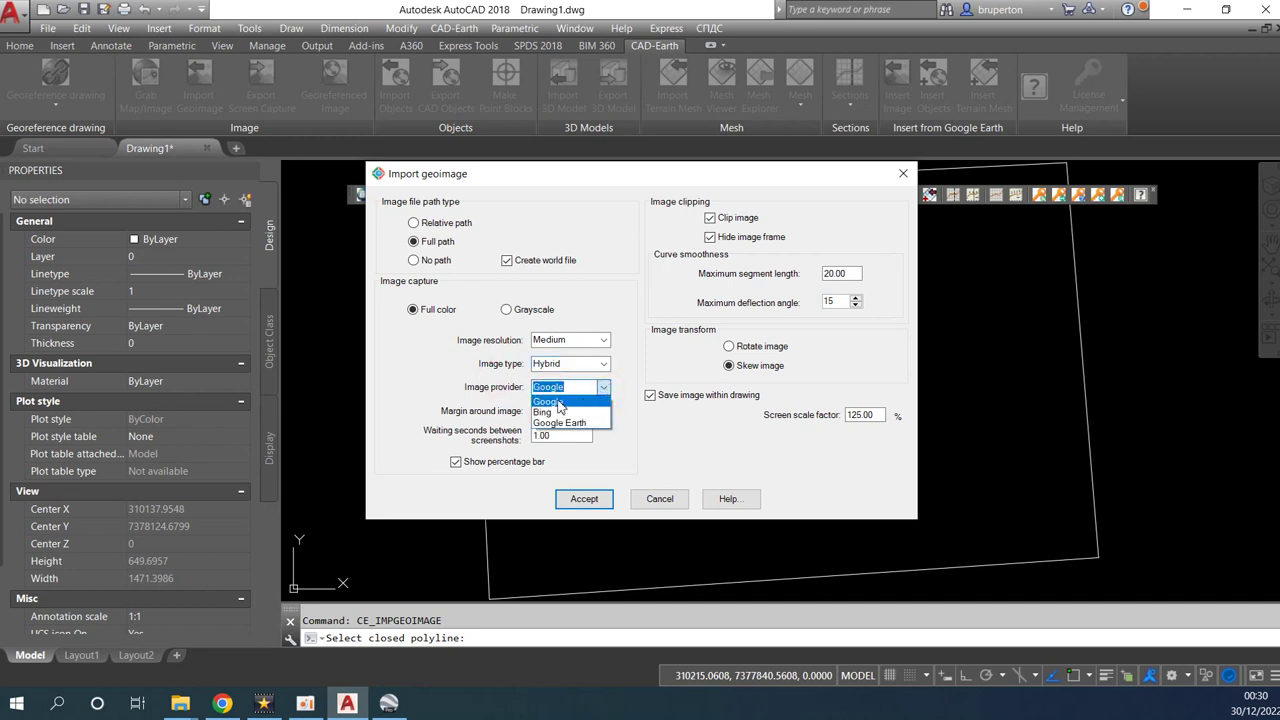
click(586, 407)
click(568, 412)
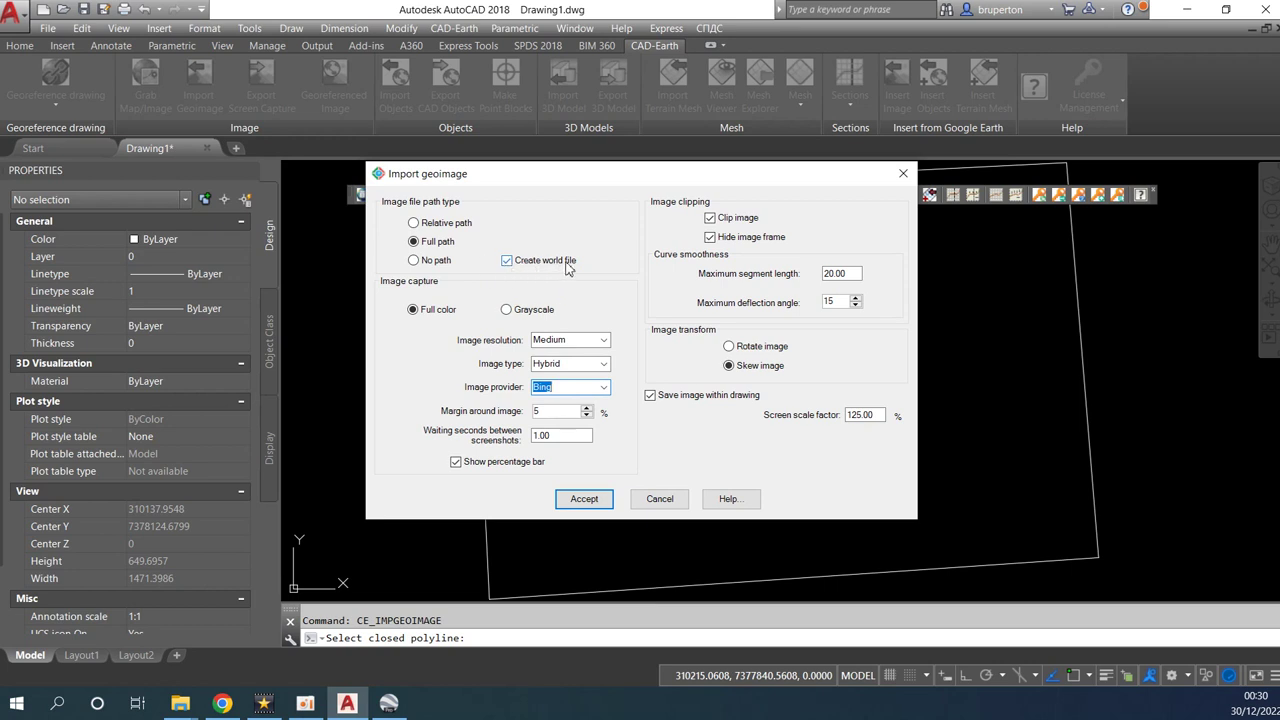
click(597, 500)
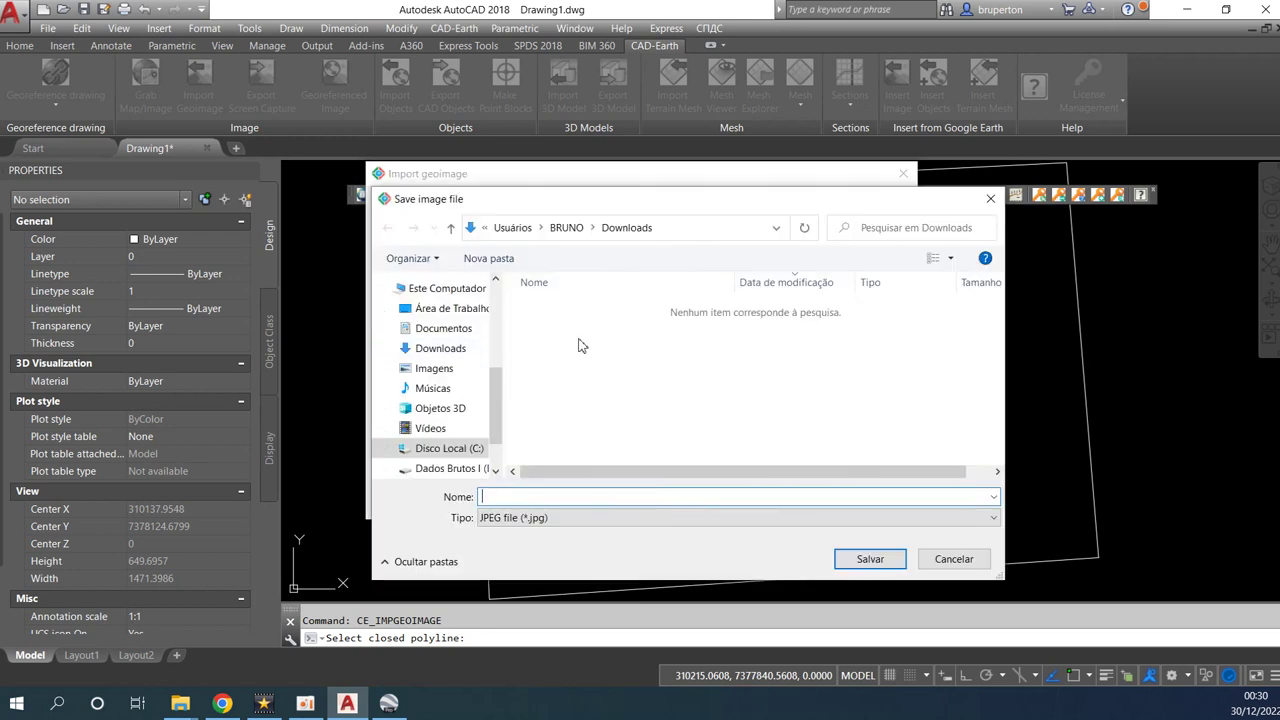
Save the satellite capture as the JPEG 'Imagem' so it is inserted clipped inside the lot outline.
click(540, 518)
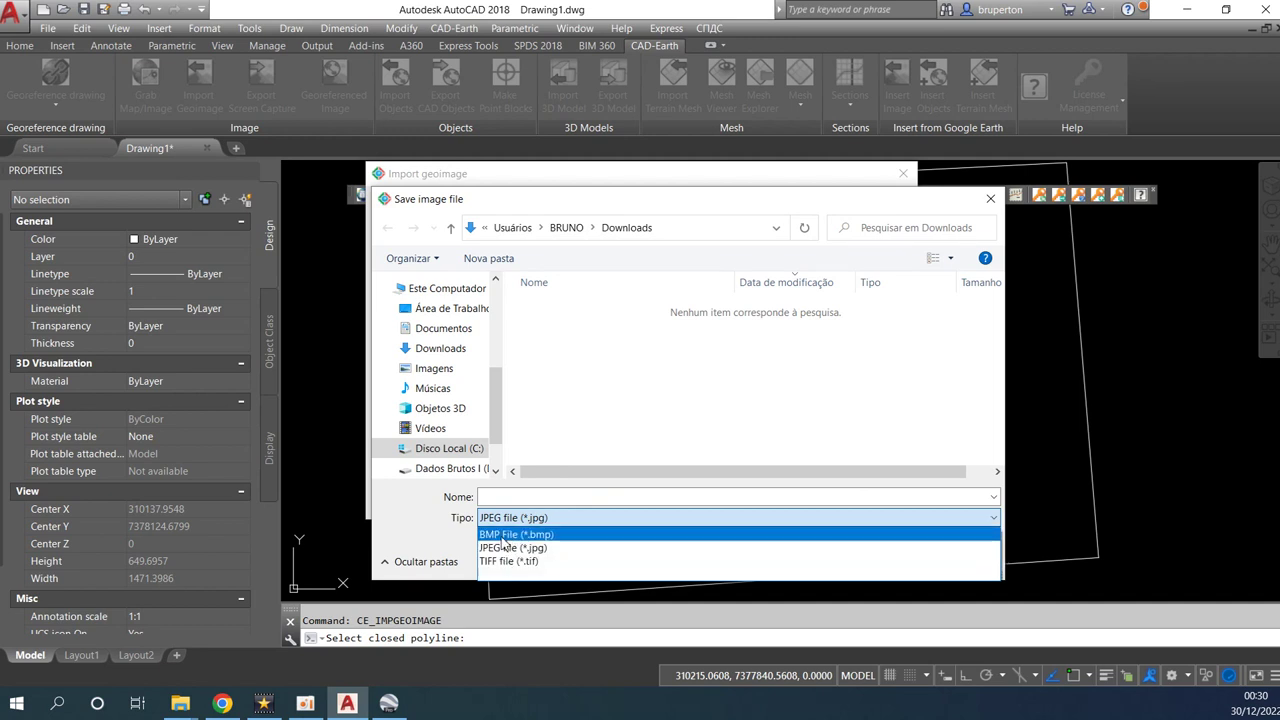
click(530, 497)
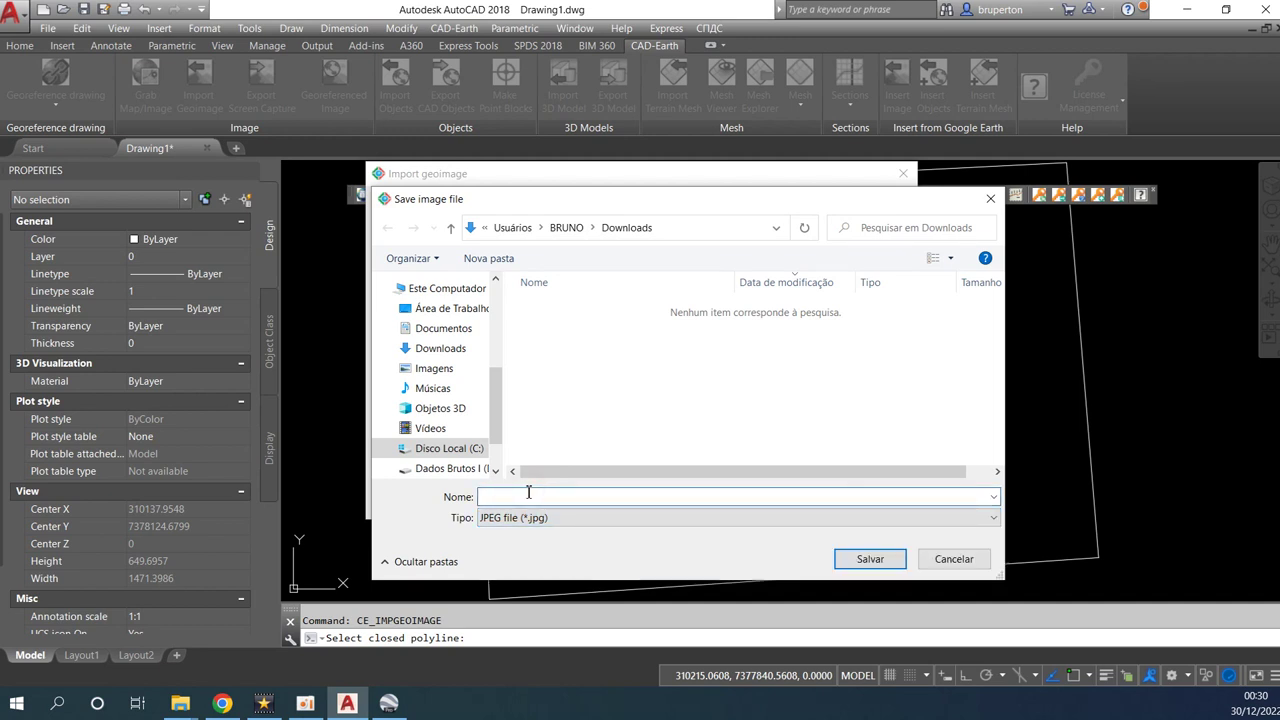
text(Imagem)
click(838, 562)
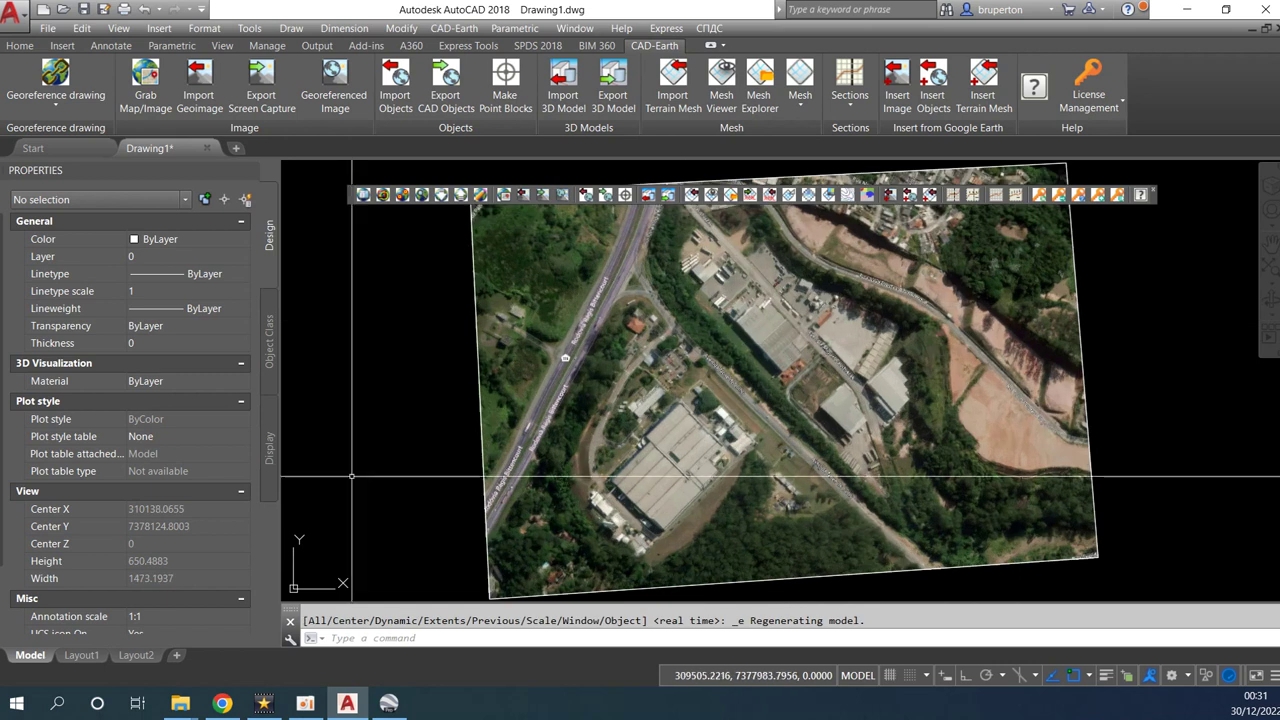
click(180, 705)
click(100, 660)
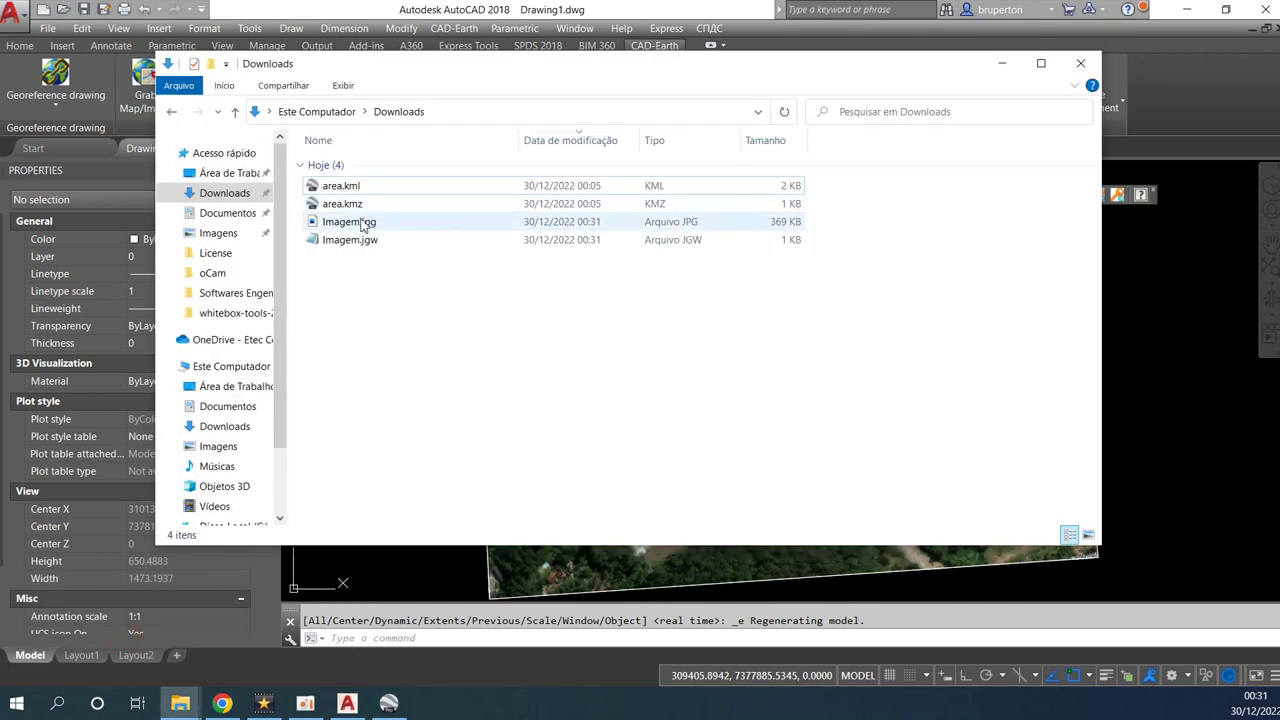
click(365, 222)
click(360, 240)
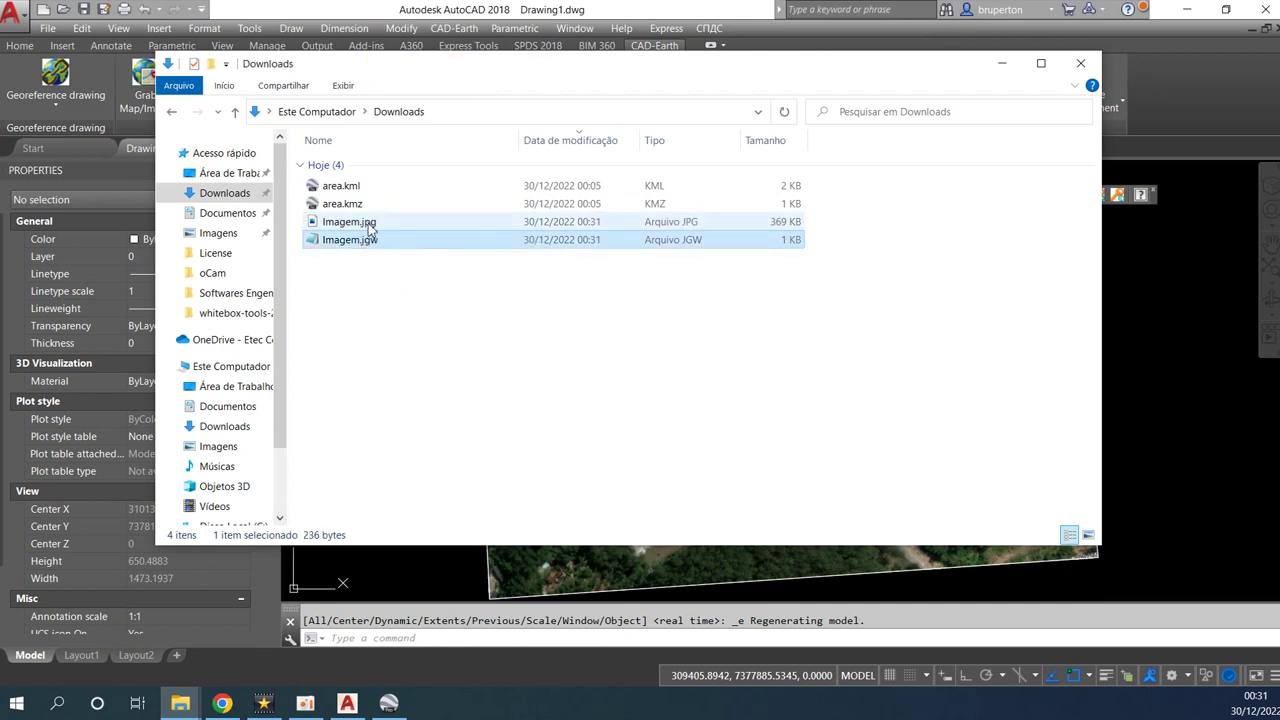
click(370, 222)
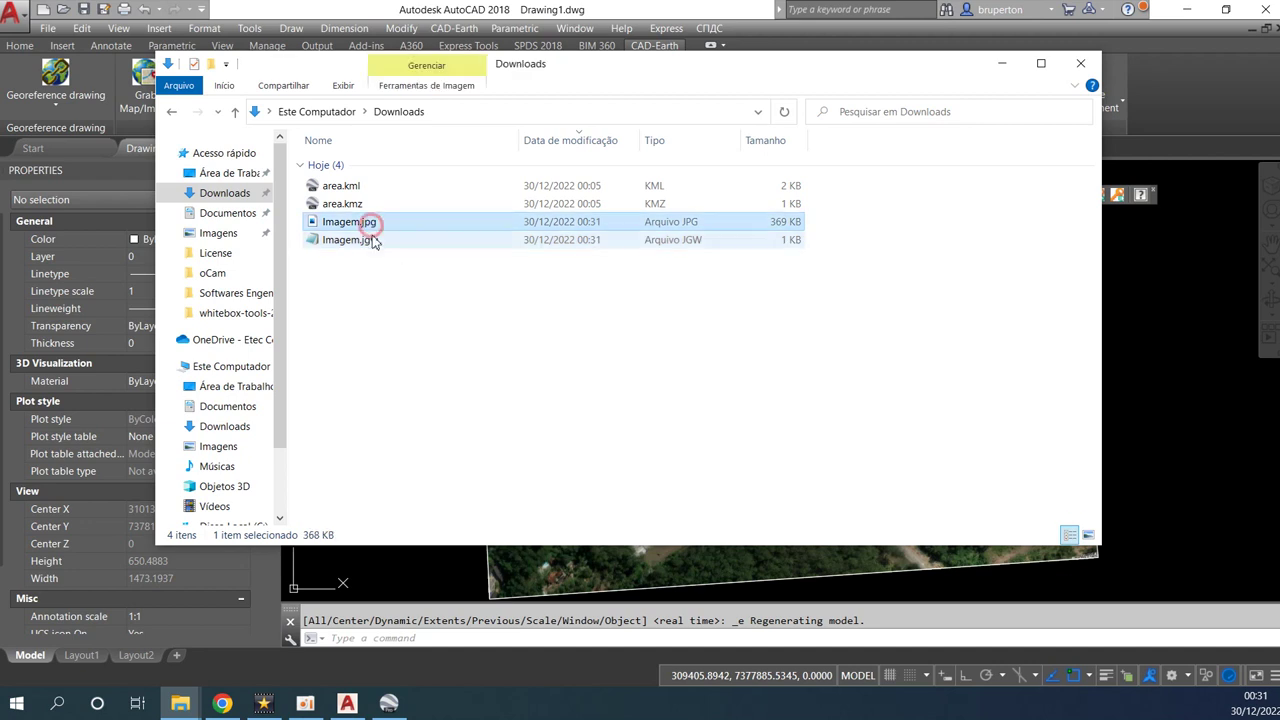
double_click(369, 241)
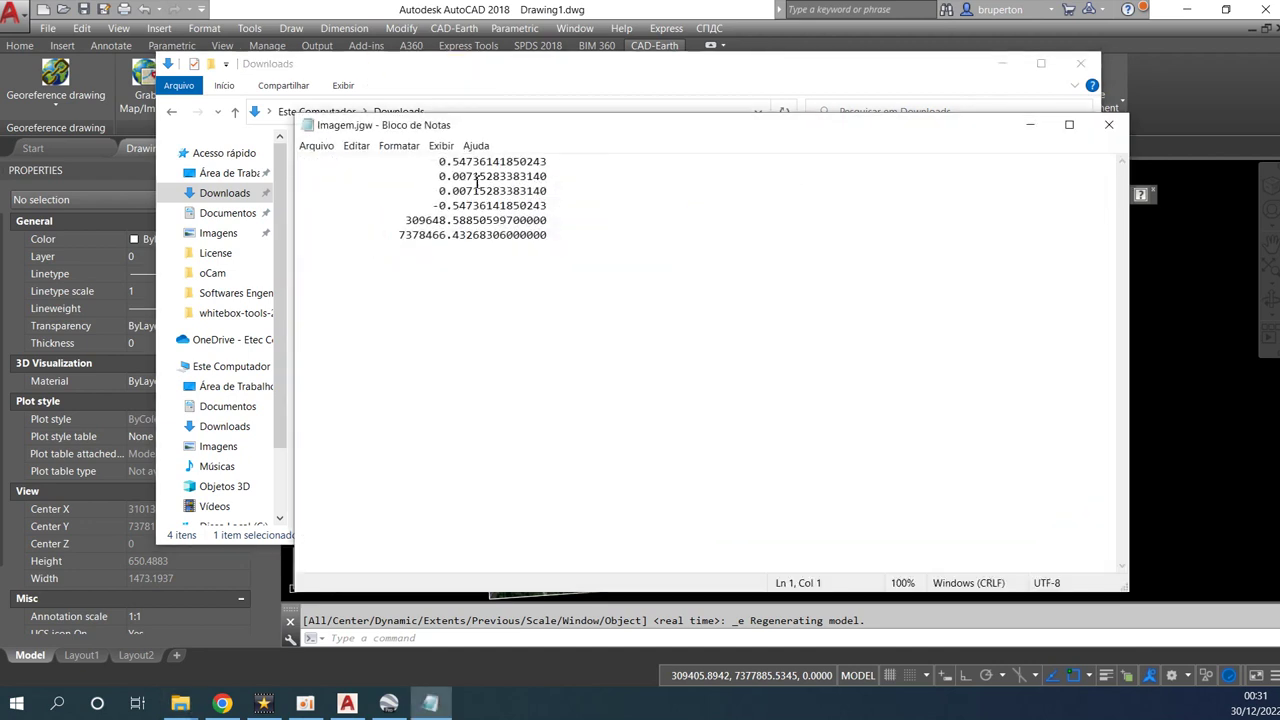
drag(411, 220, 561, 237)
click(561, 237)
click(1108, 124)
click(1002, 64)
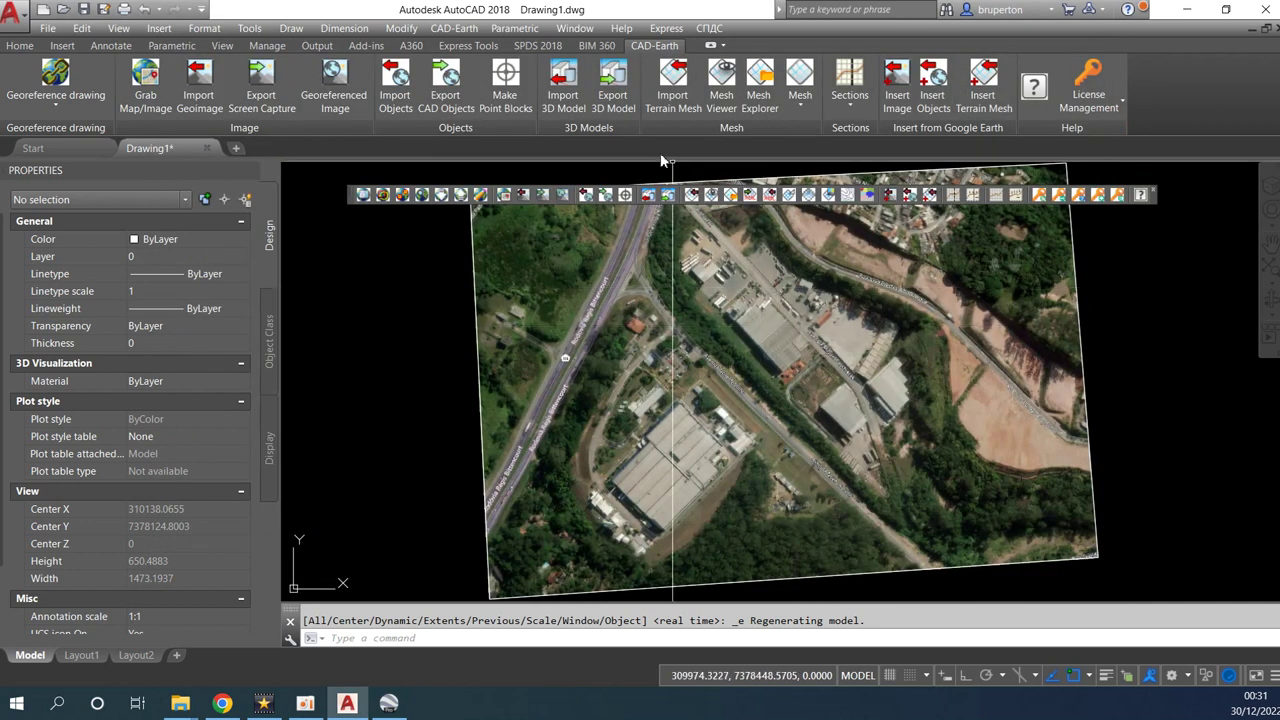
Start a terrain mesh import and keep Cesium as the terrain provider.
click(676, 95)
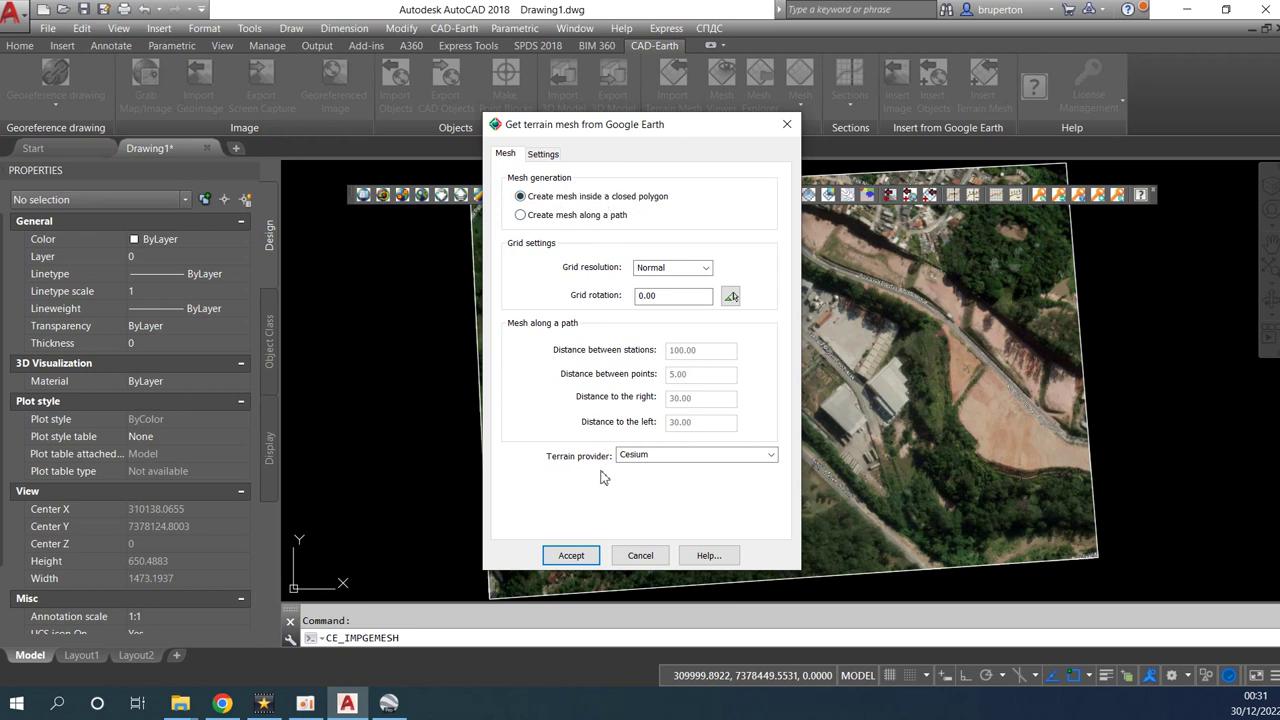
click(764, 458)
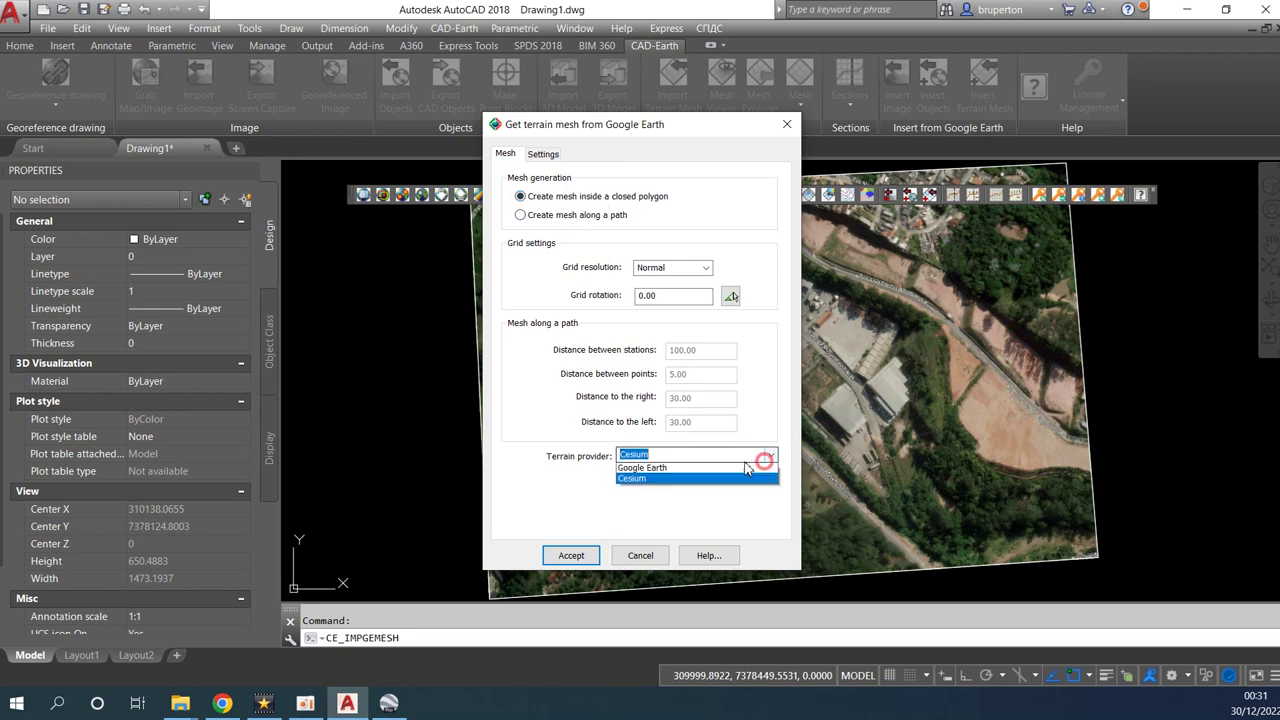
click(666, 470)
click(768, 458)
click(758, 458)
click(766, 455)
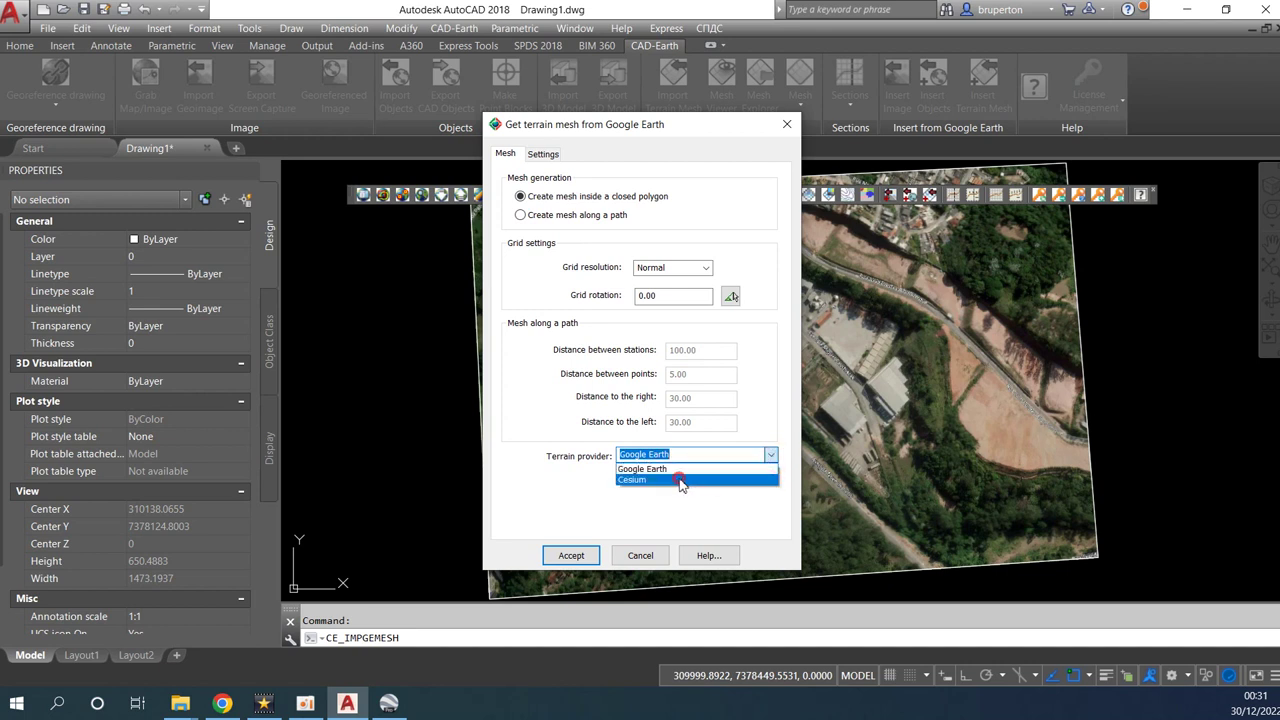
click(680, 480)
Set the mesh layer to tin in the Settings and accept the mesh settings.
click(545, 155)
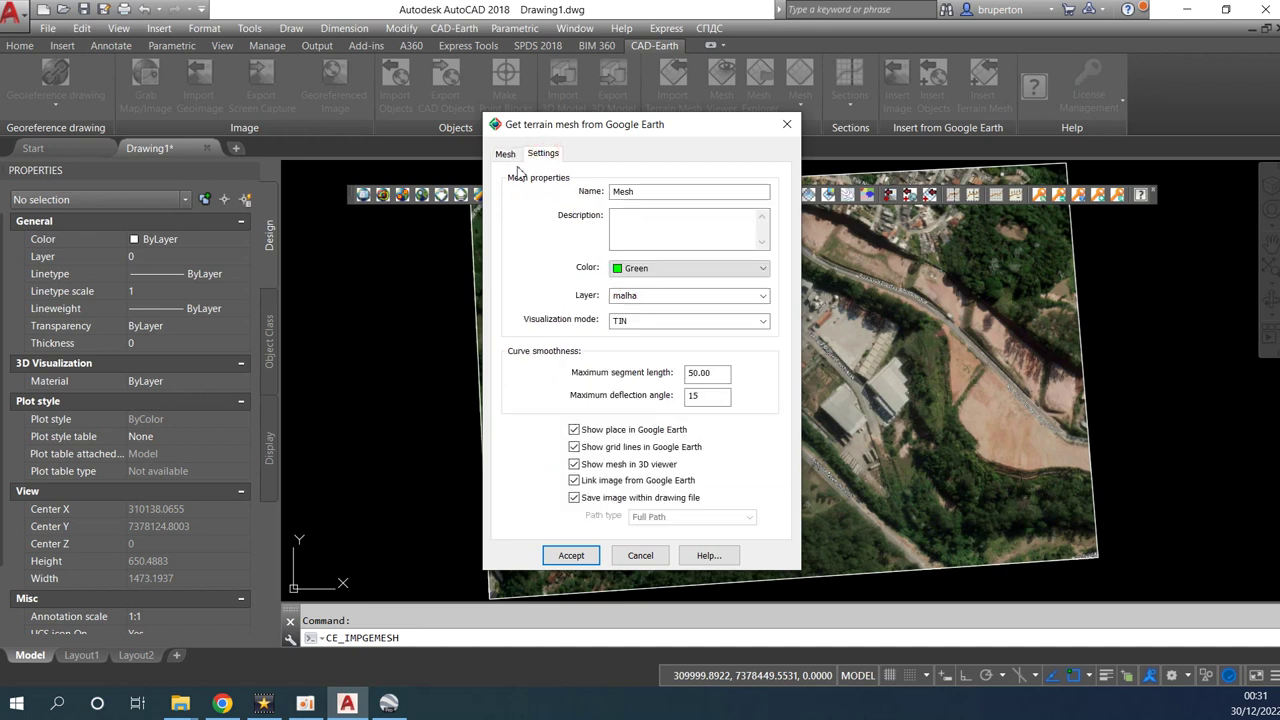
click(720, 323)
click(762, 321)
click(762, 321)
click(690, 292)
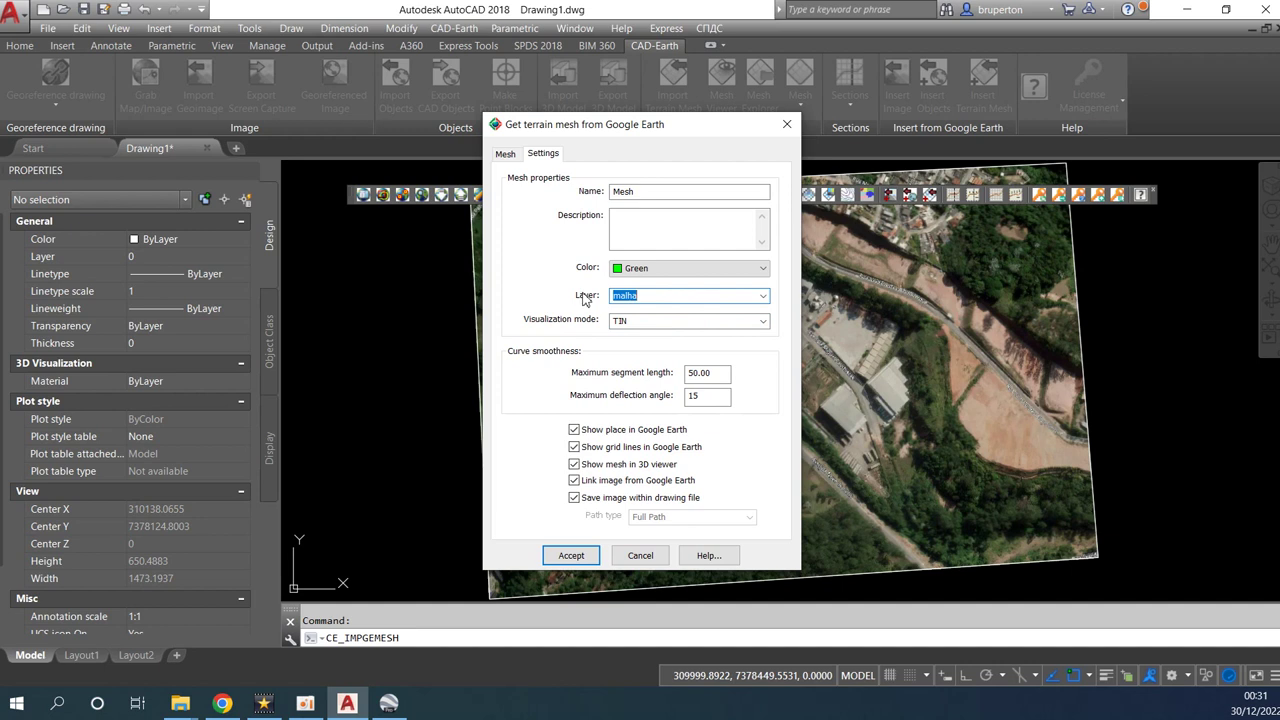
text(tin)
click(507, 155)
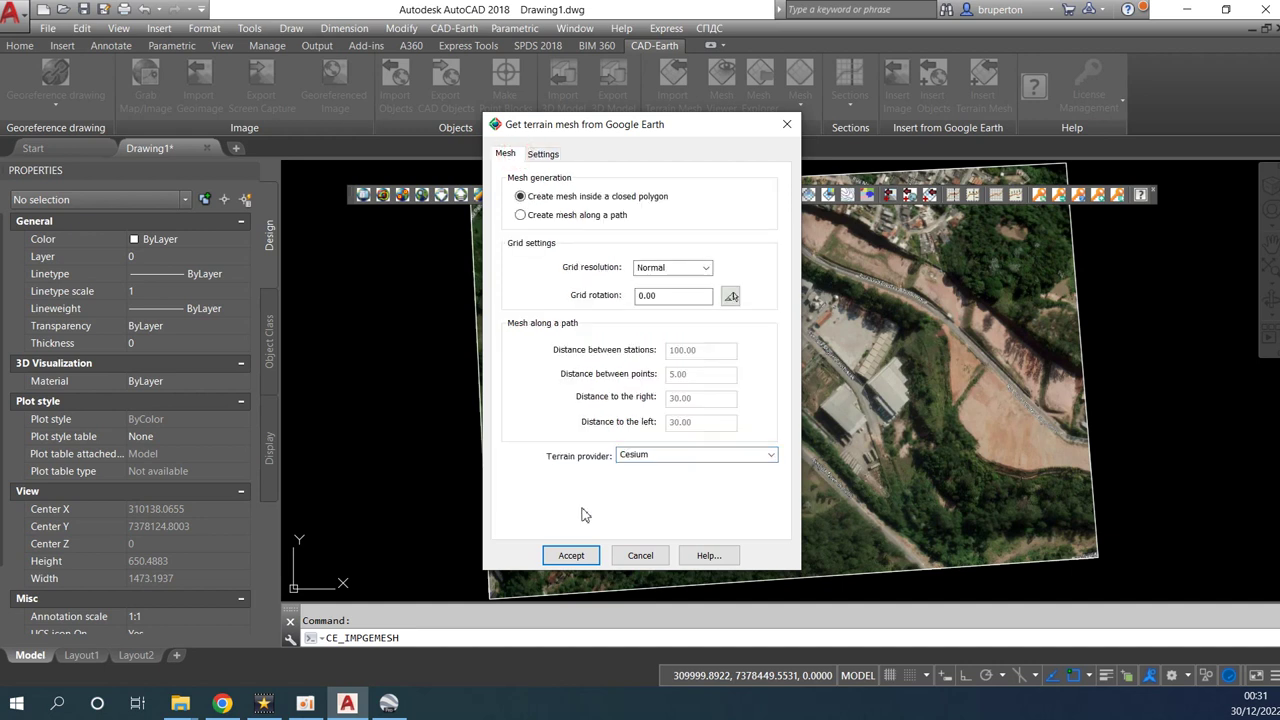
click(571, 555)
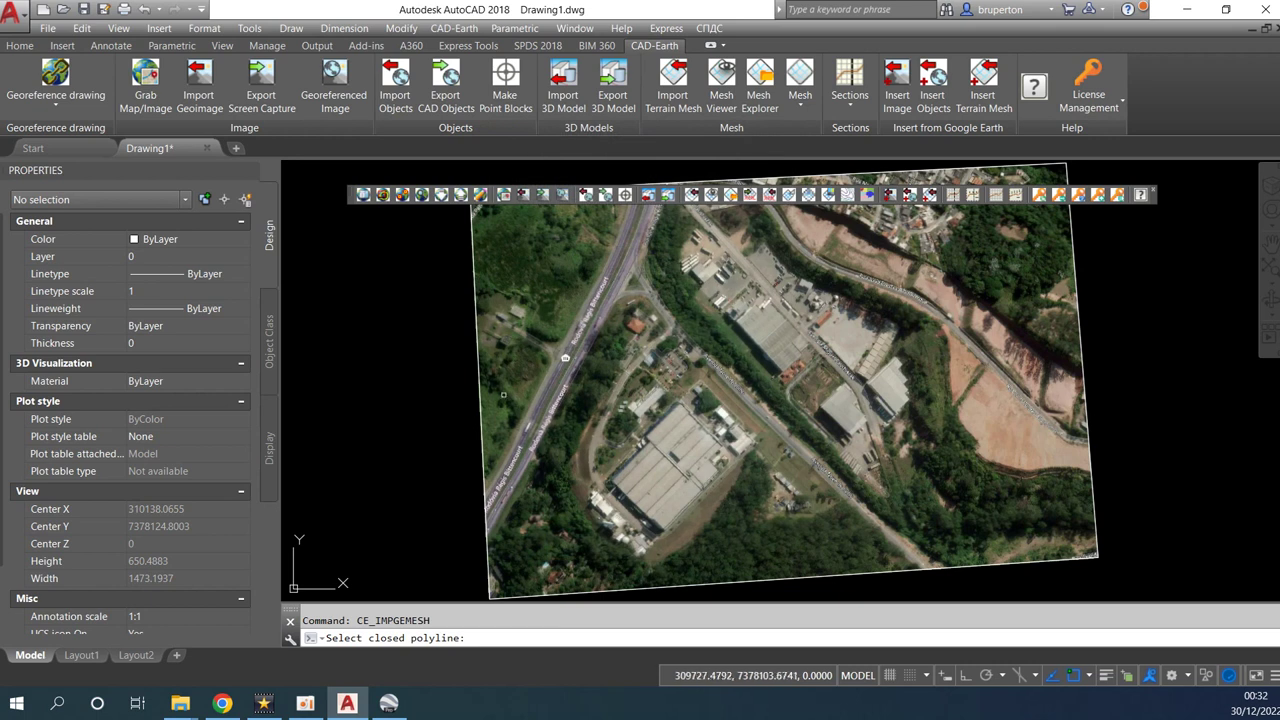
Pick the image border as the mesh boundary, then return to AutoCAD's 3D terrain preview.
click(477, 403)
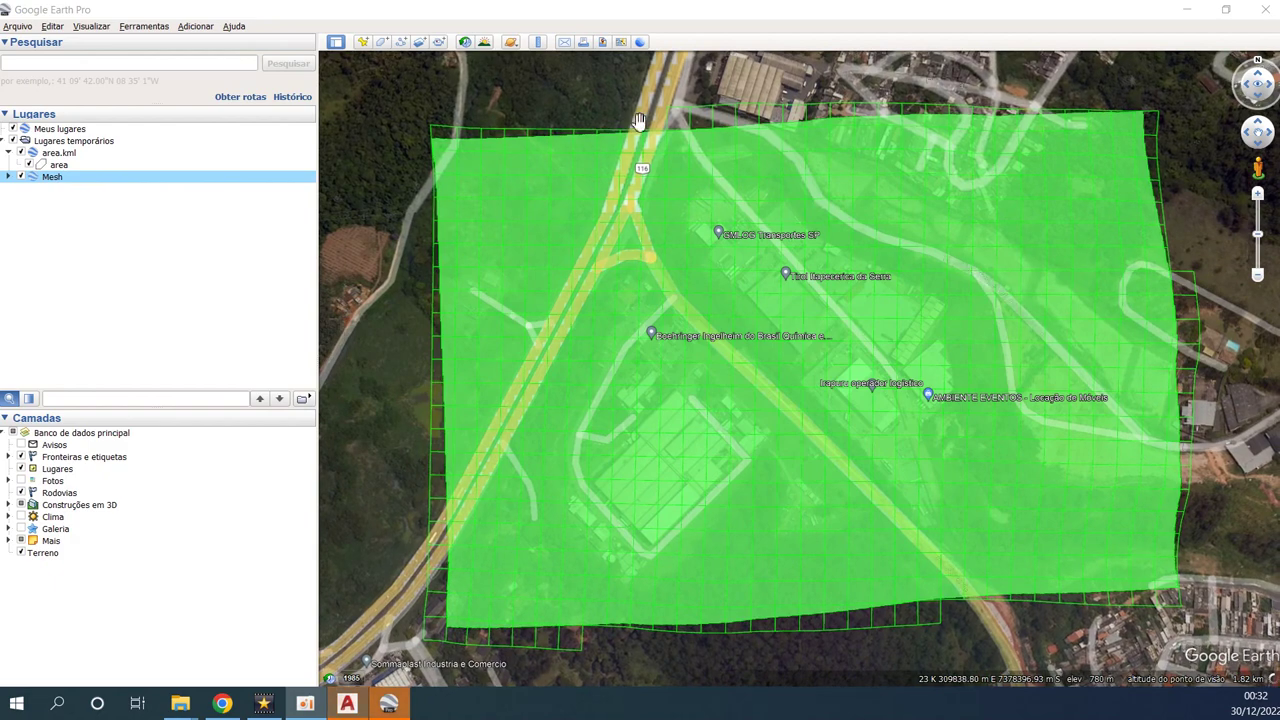
click(350, 704)
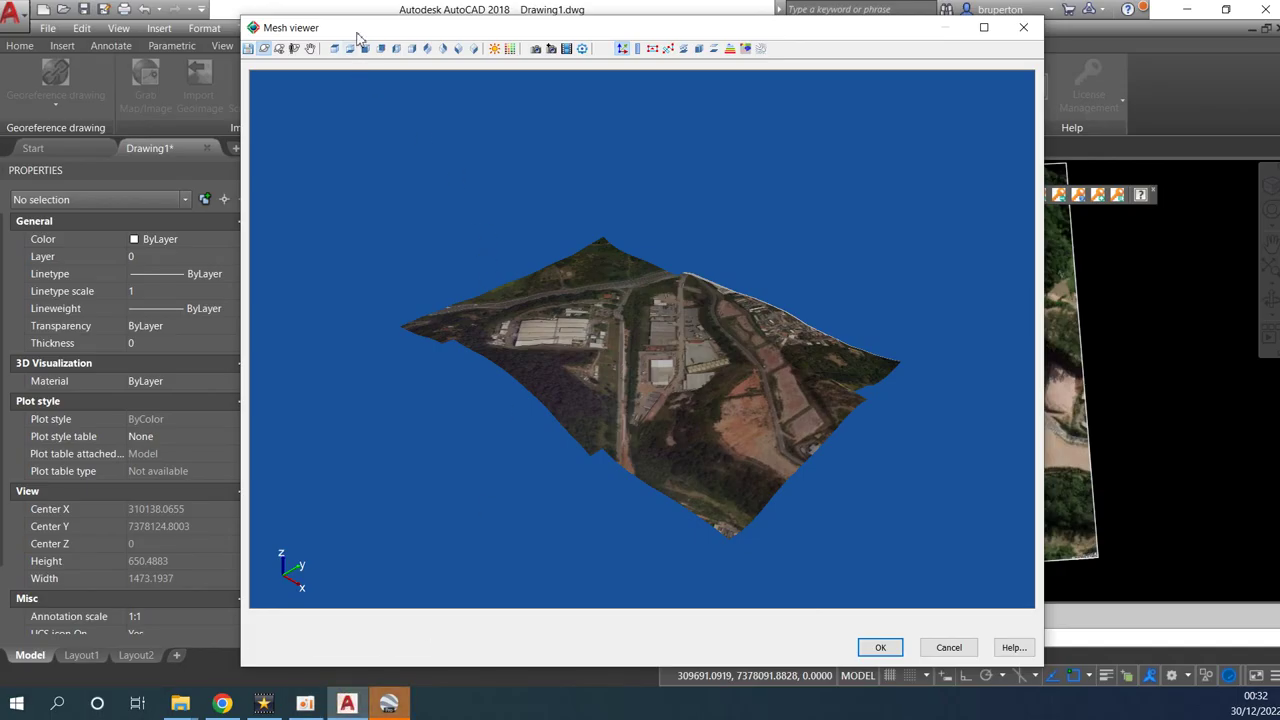
Orbit, zoom and pan the textured terrain in the Mesh viewer.
drag(357, 37, 422, 68)
mouse_move(572, 386)
mouse_down()
mouse_move(607, 413)
mouse_move(578, 378)
mouse_up()
scroll(712, 397, up, 4)
drag(712, 397, 690, 430)
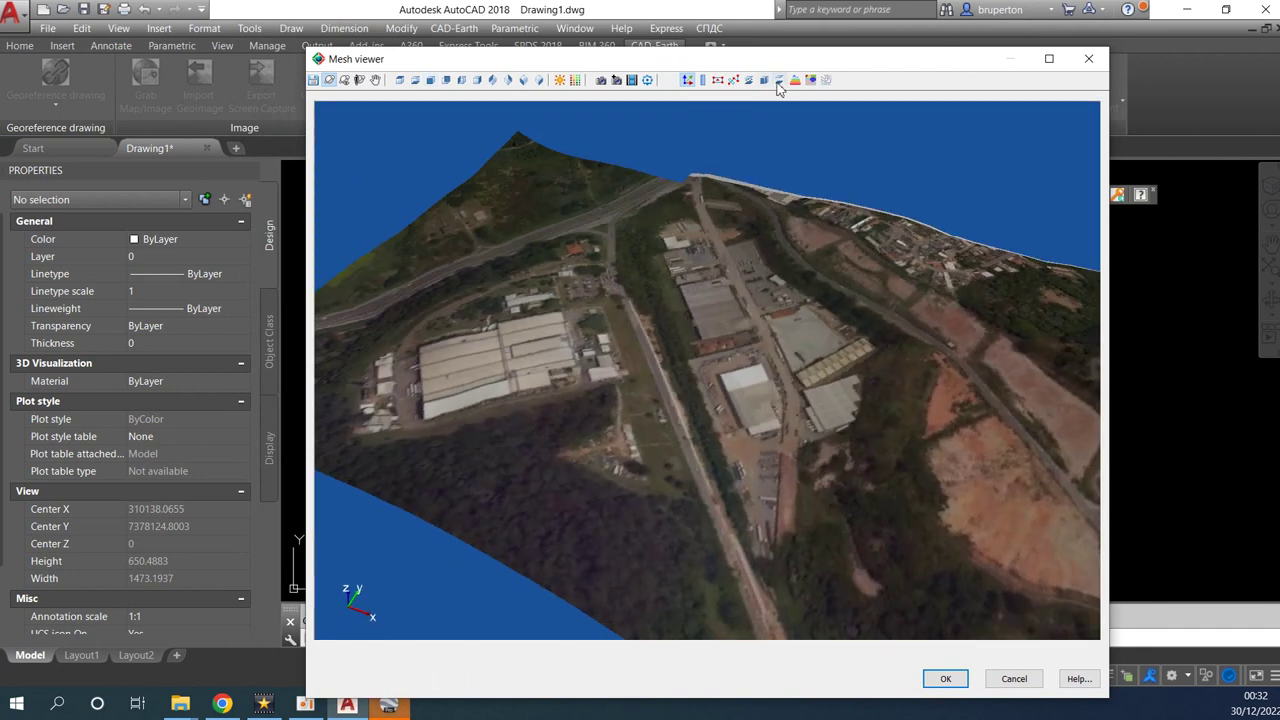
click(330, 80)
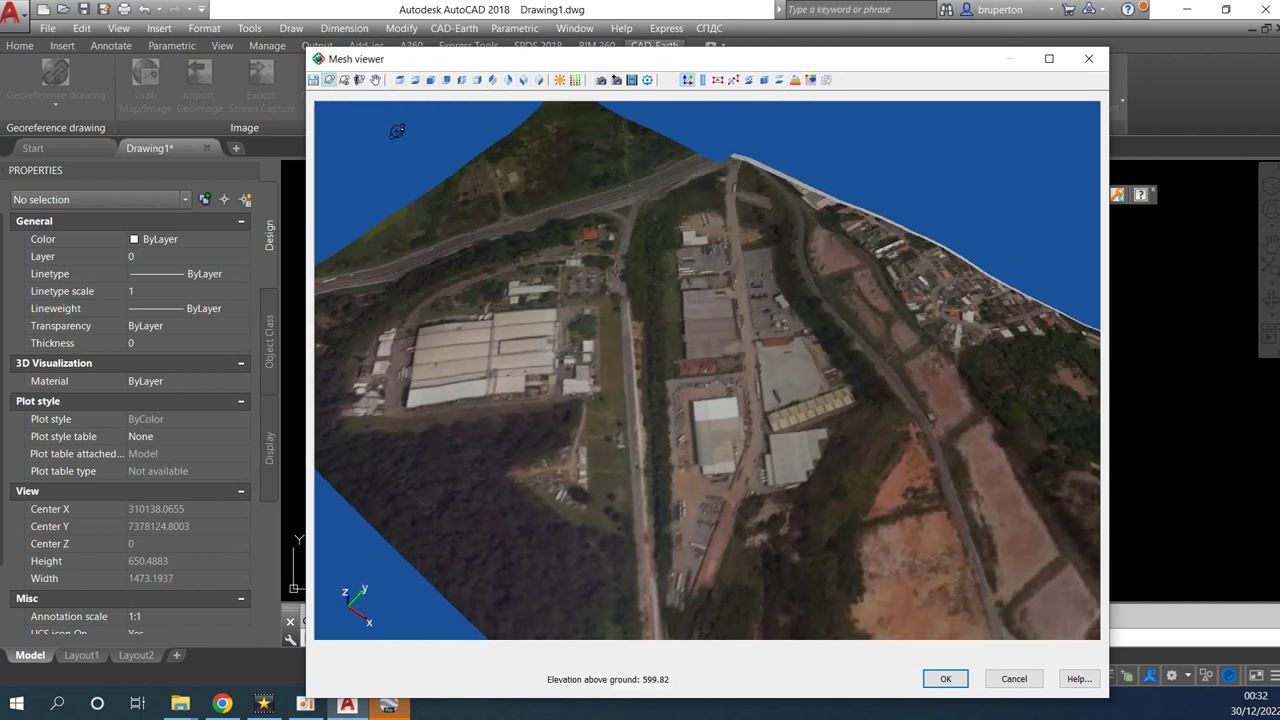
click(375, 80)
drag(596, 256, 586, 171)
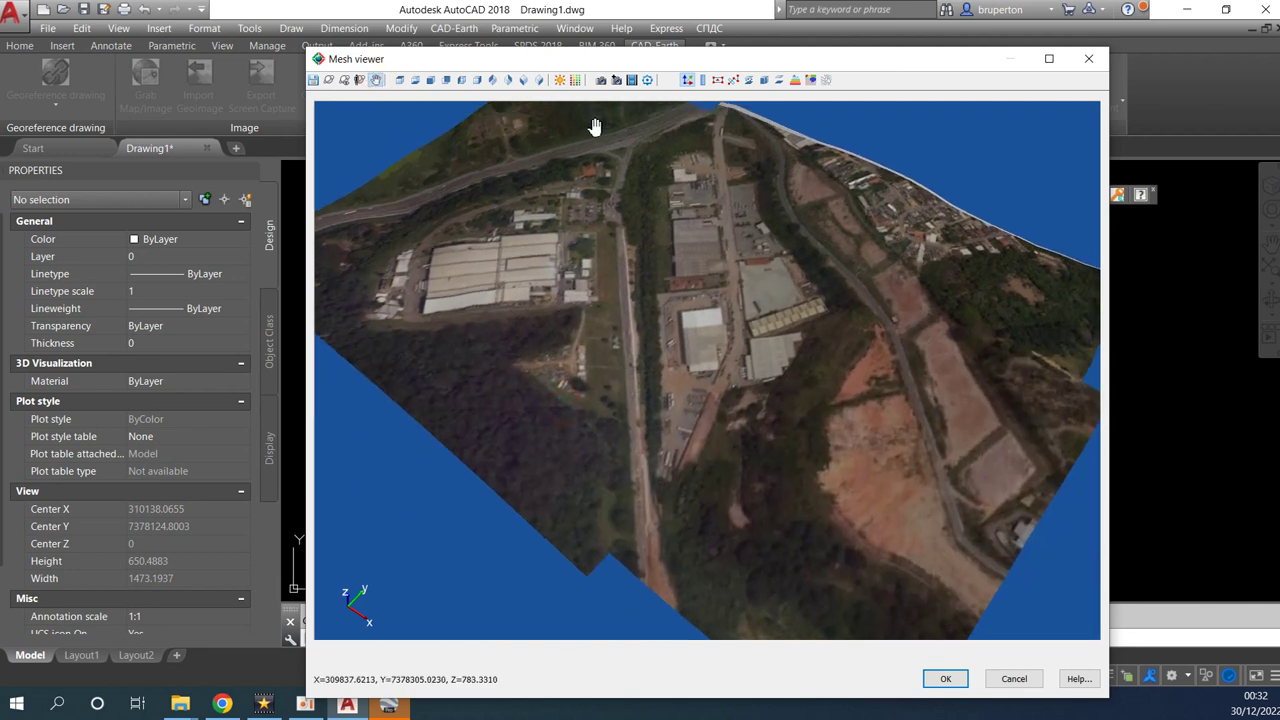
Check the Sun position settings, cancel the screenshot save, and accept the terrain mesh.
click(561, 80)
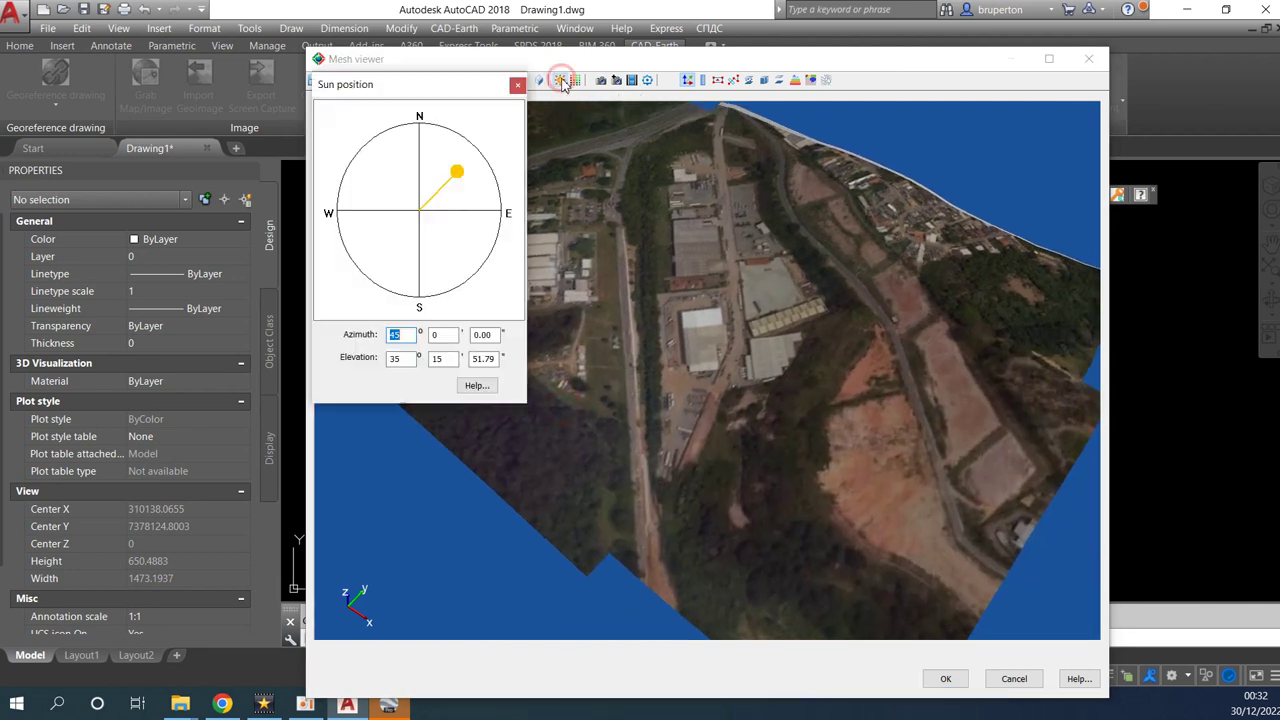
click(517, 85)
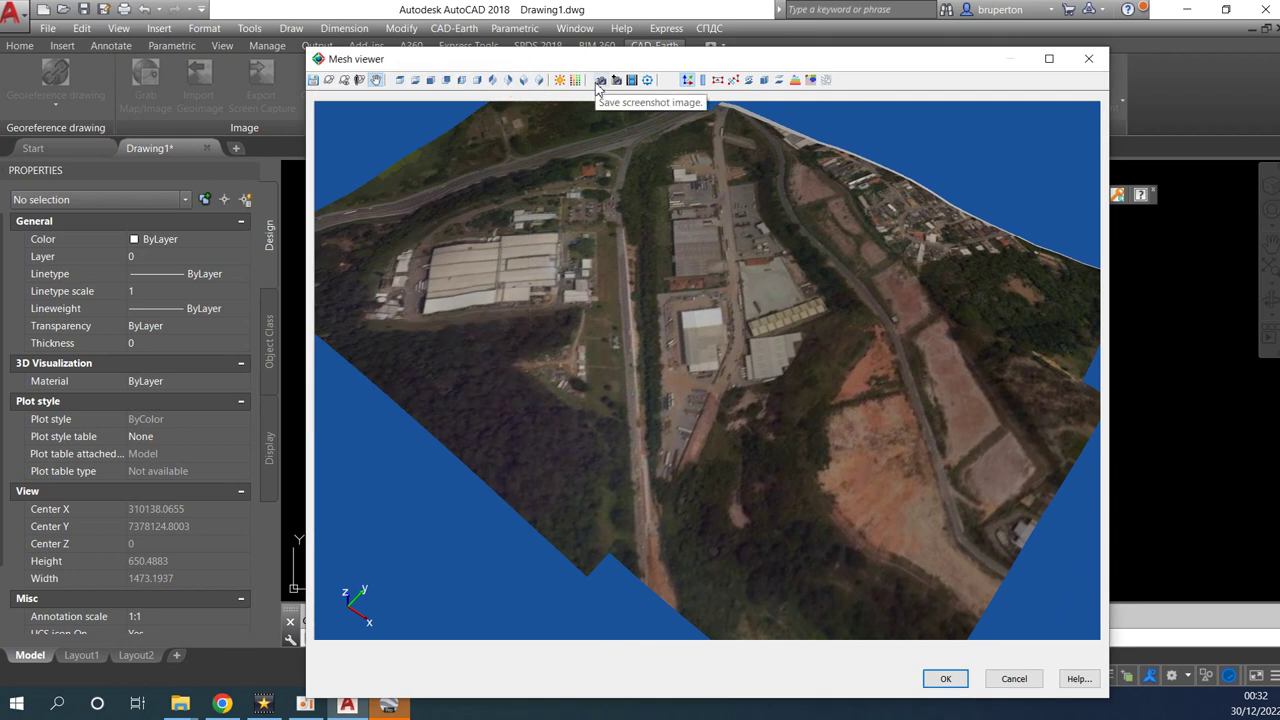
click(599, 82)
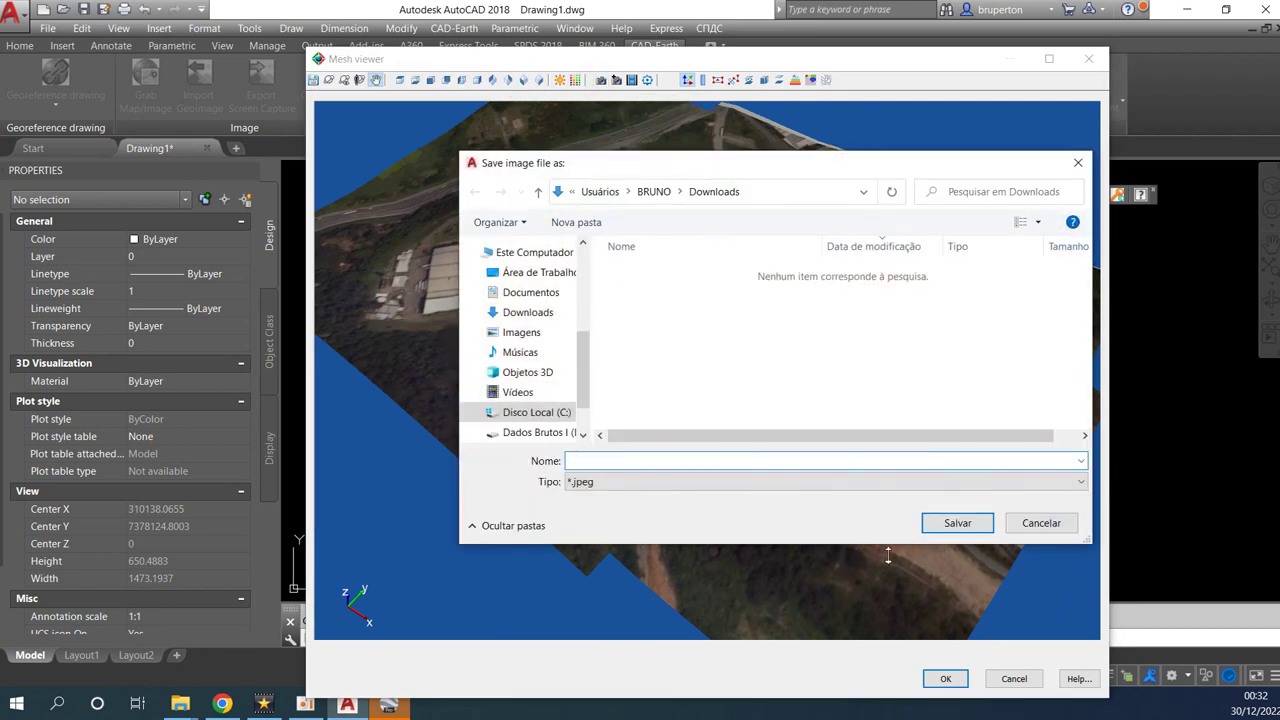
click(1030, 524)
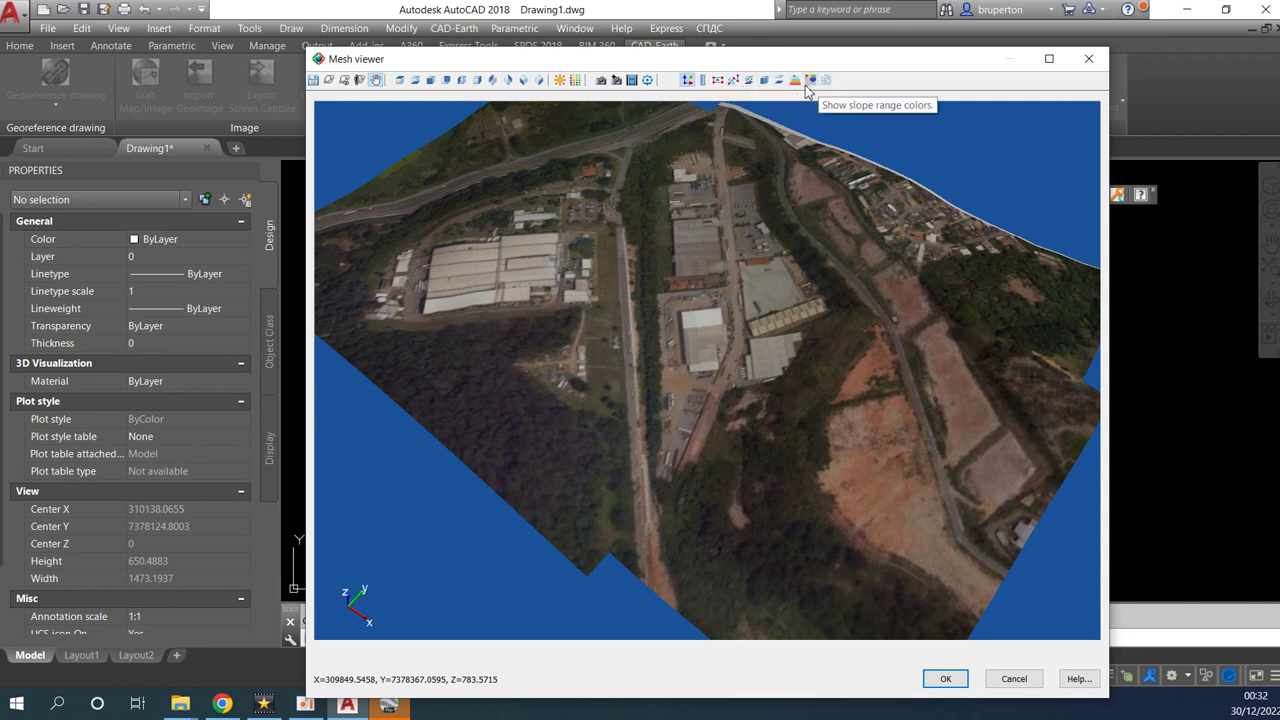
click(945, 678)
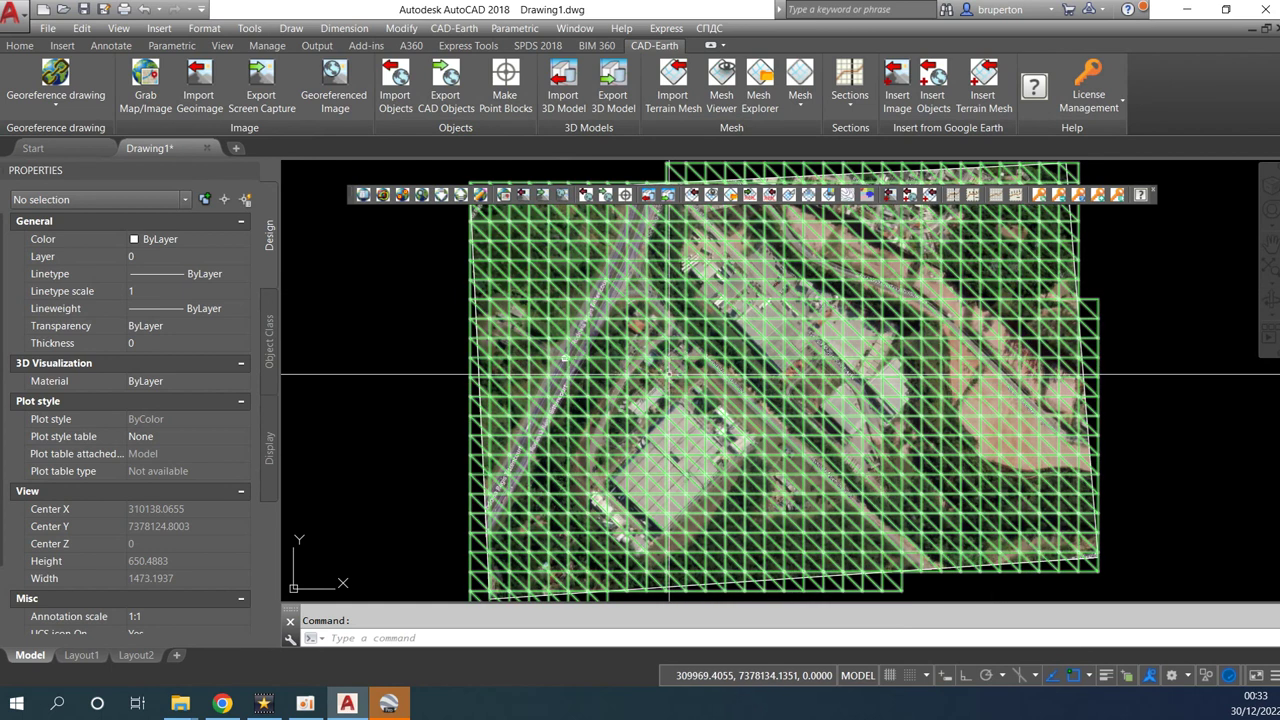
Select the terrain mesh to confirm it sits on layer tin, then zoom to extents.
click(613, 352)
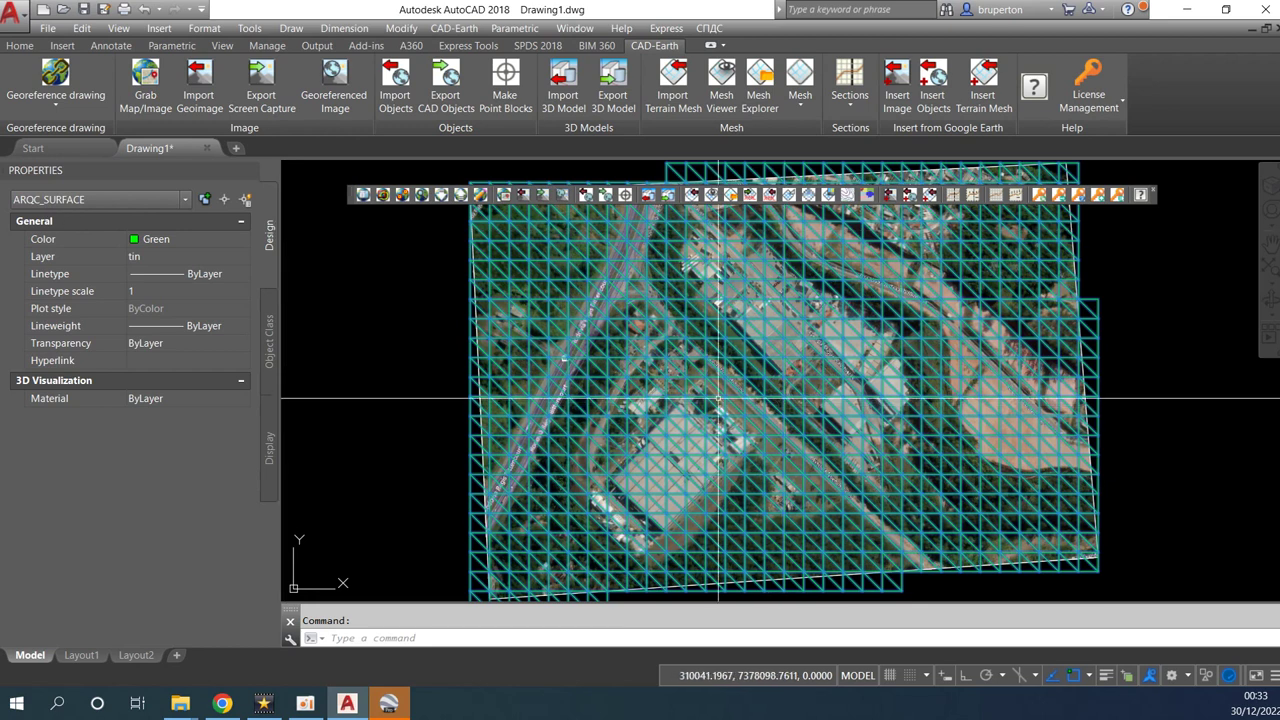
scroll(718, 398, up, 3)
scroll(563, 281, up, 7)
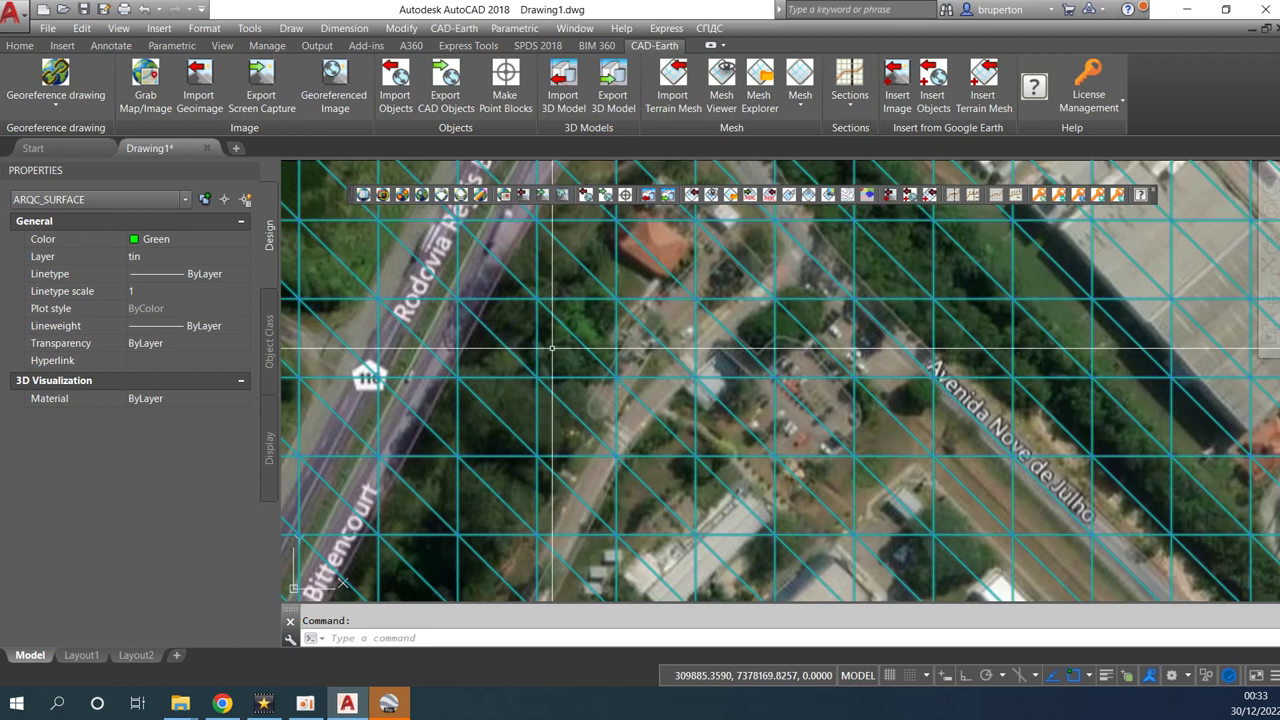
scroll(590, 300, down, 4)
scroll(637, 346, up, 2)
scroll(637, 346, up, 4)
middle_click(637, 346)
middle_click(637, 346)
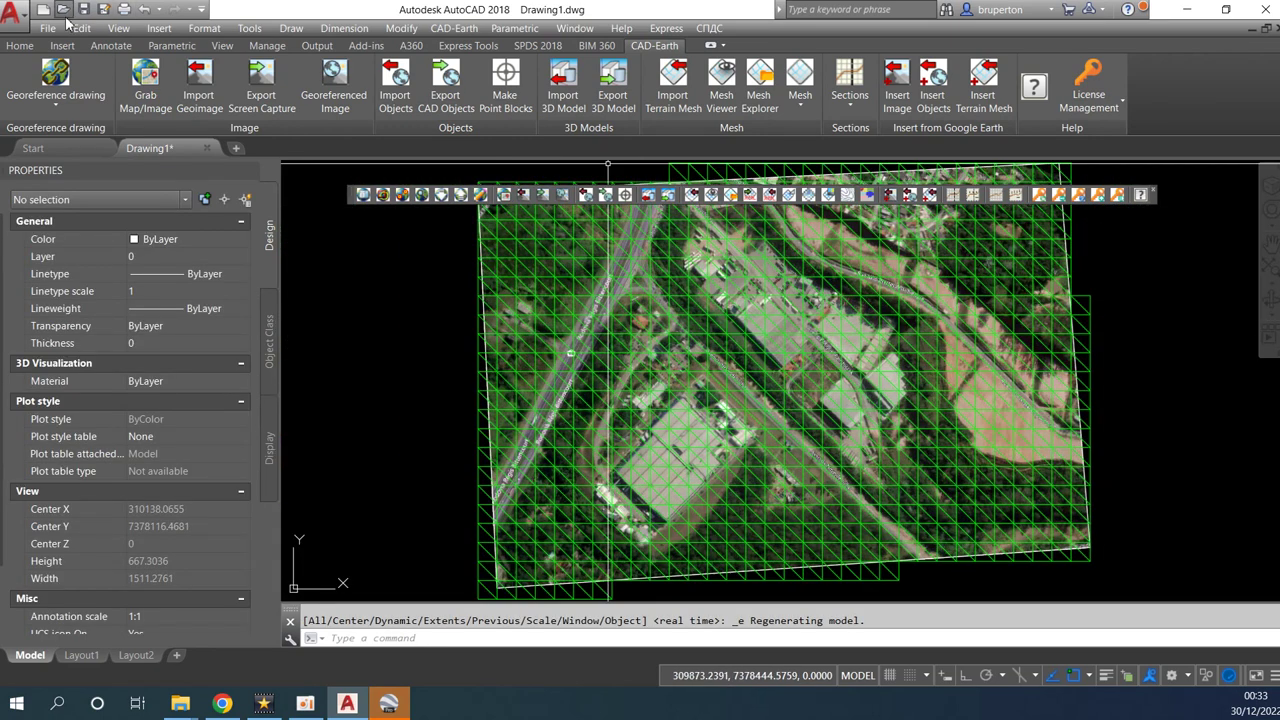
Open the Mesh dropdown on the CAD-Earth ribbon tab.
click(16, 46)
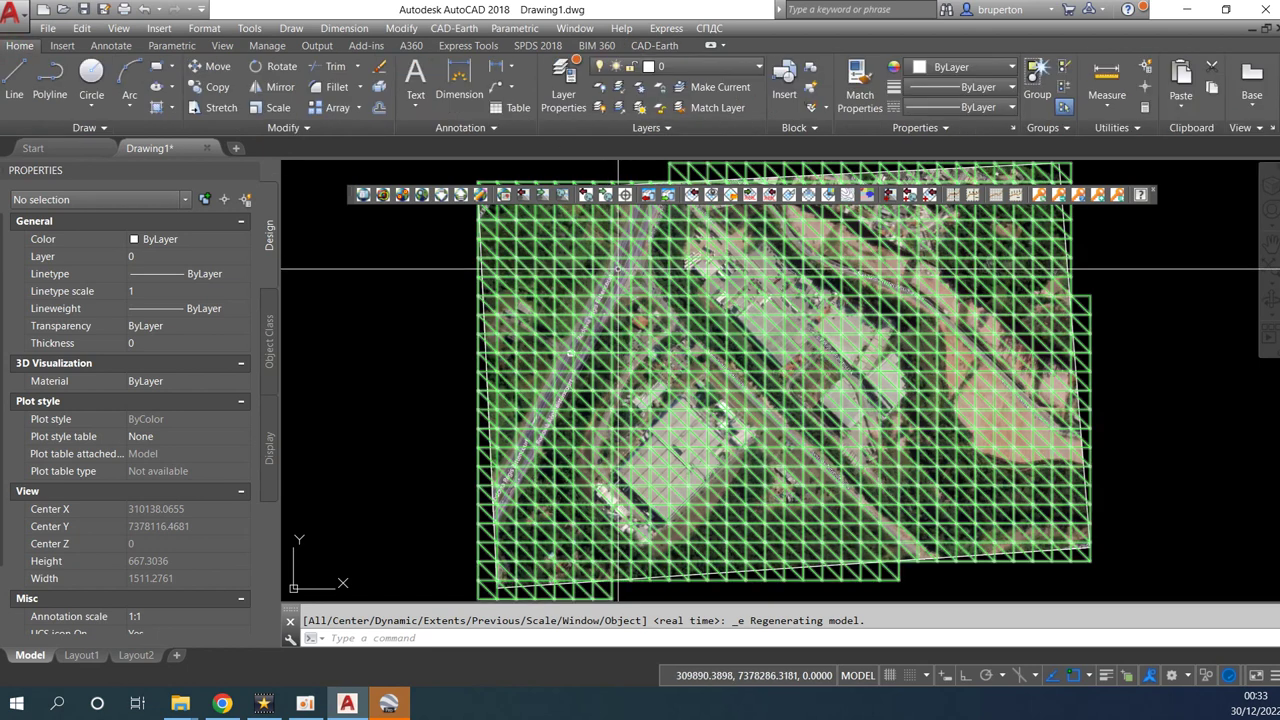
click(664, 47)
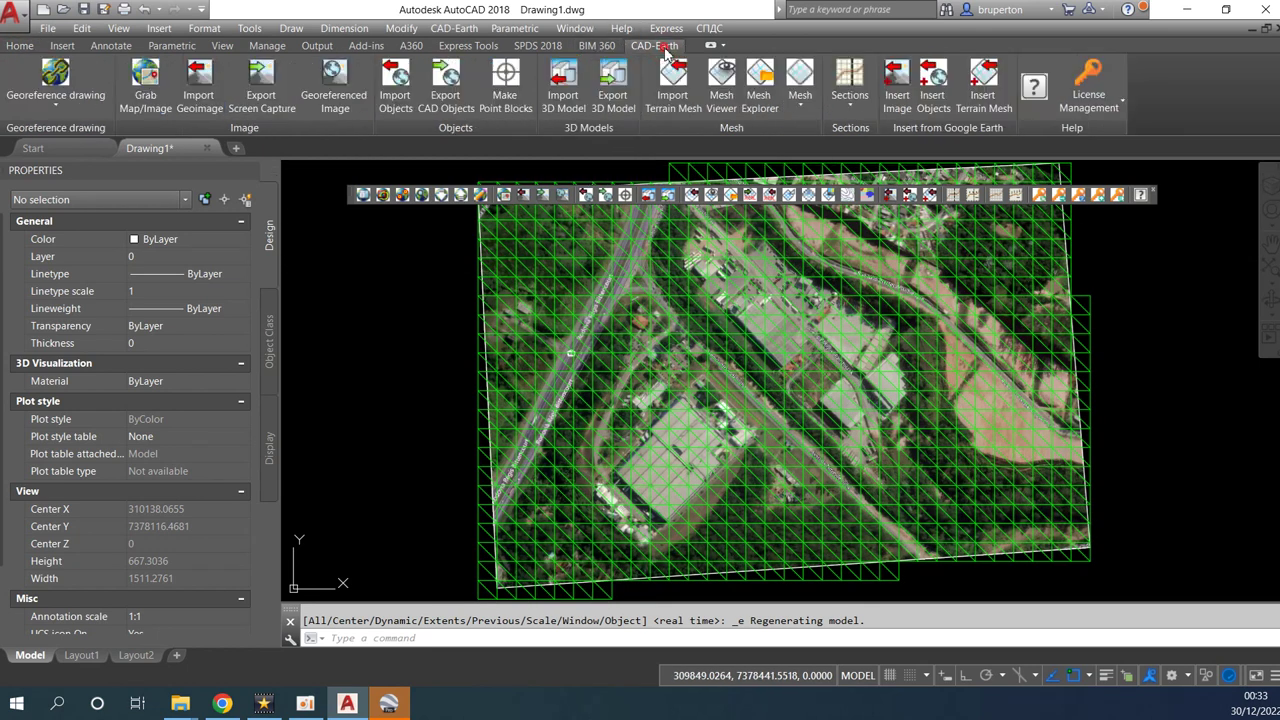
click(804, 110)
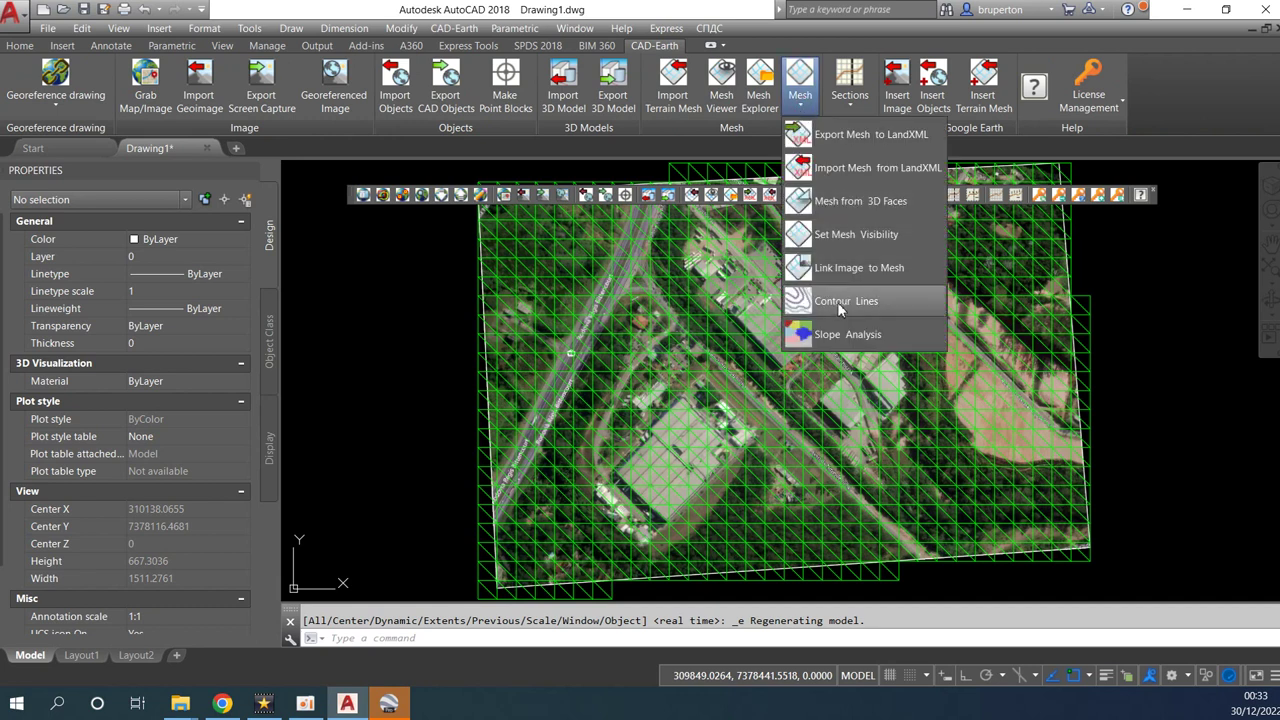
Start Contour lines and review the contour and index contour interval values.
click(866, 310)
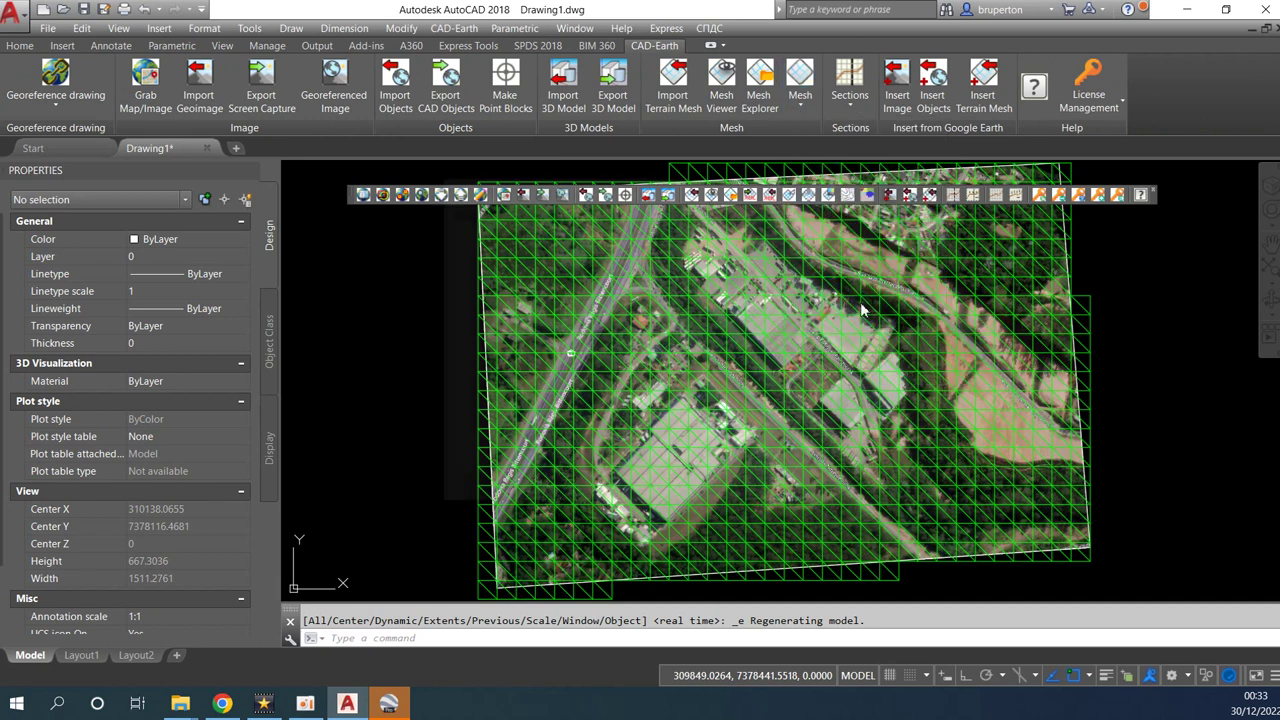
double_click(604, 266)
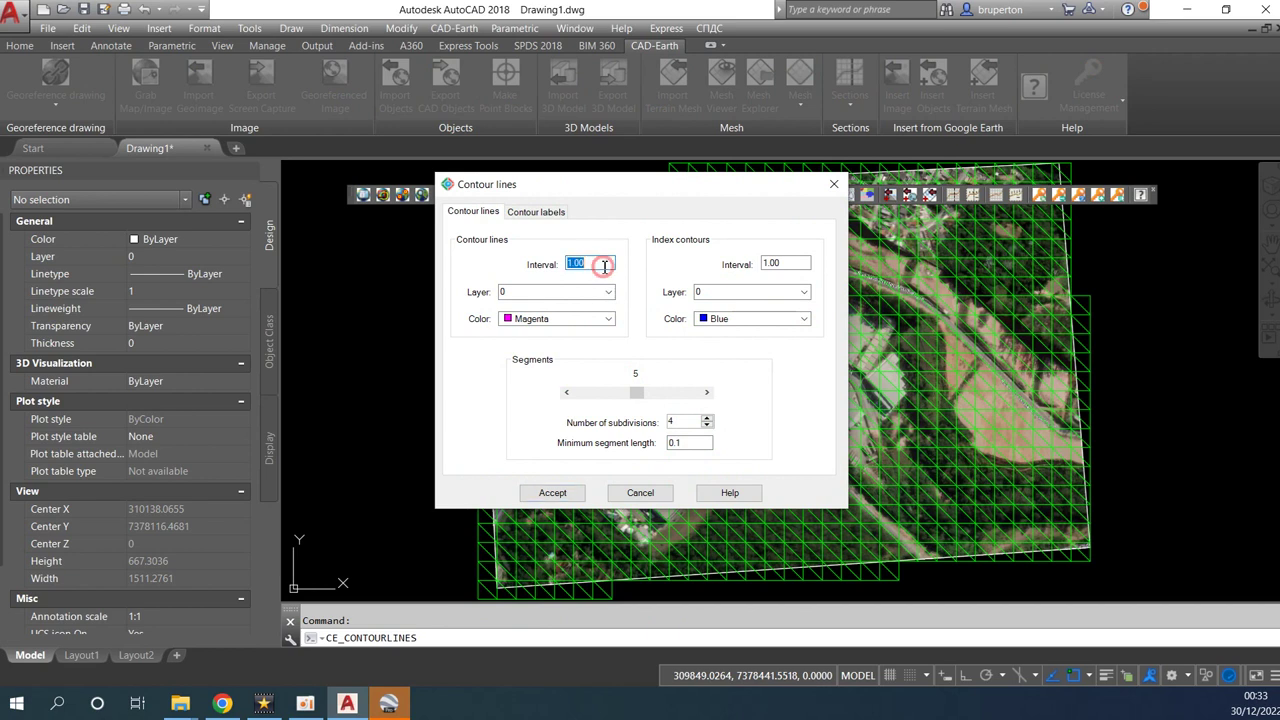
drag(610, 264, 560, 265)
drag(794, 262, 760, 262)
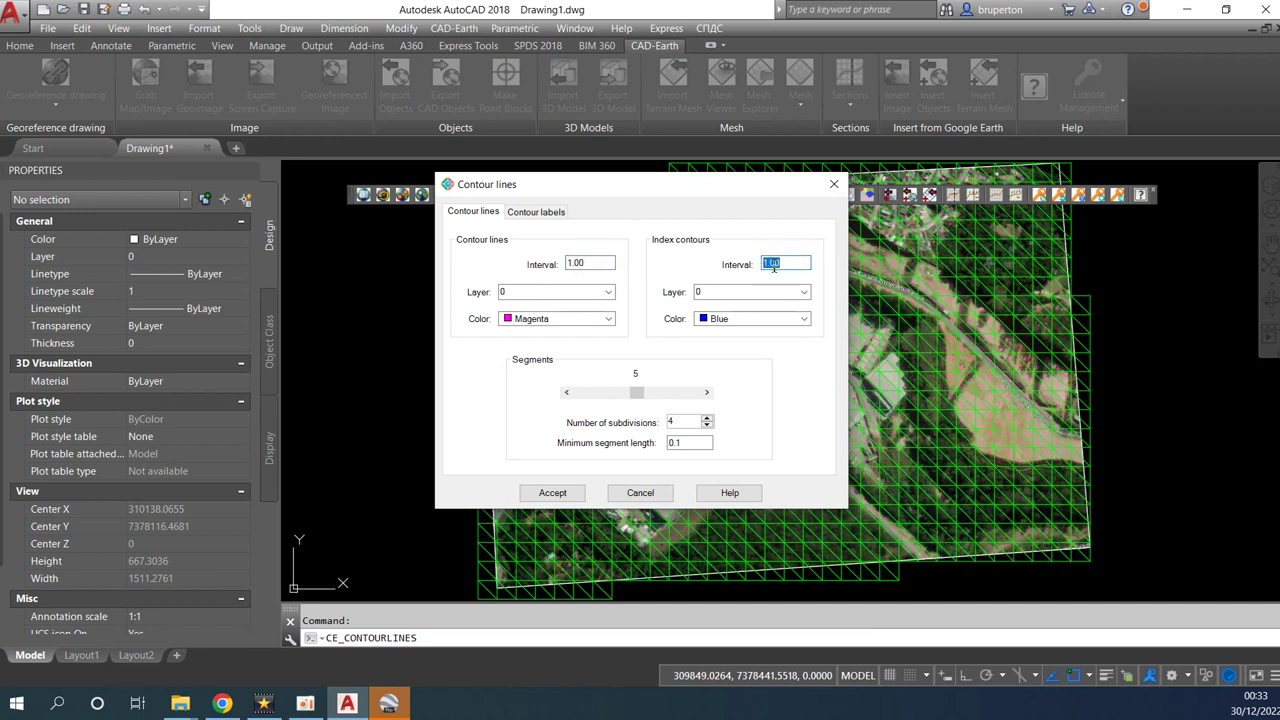
Enable labels placed in contour lines, accept, and pick the mesh to generate 84 contours.
click(536, 212)
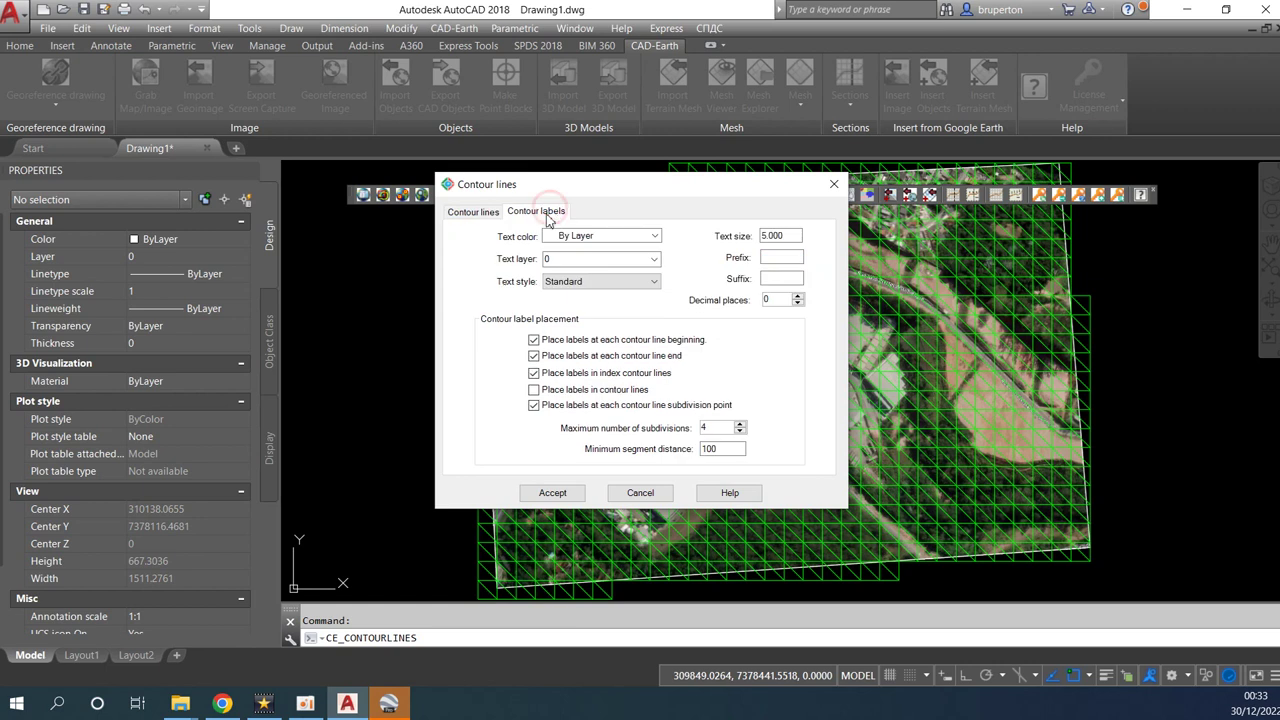
click(534, 390)
click(481, 213)
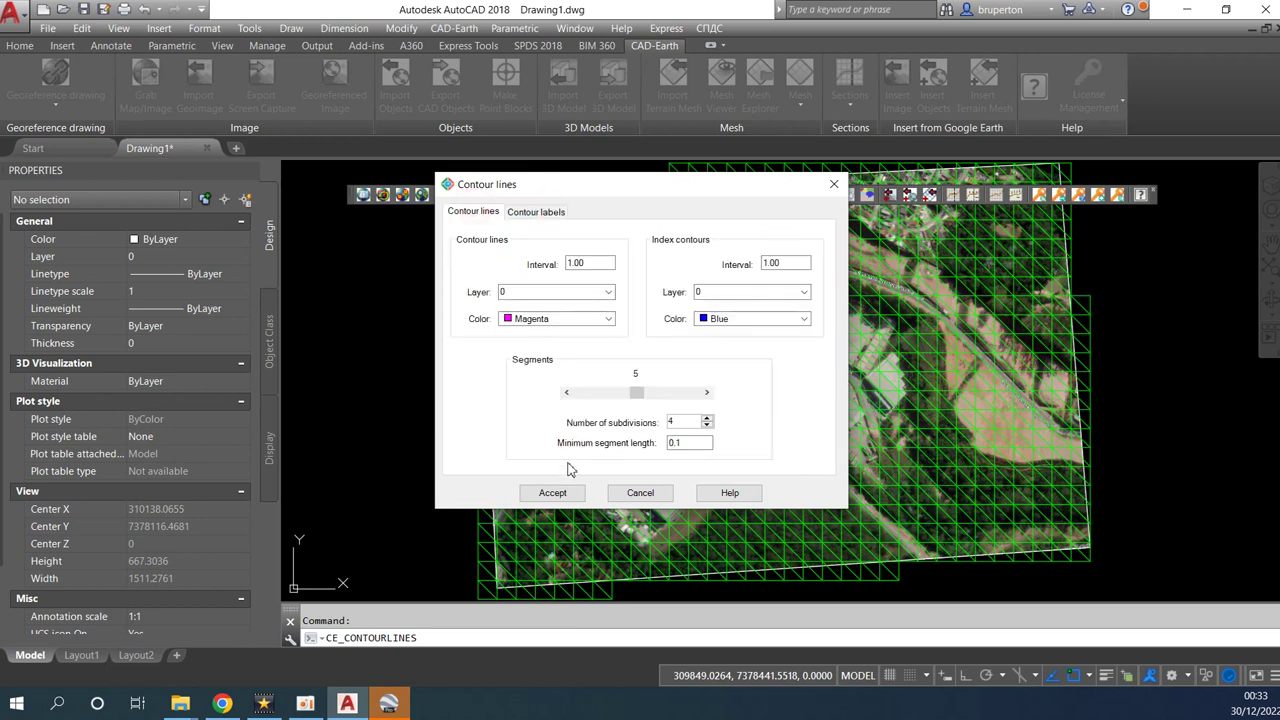
click(553, 489)
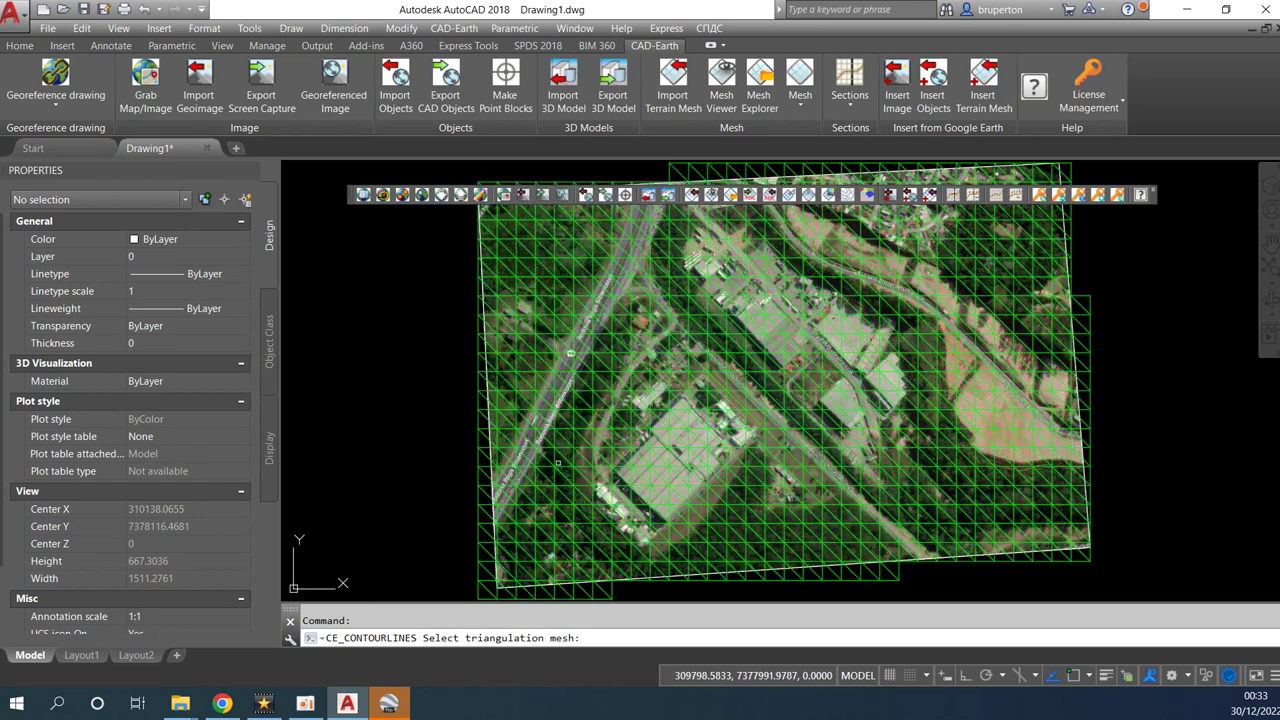
click(563, 471)
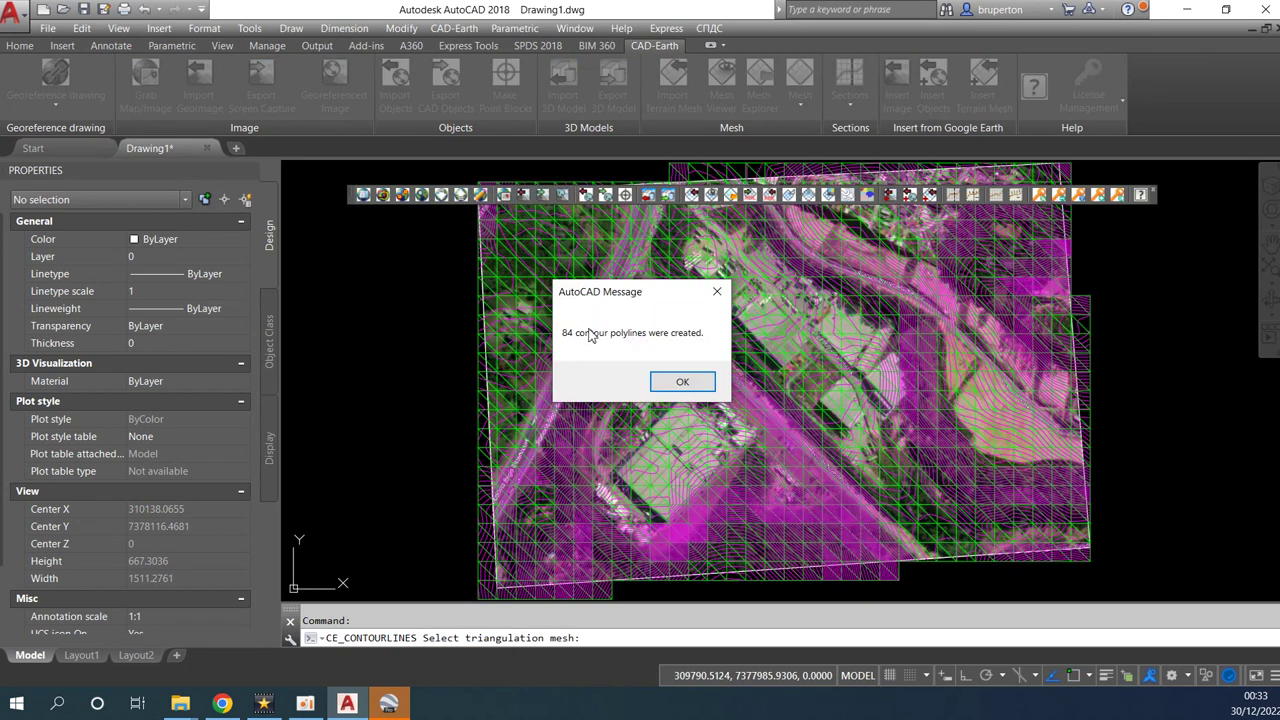
click(705, 381)
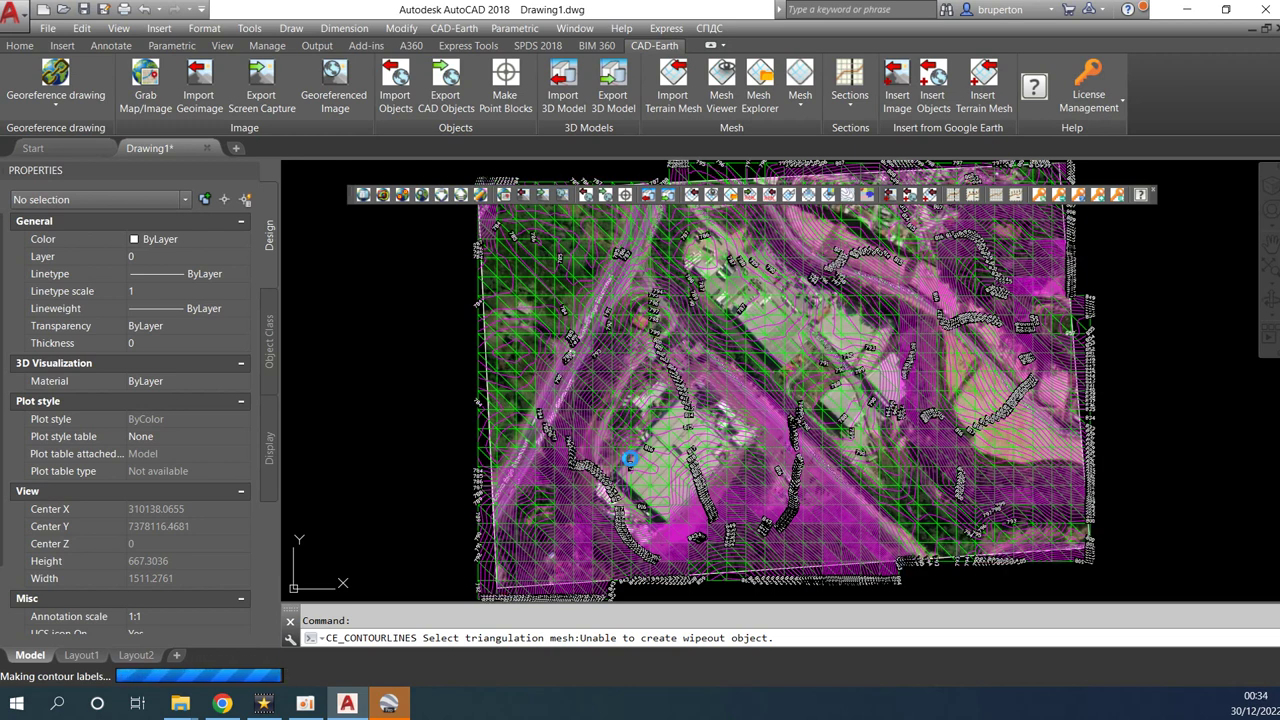
Zoom in on elevation labels like 784, 790 and 795, fit the drawing, then open the Mesh tools.
scroll(692, 289, up, 5)
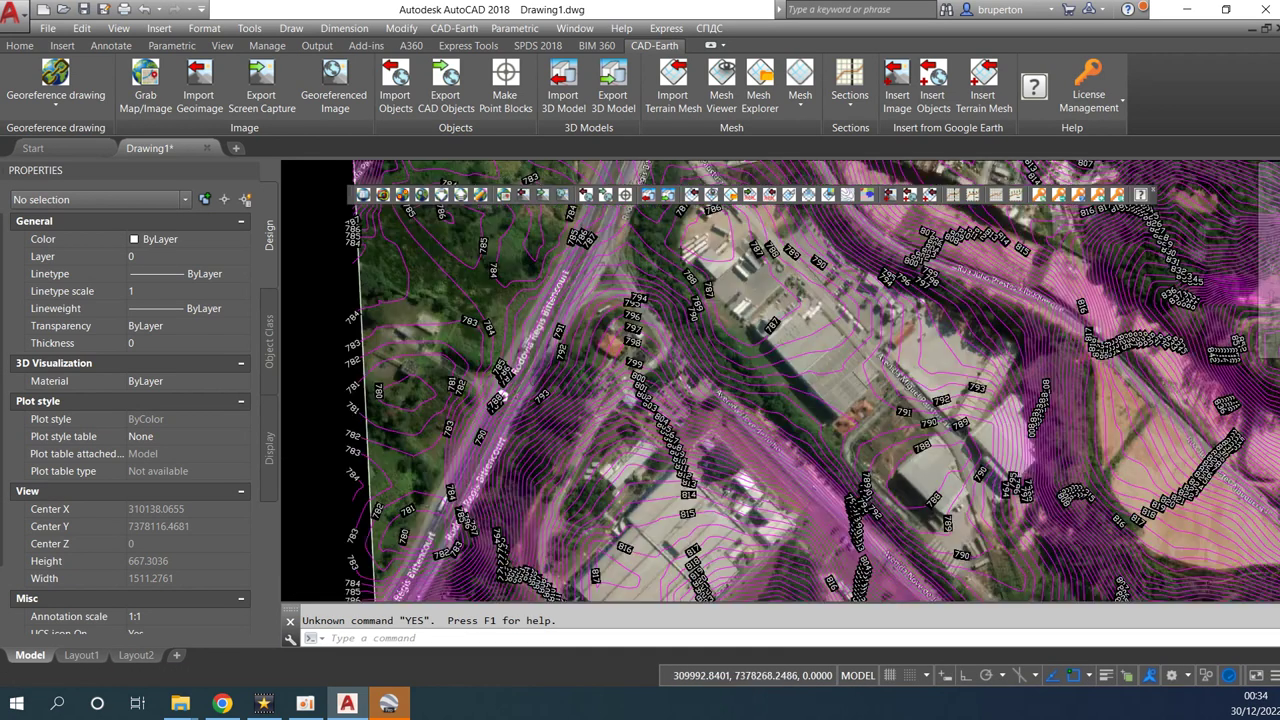
scroll(640, 289, up, 5)
scroll(620, 290, down, 4)
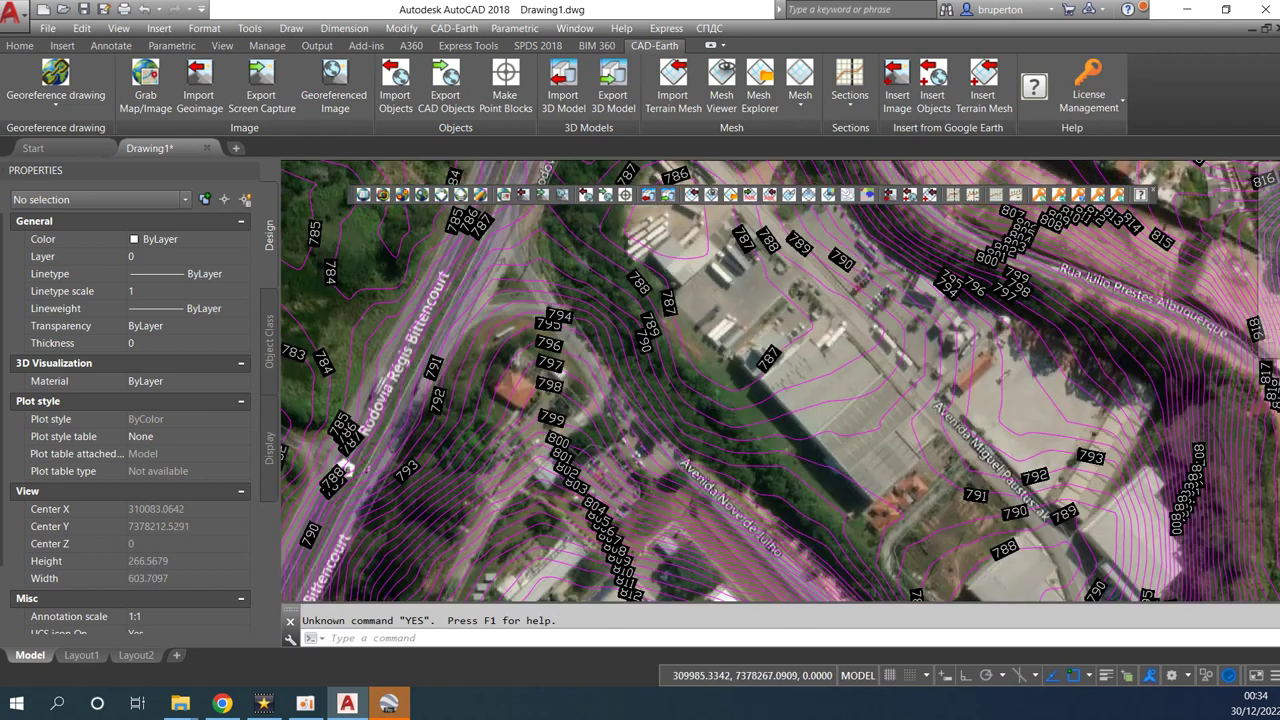
scroll(620, 290, down, 4)
scroll(620, 290, down, 4)
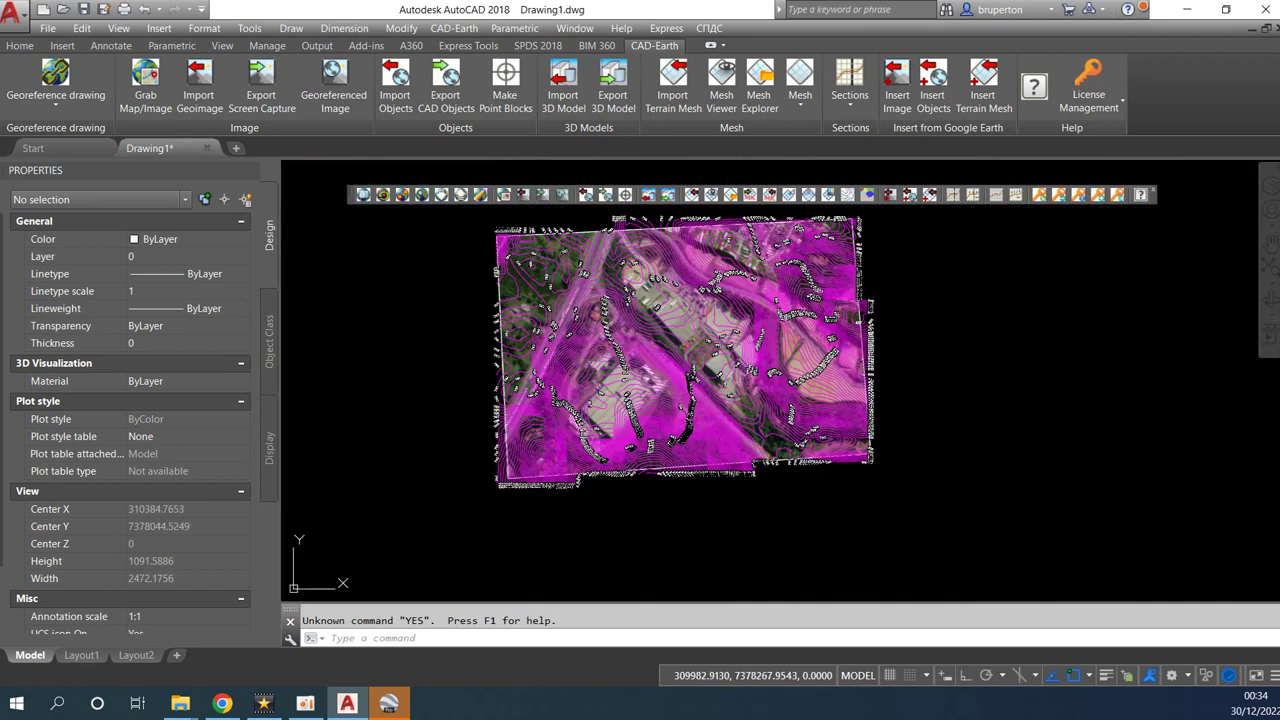
middle_click(624, 309)
middle_click(624, 309)
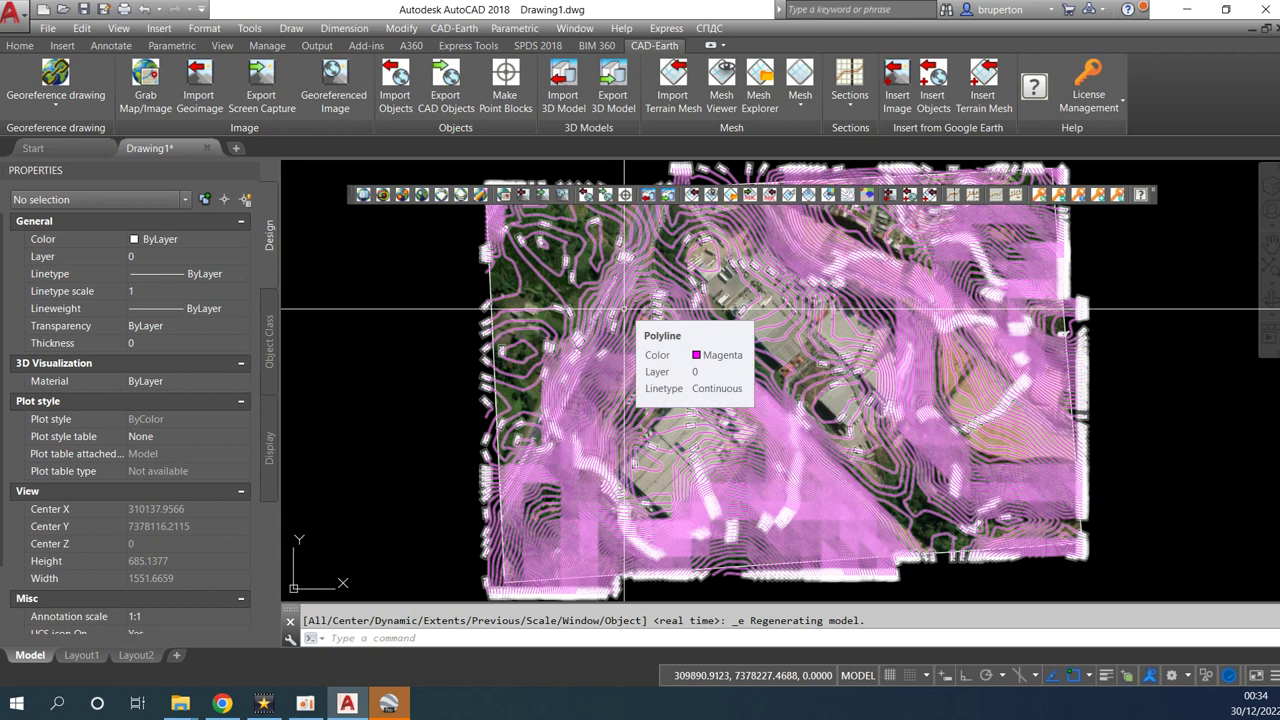
scroll(624, 309, up, 2)
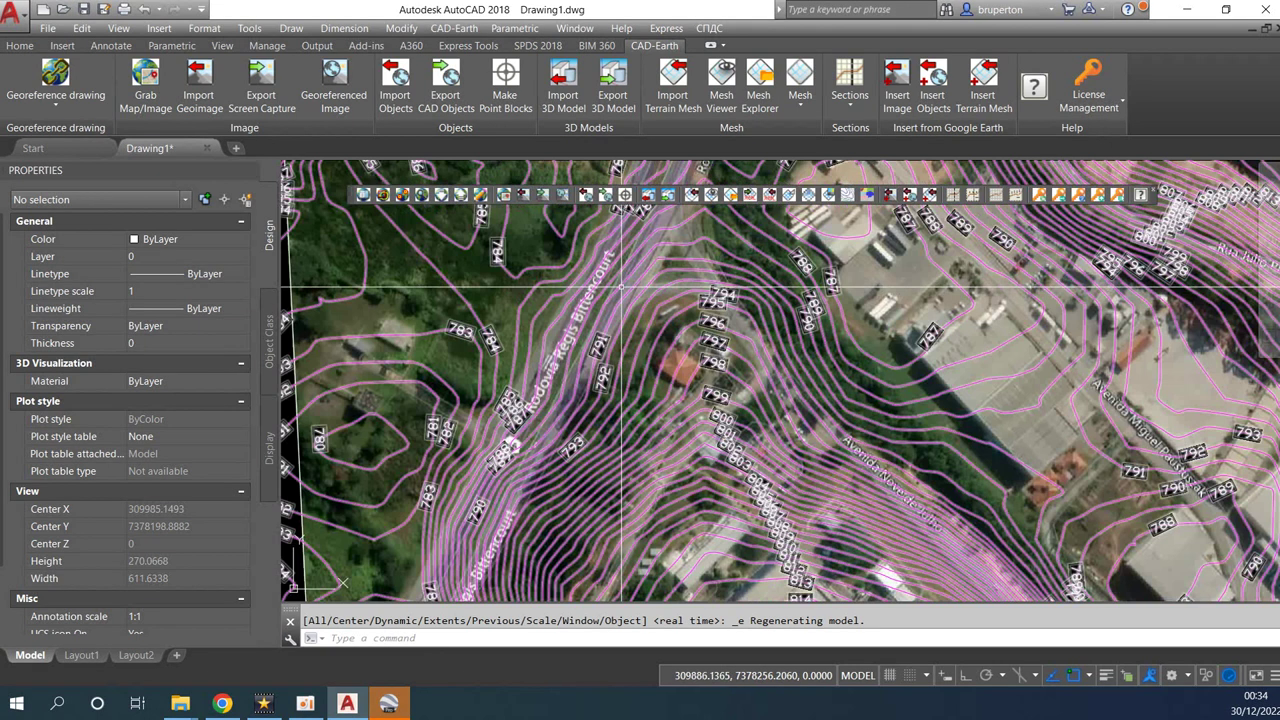
scroll(627, 272, down, 2)
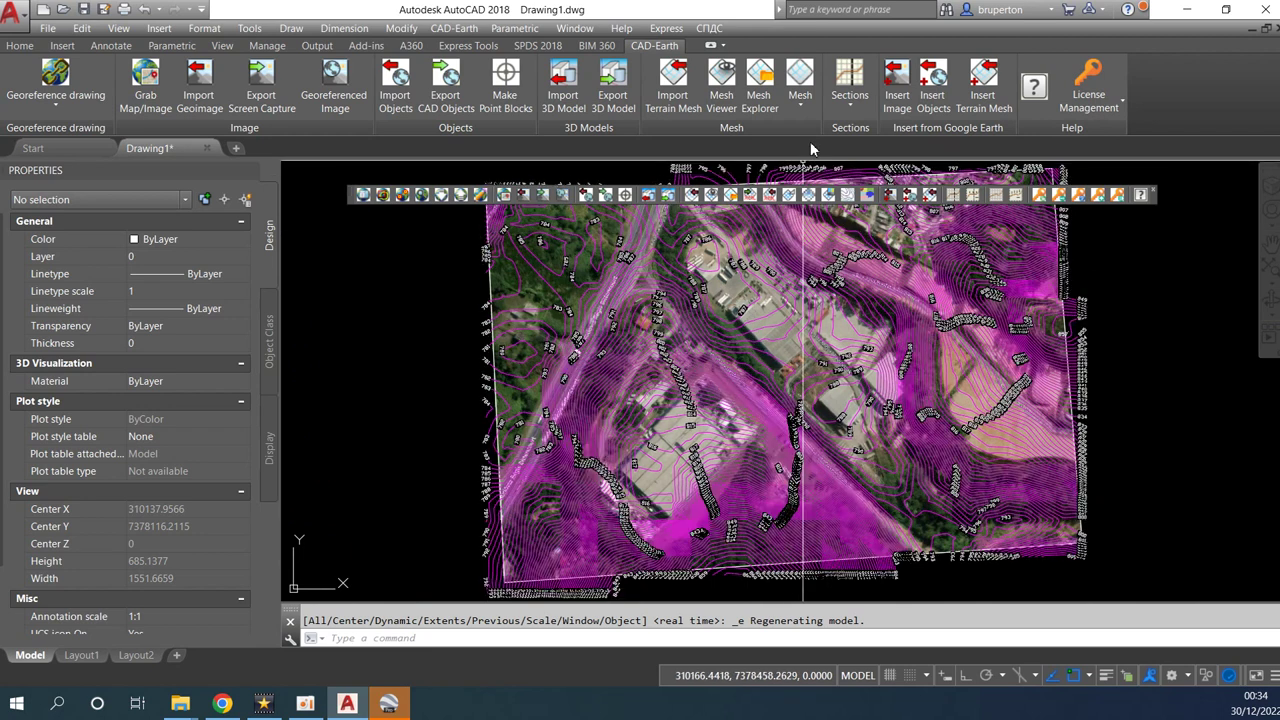
click(805, 116)
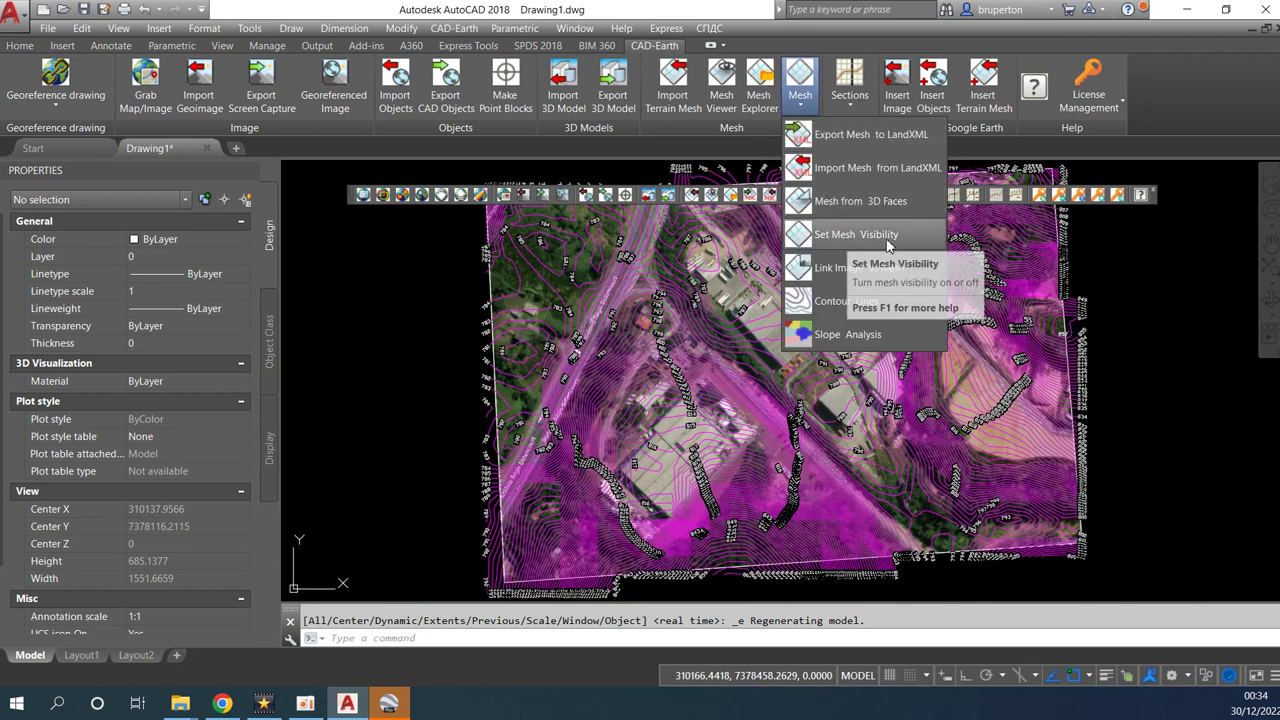
Toggle the terrain mesh visibility and inspect the selected object types in Properties.
click(860, 240)
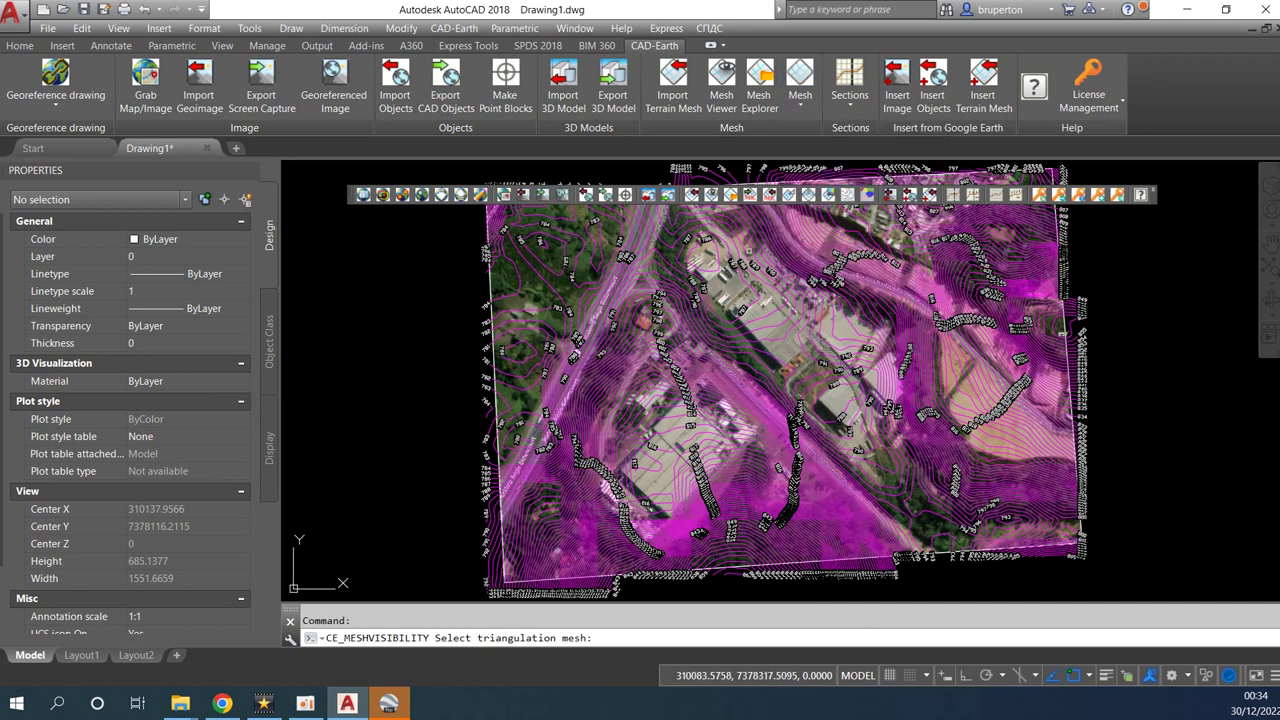
click(743, 255)
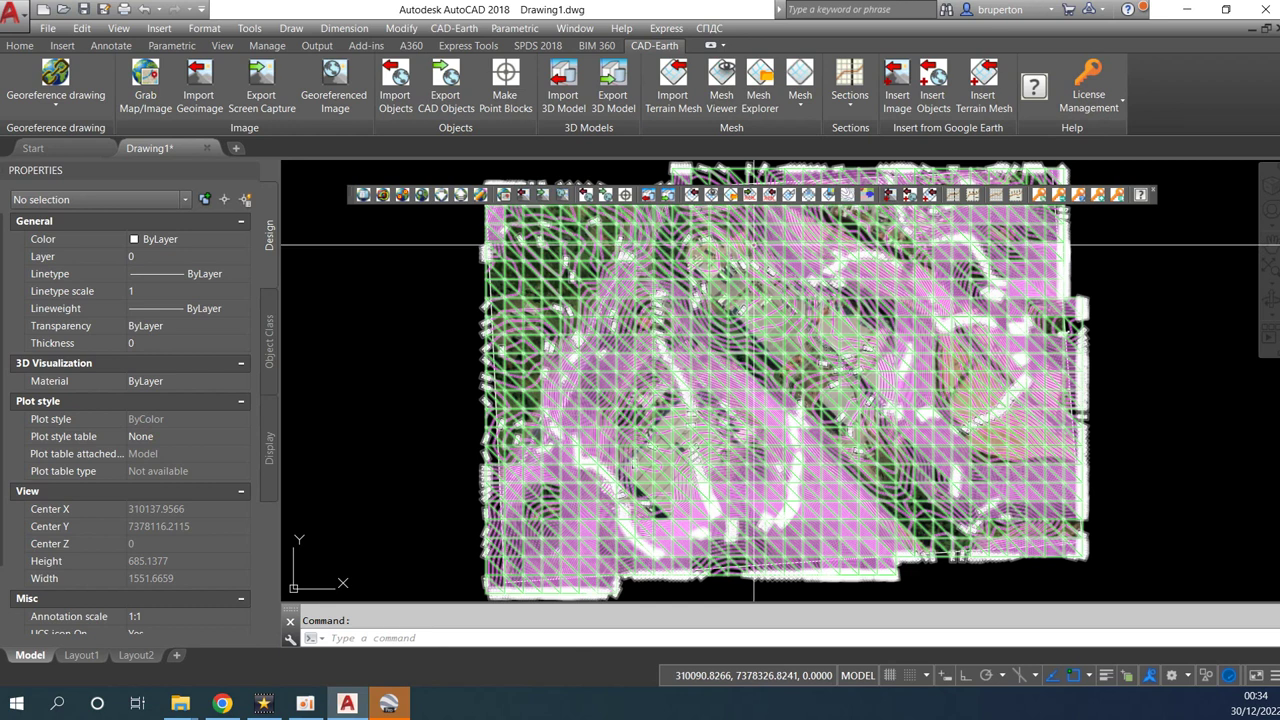
click(722, 262)
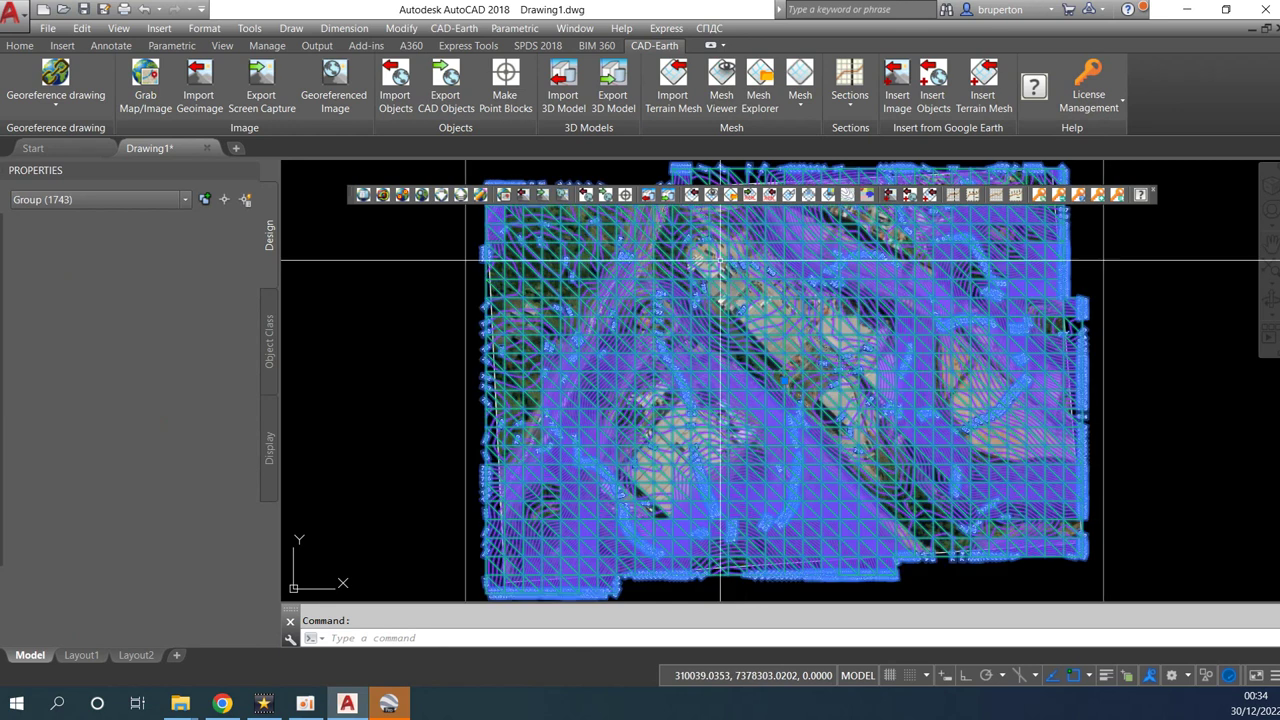
click(125, 201)
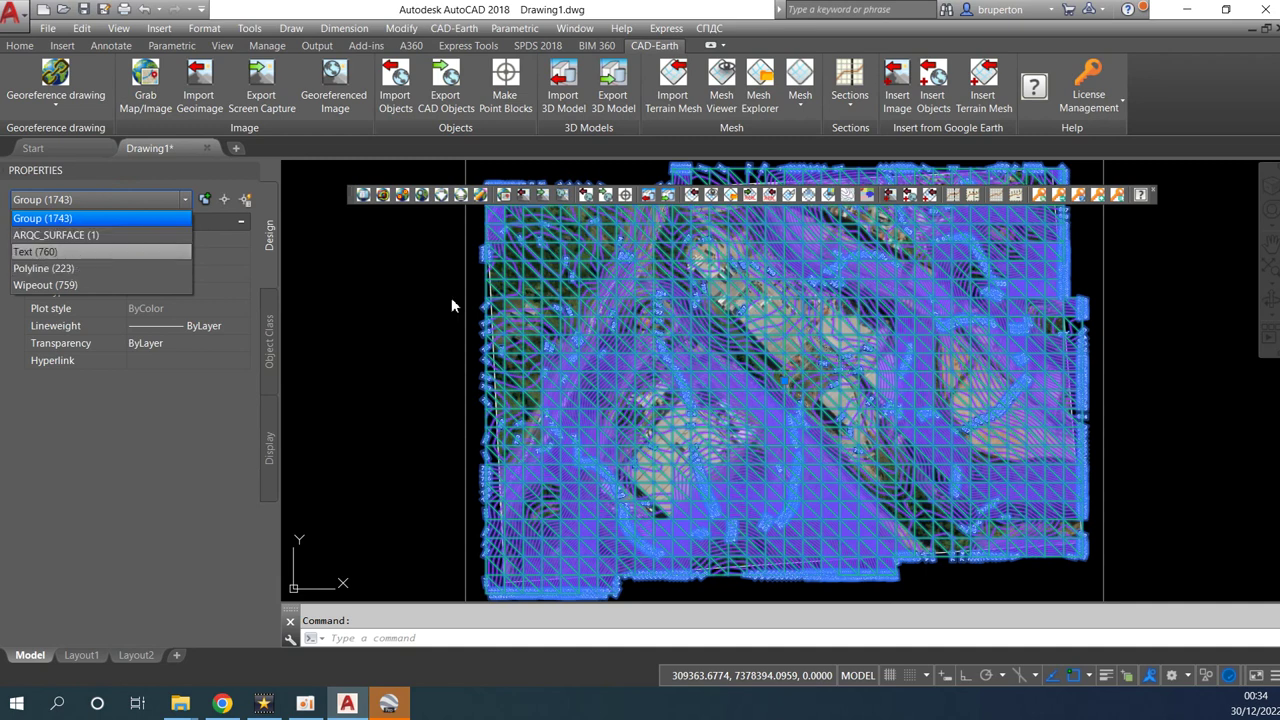
key(Escape)
key(Escape)
Zoom in on contour labels such as 813 and 814, fitting the whole drawing in between.
scroll(636, 333, up, 5)
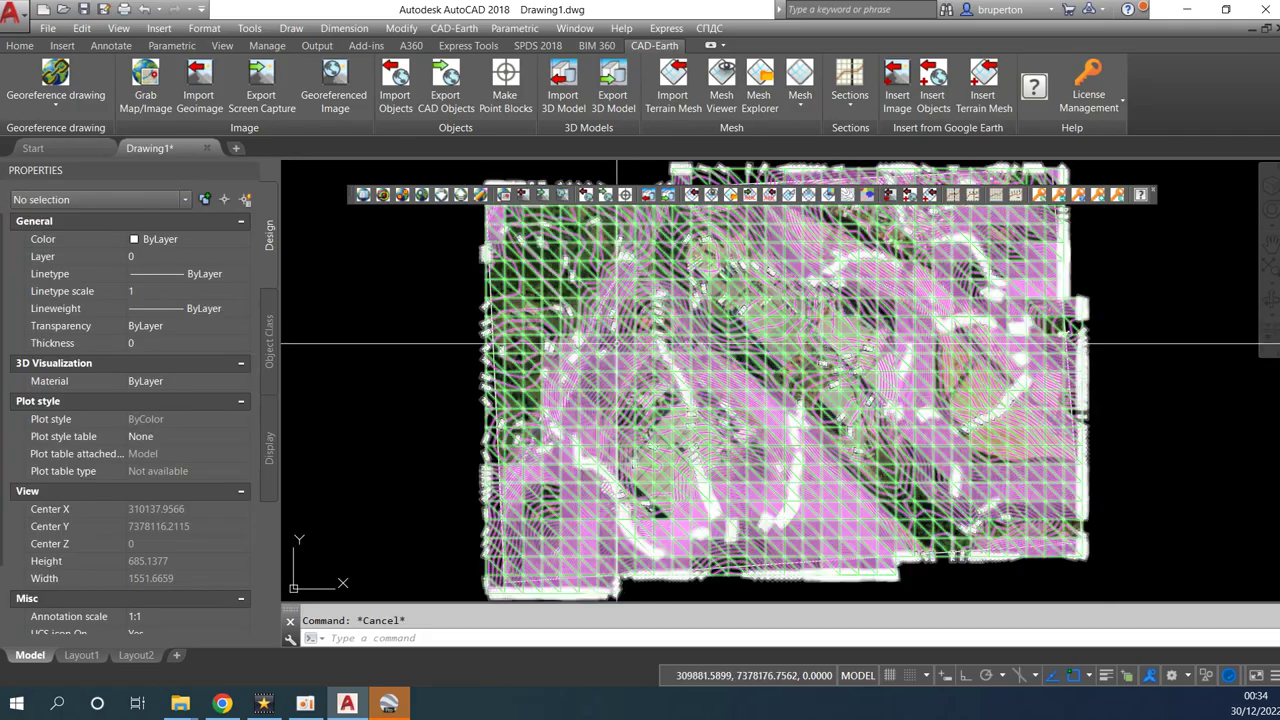
scroll(604, 330, up, 3)
scroll(604, 330, up, 5)
scroll(604, 330, down, 4)
middle_click(604, 330)
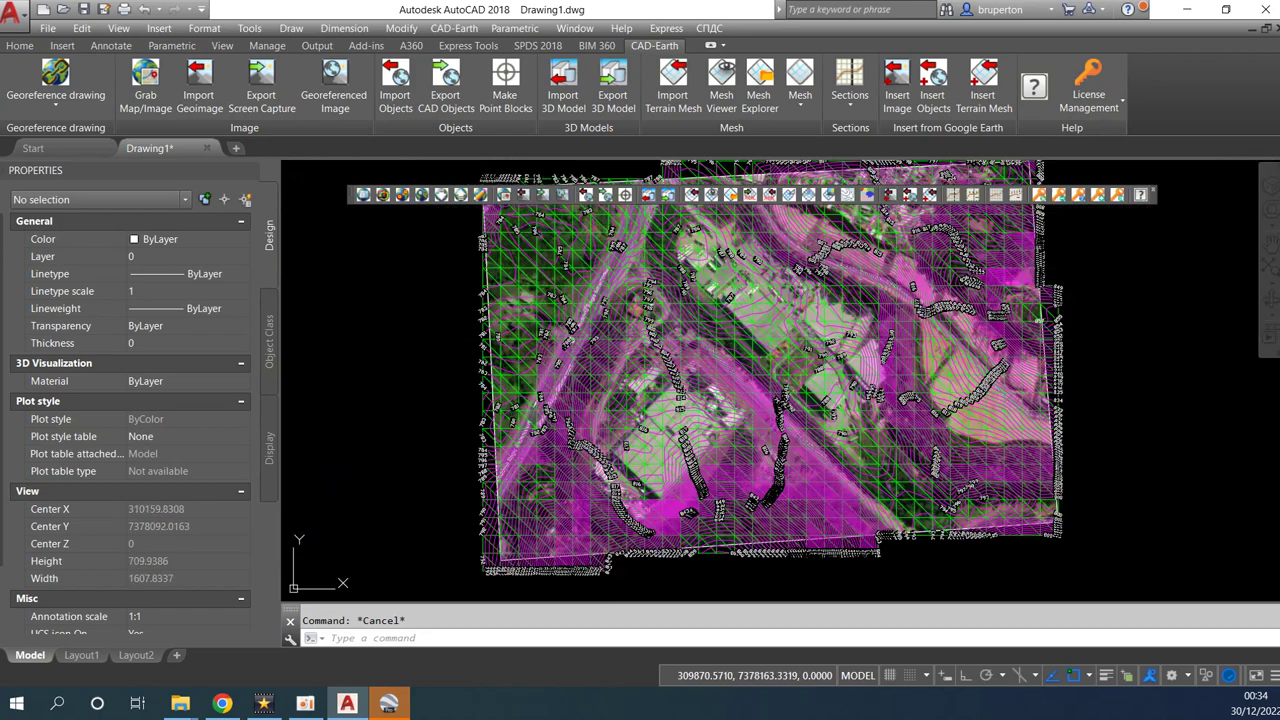
scroll(655, 430, up, 1)
scroll(625, 390, up, 2)
scroll(601, 352, up, 1)
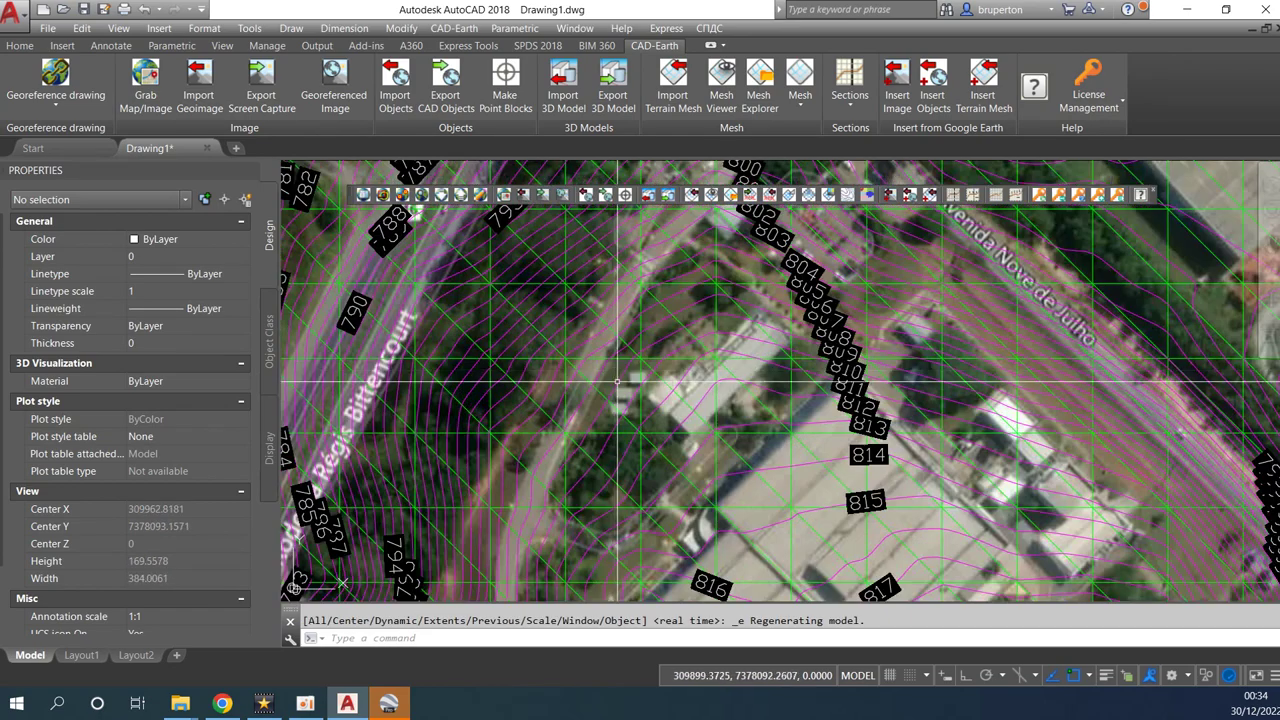
scroll(601, 352, down, 2)
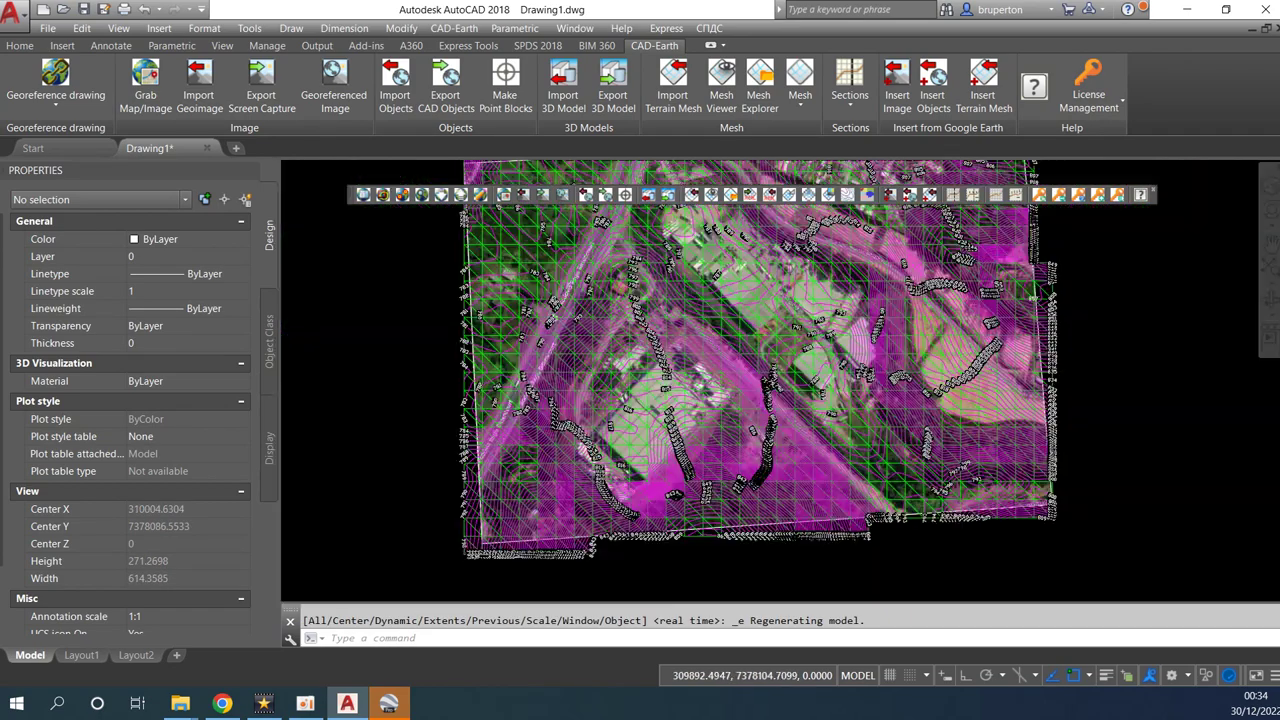
middle_click(763, 318)
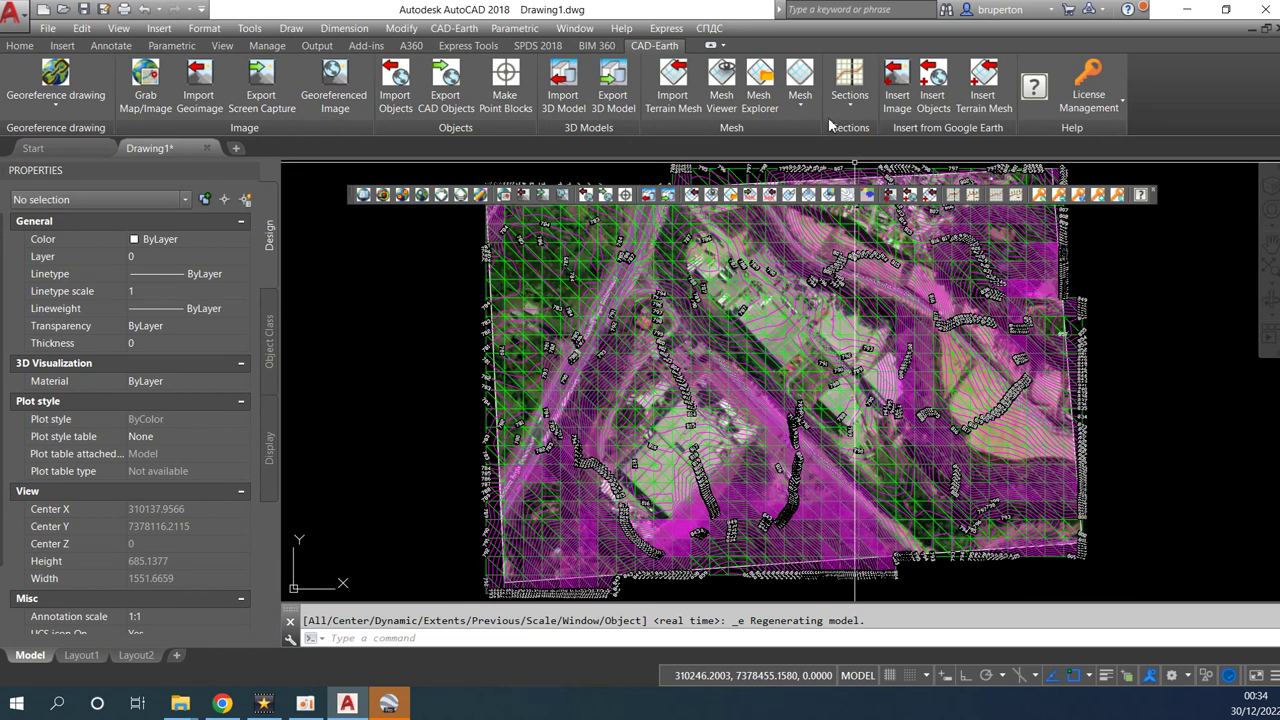
scroll(547, 229, up, 6)
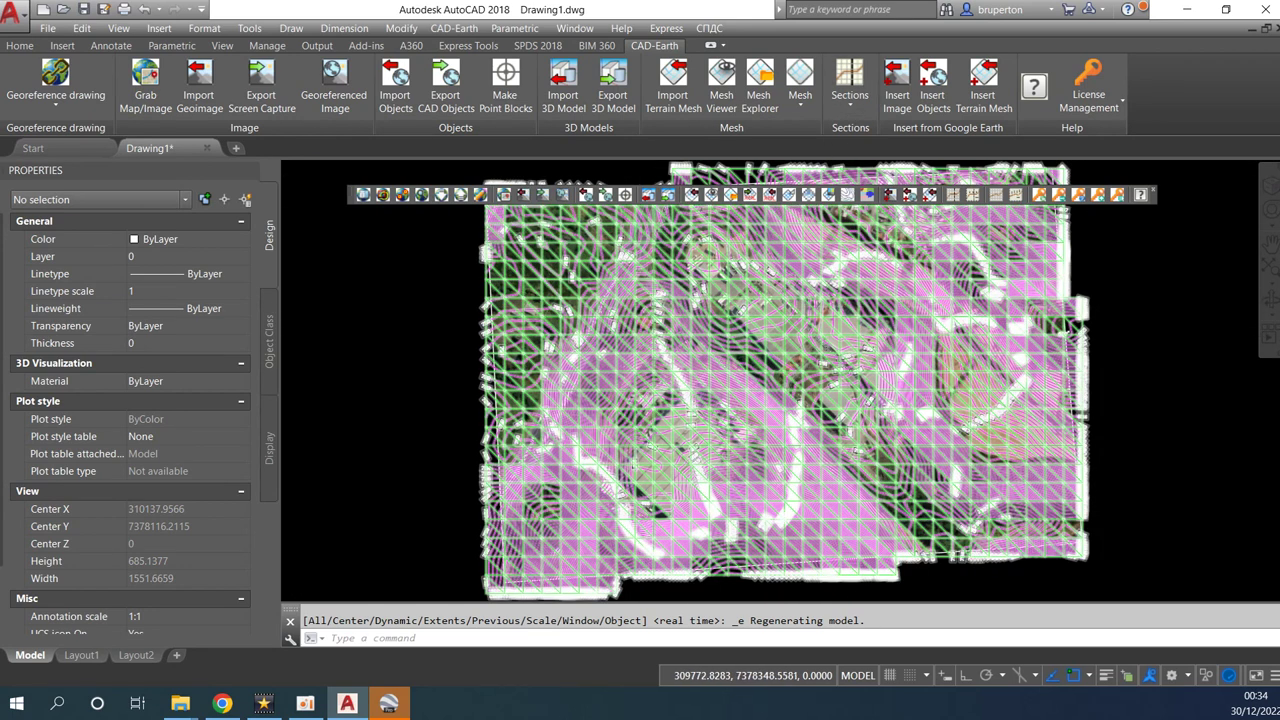
Start a polyline from the Home tab and set its first point on the map.
click(21, 45)
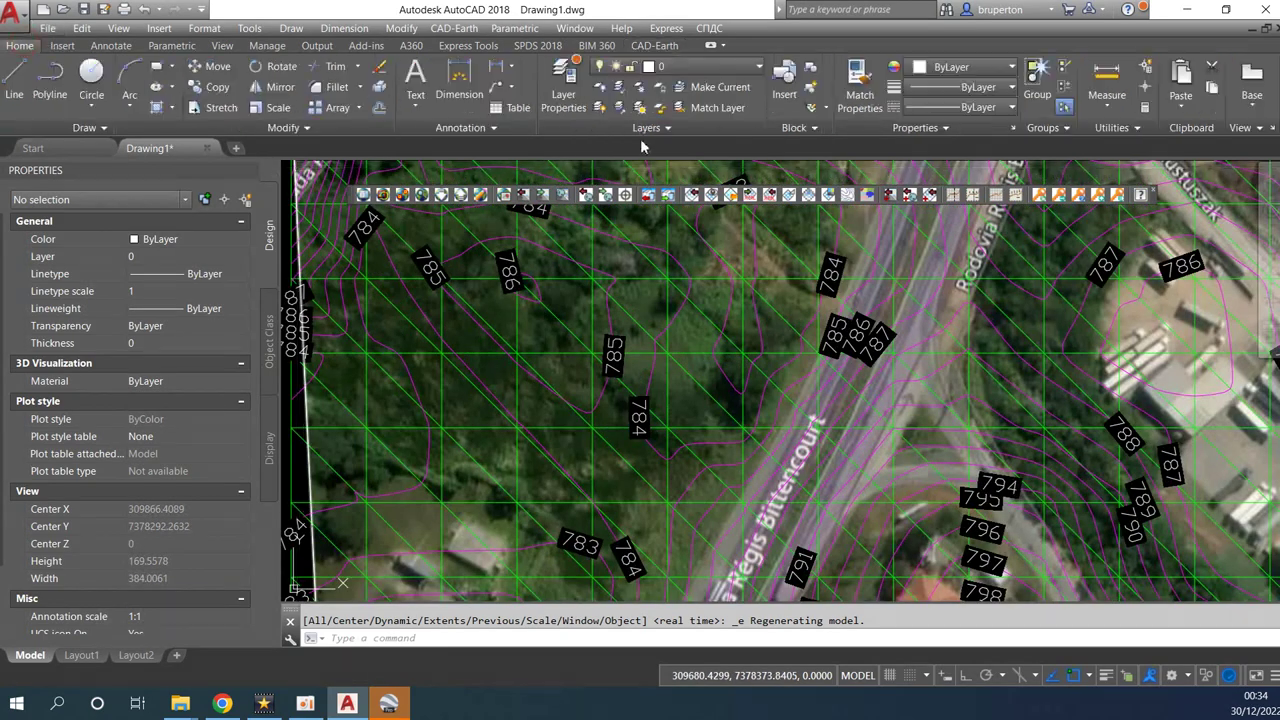
scroll(456, 316, down, 4)
text(pl)
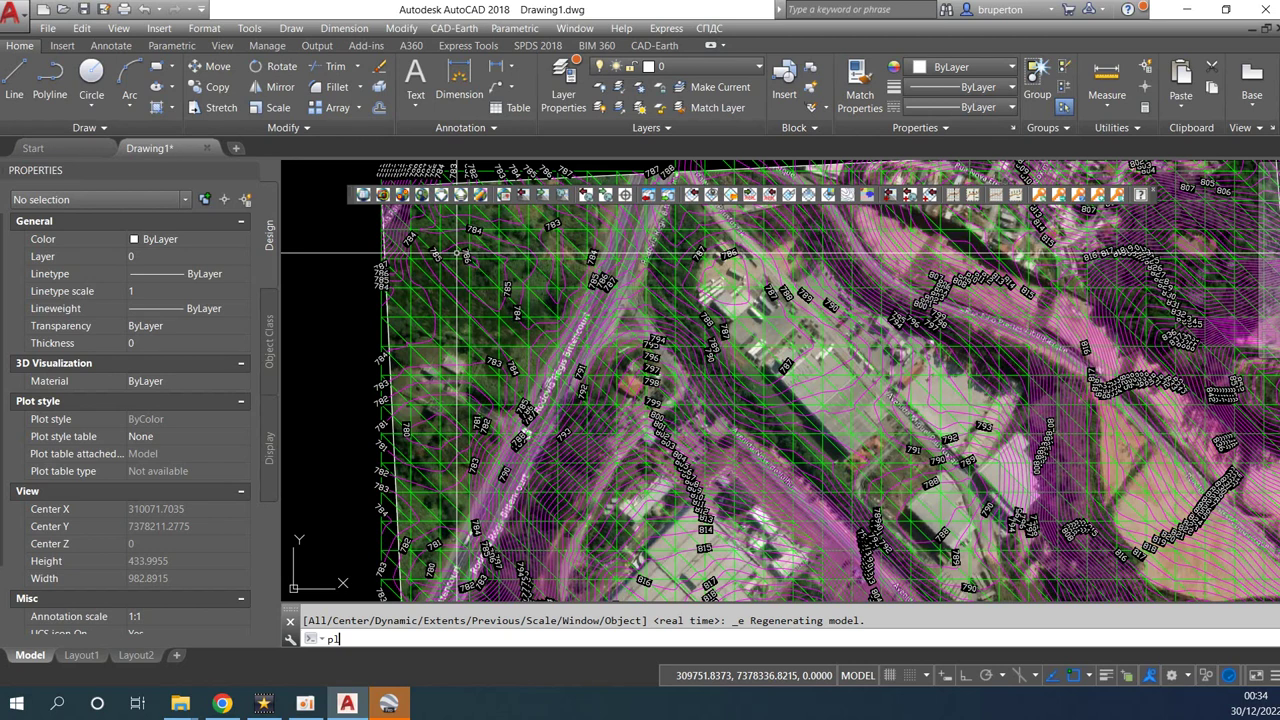
key(Return)
click(43, 95)
scroll(373, 240, up, 4)
scroll(373, 240, up, 2)
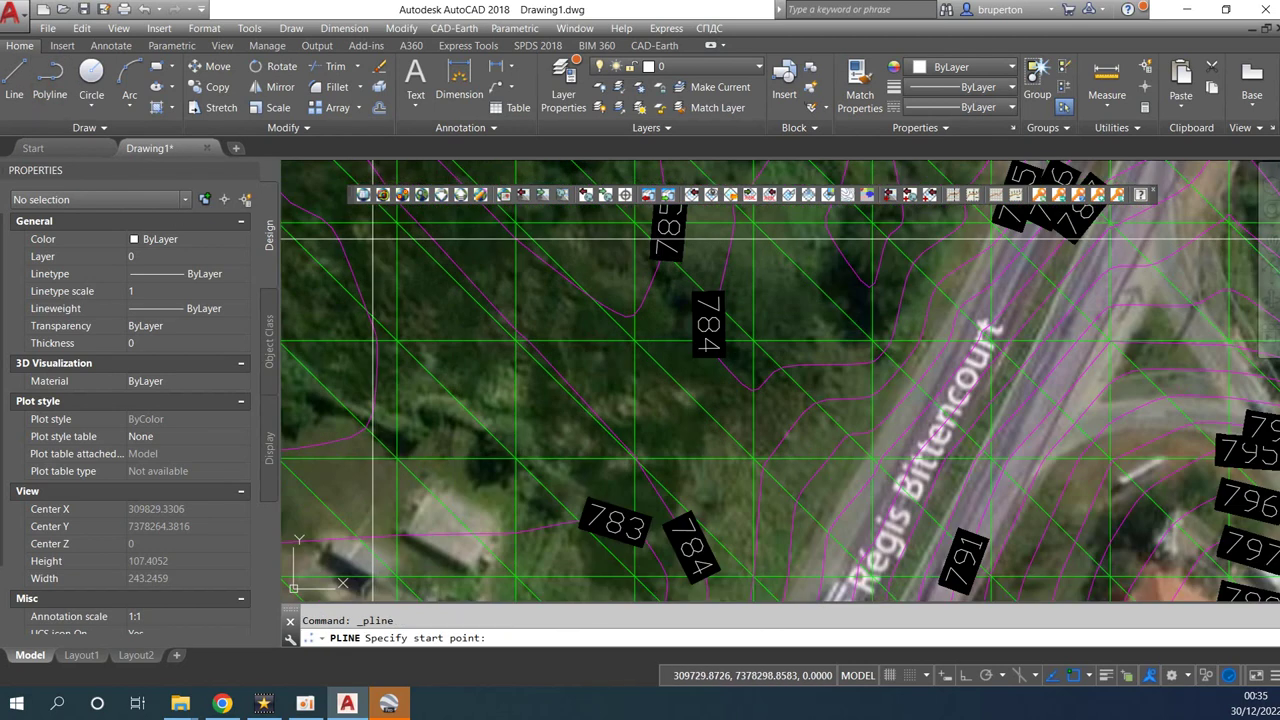
click(373, 240)
Place the second vertex across the site, finishing a 885.4672-long diagonal section line.
scroll(373, 240, down, 2)
scroll(373, 240, down, 2)
scroll(373, 240, down, 2)
scroll(373, 240, down, 2)
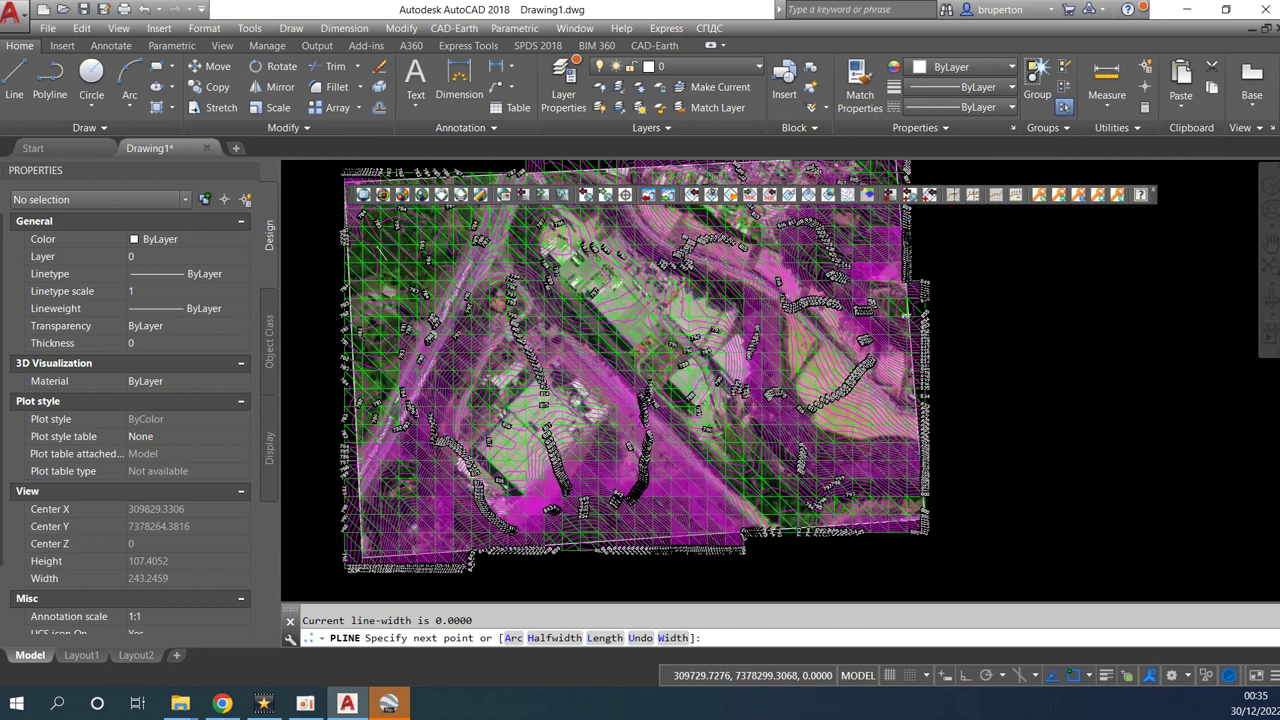
middle_drag(865, 475, 740, 420)
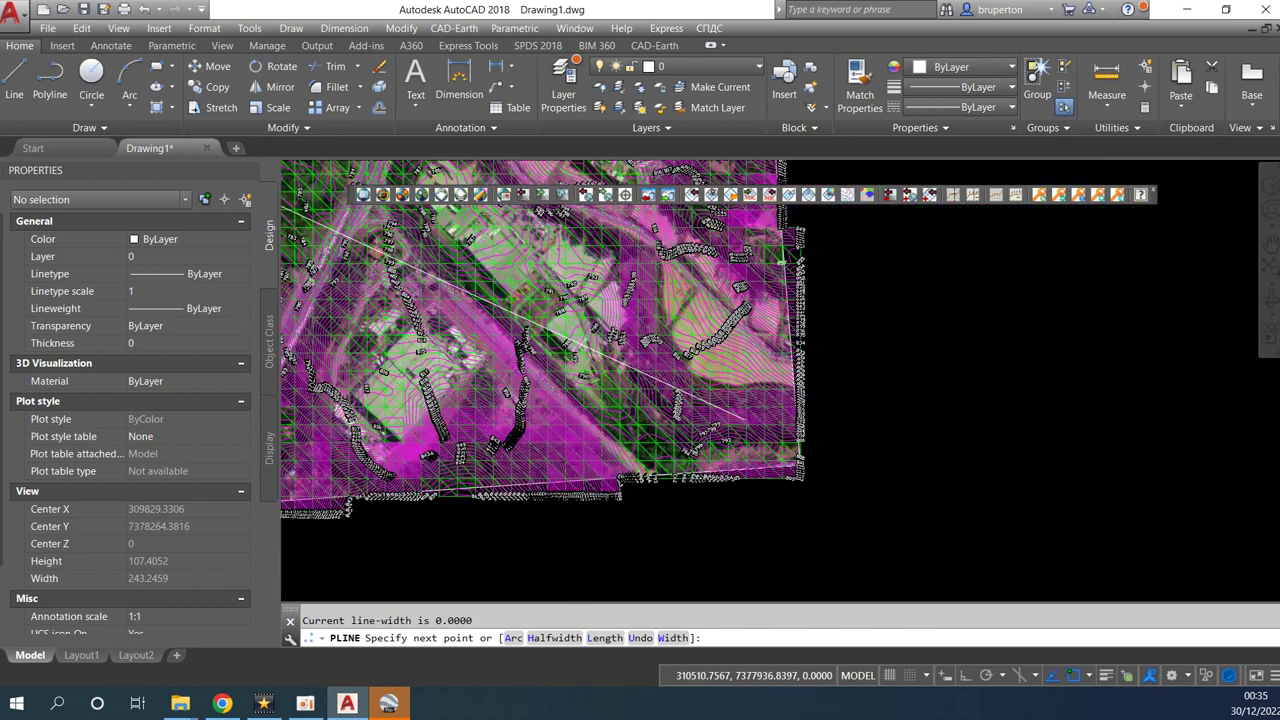
scroll(740, 418, up, 3)
scroll(760, 463, up, 2)
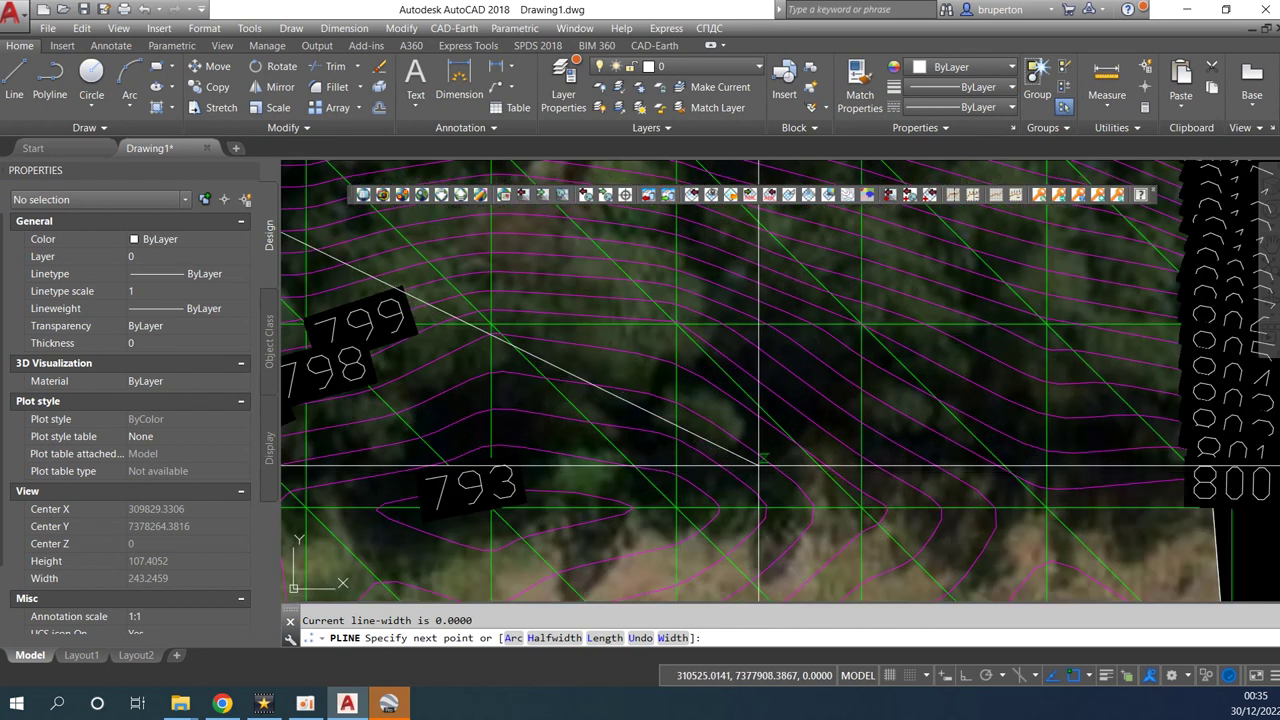
click(760, 463)
scroll(760, 463, down, 3)
scroll(760, 463, down, 3)
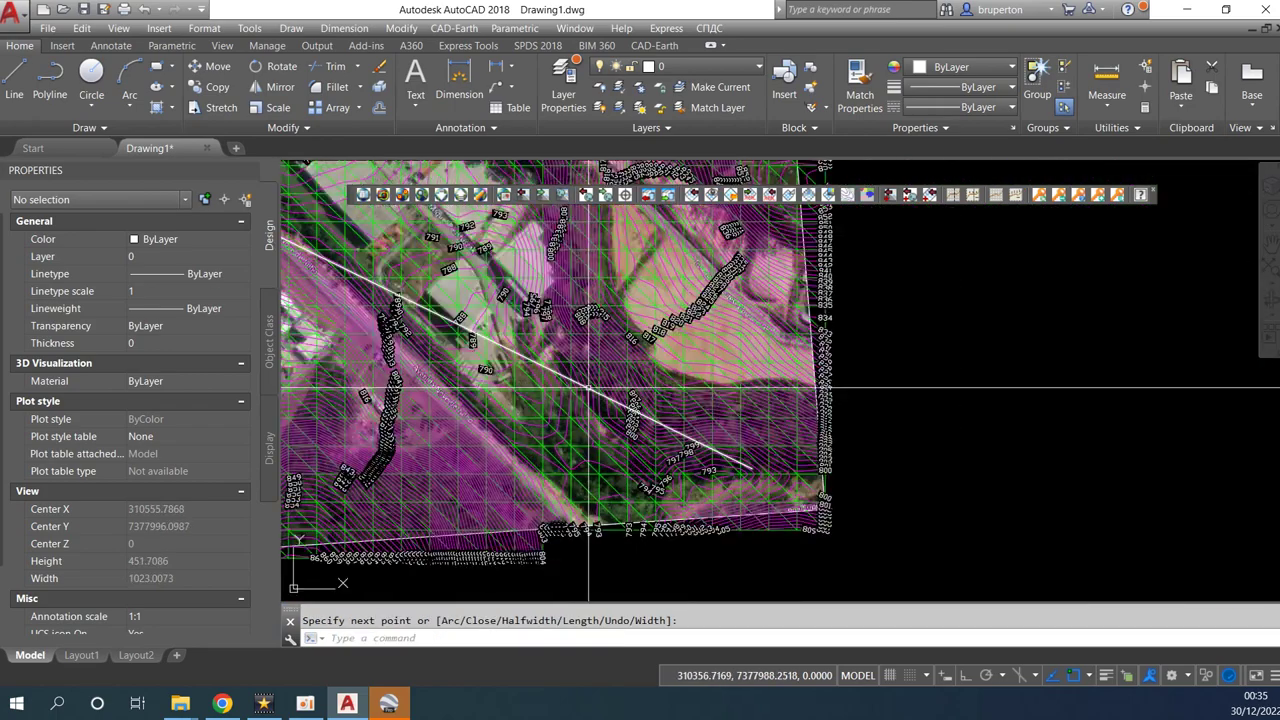
scroll(590, 387, up, 3)
scroll(600, 375, down, 1)
scroll(614, 351, down, 1)
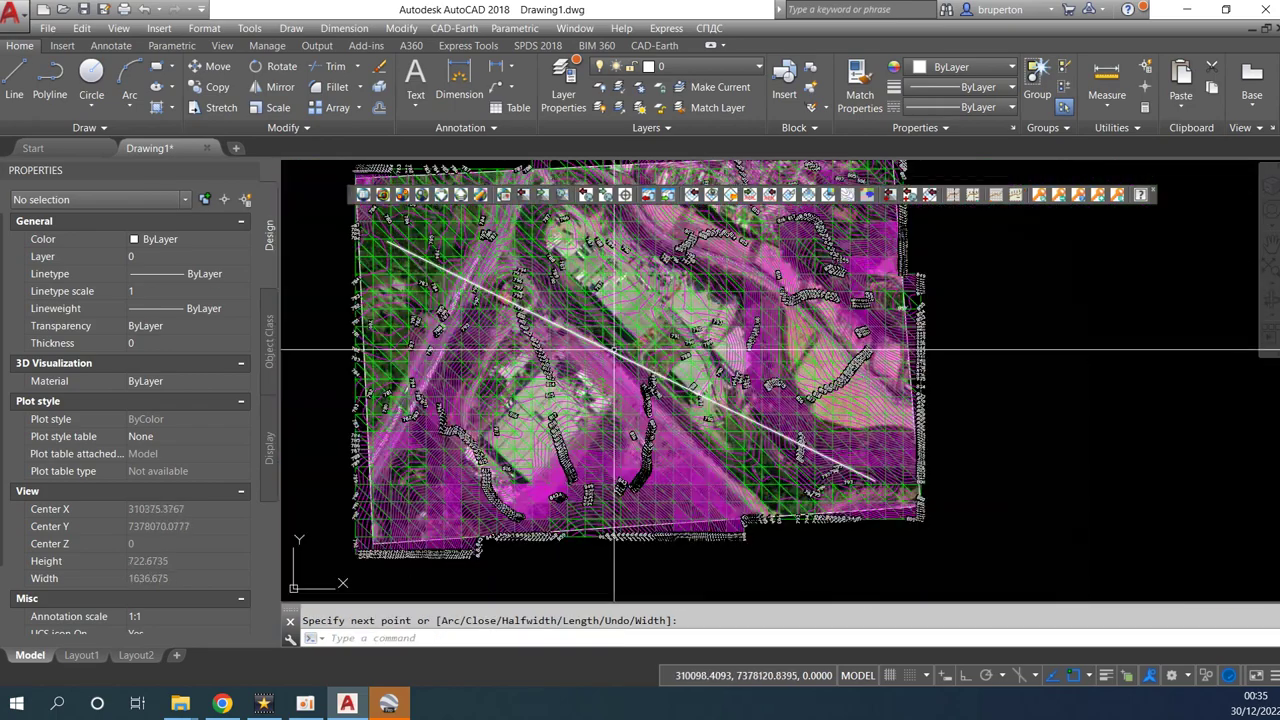
key(Return)
Select the new polyline to check it, then zoom to extents.
click(668, 379)
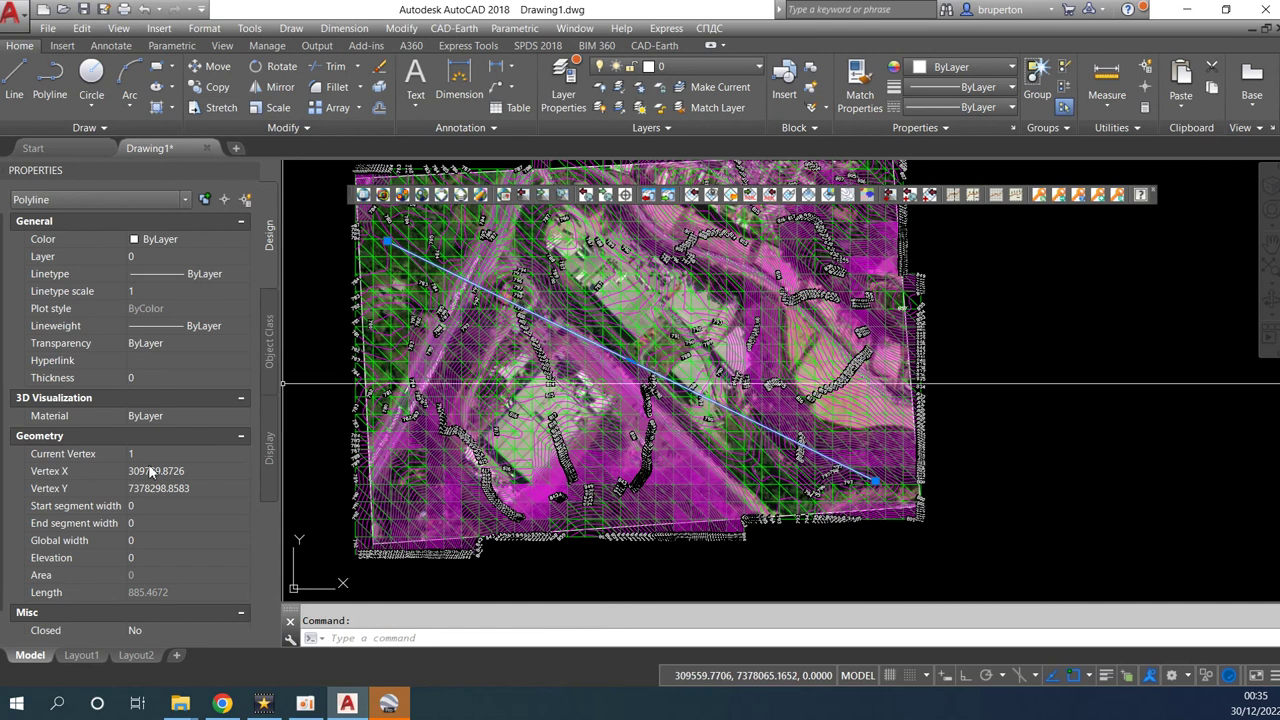
key(Escape)
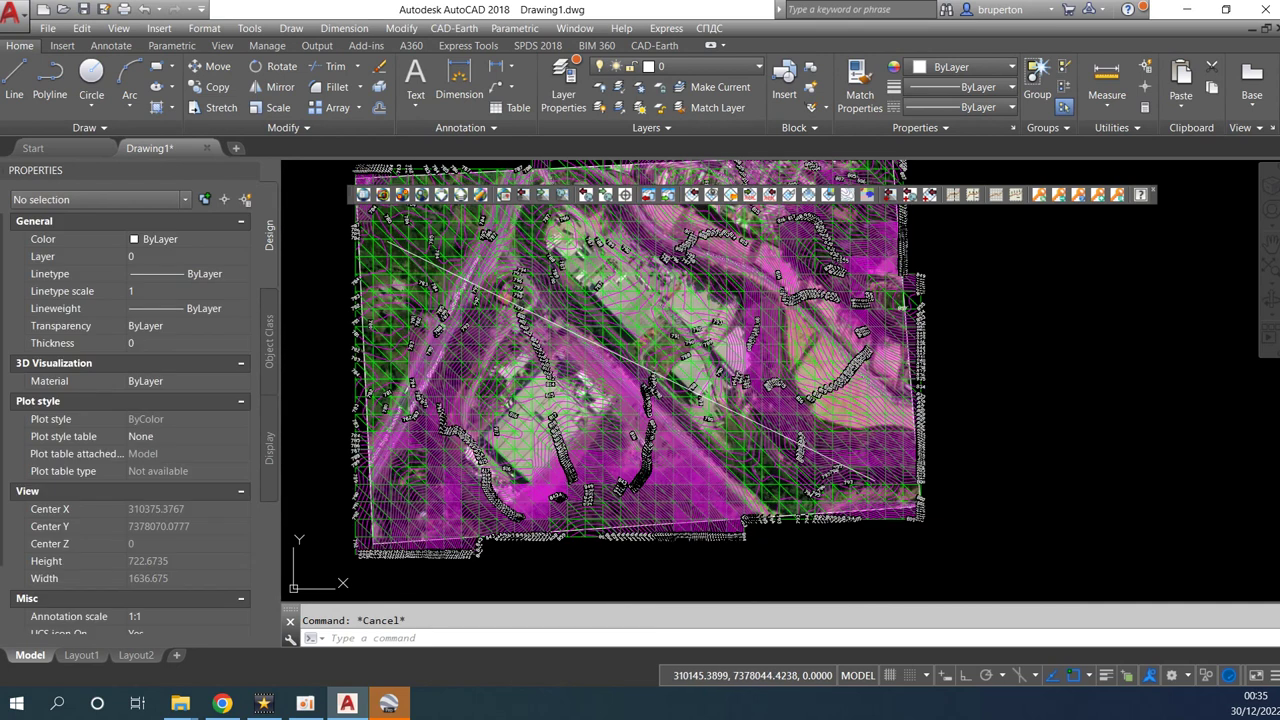
middle_click(660, 380)
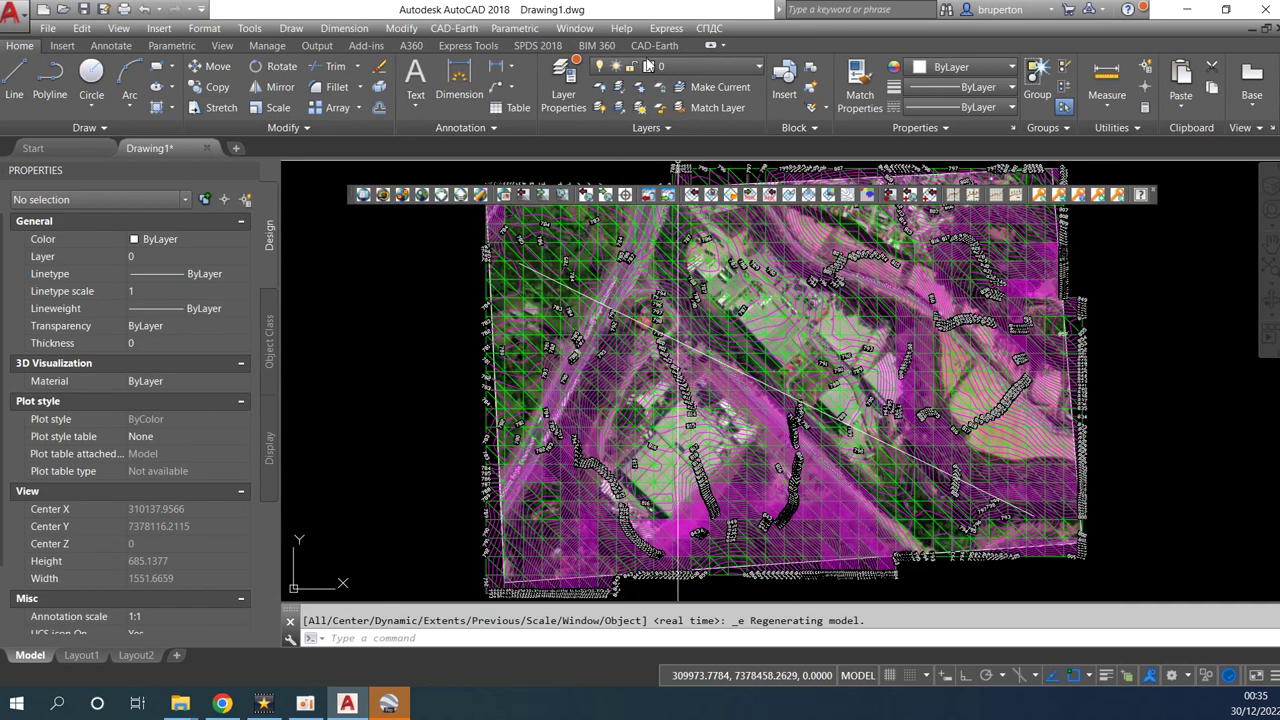
click(655, 45)
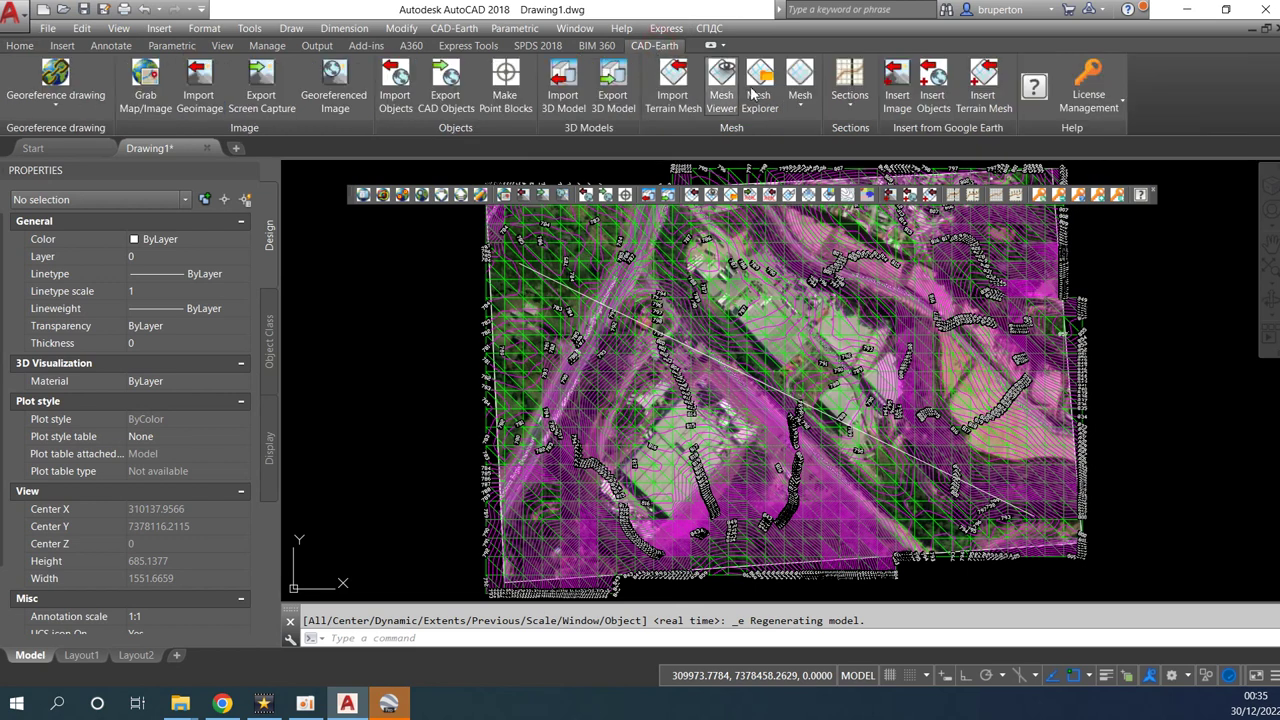
Start Draw Profile from the Sections tools, keeping profile units in meters.
click(846, 100)
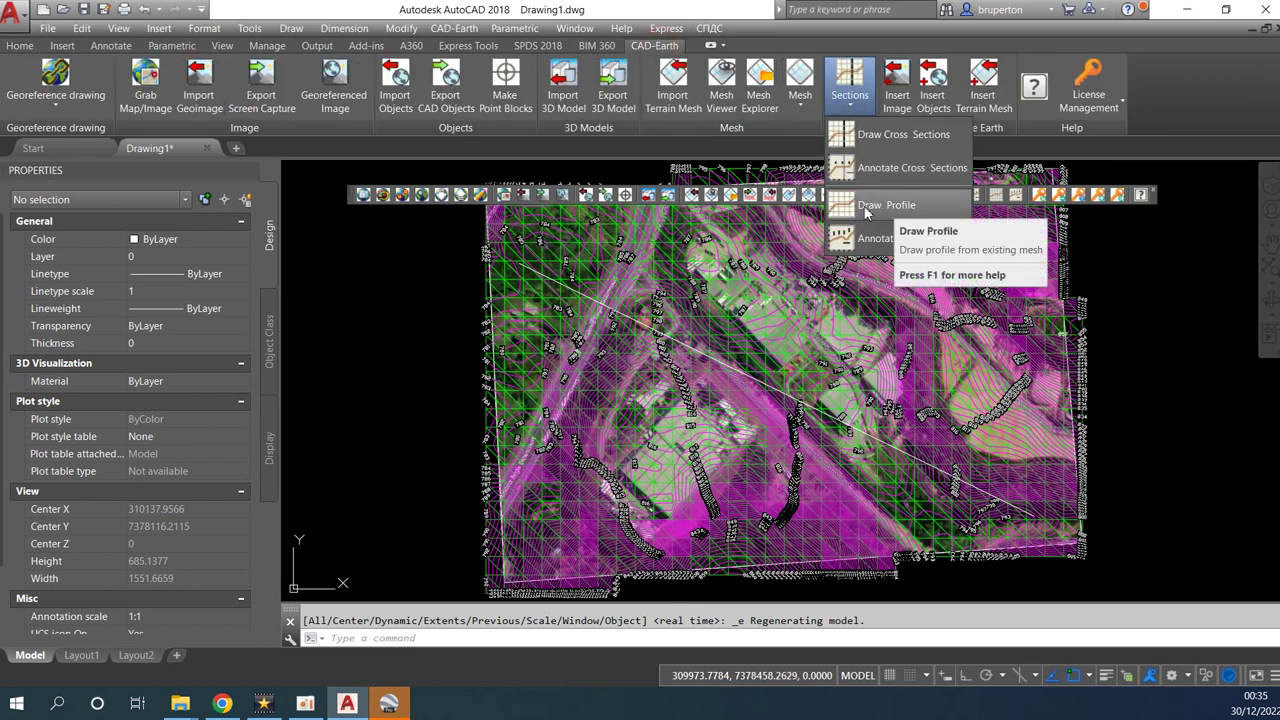
click(867, 208)
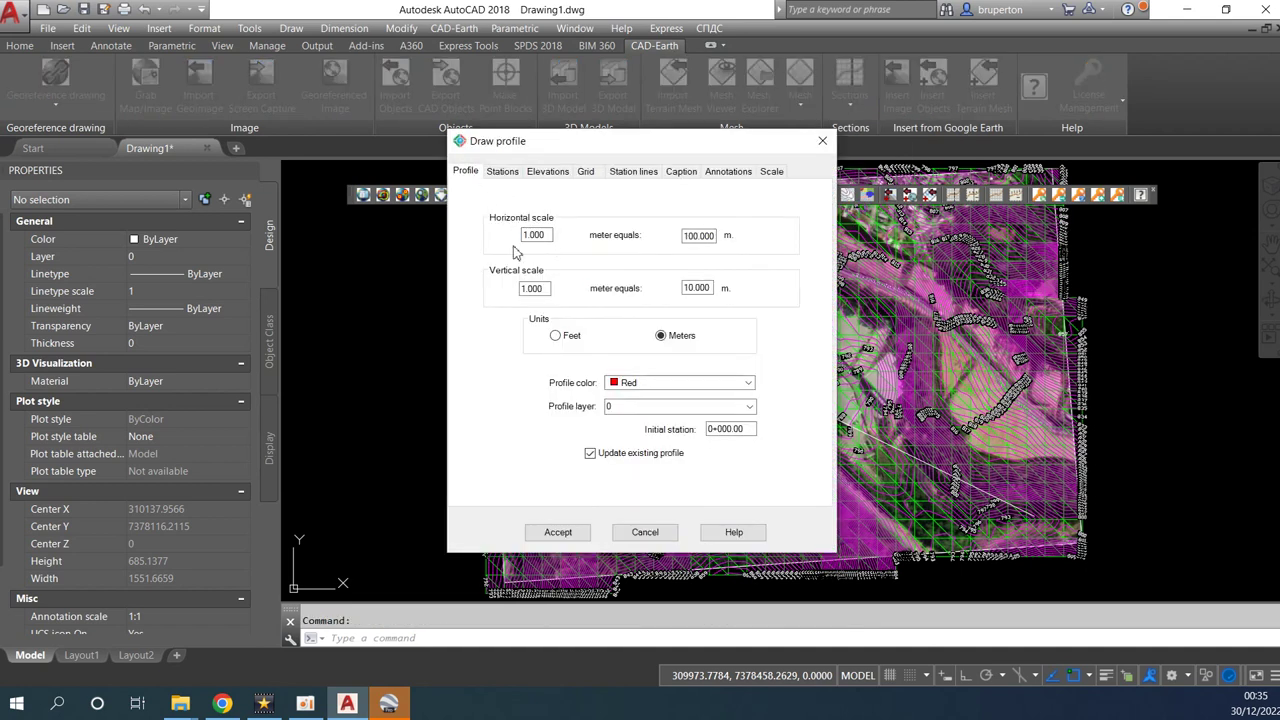
click(556, 336)
click(660, 335)
Check the 1:10 vertical scale and station settings, then accept the profile settings.
drag(712, 290, 669, 290)
click(606, 173)
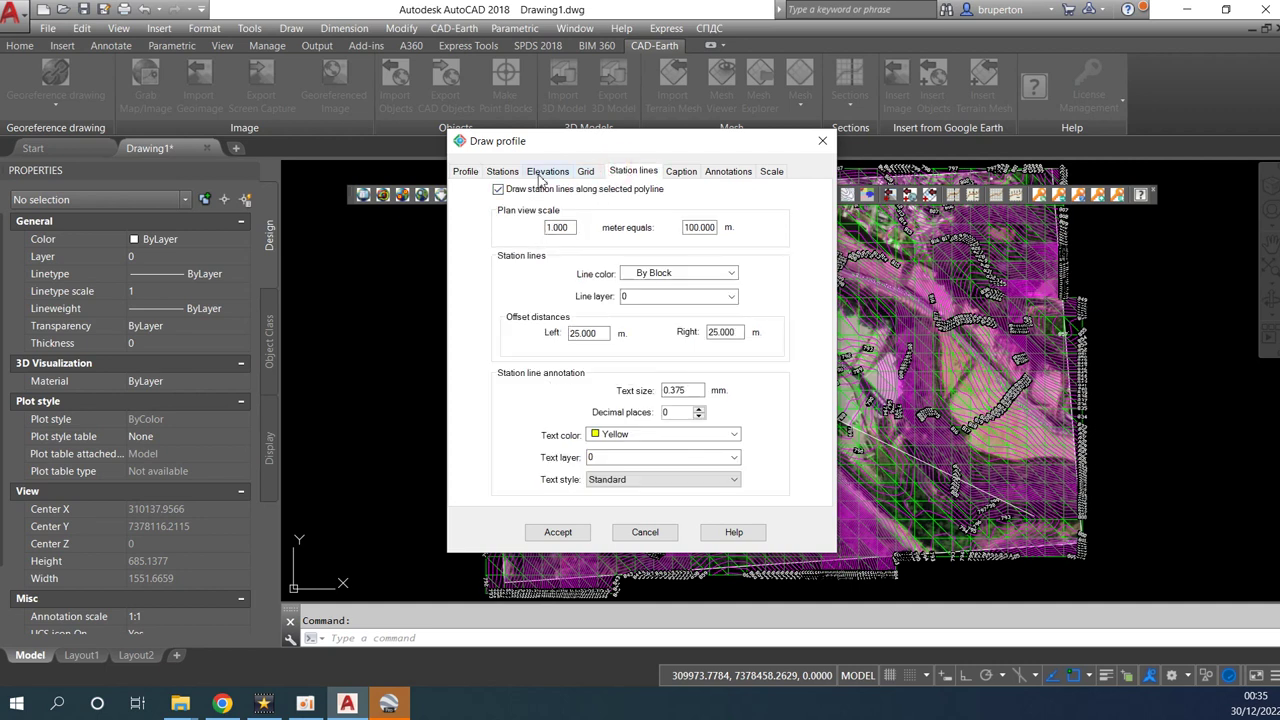
click(503, 172)
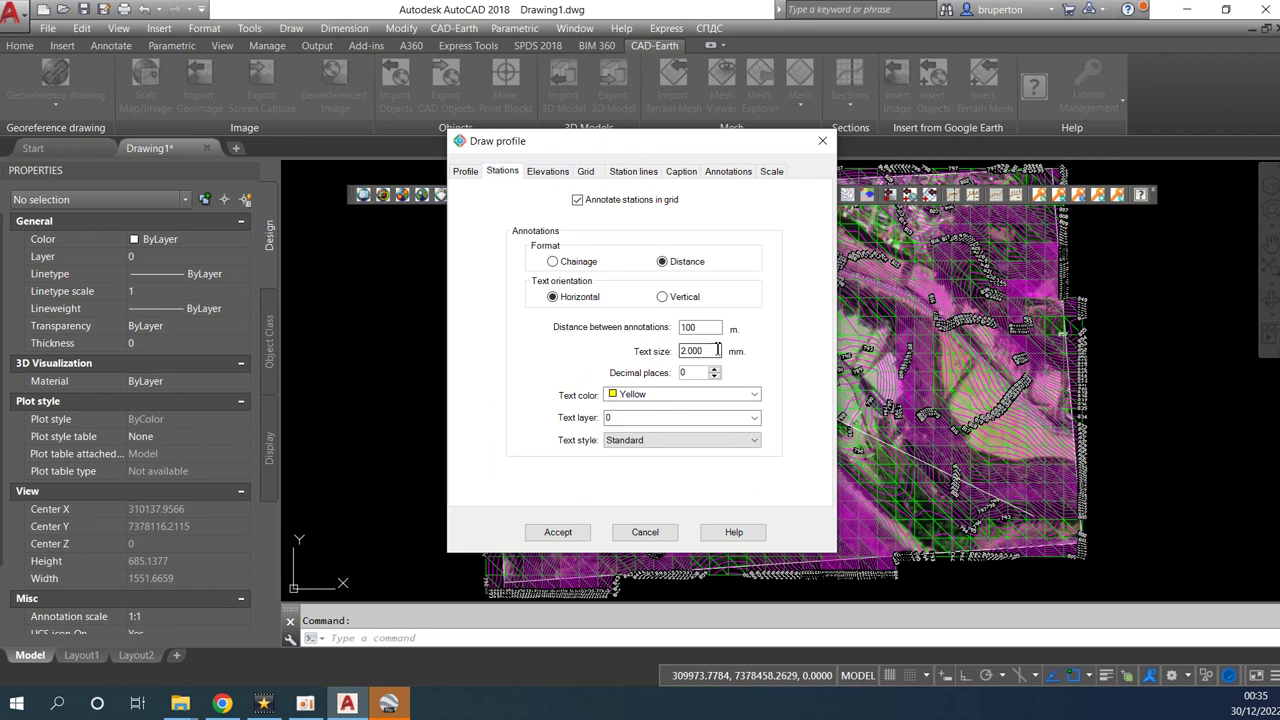
click(466, 172)
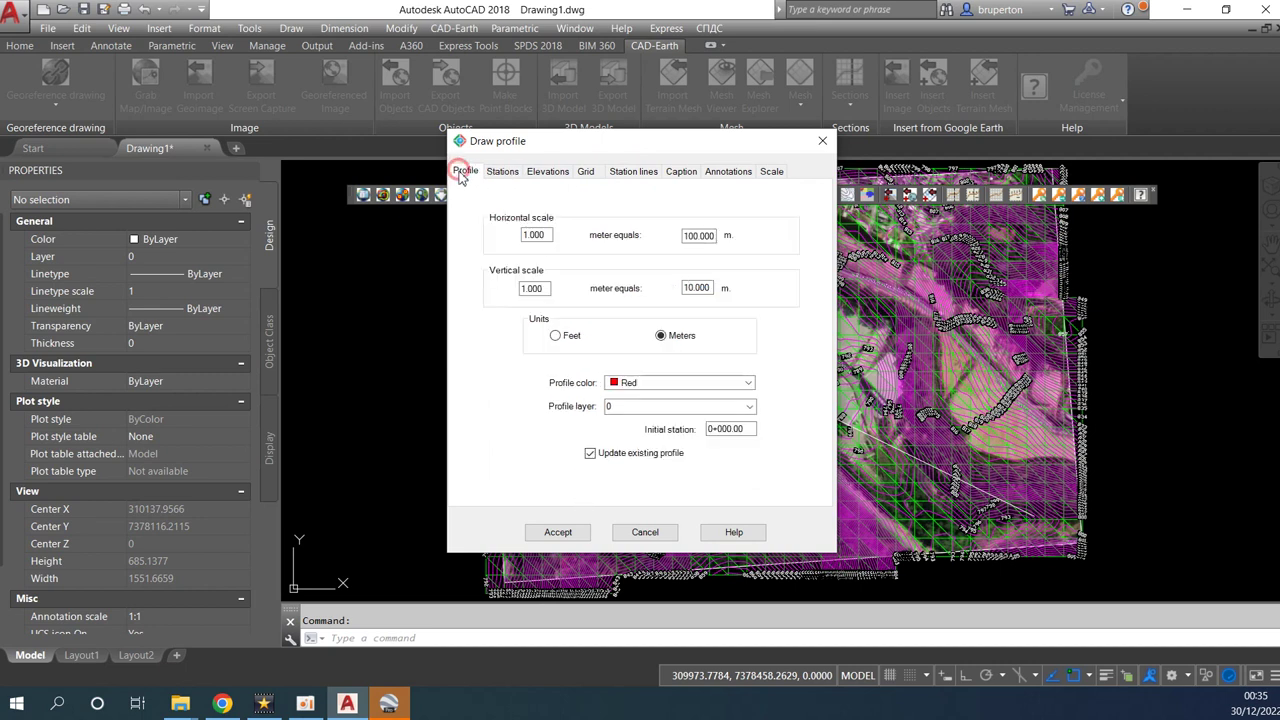
click(572, 535)
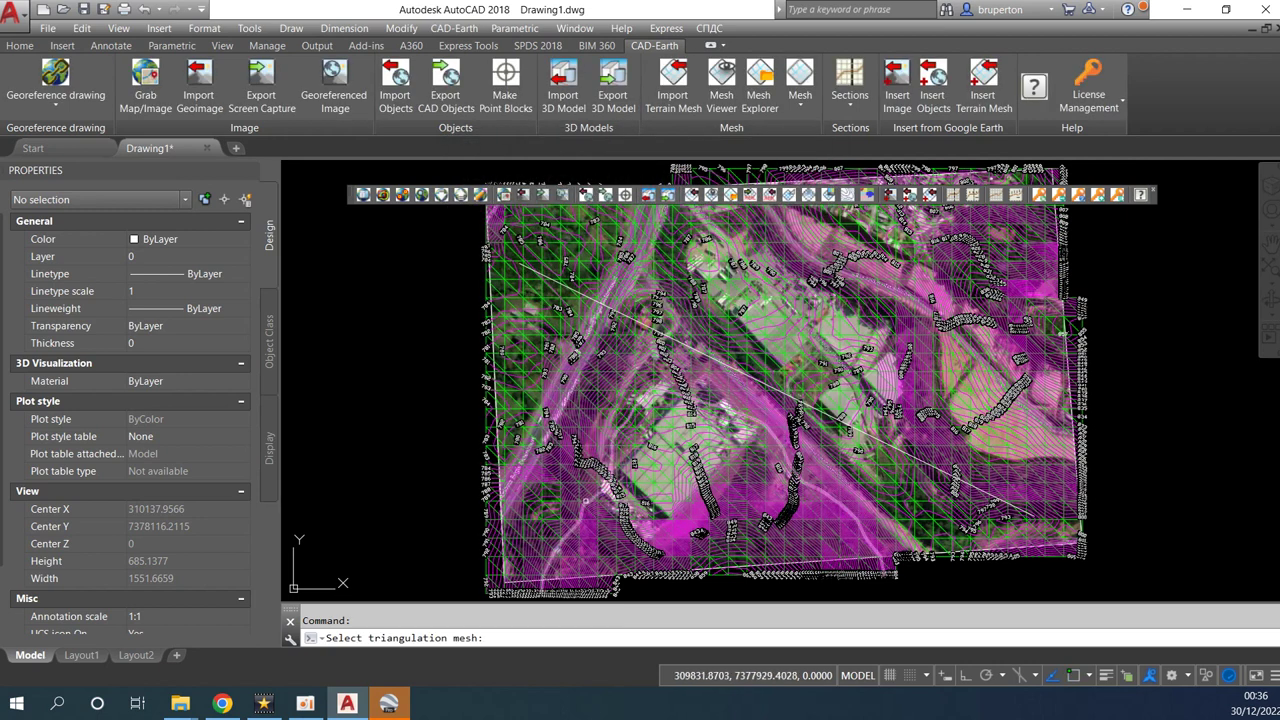
Generate the red elevation profile from the terrain mesh and the diagonal polyline.
click(586, 494)
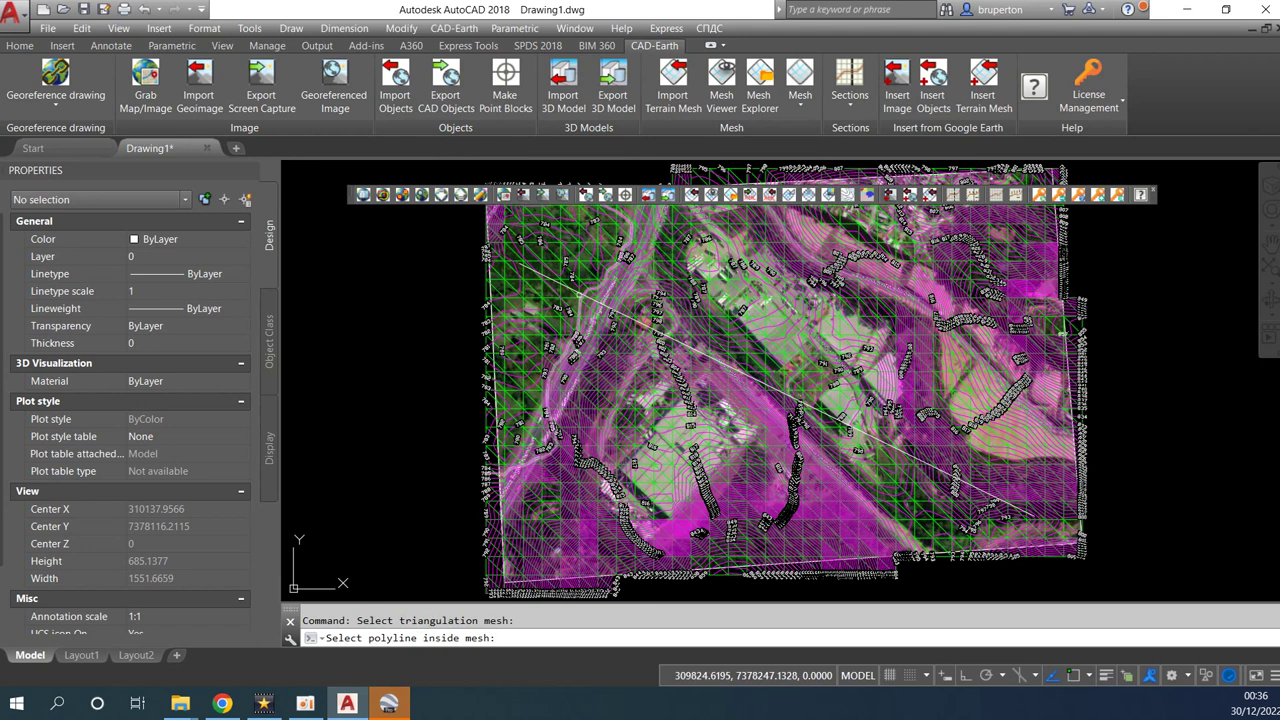
click(572, 290)
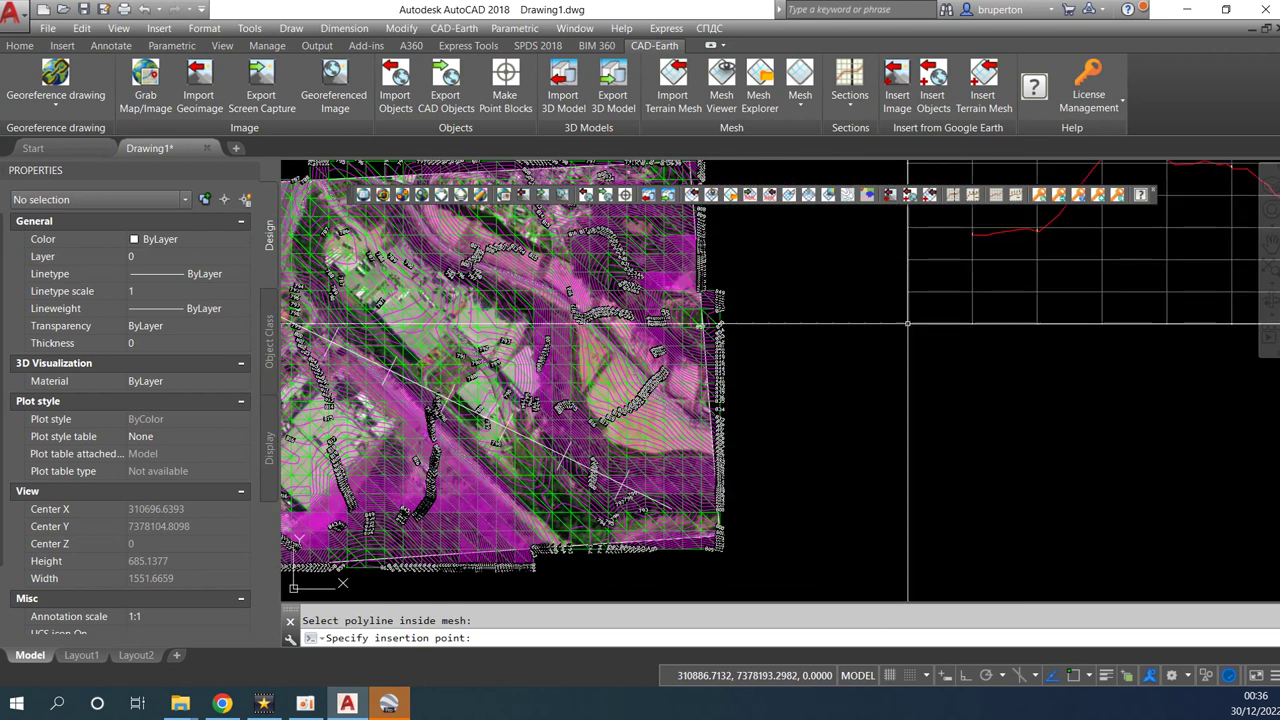
scroll(880, 360, down, 2)
scroll(760, 330, down, 2)
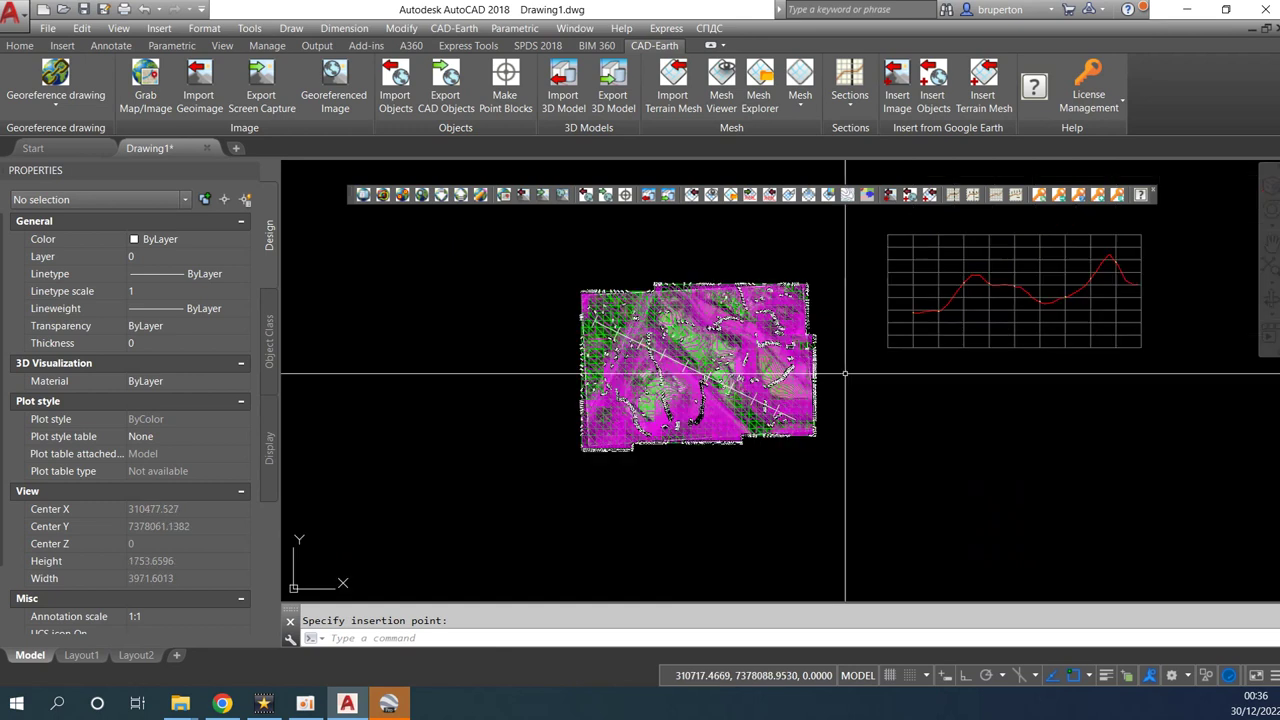
scroll(583, 311, up, 2)
scroll(578, 320, up, 2)
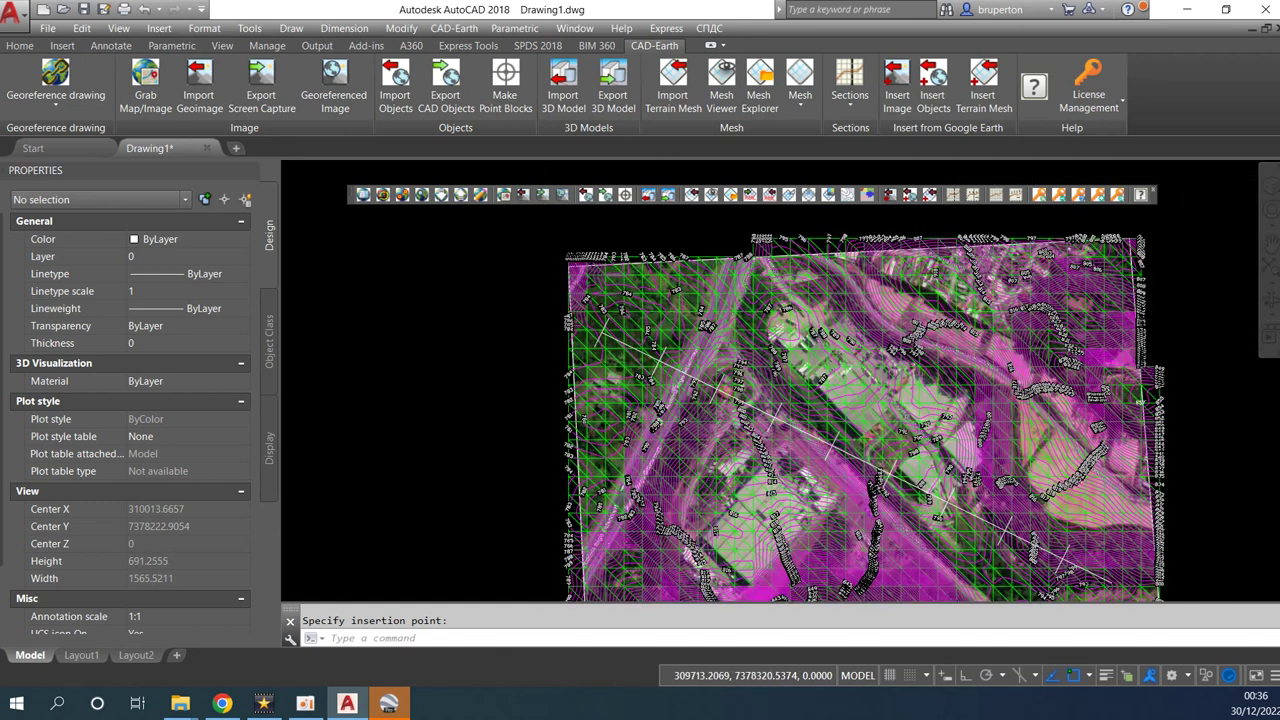
scroll(570, 335, up, 2)
scroll(560, 355, up, 2)
scroll(559, 360, down, 7)
scroll(617, 380, down, 3)
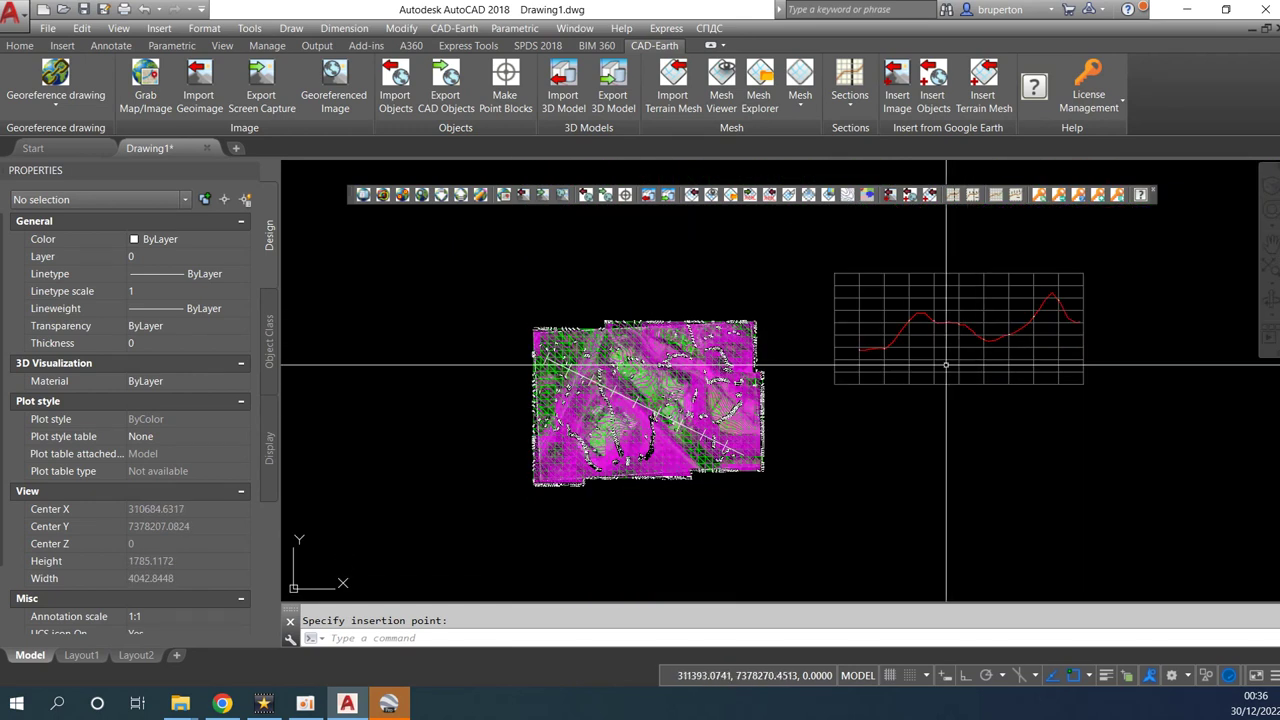
scroll(962, 304, up, 2)
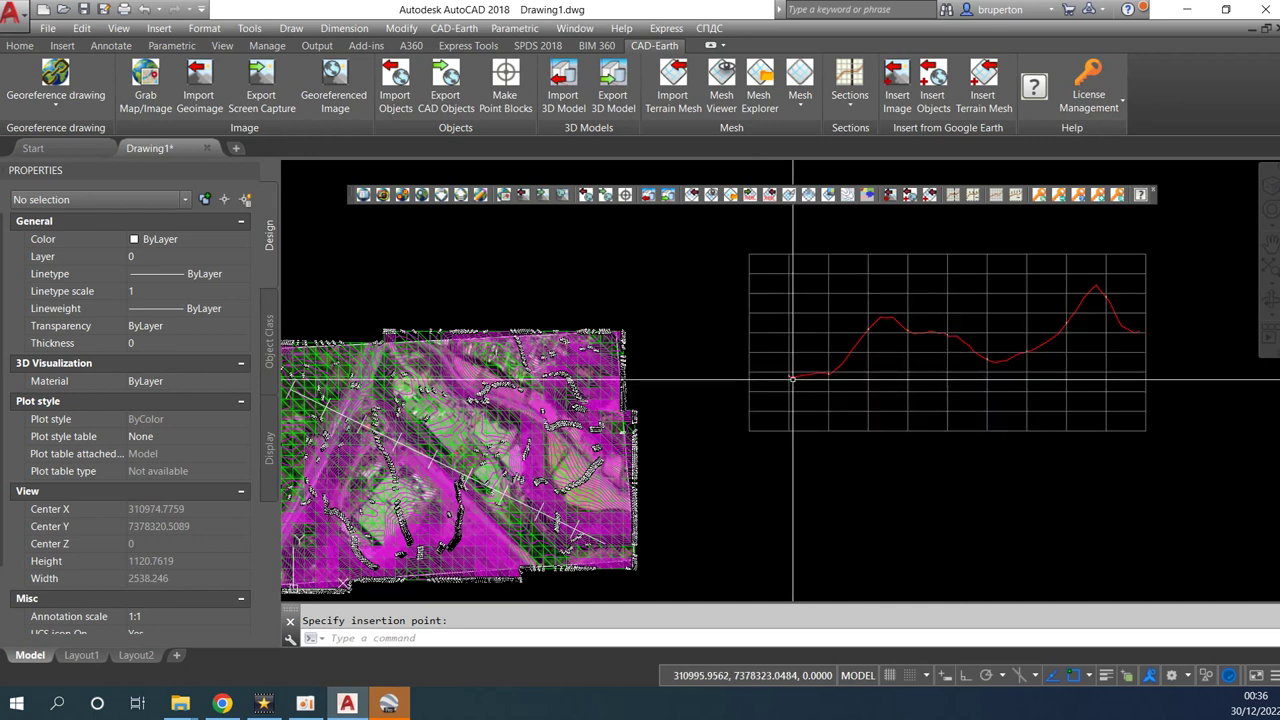
scroll(791, 426, up, 3)
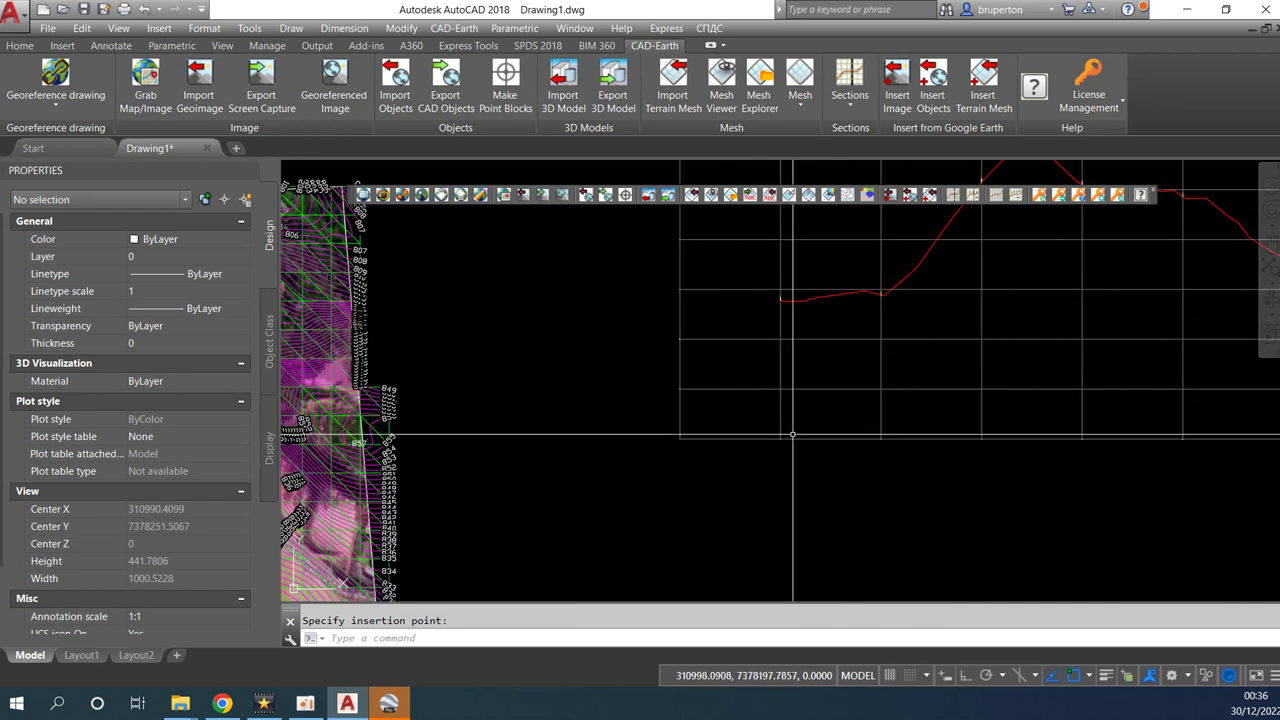
scroll(802, 420, up, 5)
scroll(730, 440, up, 5)
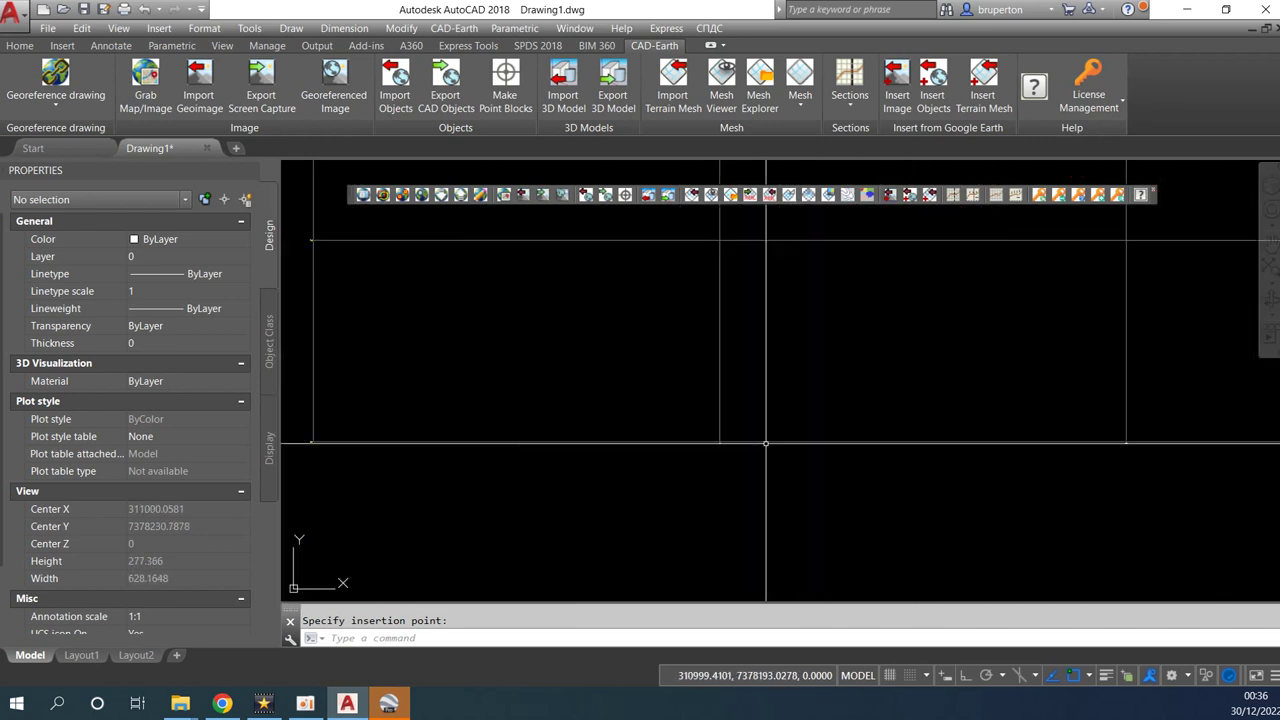
scroll(694, 452, down, 3)
scroll(834, 456, down, 3)
Zoom and pan to inspect the gridded profile and its labels, such as Elev.=795.77.
middle_drag(942, 462, 733, 476)
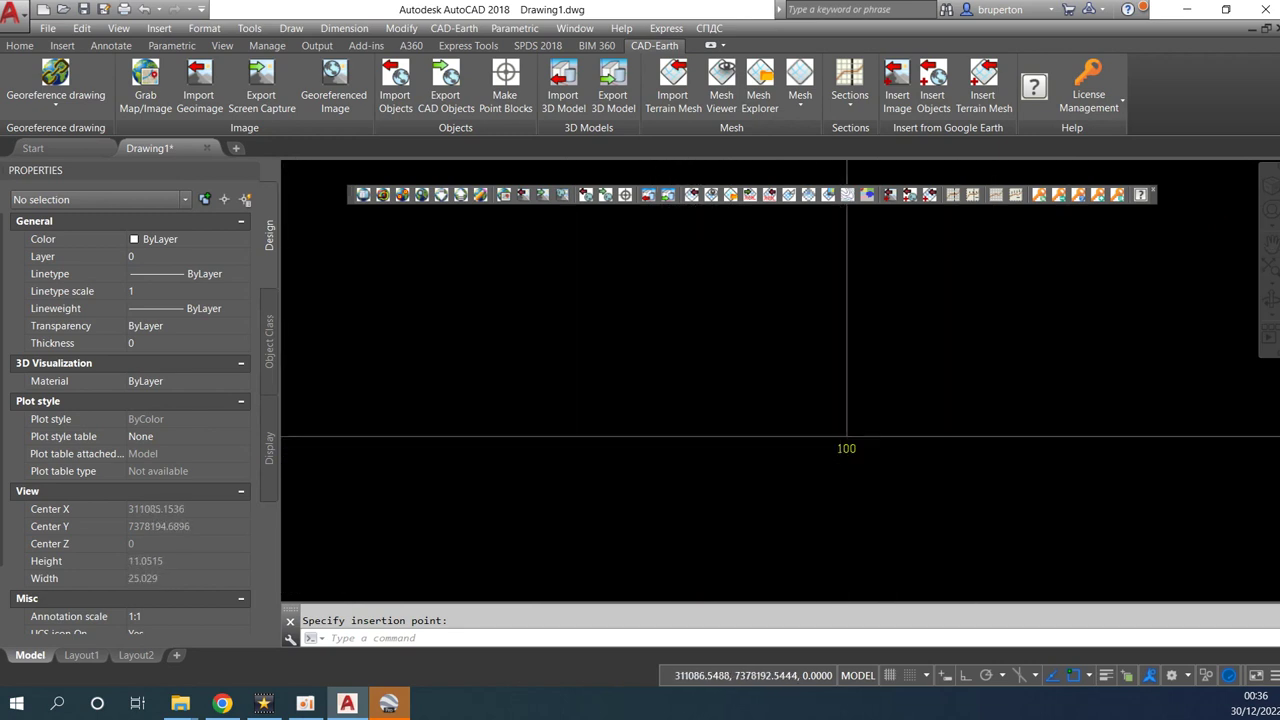
scroll(840, 441, up, 3)
scroll(840, 441, down, 10)
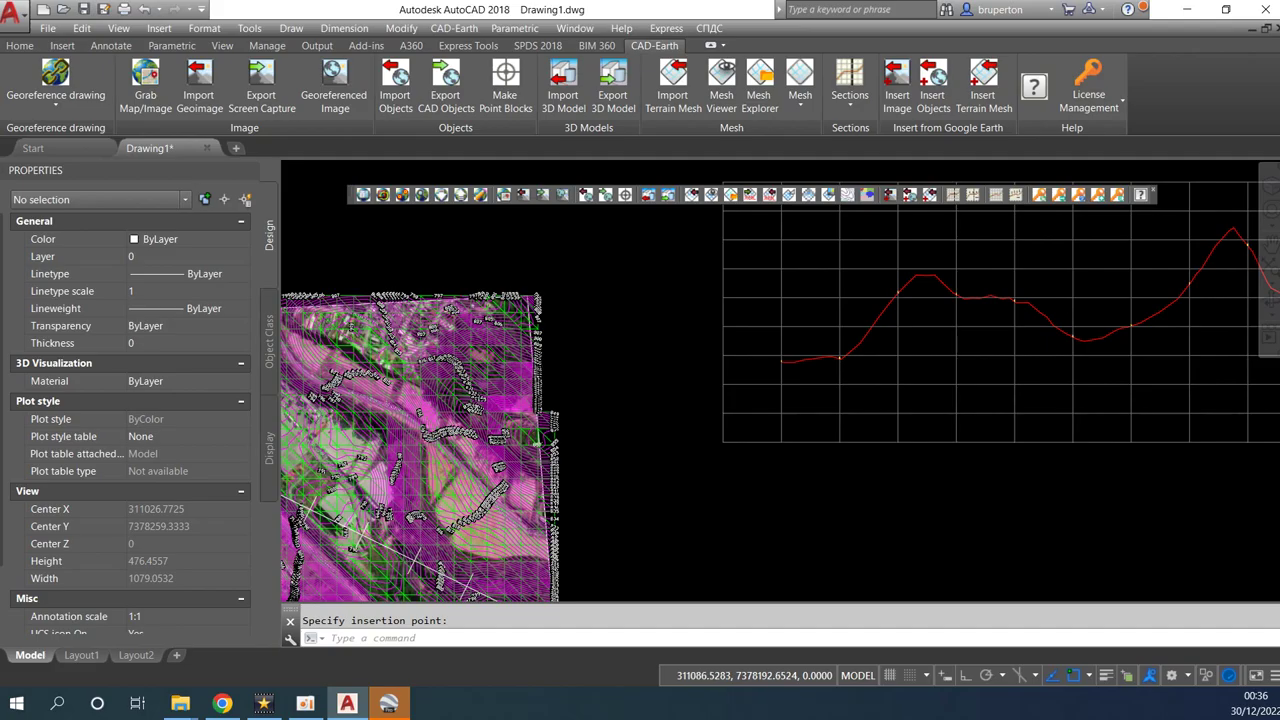
scroll(840, 441, down, 5)
scroll(700, 450, up, 2)
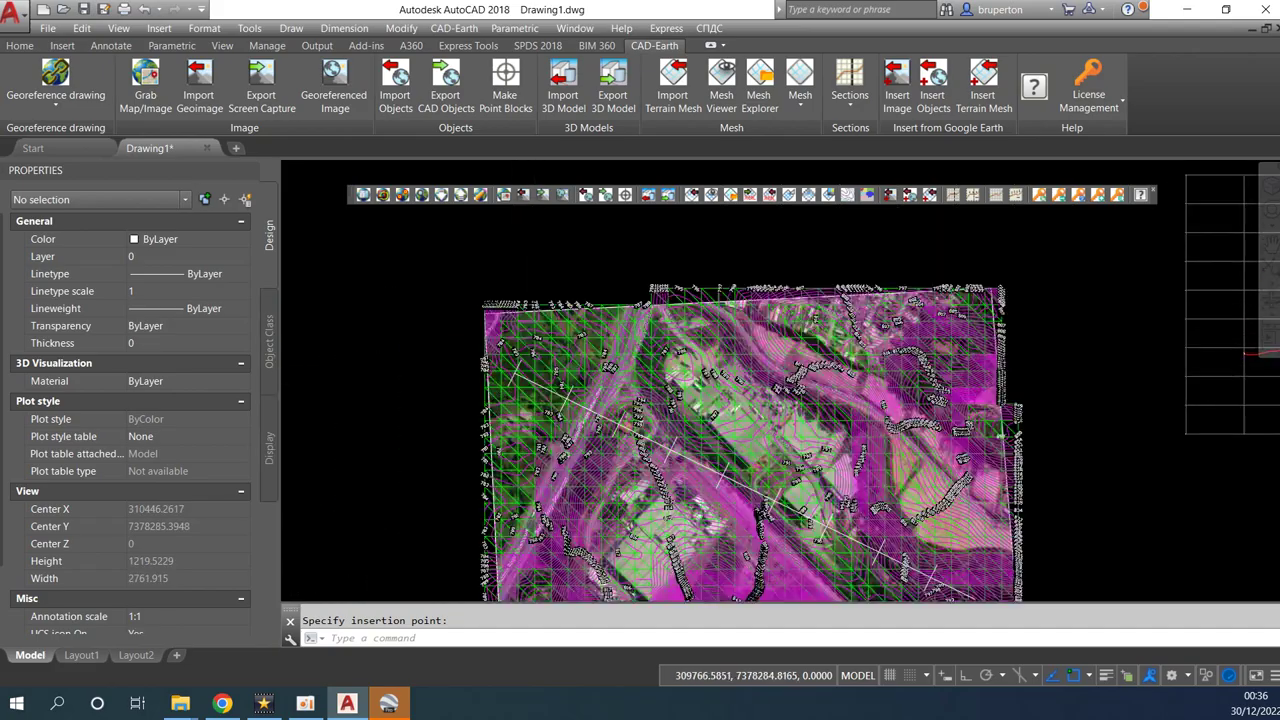
scroll(888, 450, up, 8)
scroll(888, 450, down, 3)
scroll(888, 450, down, 2)
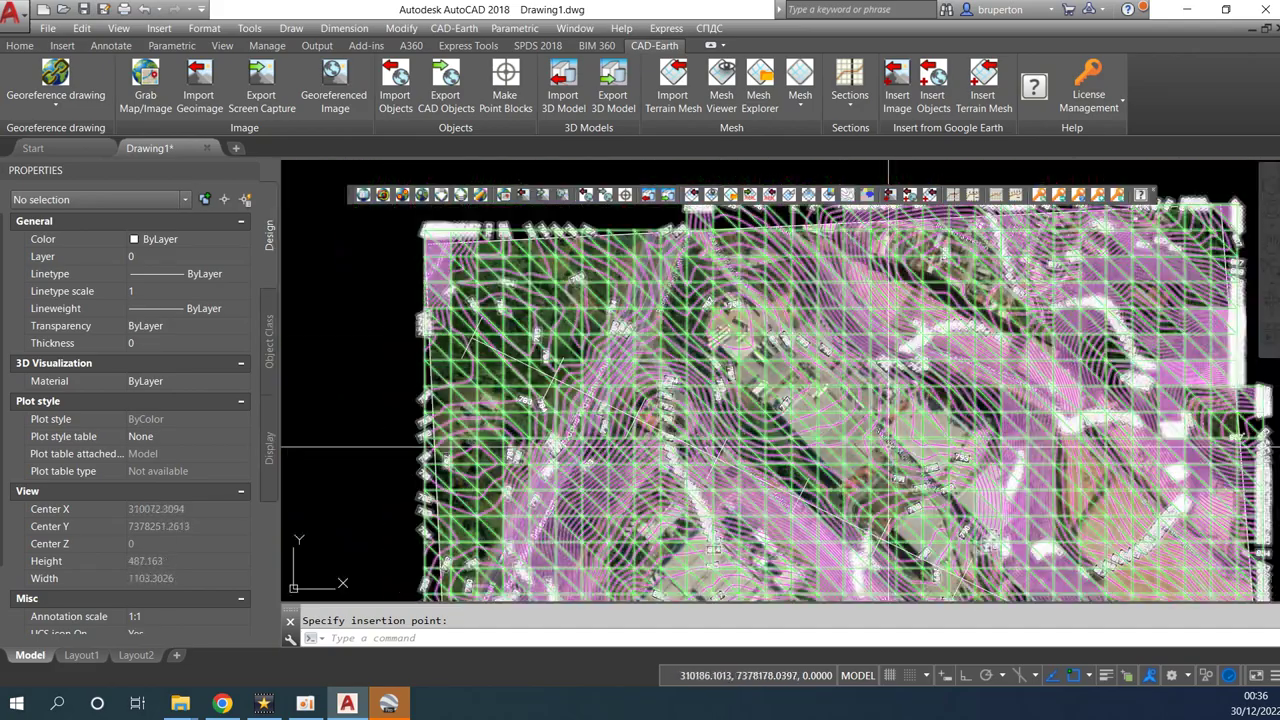
scroll(888, 449, up, 6)
scroll(930, 480, down, 2)
scroll(968, 503, up, 3)
scroll(800, 460, down, 4)
scroll(700, 440, down, 3)
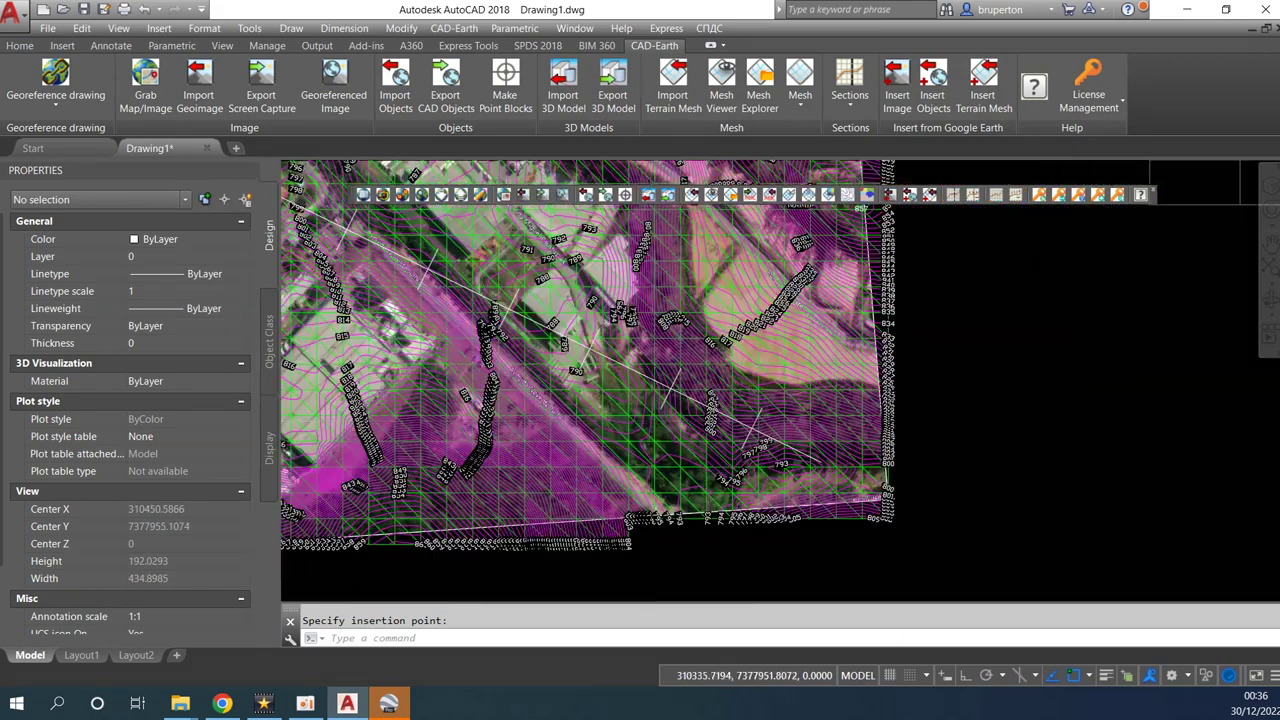
scroll(556, 483, down, 8)
scroll(1098, 291, up, 3)
scroll(1092, 292, up, 4)
scroll(800, 280, up, 4)
scroll(807, 284, up, 4)
scroll(790, 275, up, 3)
scroll(737, 290, up, 3)
scroll(737, 330, up, 3)
scroll(710, 360, up, 3)
scroll(700, 363, down, 3)
scroll(700, 364, down, 3)
scroll(692, 366, down, 3)
scroll(688, 367, down, 3)
scroll(684, 372, down, 3)
scroll(678, 380, down, 3)
scroll(668, 388, up, 2)
scroll(666, 392, up, 1)
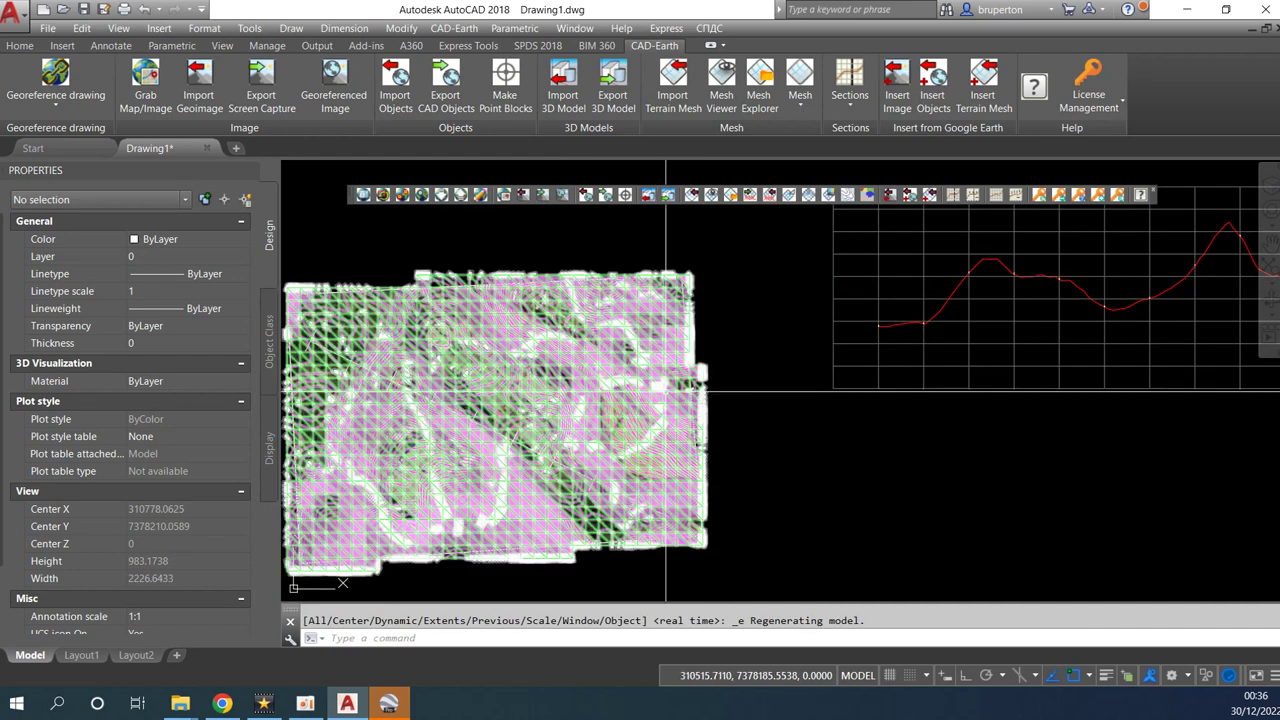
middle_drag(666, 392, 785, 400)
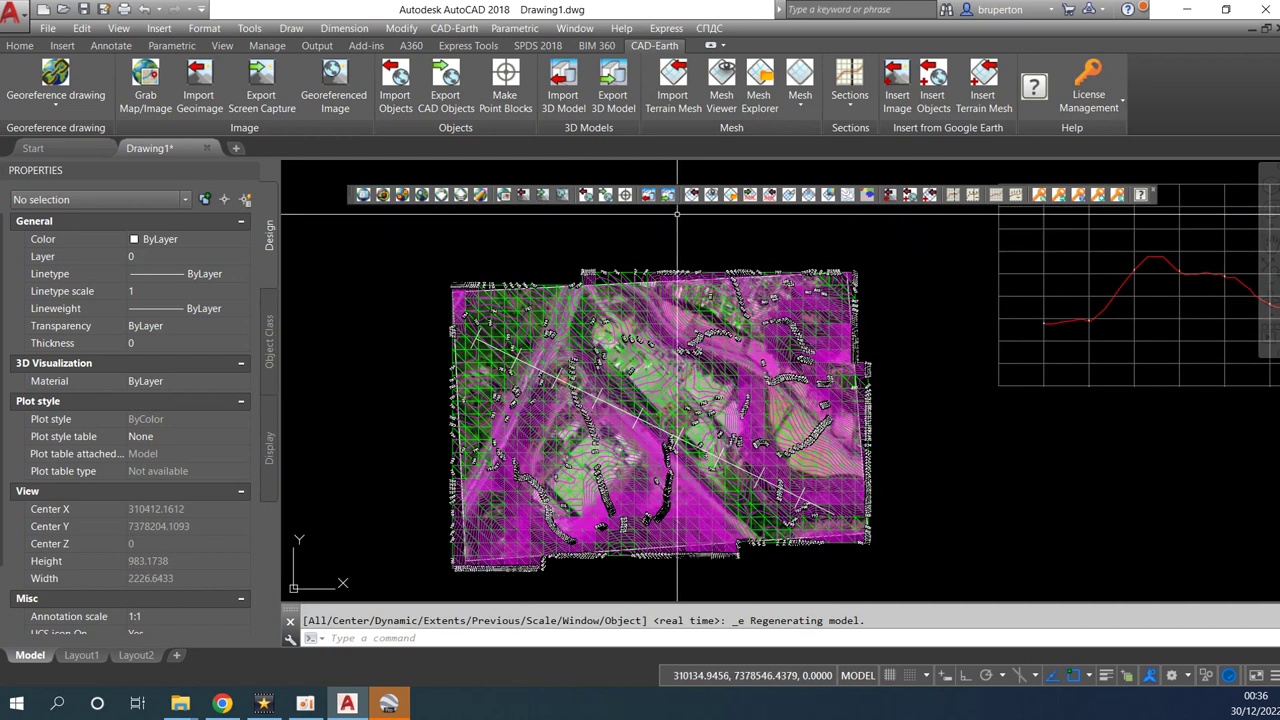
Configure Draw Cross Sections with 50 m left and right offsets and 50 m station spacing.
click(840, 103)
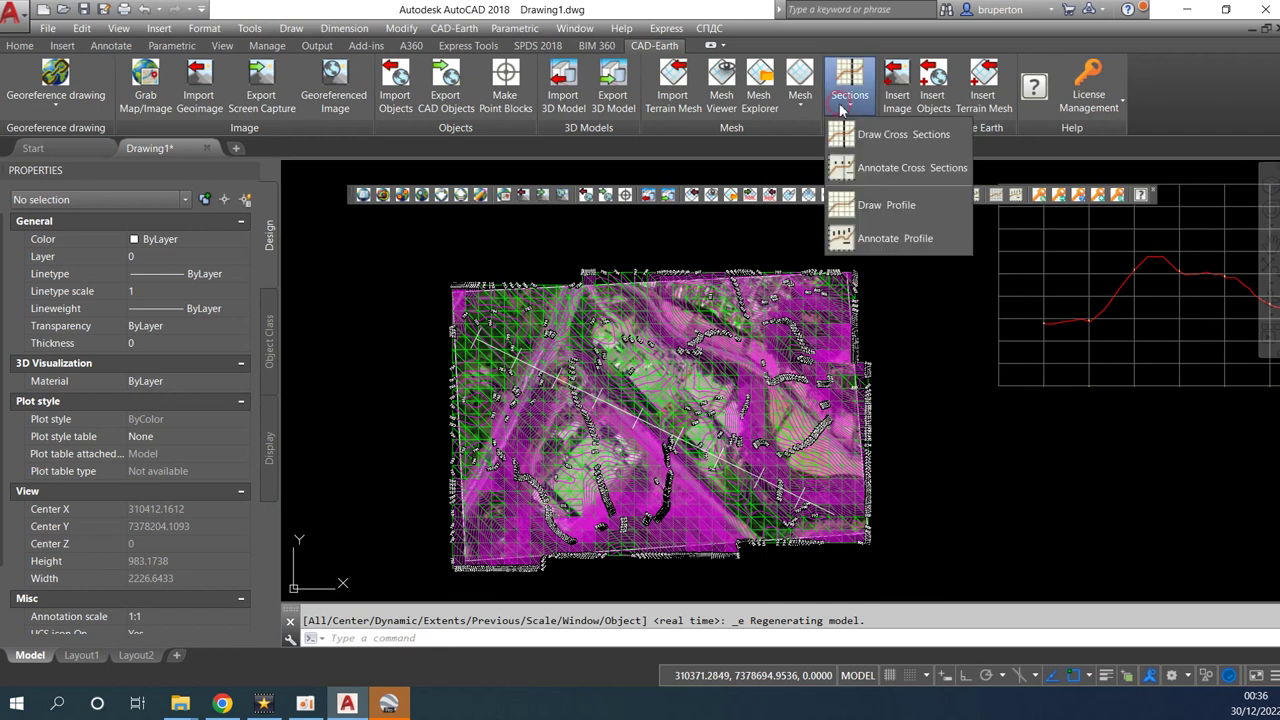
click(899, 146)
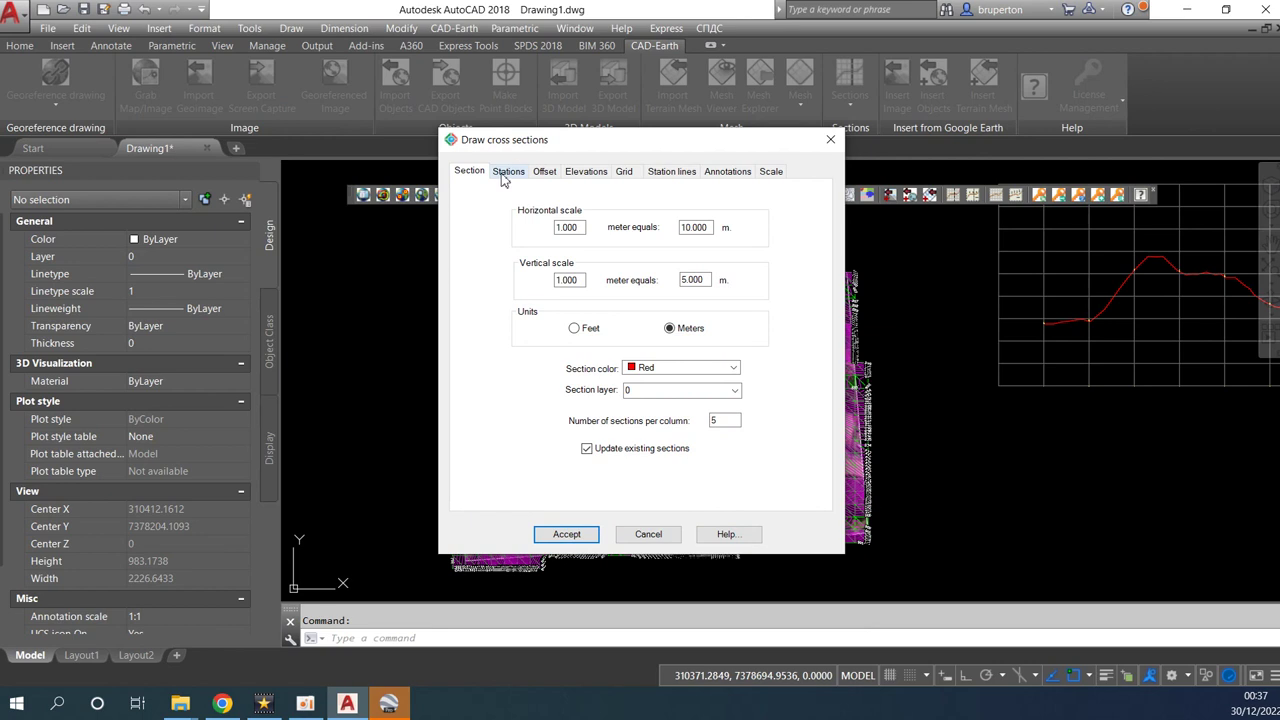
click(507, 172)
click(545, 172)
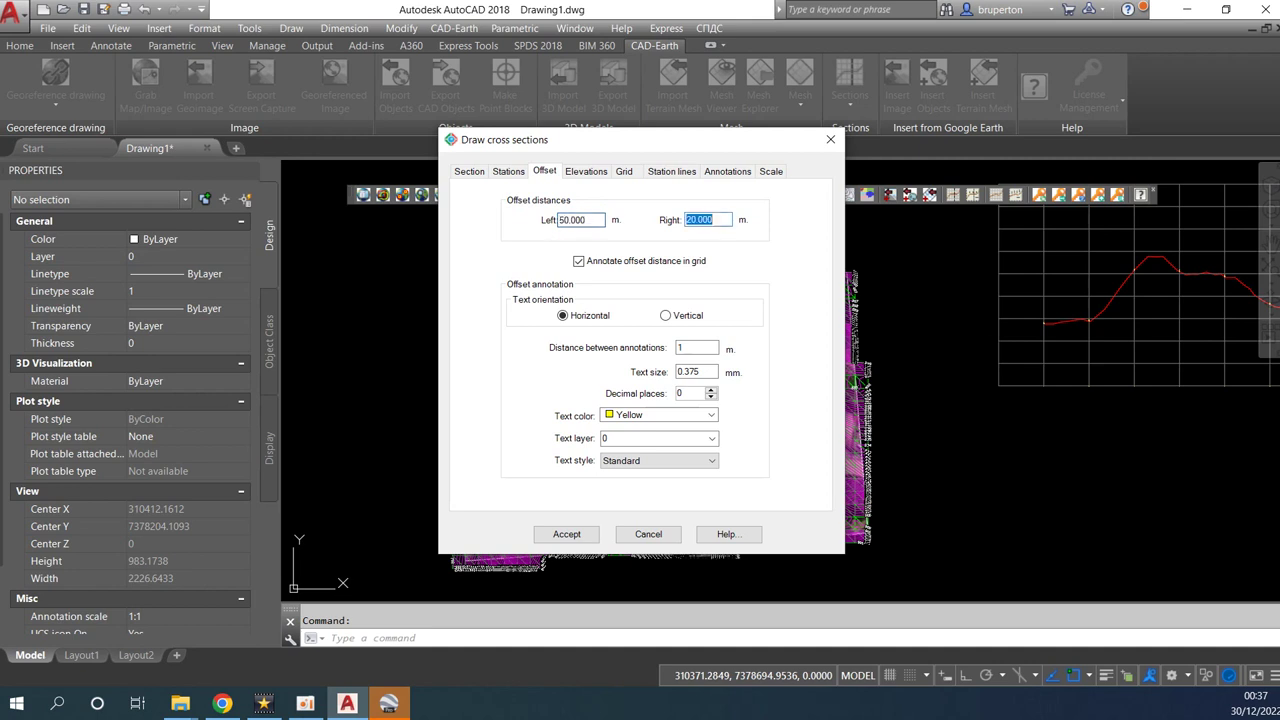
click(470, 174)
click(583, 173)
click(544, 172)
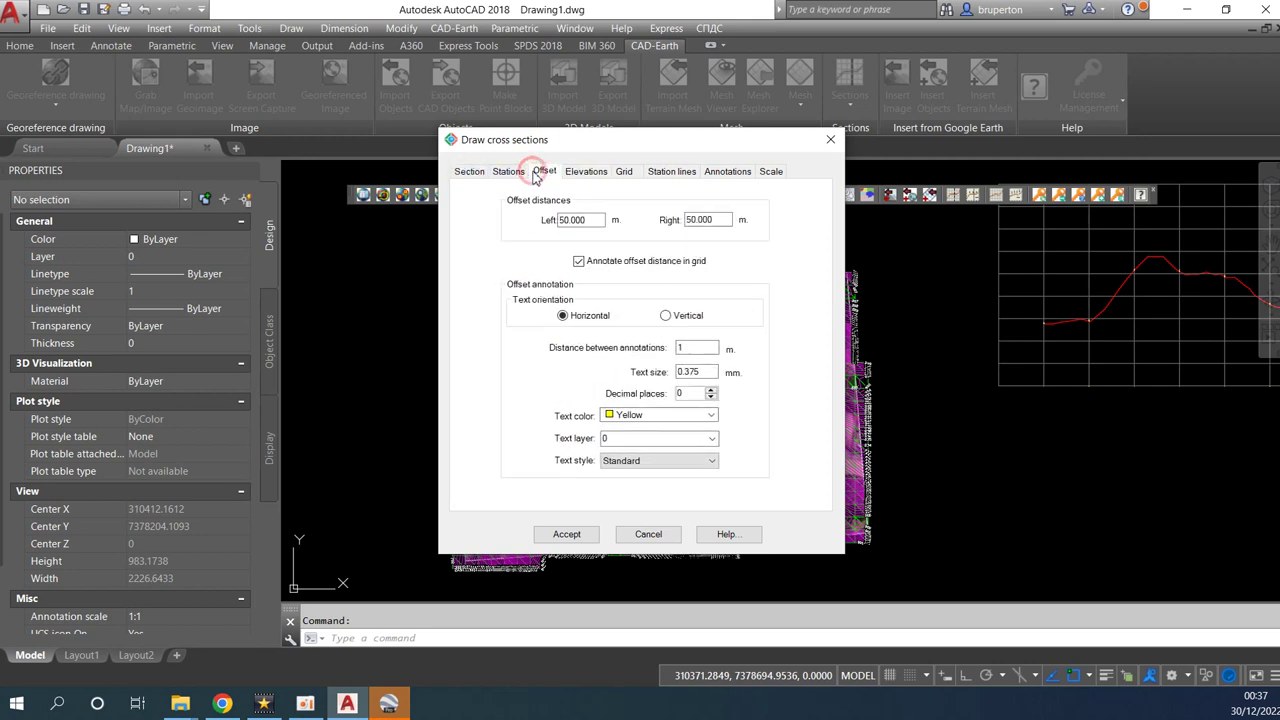
click(509, 171)
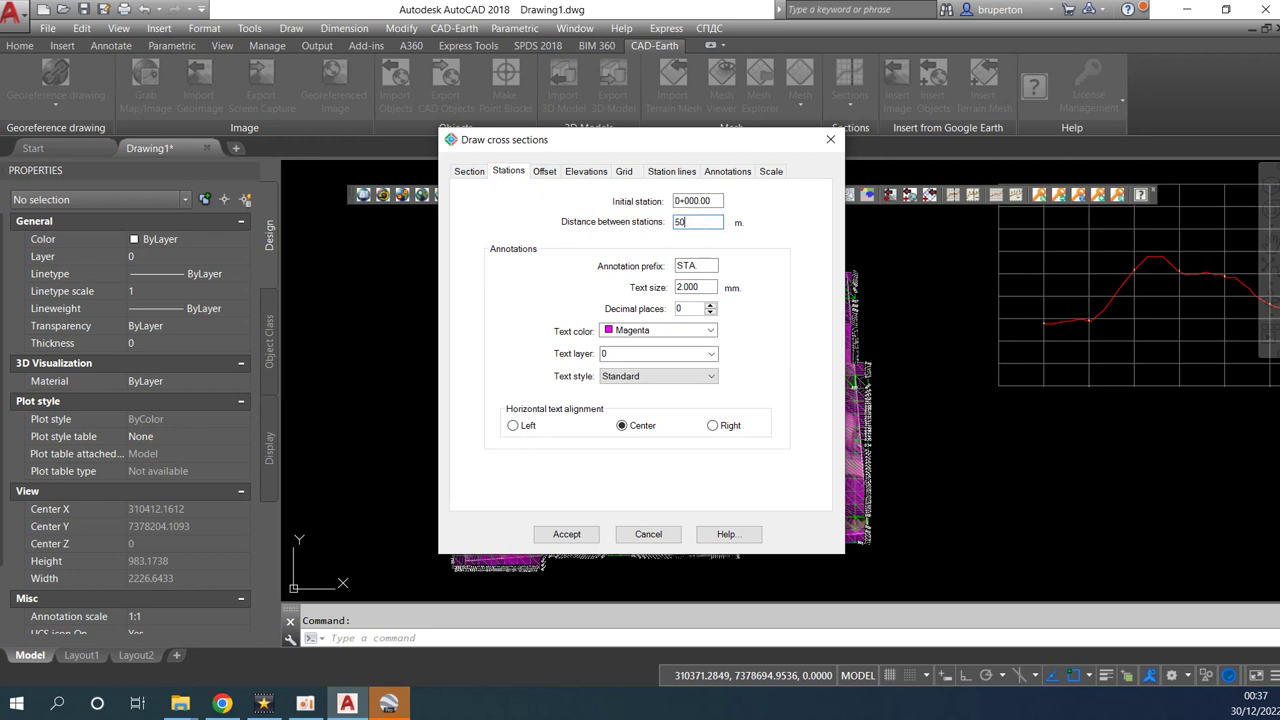
click(567, 535)
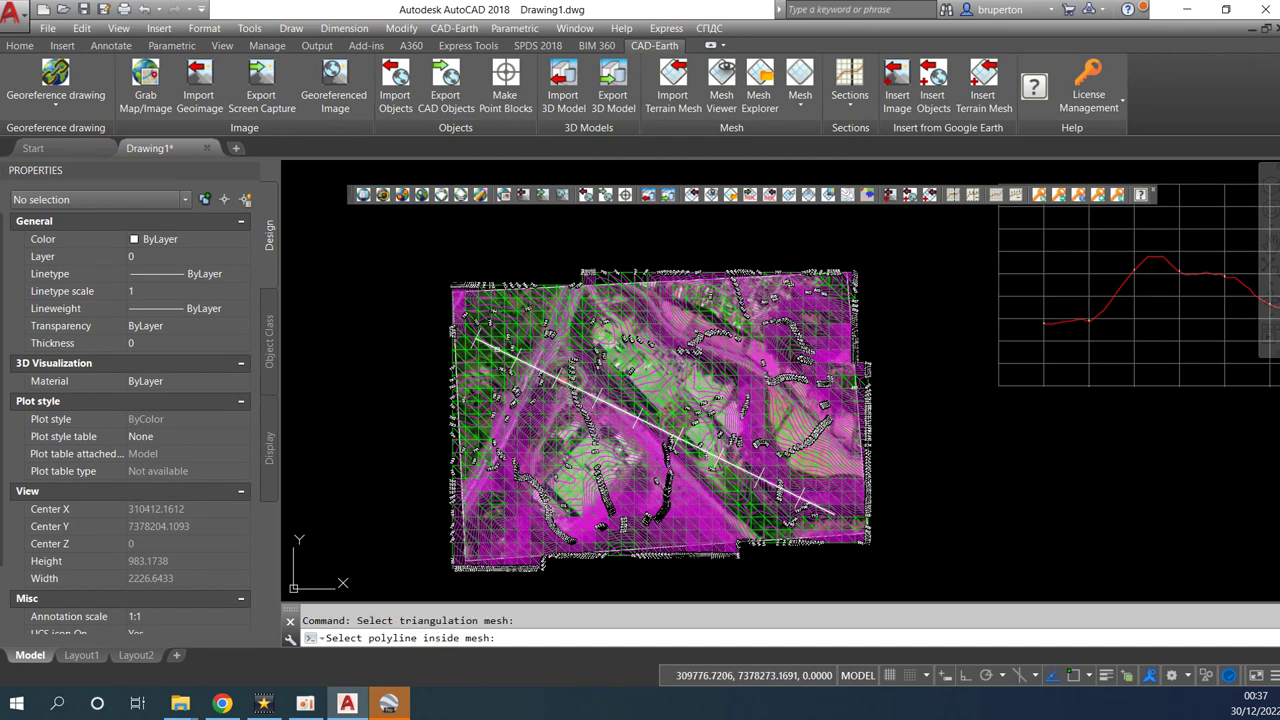
Pick the polyline and insert the cross sections in empty space beside the profile.
click(499, 350)
scroll(490, 340, up, 4)
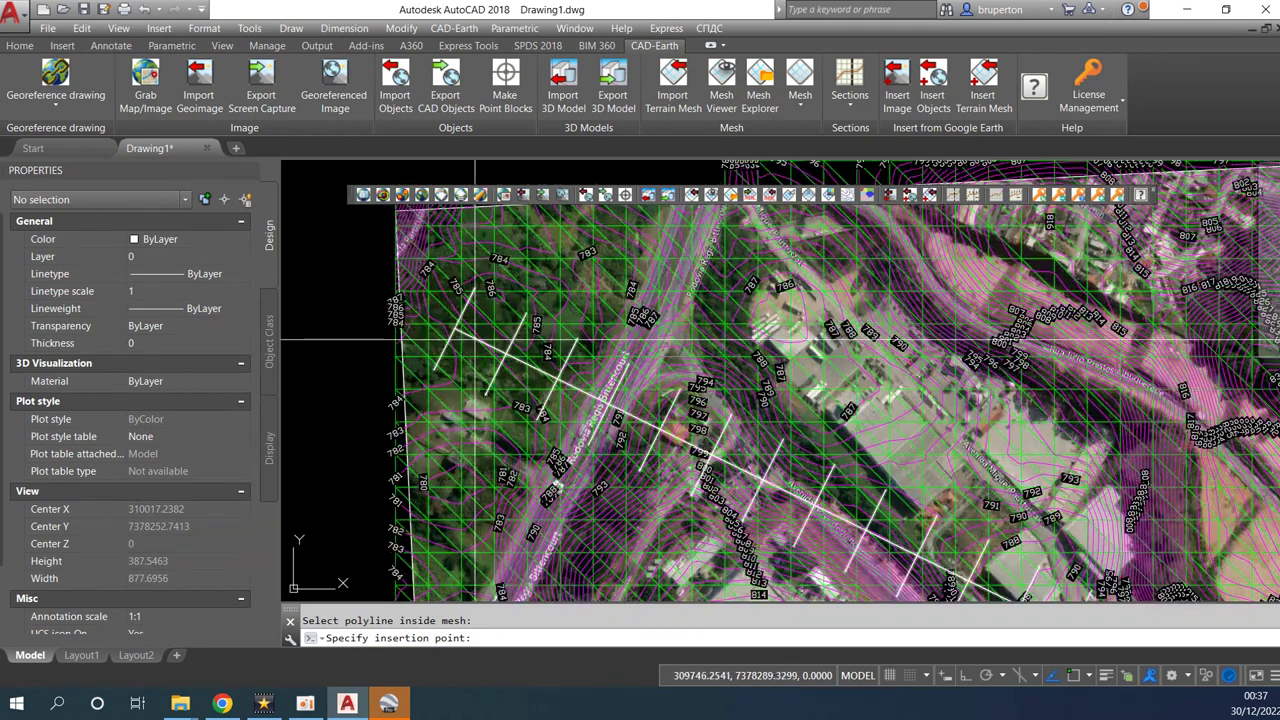
scroll(464, 339, down, 2)
scroll(464, 339, down, 2)
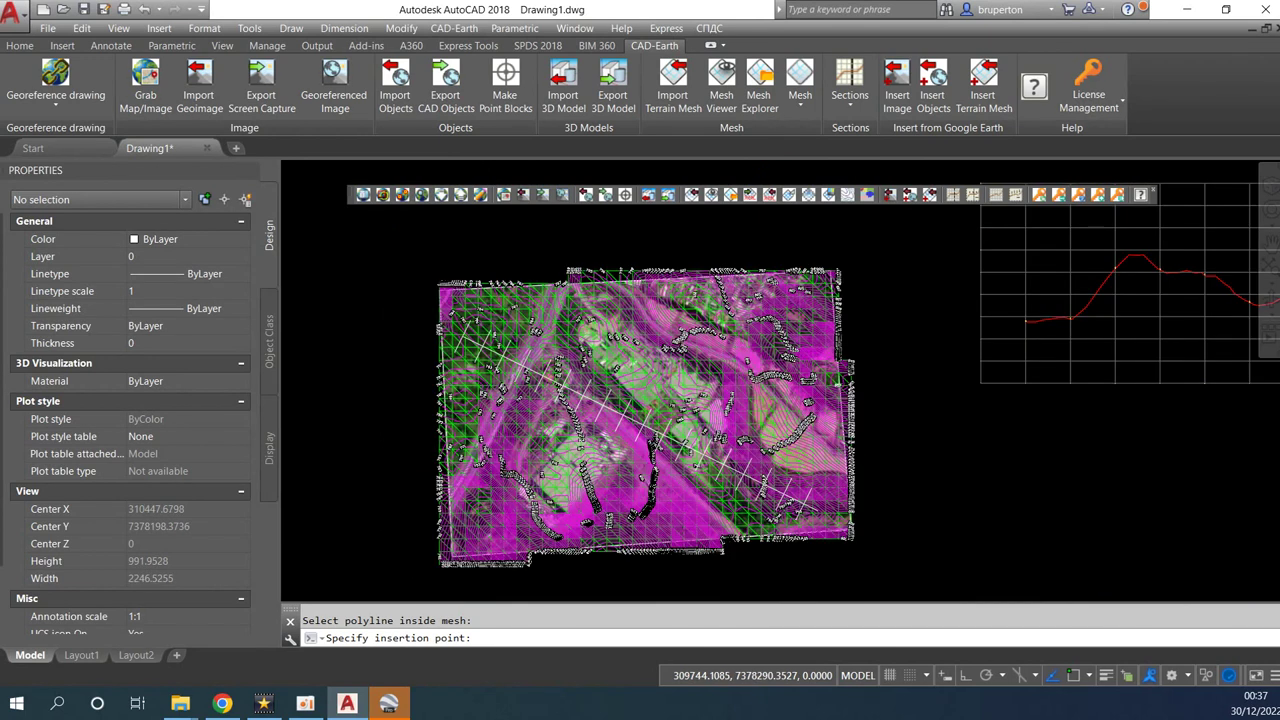
scroll(464, 339, down, 2)
middle_drag(1001, 406, 971, 277)
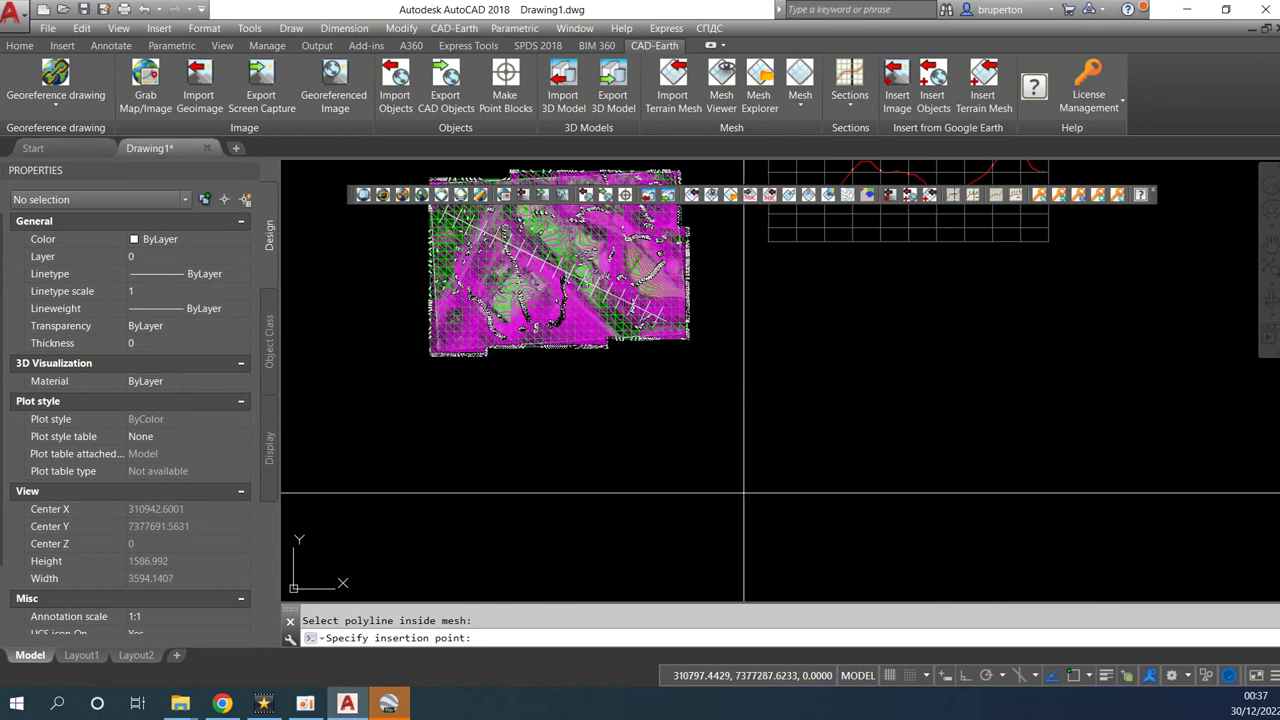
middle_drag(1111, 390, 675, 378)
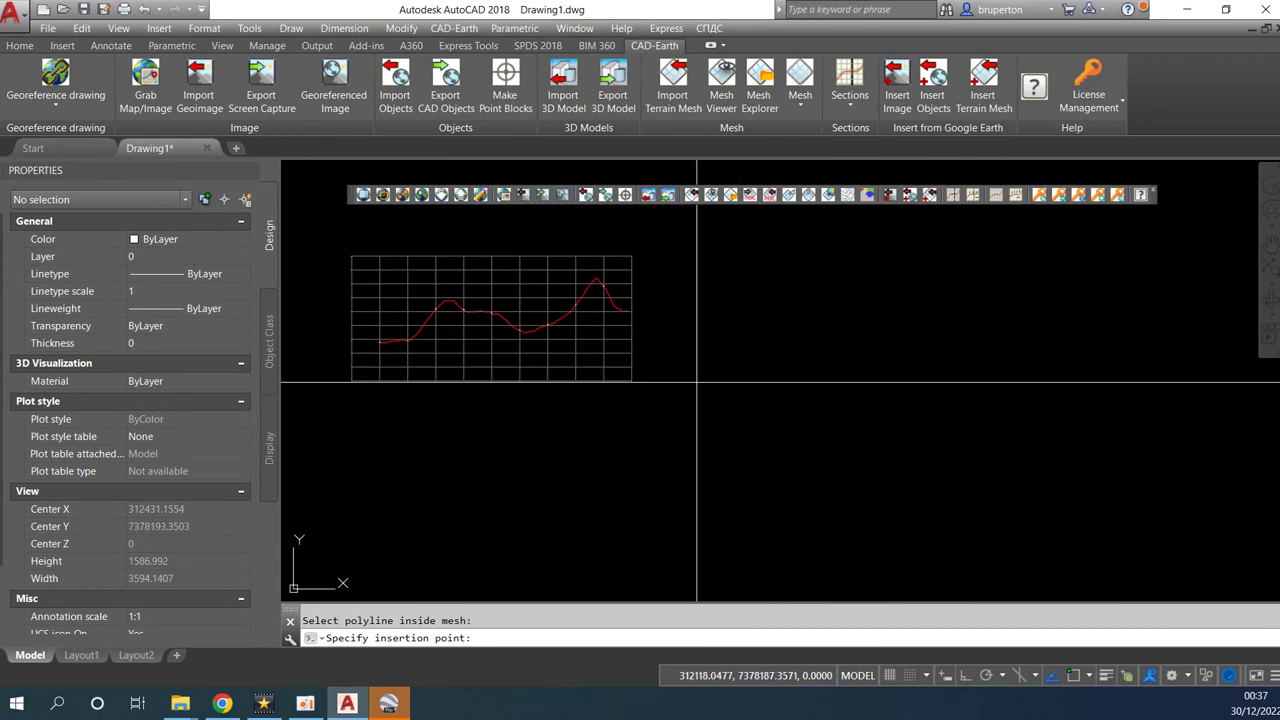
click(697, 381)
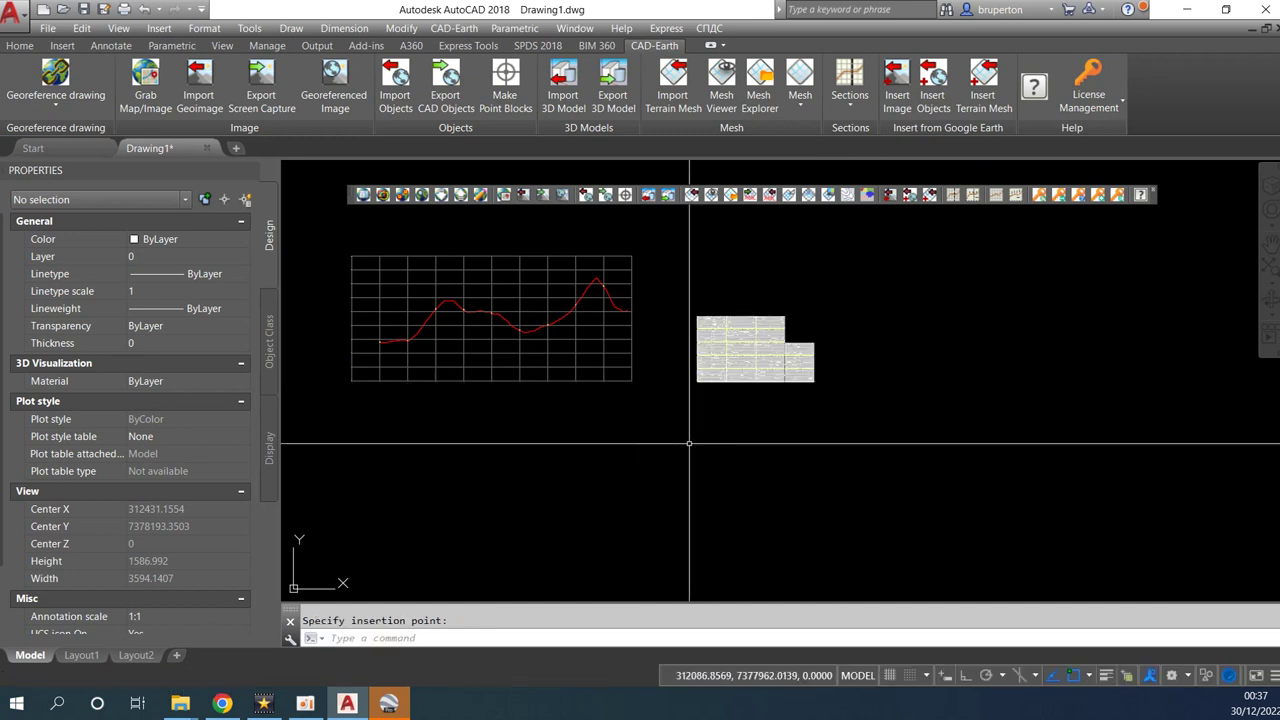
Zoom and pan over the station-numbered cross-section panels, mesh and profile.
scroll(739, 357, up, 2)
scroll(611, 371, up, 4)
scroll(634, 400, up, 2)
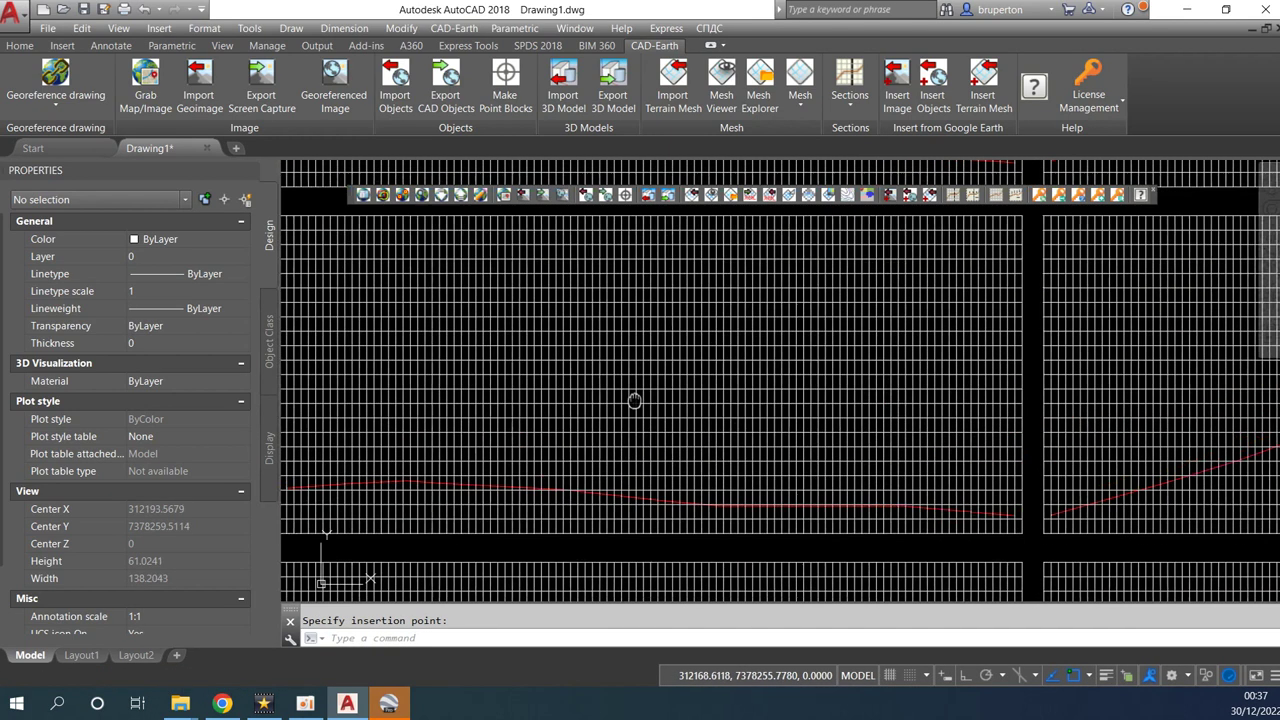
scroll(739, 343, up, 2)
scroll(478, 405, up, 5)
scroll(478, 405, up, 5)
scroll(450, 412, up, 5)
scroll(563, 363, up, 4)
scroll(563, 363, up, 2)
scroll(566, 365, up, 2)
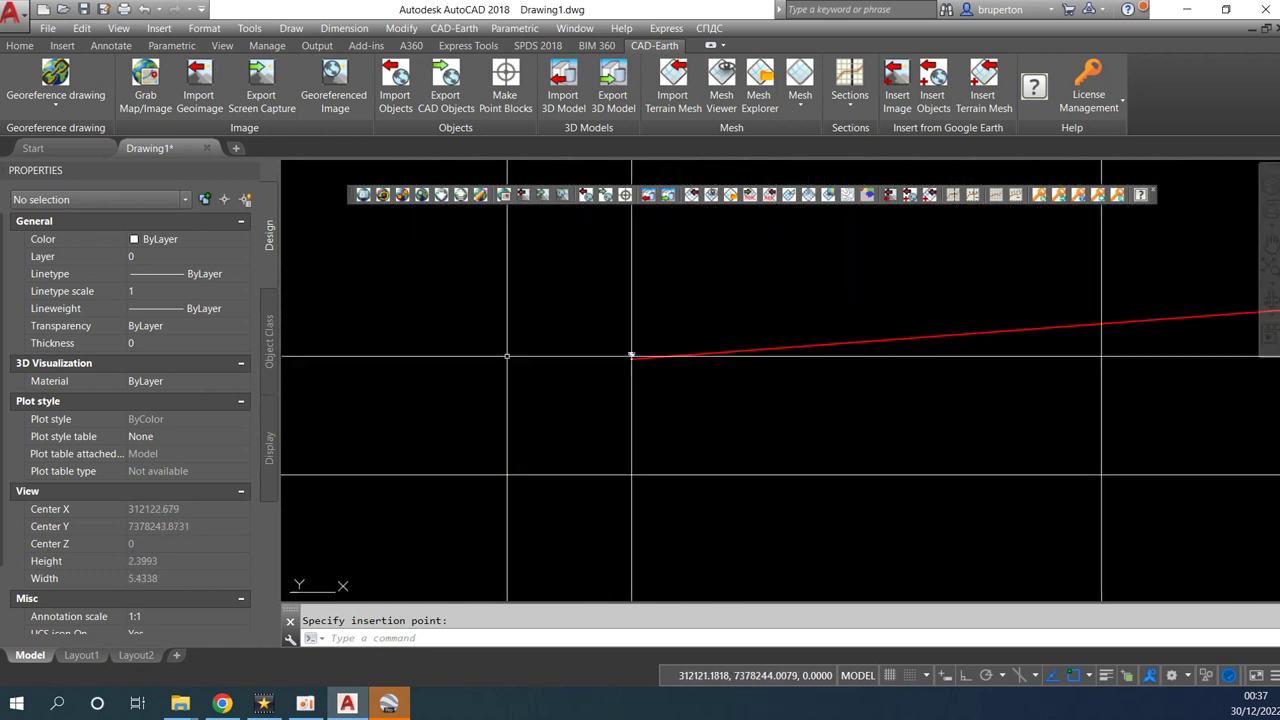
scroll(569, 368, up, 2)
scroll(569, 368, down, 2)
scroll(569, 368, down, 2)
scroll(631, 351, up, 2)
scroll(680, 348, up, 2)
scroll(680, 348, down, 1)
scroll(700, 350, down, 2)
scroll(700, 350, down, 2)
scroll(693, 350, up, 2)
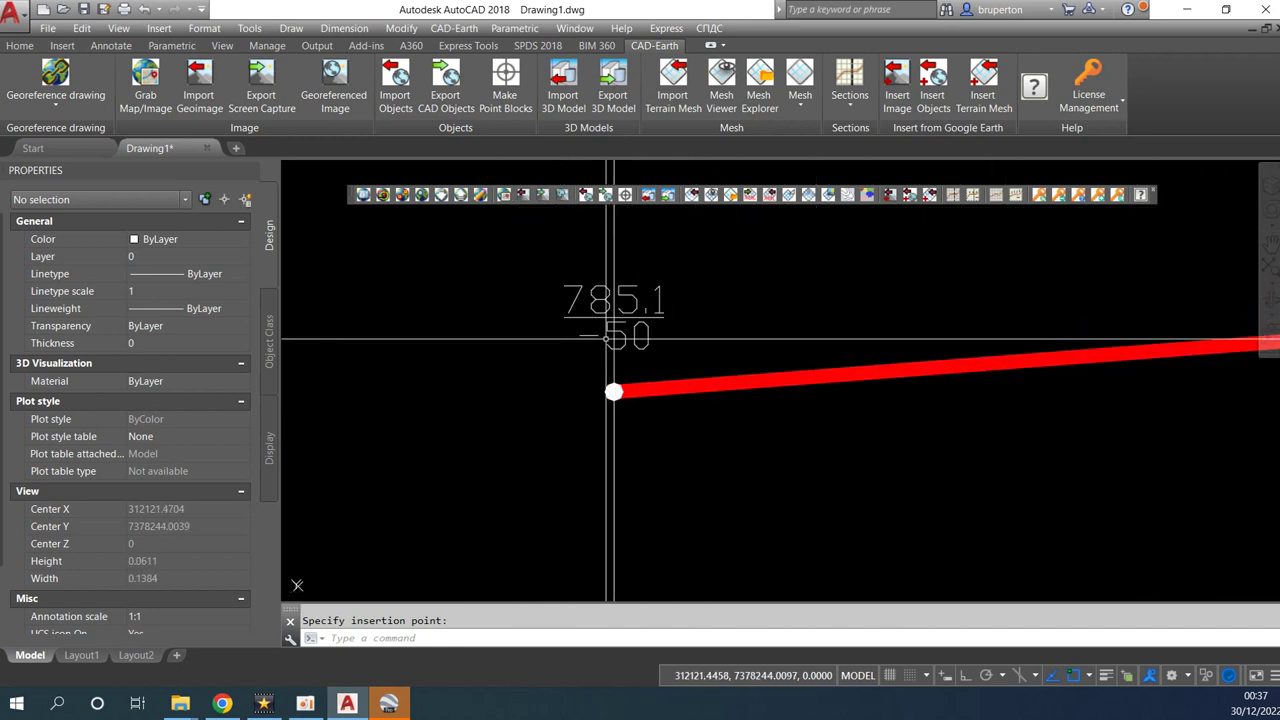
scroll(608, 338, down, 5)
scroll(600, 350, down, 5)
scroll(600, 360, down, 5)
mouse_move(720, 368)
middle_down()
mouse_move(644, 368)
mouse_move(640, 330)
middle_up()
scroll(640, 400, down, 3)
scroll(640, 410, up, 3)
scroll(575, 468, up, 4)
scroll(580, 357, up, 3)
scroll(508, 423, up, 4)
scroll(443, 386, up, 4)
scroll(416, 396, up, 3)
scroll(470, 402, down, 3)
scroll(528, 408, down, 5)
scroll(500, 420, down, 6)
scroll(600, 437, down, 6)
scroll(703, 437, up, 7)
scroll(528, 423, up, 3)
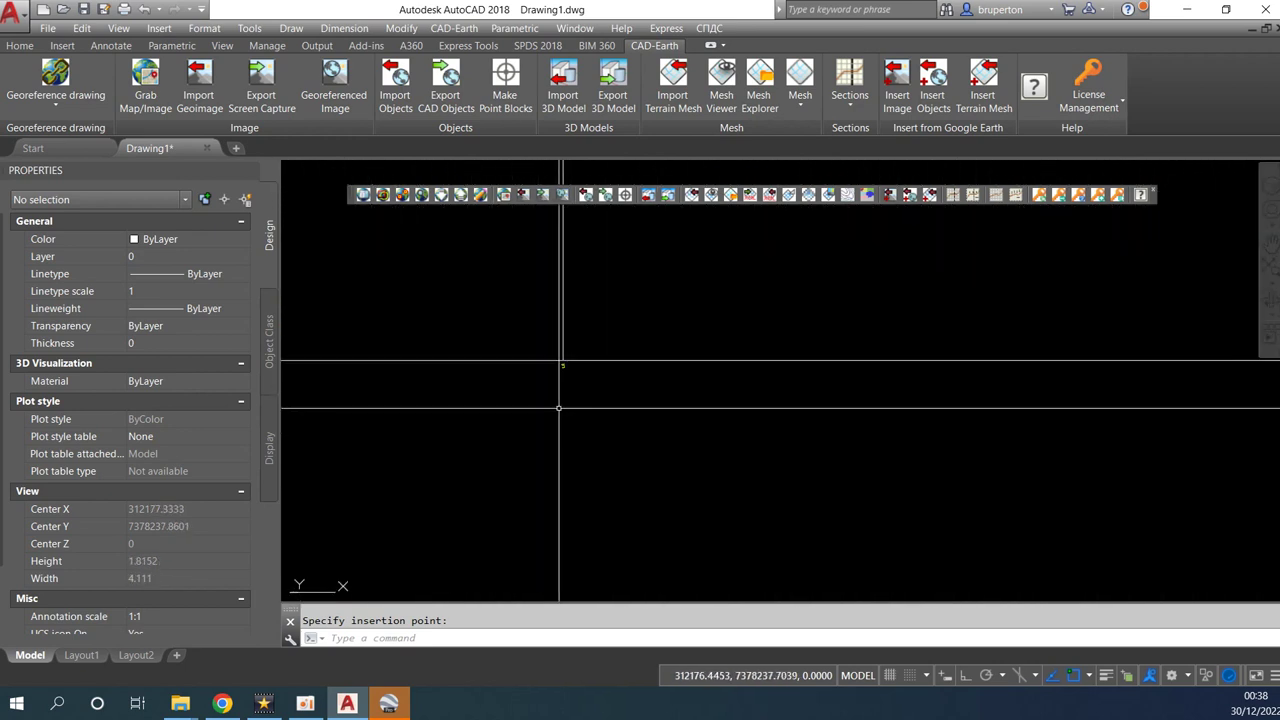
scroll(565, 359, down, 2)
scroll(789, 366, down, 3)
scroll(782, 370, down, 5)
scroll(775, 378, down, 5)
scroll(766, 384, down, 6)
scroll(766, 384, down, 4)
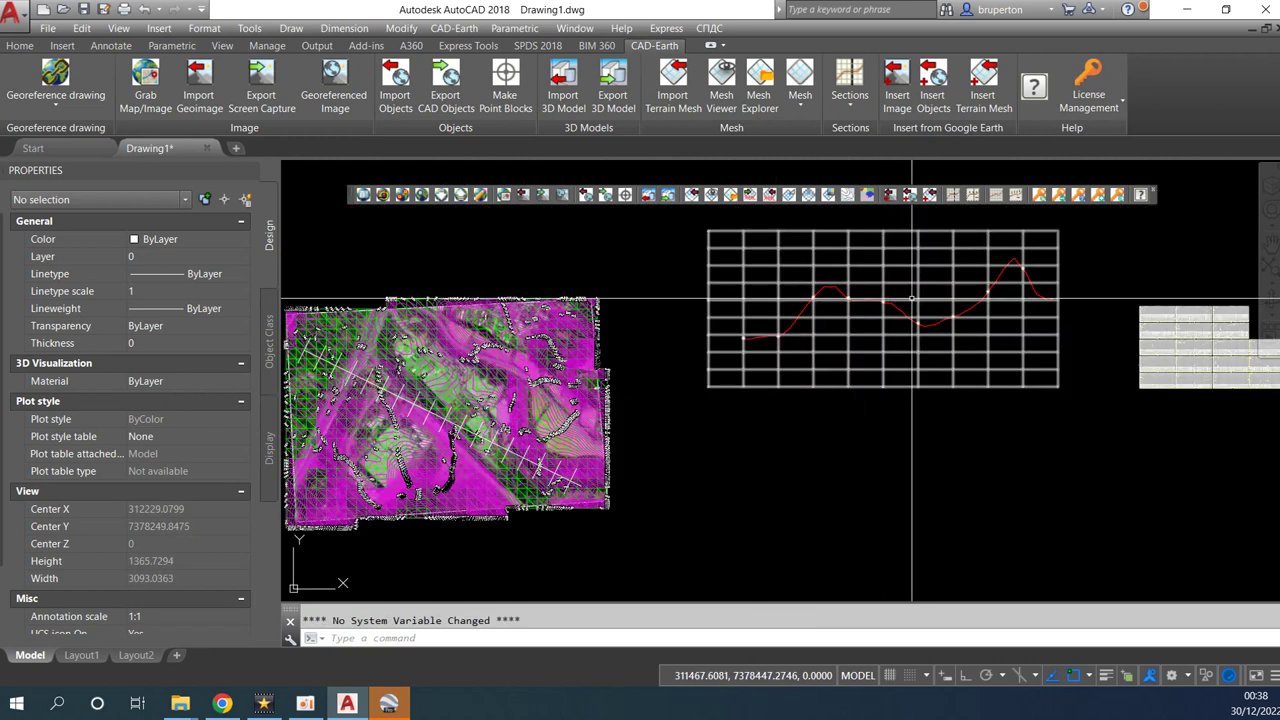
middle_drag(847, 307, 823, 313)
scroll(940, 238, up, 2)
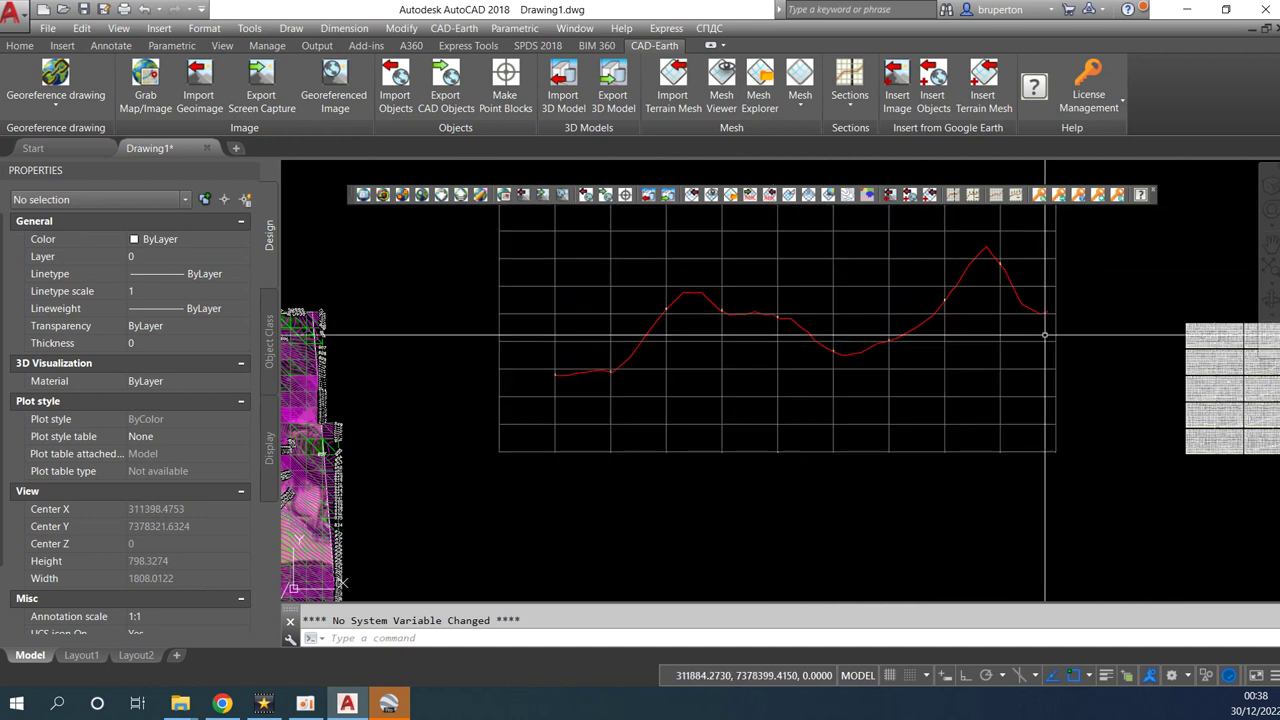
Start Annotate Profile on the red profile with text size 20 and yellow text.
scroll(922, 243, up, 1)
click(843, 115)
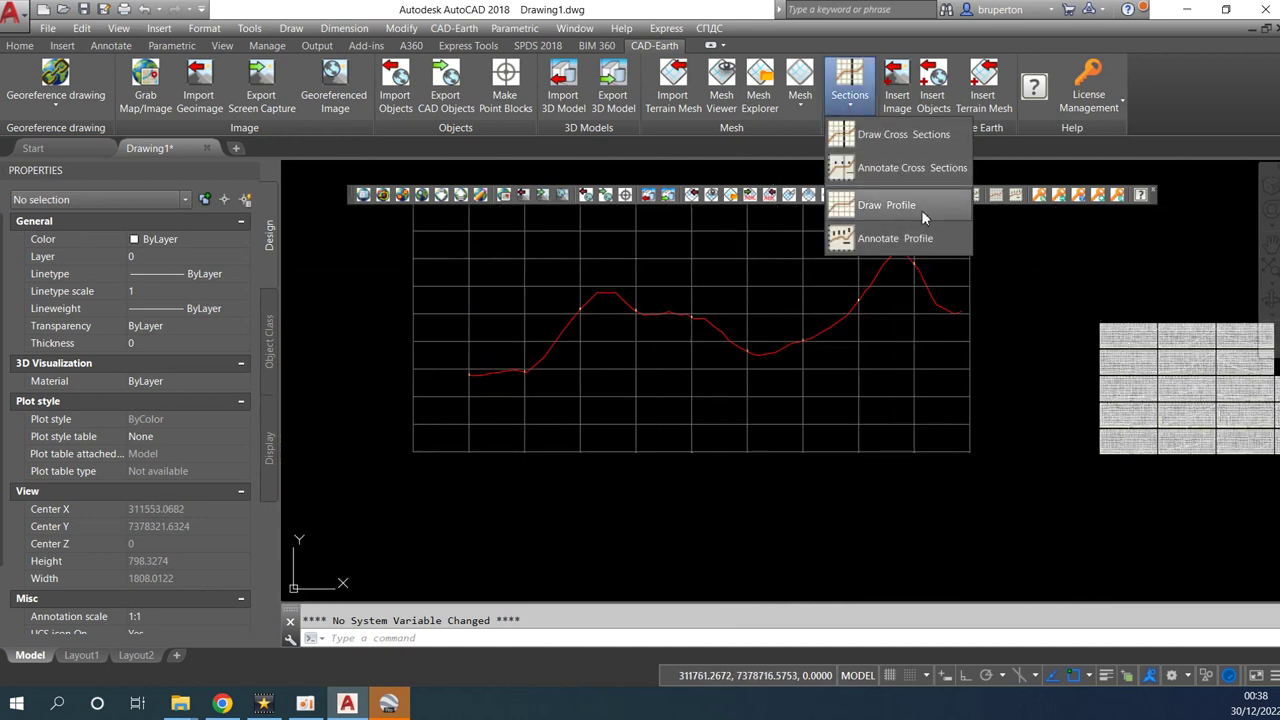
click(883, 240)
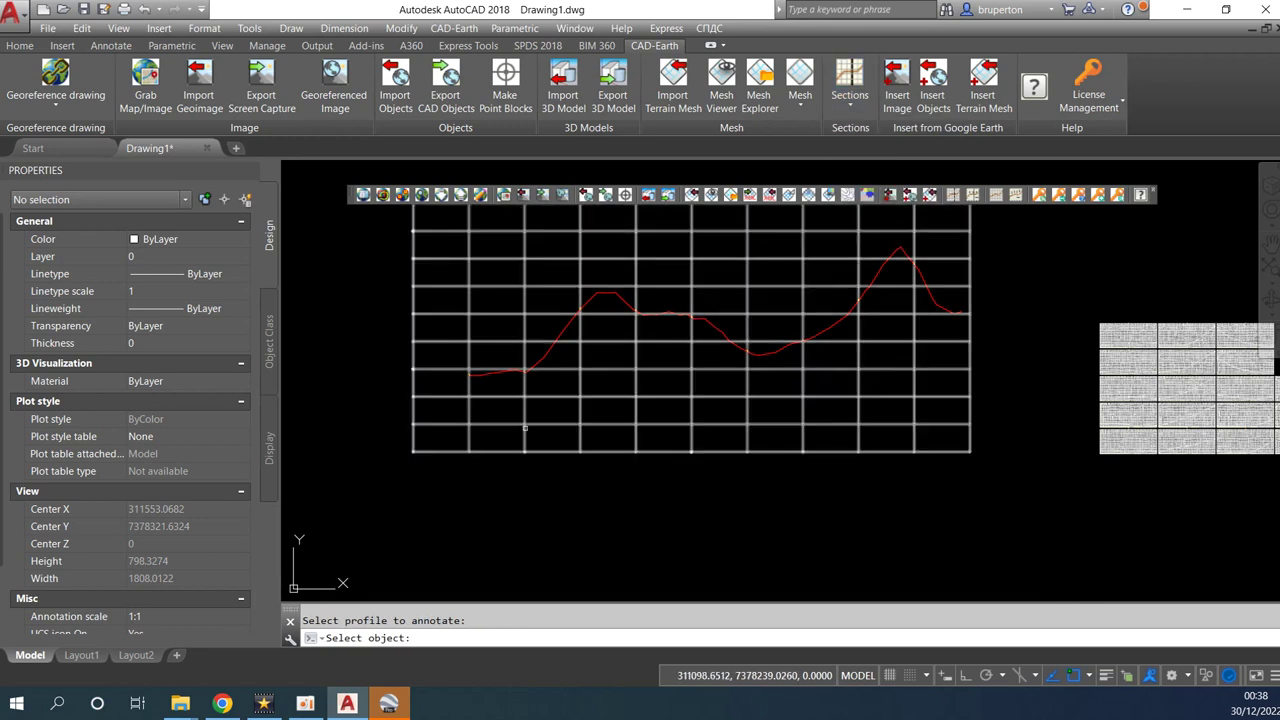
click(484, 425)
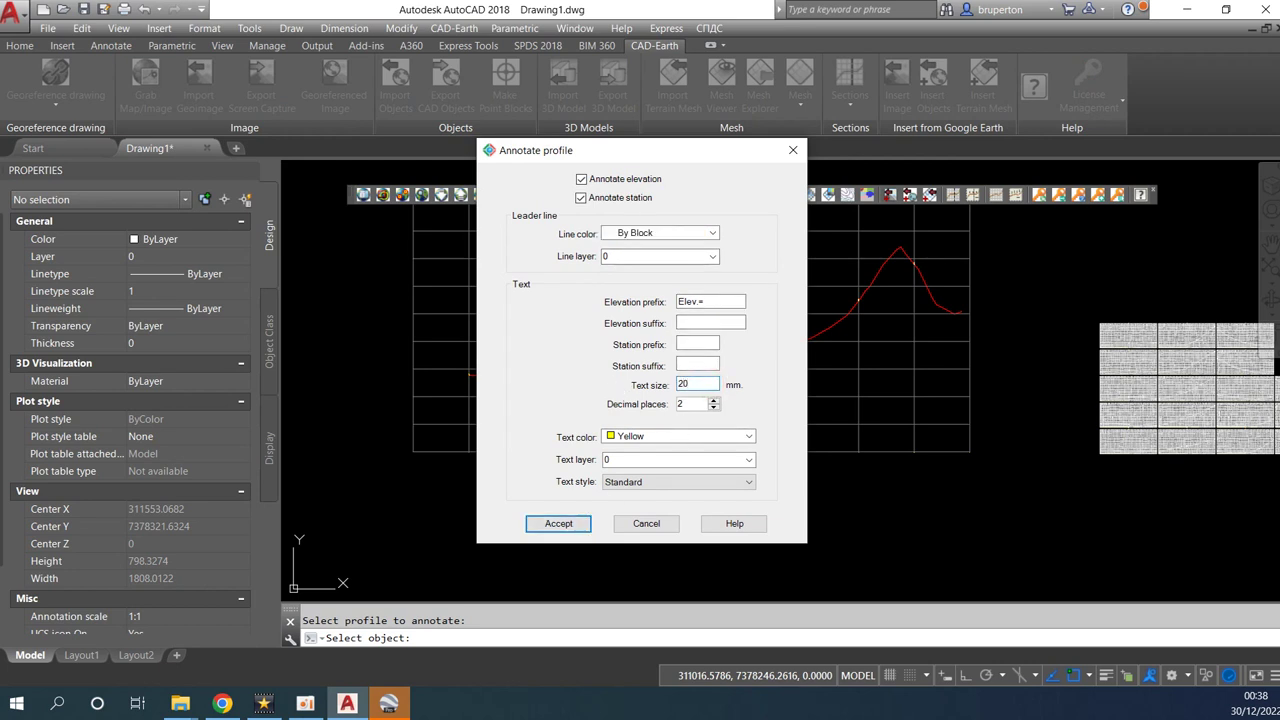
click(549, 530)
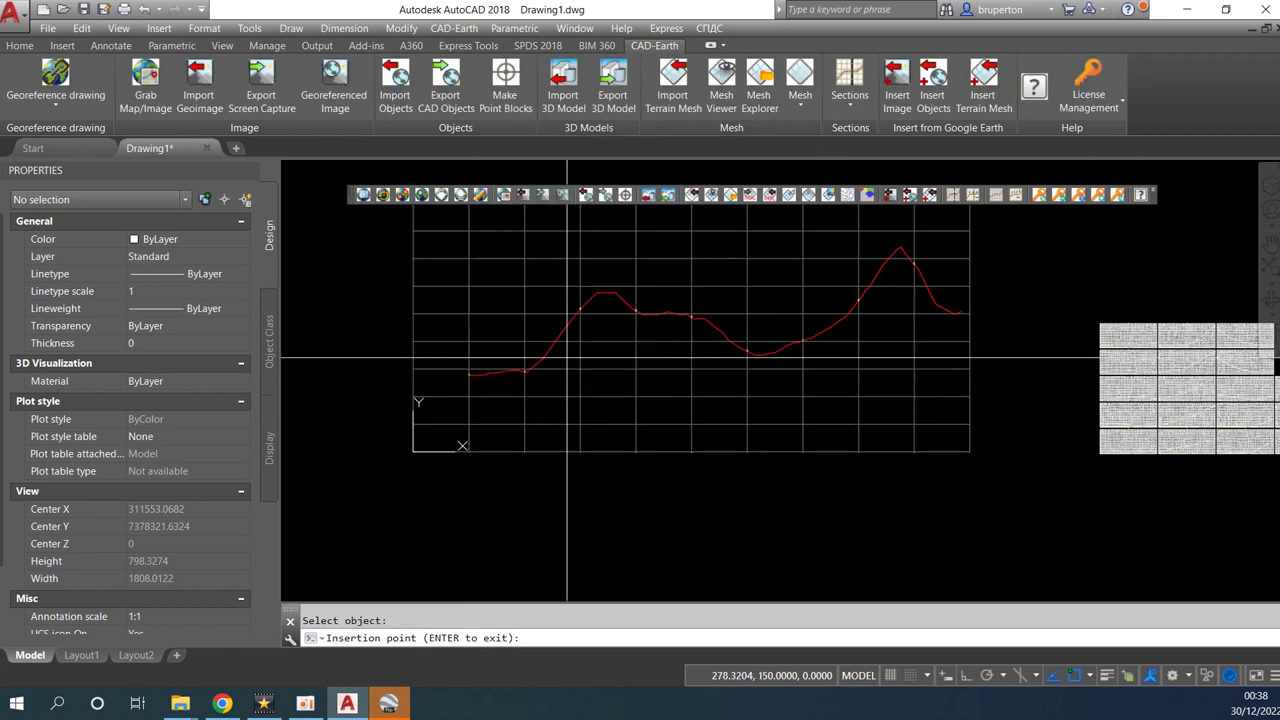
Label the profile vertices with yellow elevation and station annotations, e.g. Elev.=793.43.
scroll(552, 315, up, 5)
click(571, 314)
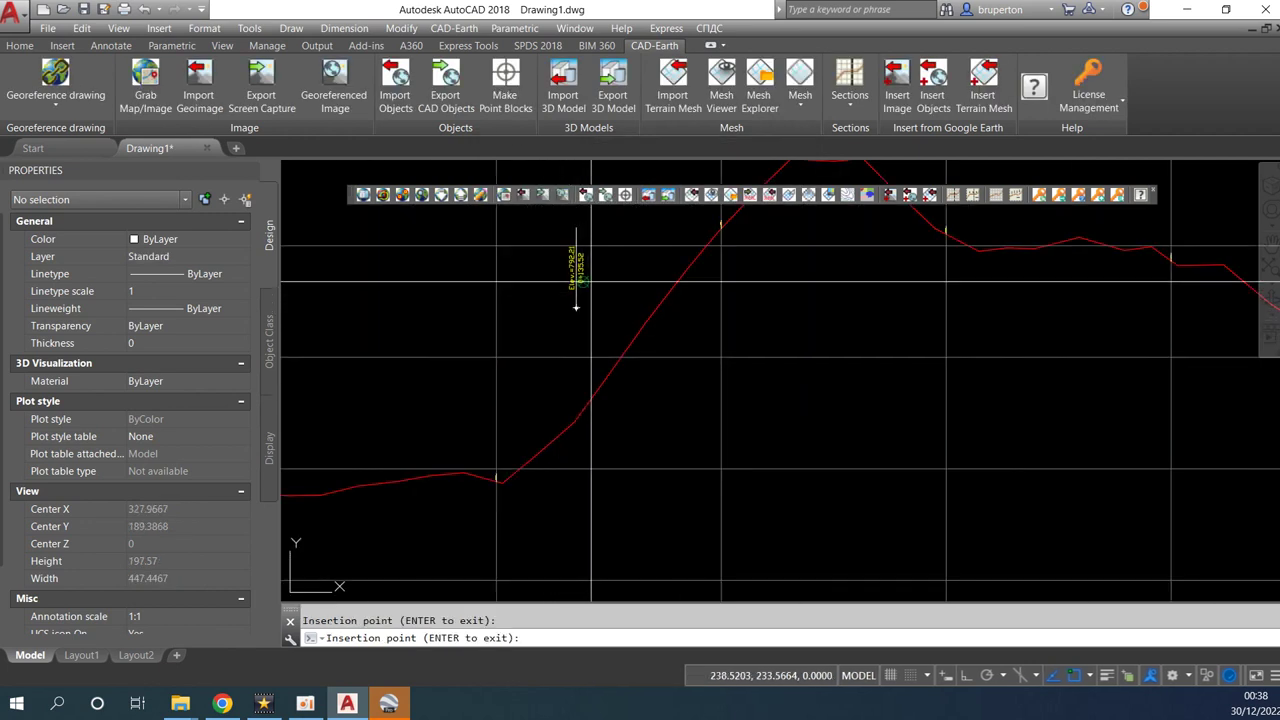
scroll(611, 286, up, 2)
click(781, 238)
mouse_move(808, 205)
middle_down()
mouse_move(691, 347)
mouse_move(544, 346)
middle_up()
scroll(691, 347, down, 2)
click(822, 446)
mouse_move(933, 437)
middle_down()
mouse_move(947, 435)
mouse_move(769, 349)
middle_up()
click(880, 453)
middle_drag(951, 443, 722, 383)
mouse_move(889, 434)
middle_down()
mouse_move(729, 477)
mouse_move(635, 477)
middle_up()
click(806, 420)
middle_drag(808, 363, 749, 495)
click(832, 371)
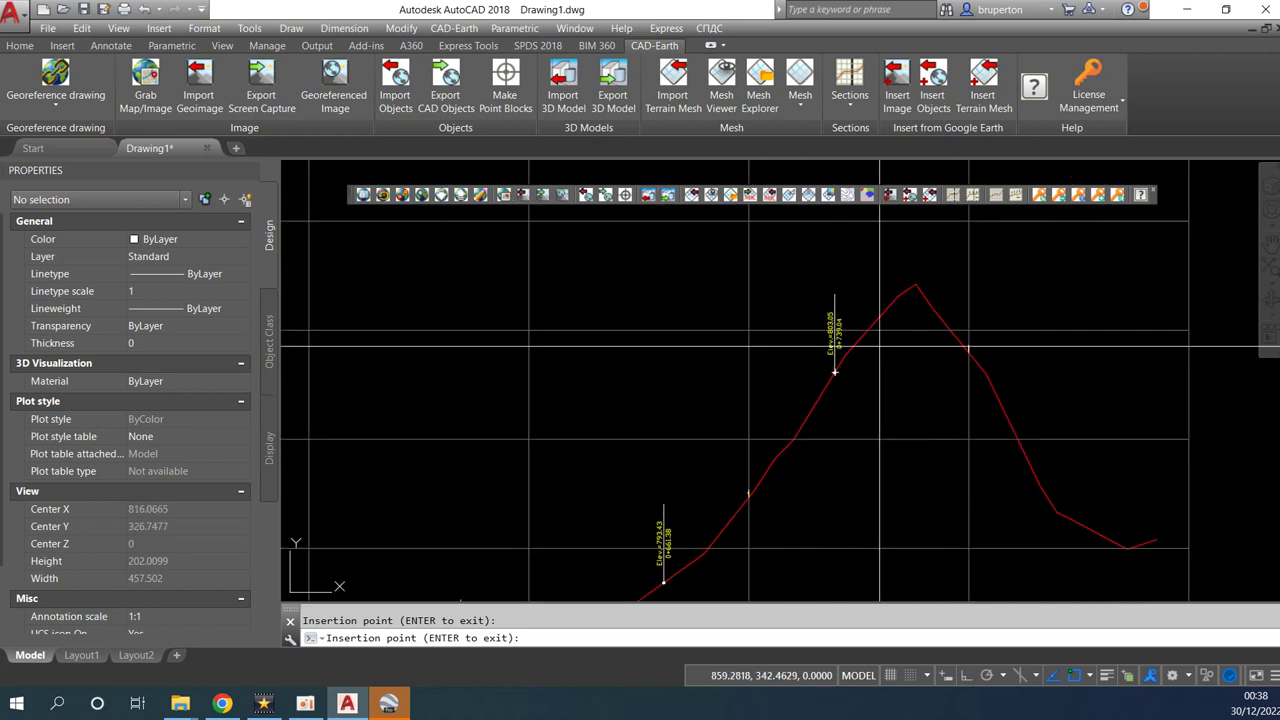
middle_drag(832, 371, 677, 383)
click(888, 500)
scroll(886, 500, down, 5)
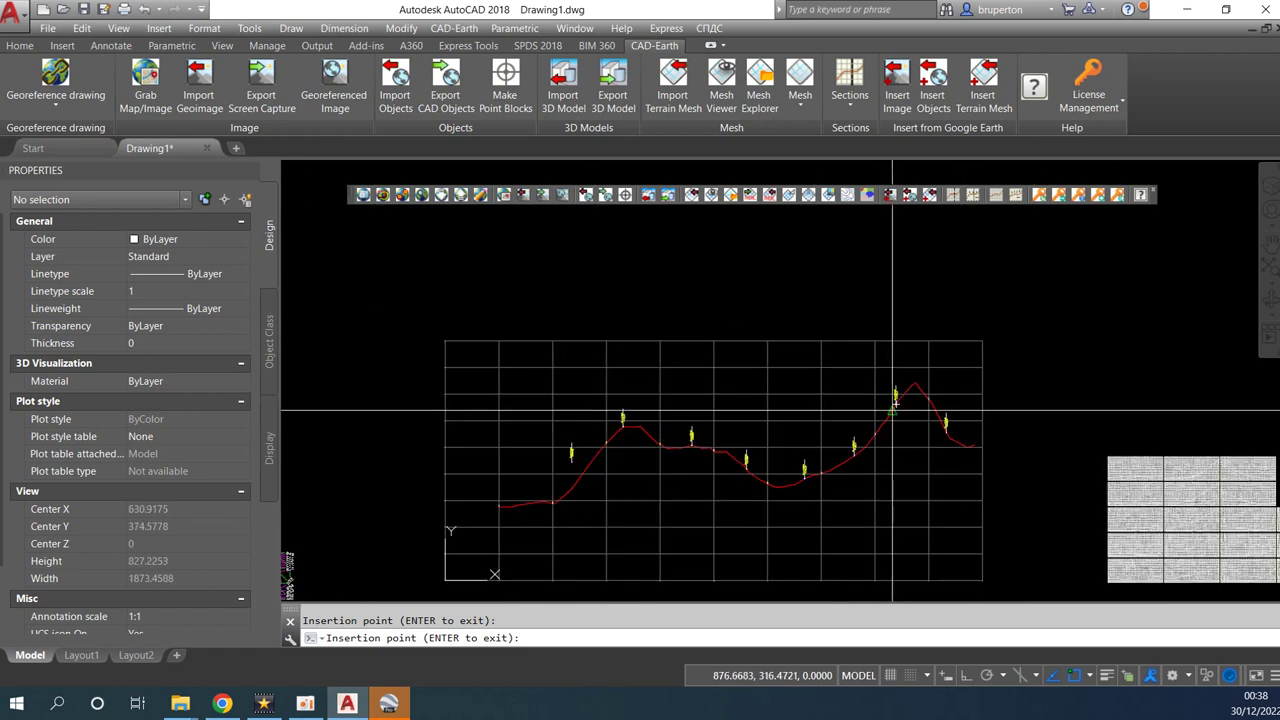
scroll(667, 298, up, 5)
scroll(667, 298, up, 4)
scroll(667, 298, down, 6)
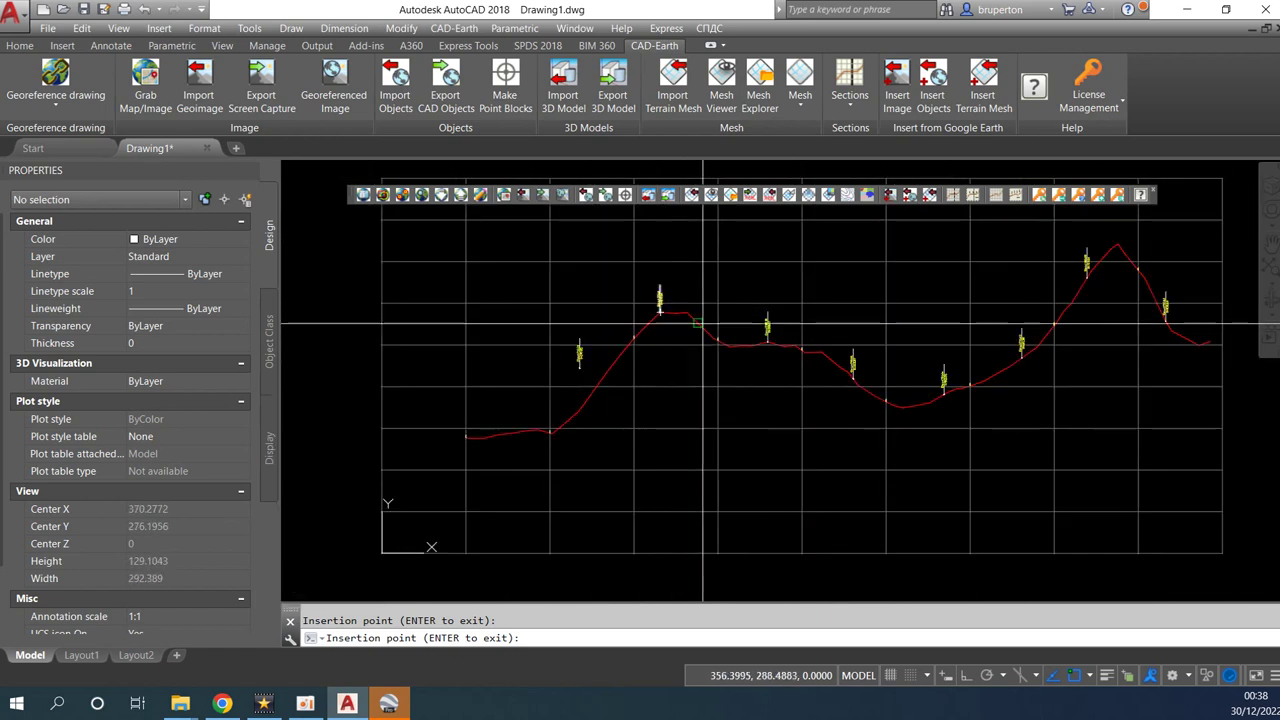
scroll(676, 363, down, 2)
scroll(685, 355, down, 2)
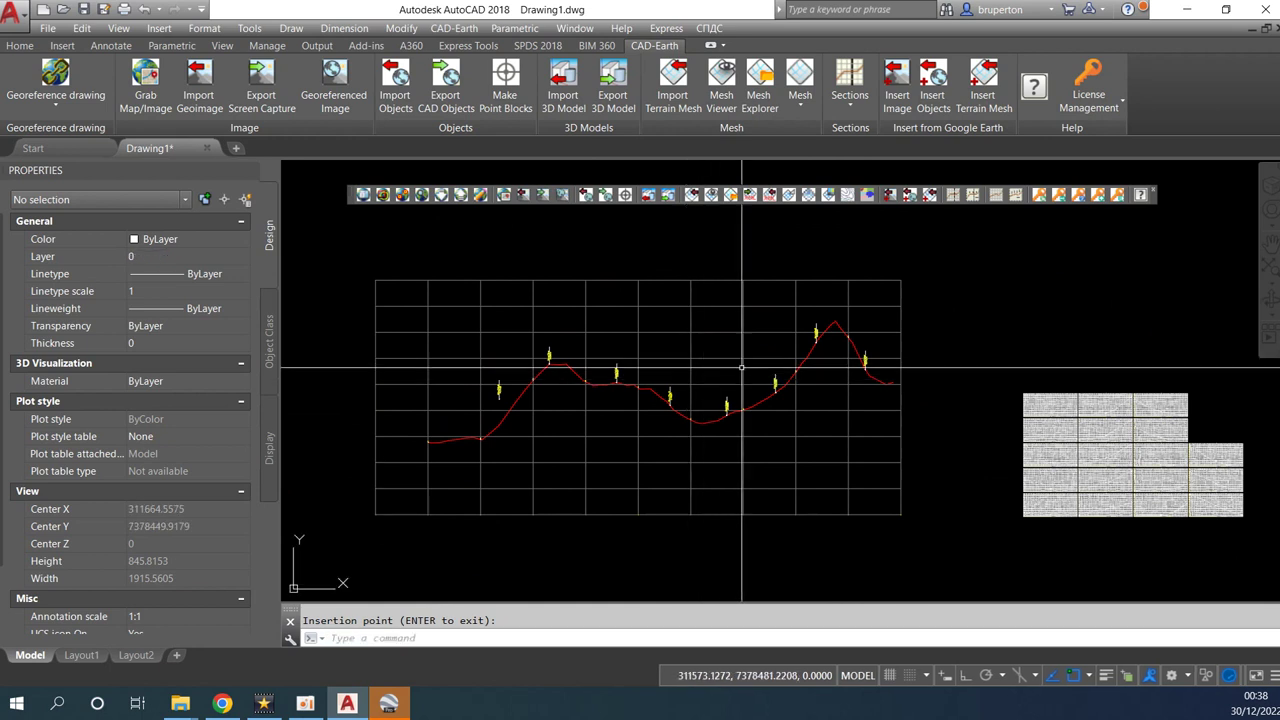
middle_drag(778, 406, 616, 376)
scroll(981, 413, up, 5)
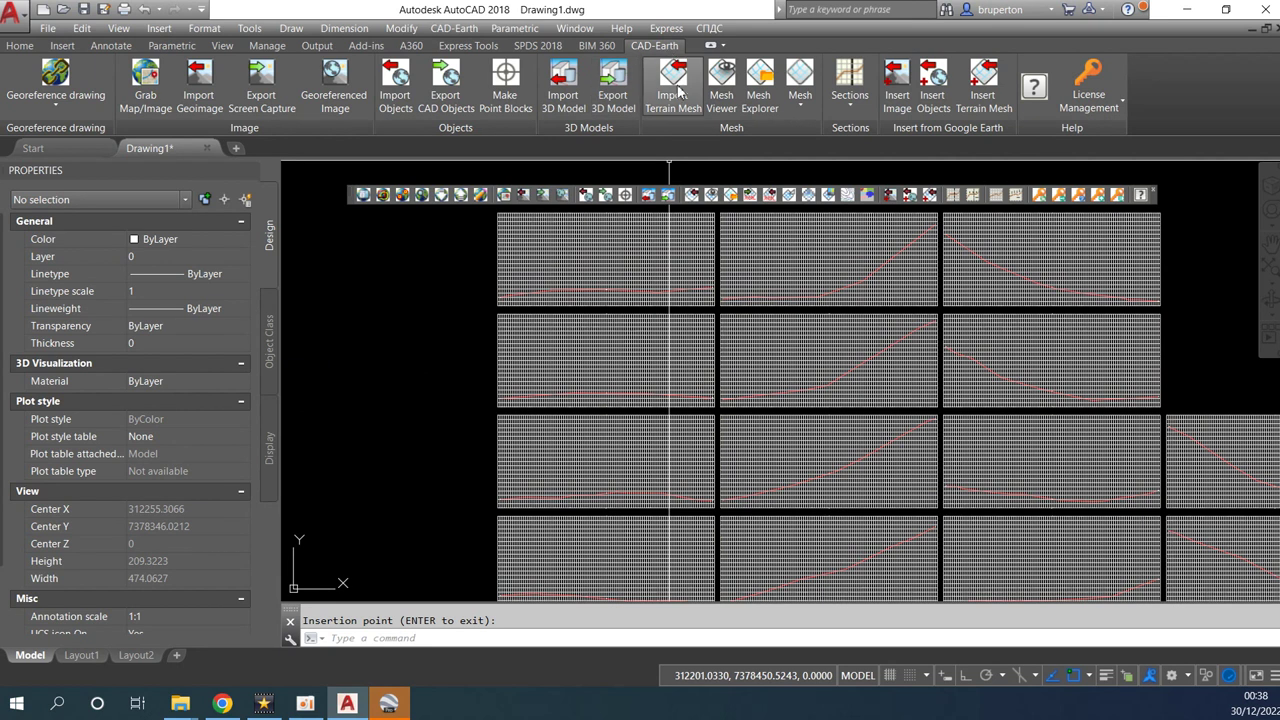
Start profile annotation from the Sections list and pick a cross-section drawing.
click(851, 106)
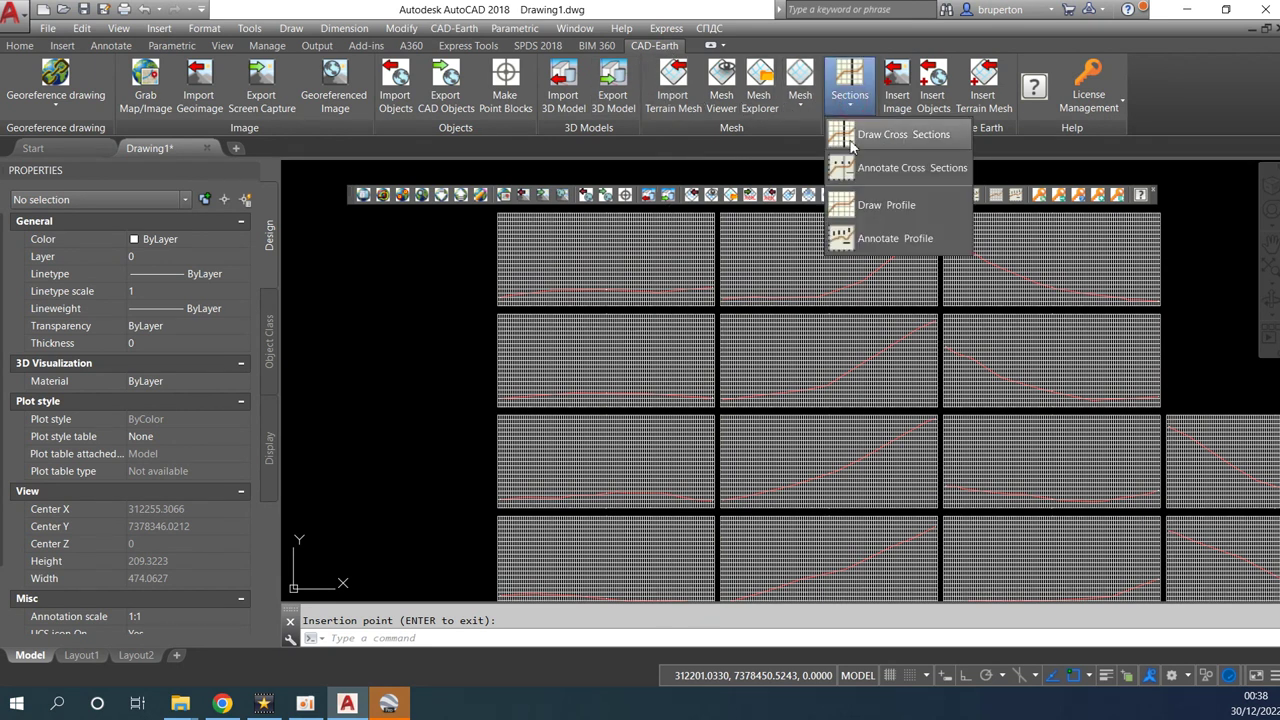
click(897, 240)
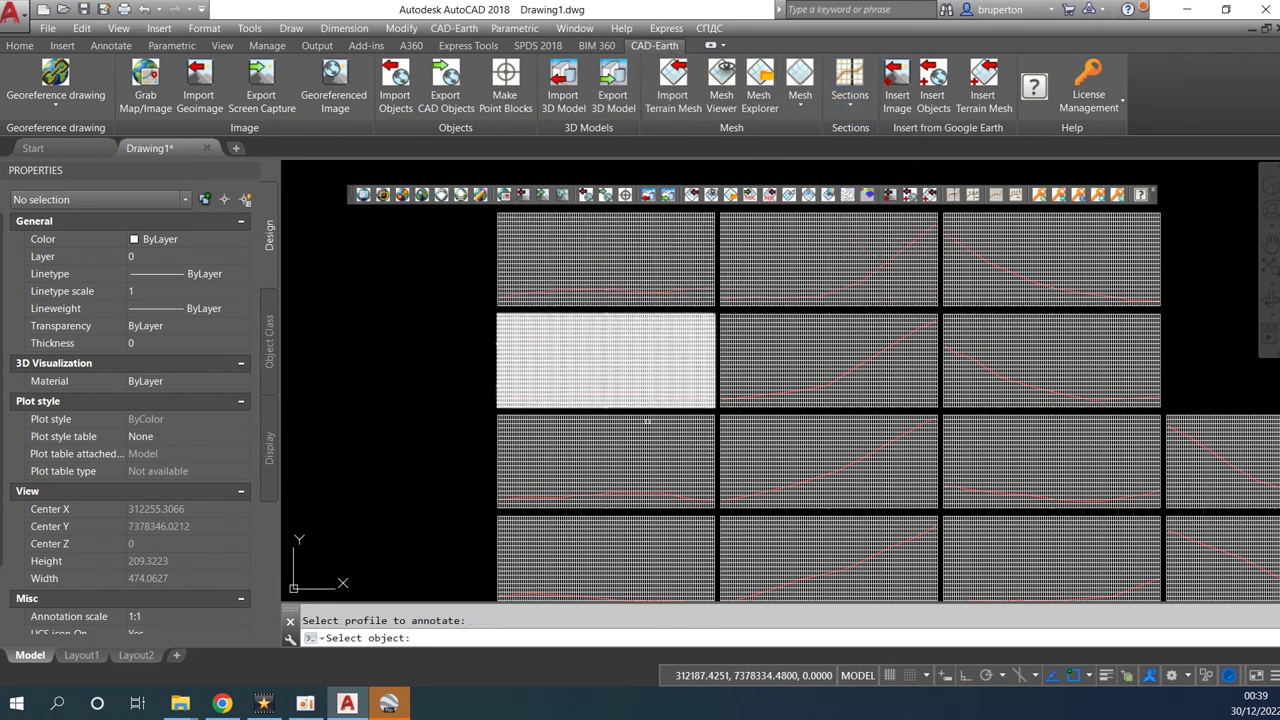
middle_drag(700, 420, 563, 334)
middle_drag(835, 492, 635, 397)
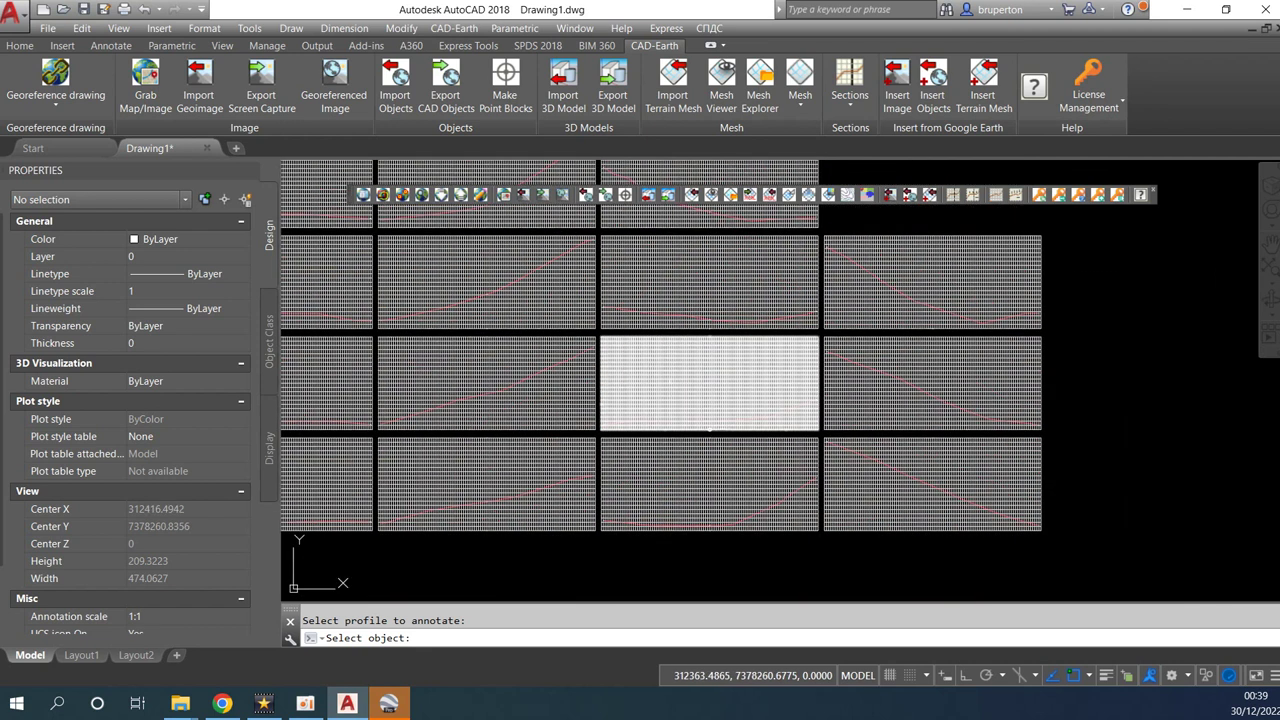
middle_drag(709, 430, 988, 492)
click(529, 354)
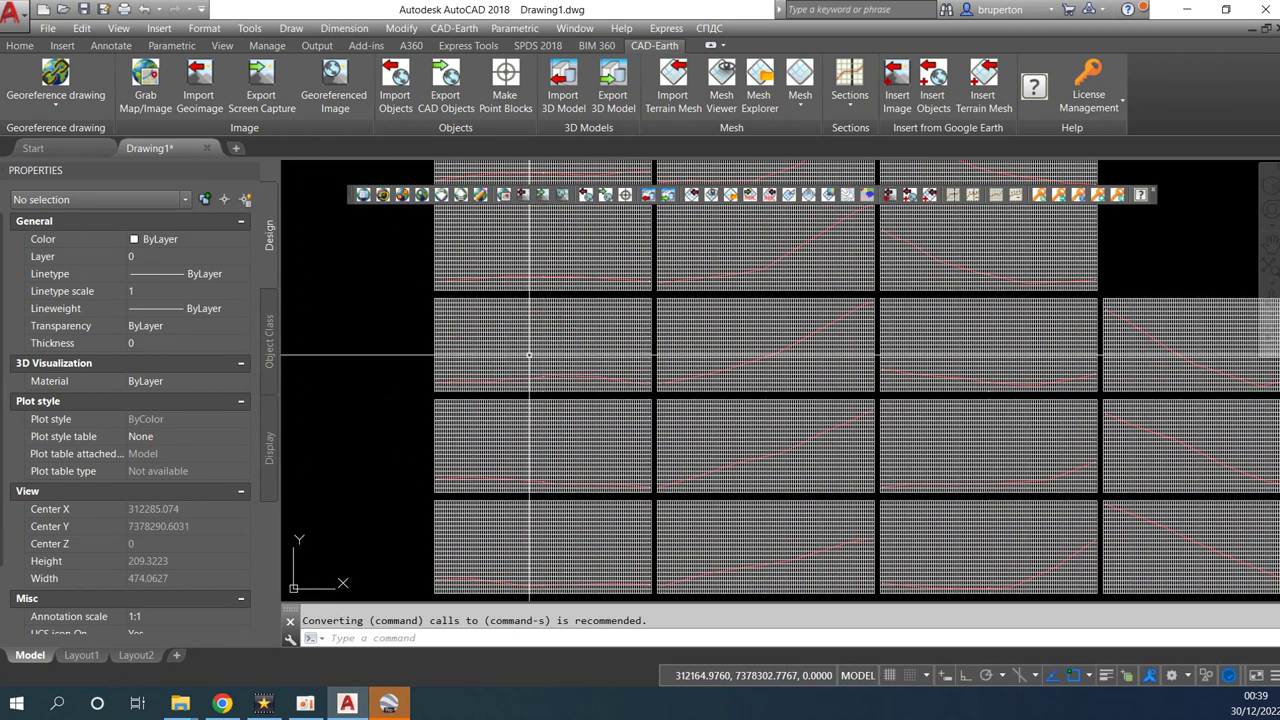
Cancel the selection, then reopen the Sections tool list with all section panels in view.
scroll(515, 354, up, 6)
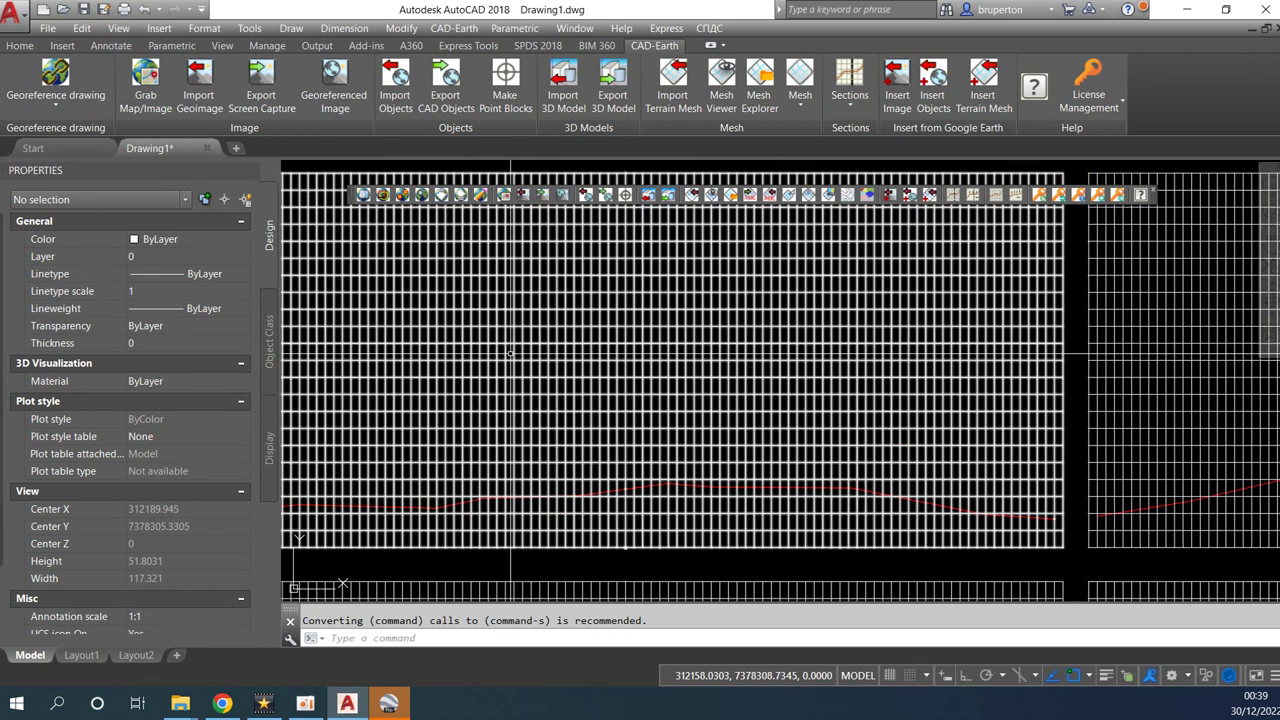
scroll(511, 354, down, 4)
click(519, 377)
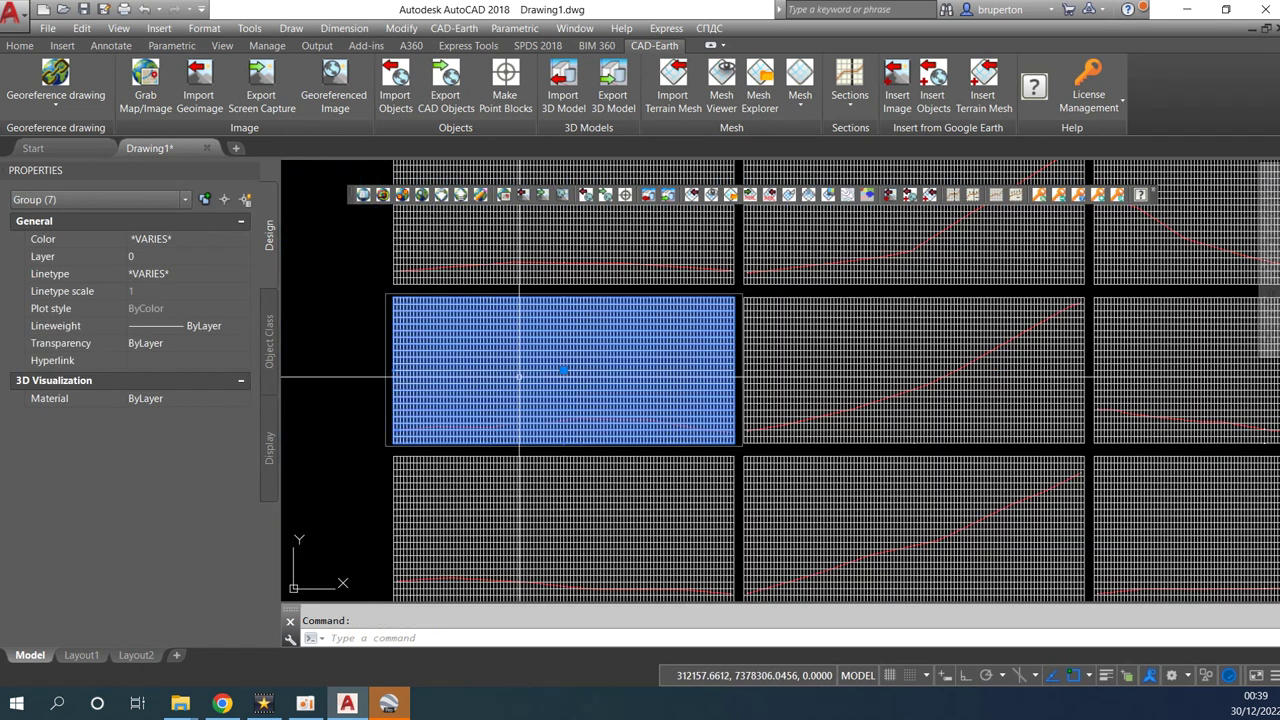
key(Escape)
click(799, 112)
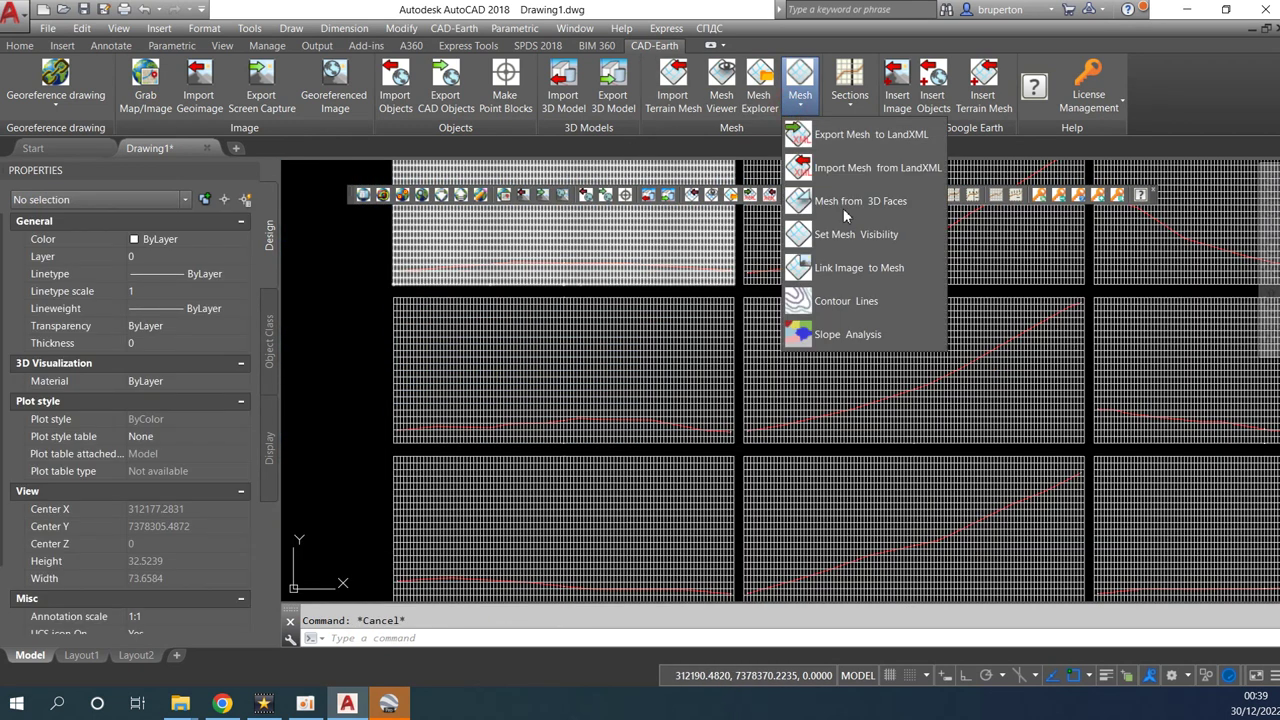
click(859, 267)
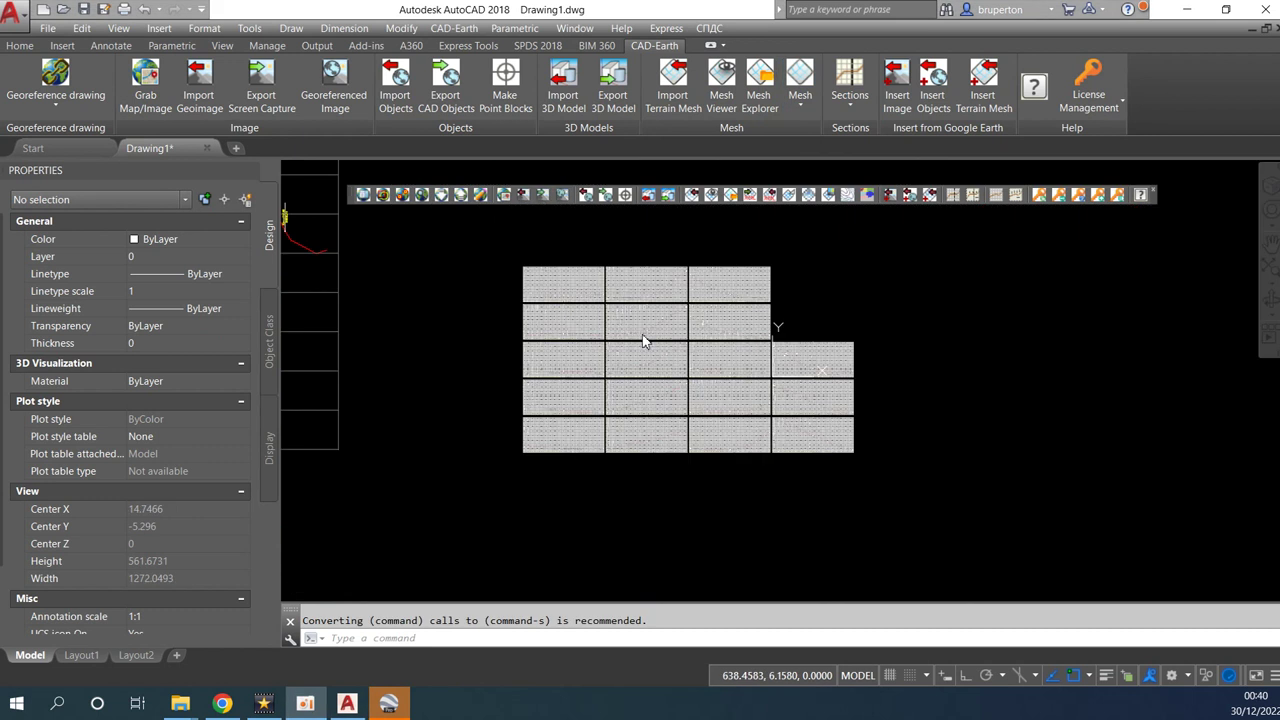
click(838, 108)
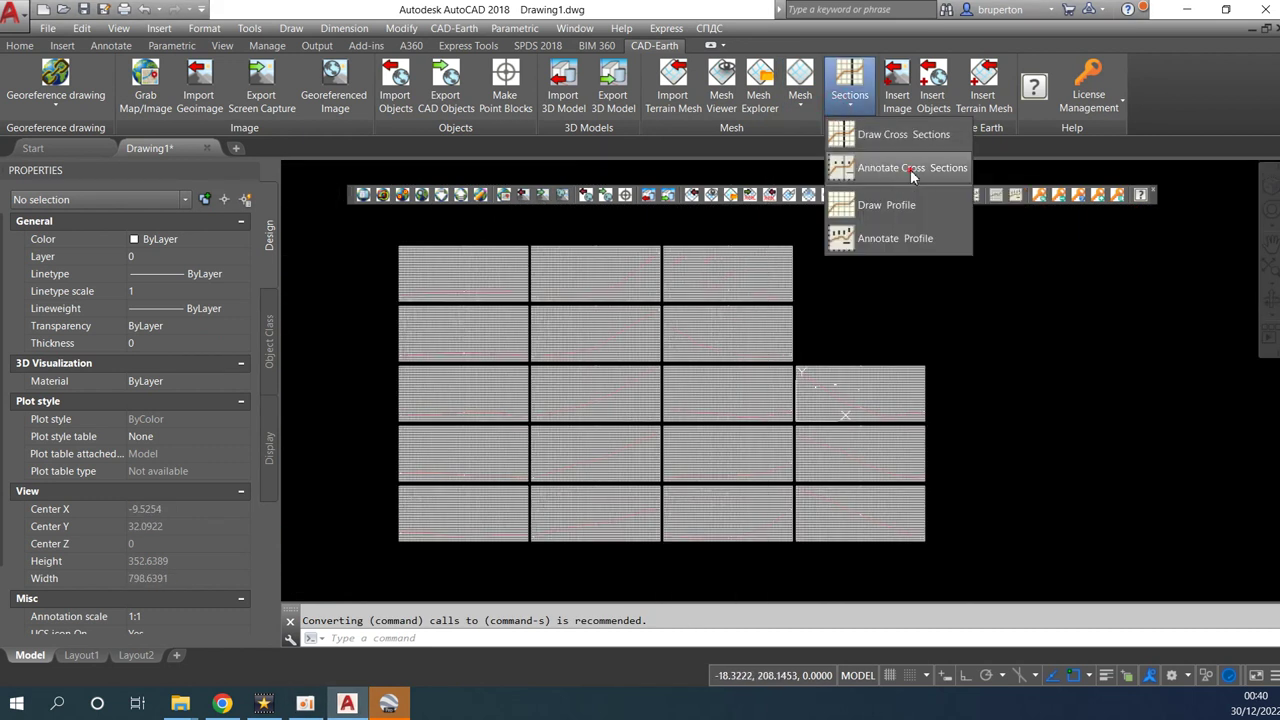
Annotate the top-left cross section, accepting the annotation settings.
click(899, 169)
scroll(459, 250, up, 2)
middle_drag(463, 265, 638, 305)
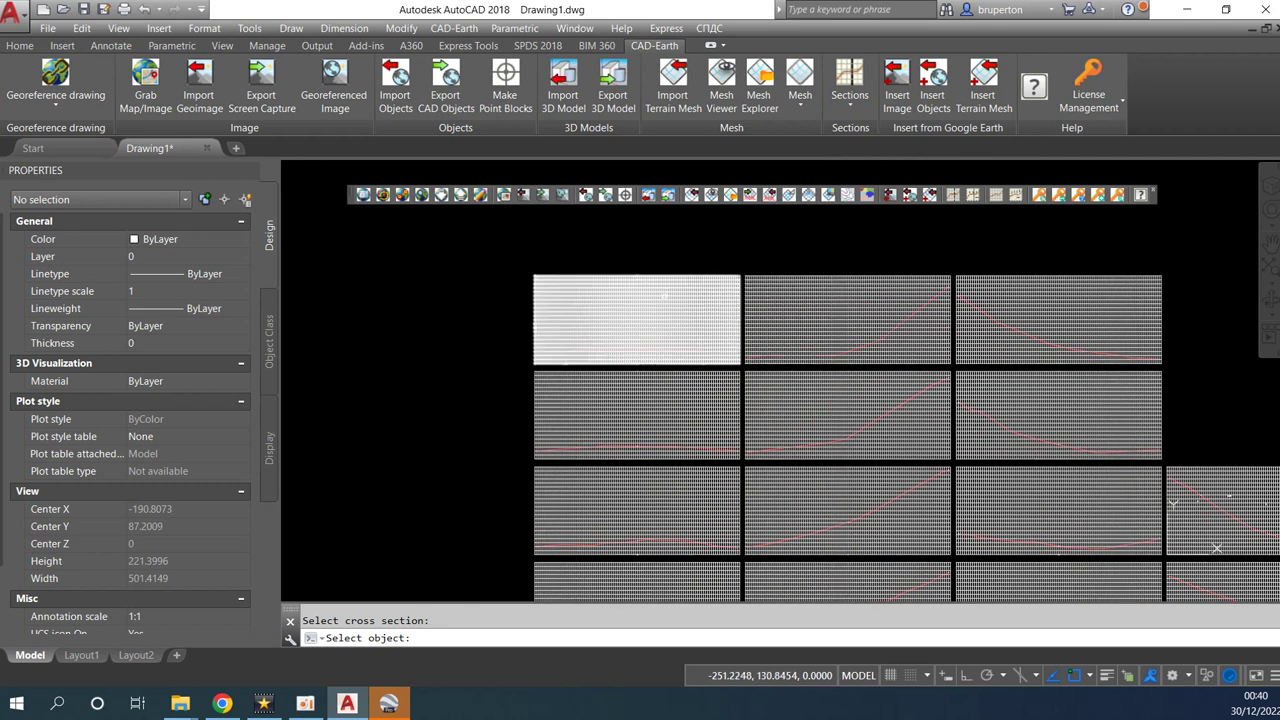
click(695, 333)
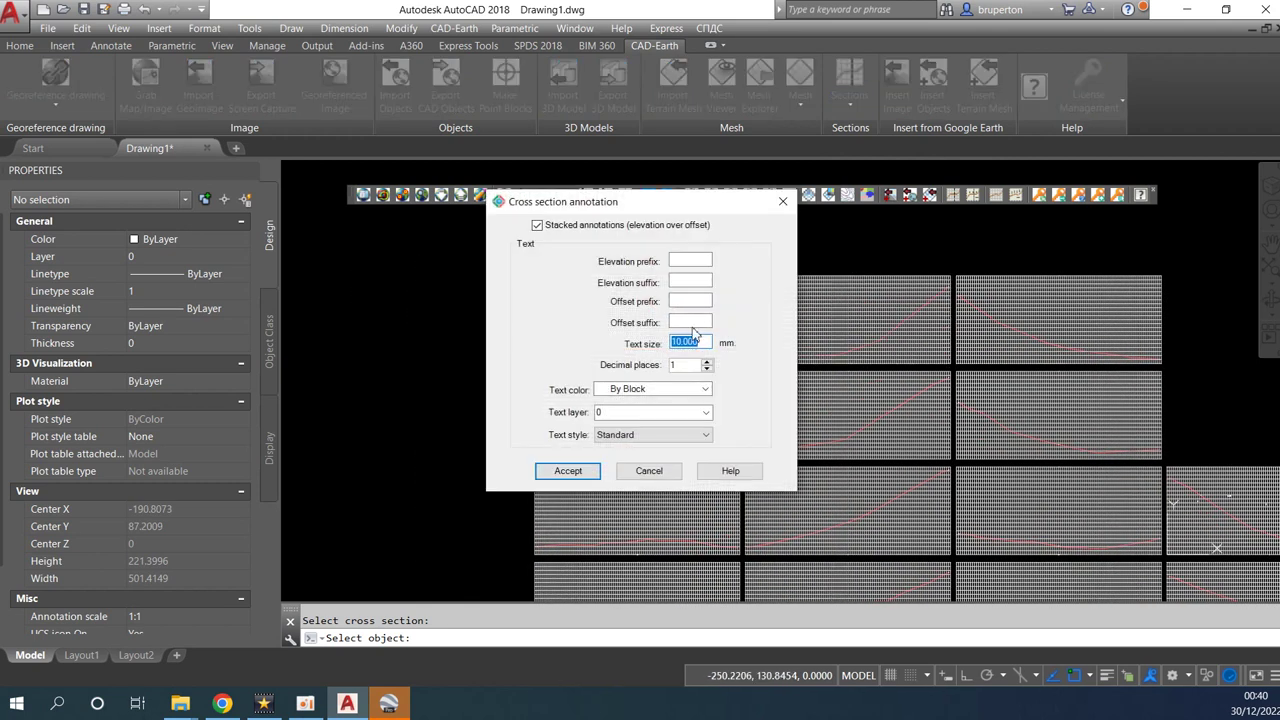
click(568, 471)
Place elevation labels 796.8–796.6 at stations 17.4–23.3, end placement, and view the whole drawing.
scroll(640, 345, up, 3)
scroll(640, 345, up, 2)
scroll(640, 345, up, 1)
scroll(600, 350, up, 2)
scroll(583, 360, up, 1)
scroll(577, 350, down, 1)
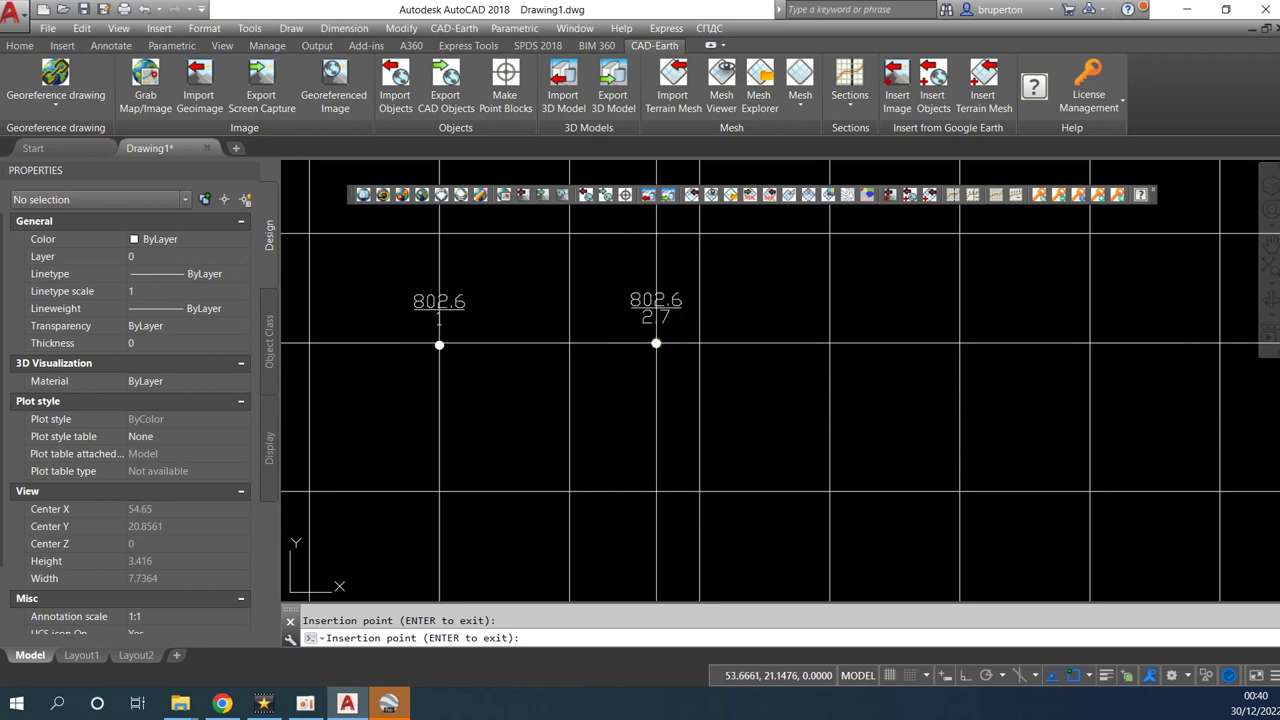
scroll(656, 343, up, 2)
scroll(656, 343, down, 3)
scroll(640, 338, down, 5)
scroll(610, 332, down, 5)
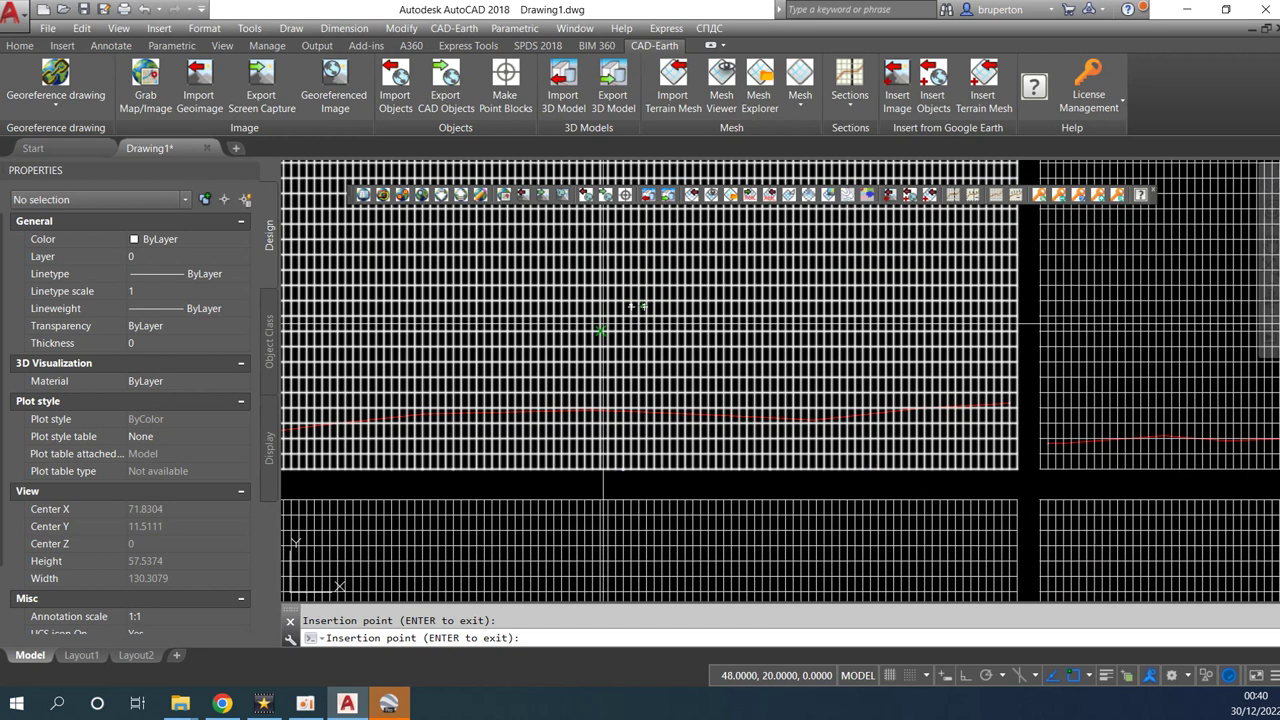
scroll(569, 440, up, 3)
scroll(580, 420, up, 2)
scroll(606, 385, down, 5)
scroll(606, 385, up, 6)
scroll(660, 350, up, 4)
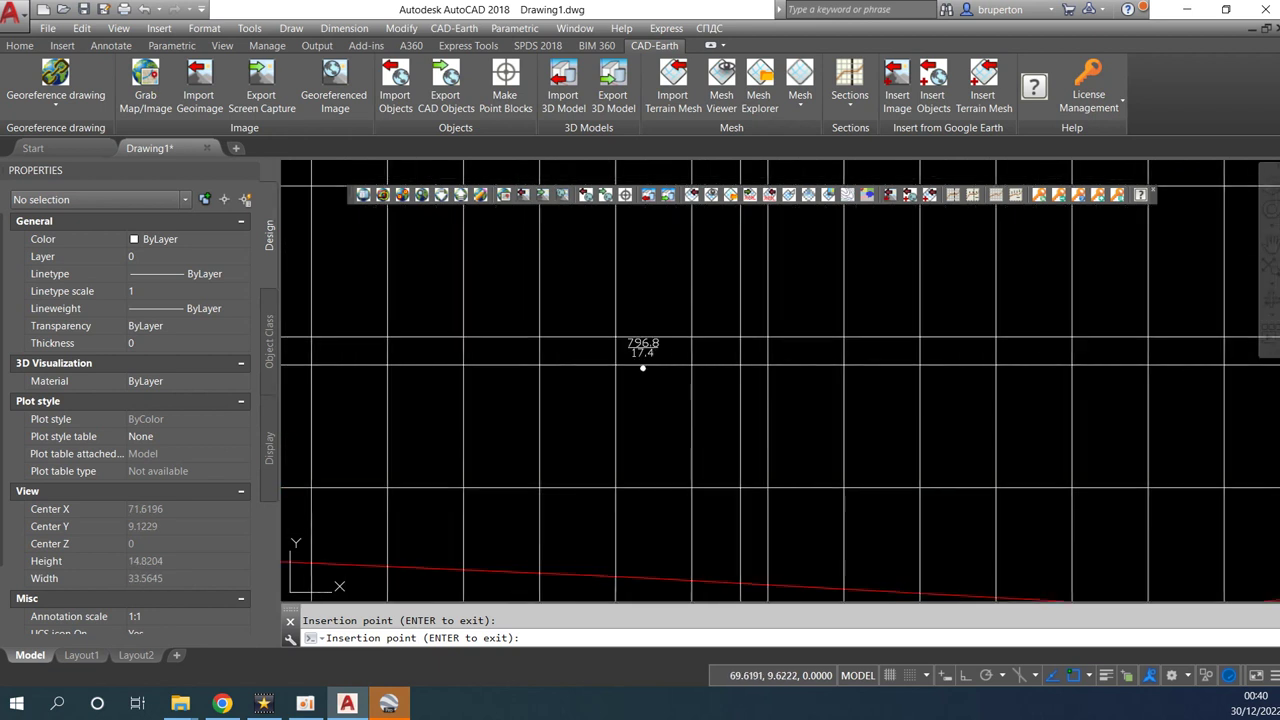
click(786, 370)
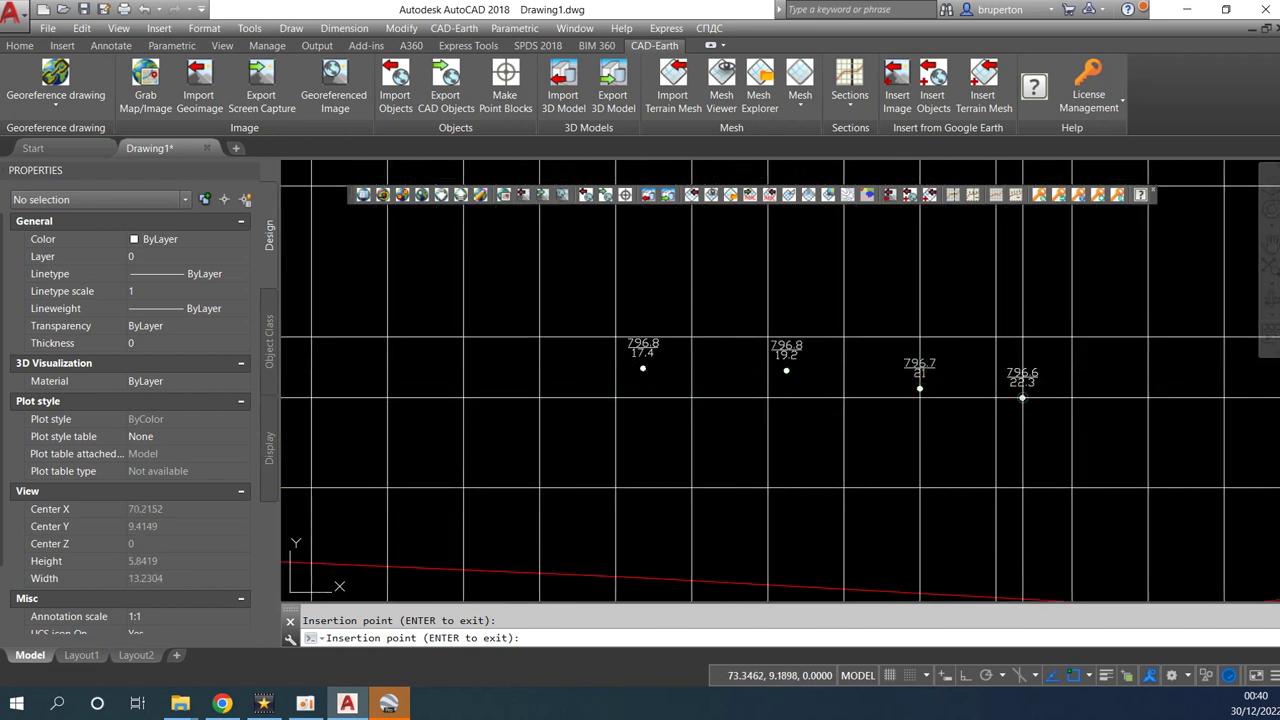
scroll(1000, 400, down, 6)
key(Return)
scroll(941, 380, down, 8)
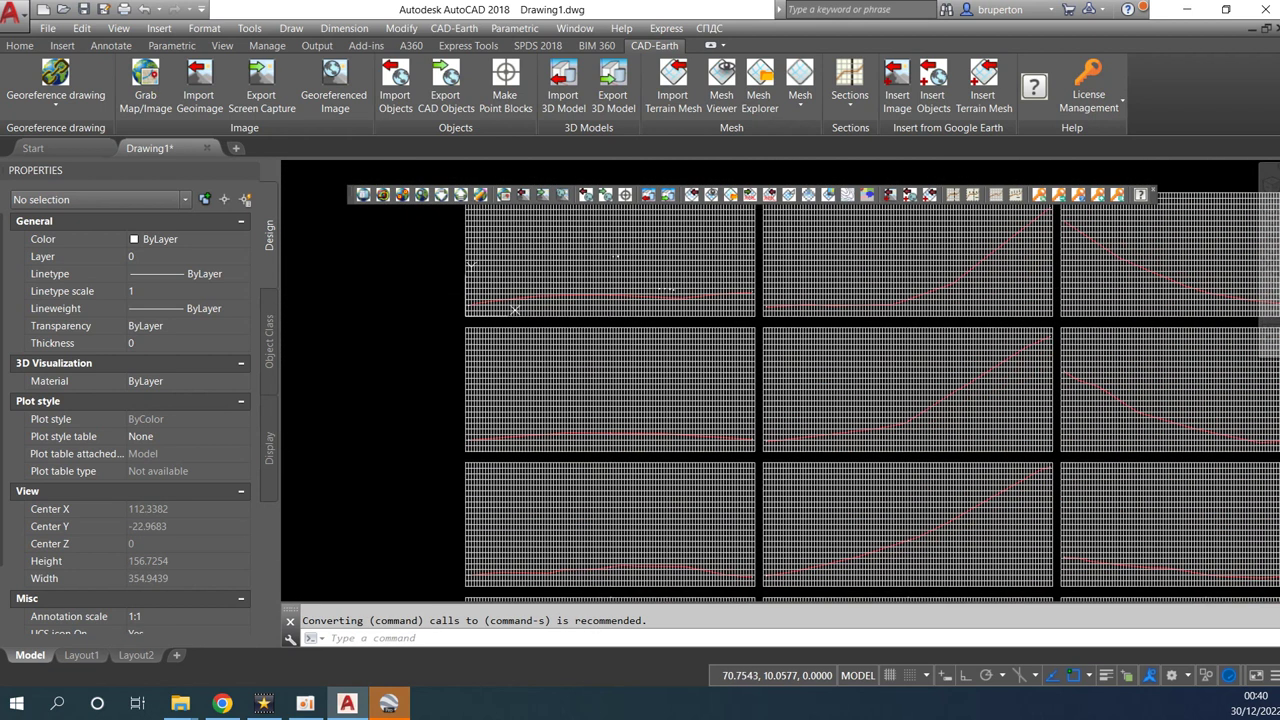
middle_click(515, 310)
middle_drag(822, 311, 750, 330)
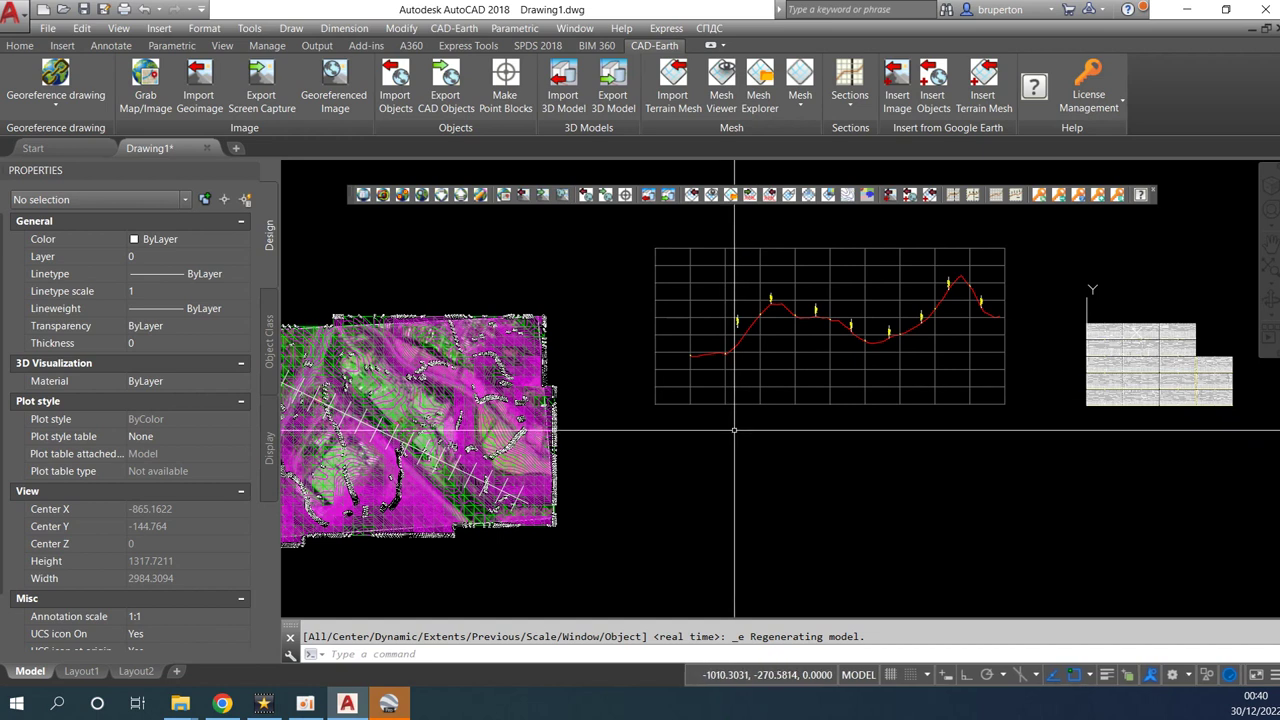
Delete the closed boundary polyline at the mesh's left edge.
scroll(1069, 429, up, 2)
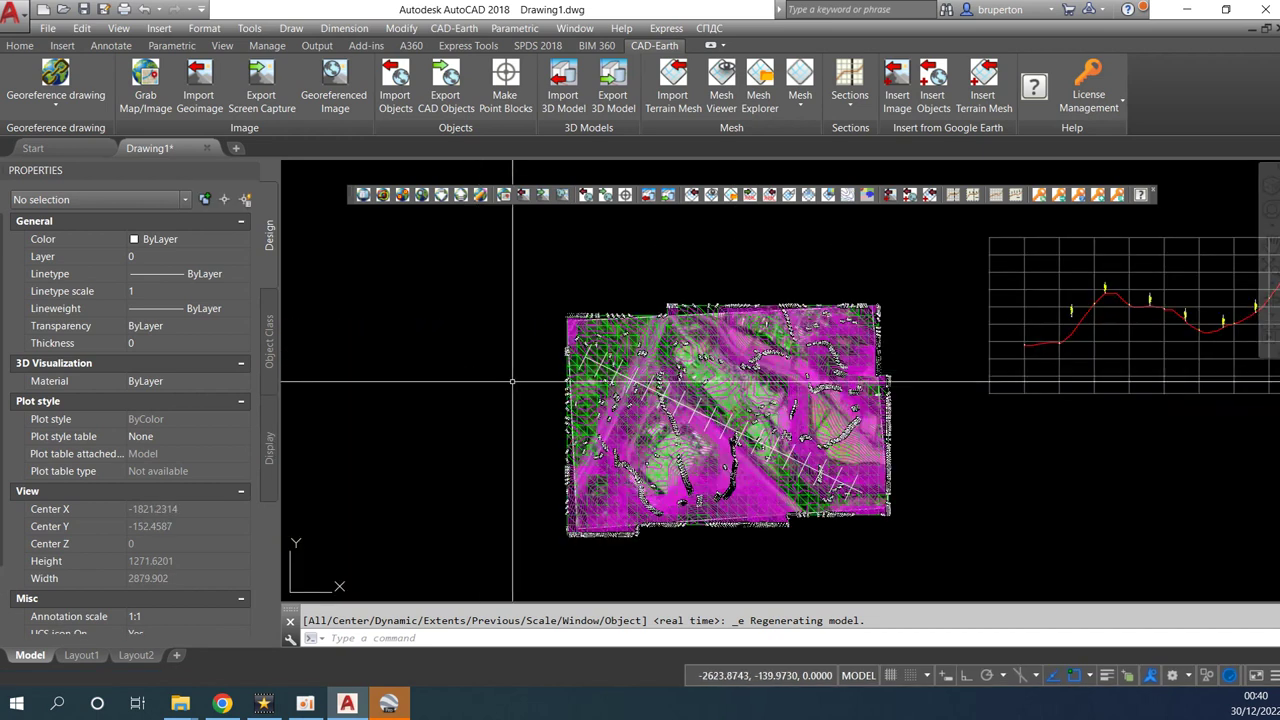
scroll(595, 459, up, 5)
scroll(562, 460, up, 2)
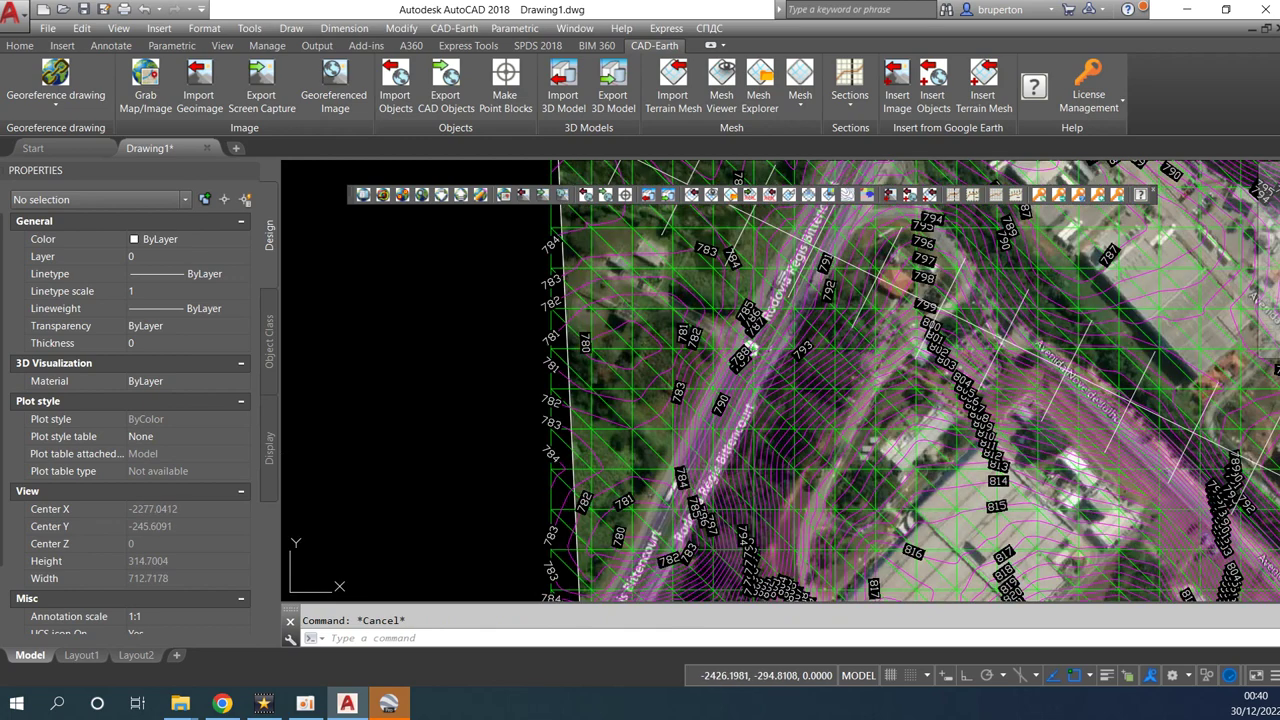
scroll(573, 424, up, 5)
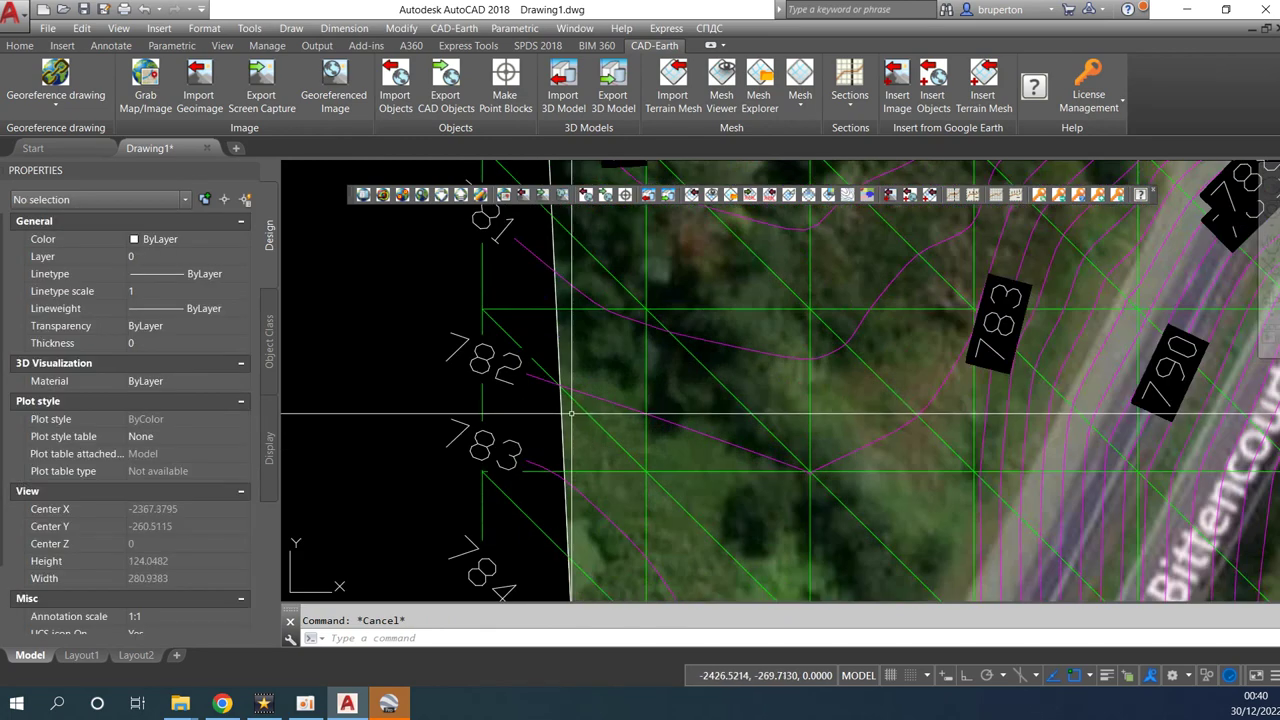
click(545, 409)
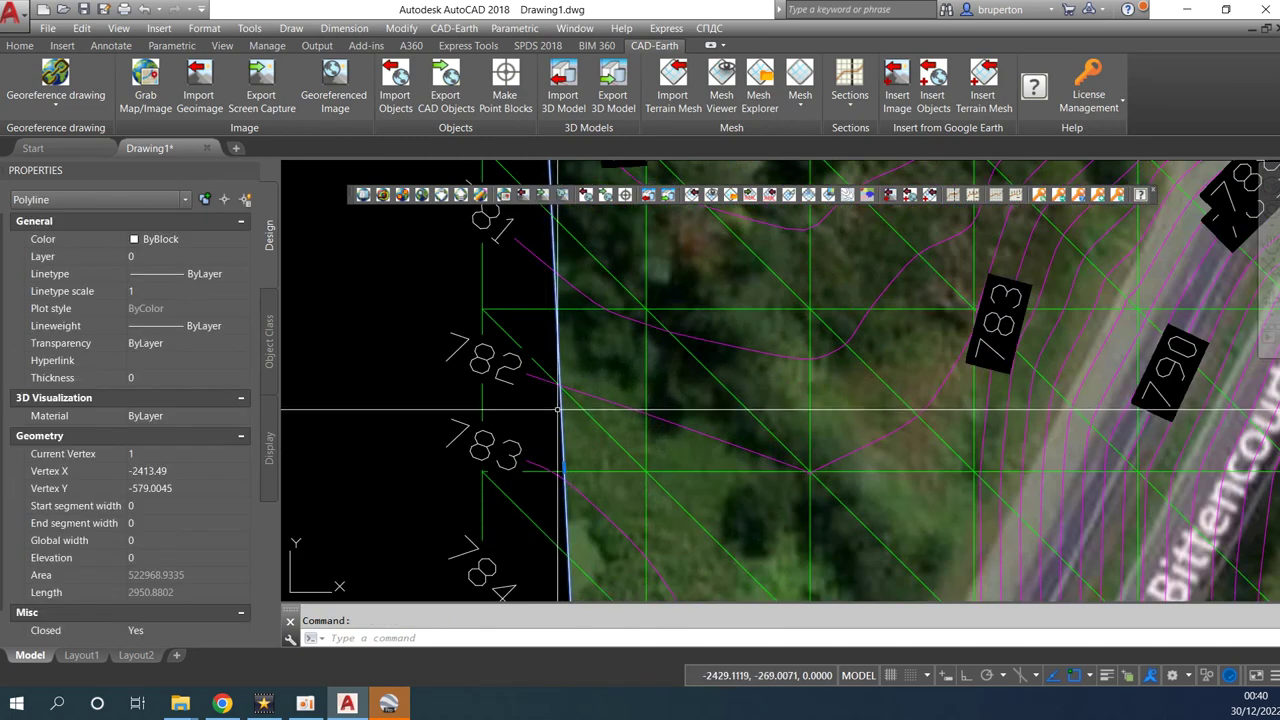
key(Delete)
Erase the satellite image under the terrain mesh and confirm its removal.
click(557, 409)
scroll(530, 390, down, 5)
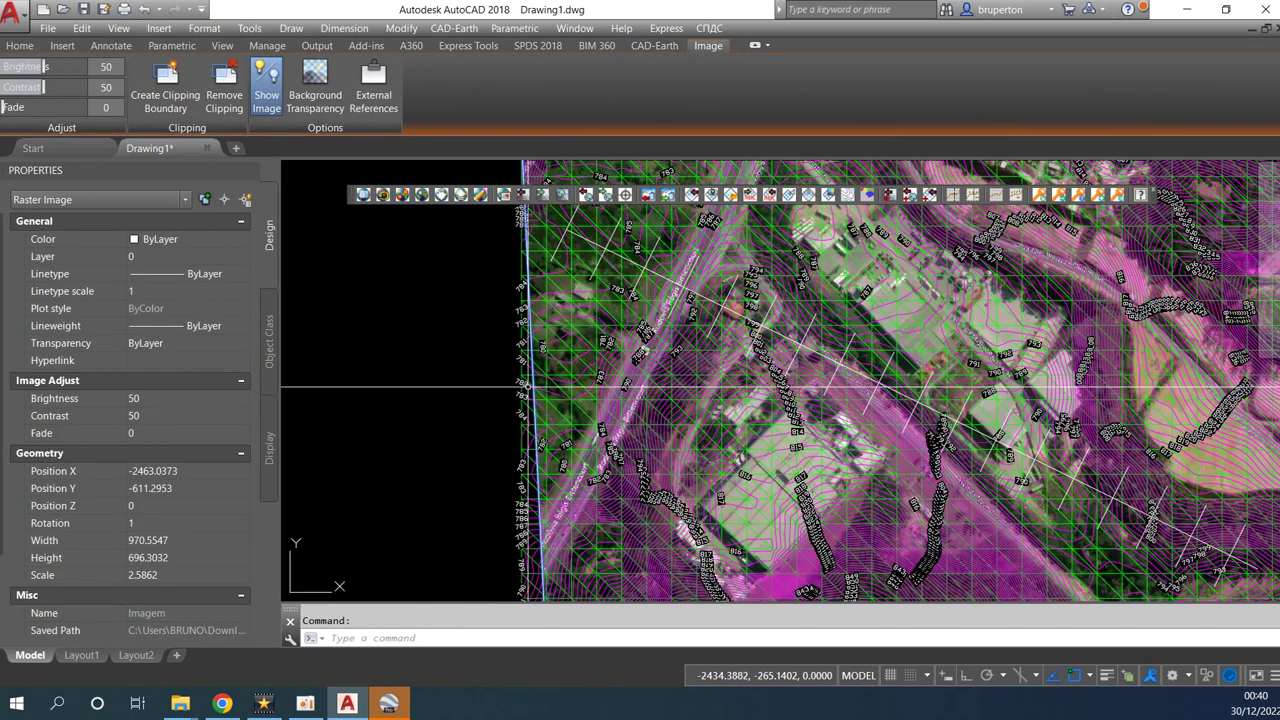
text(e)
key(Return)
click(598, 378)
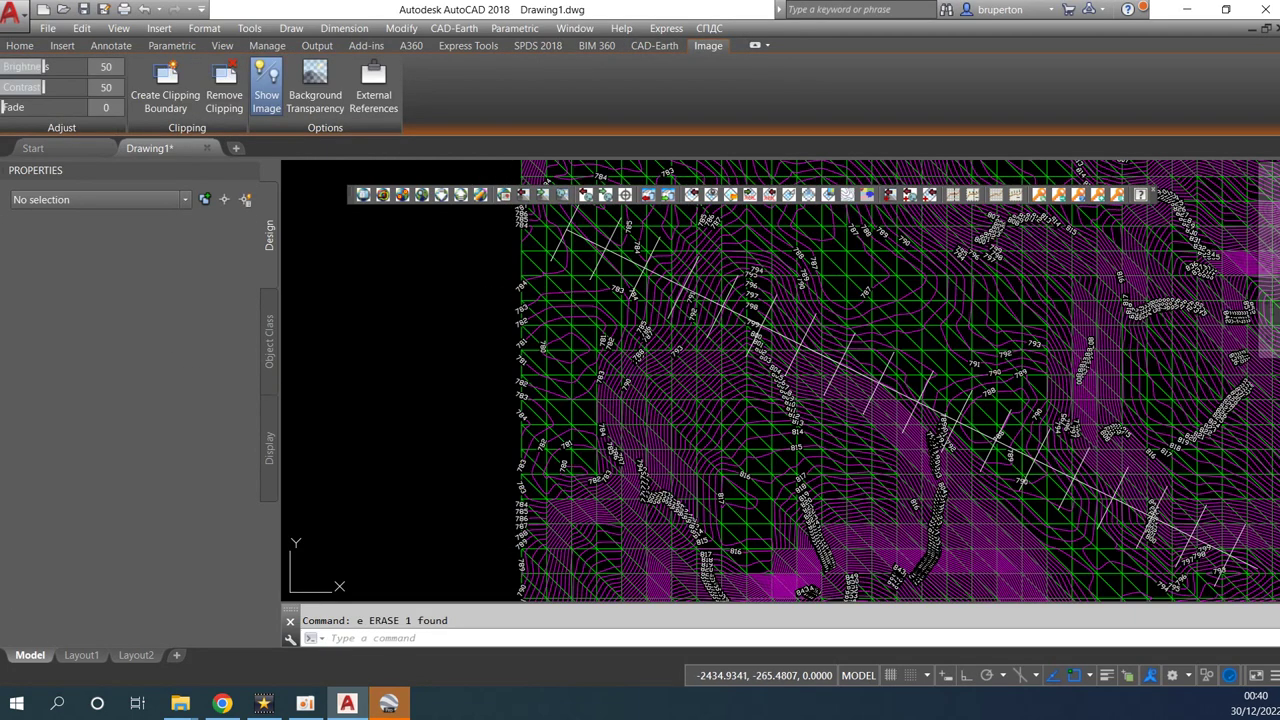
scroll(654, 388, down, 3)
middle_click(654, 388)
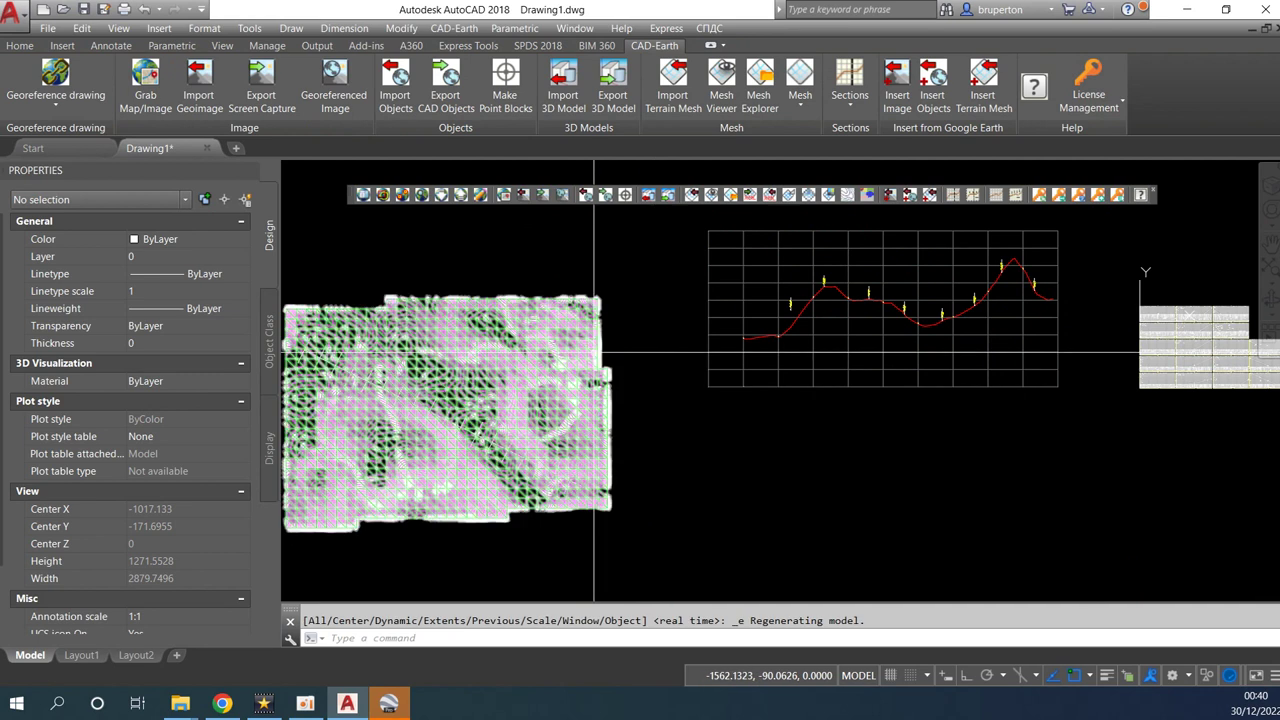
Insert Imagem.jpg from Downloads as a CAD-Earth georeferenced image with default settings.
click(330, 90)
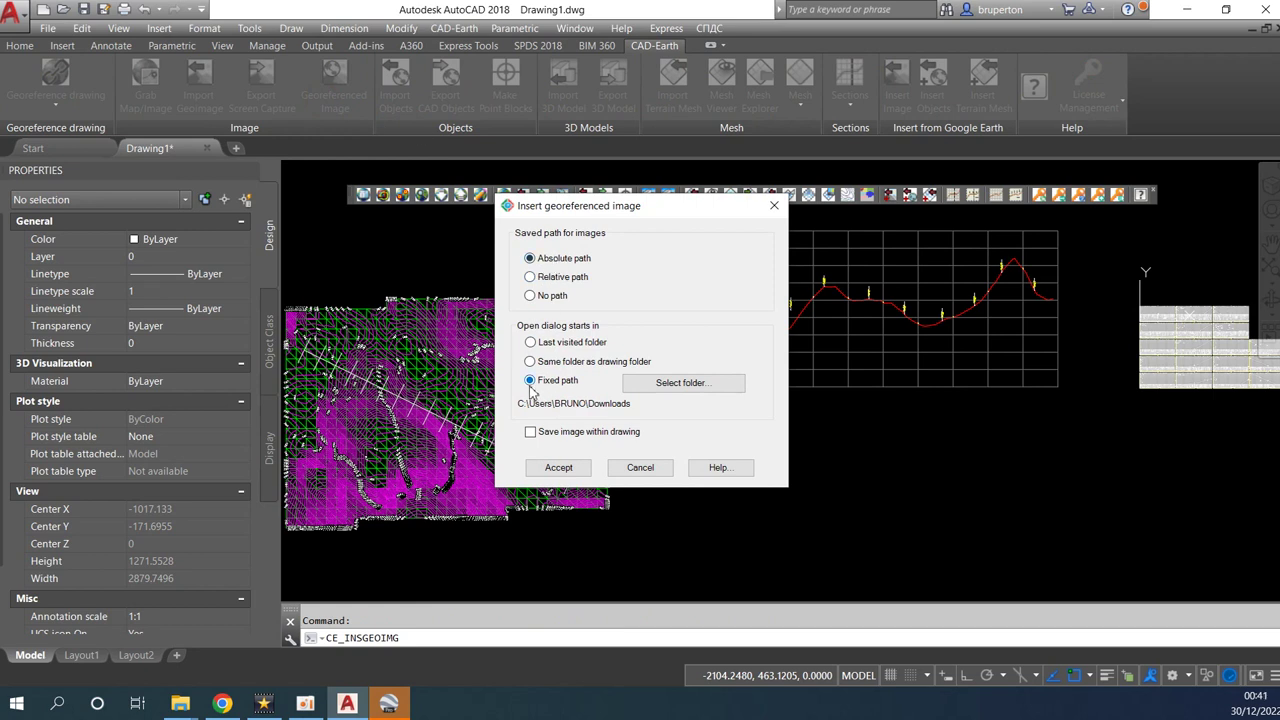
click(667, 386)
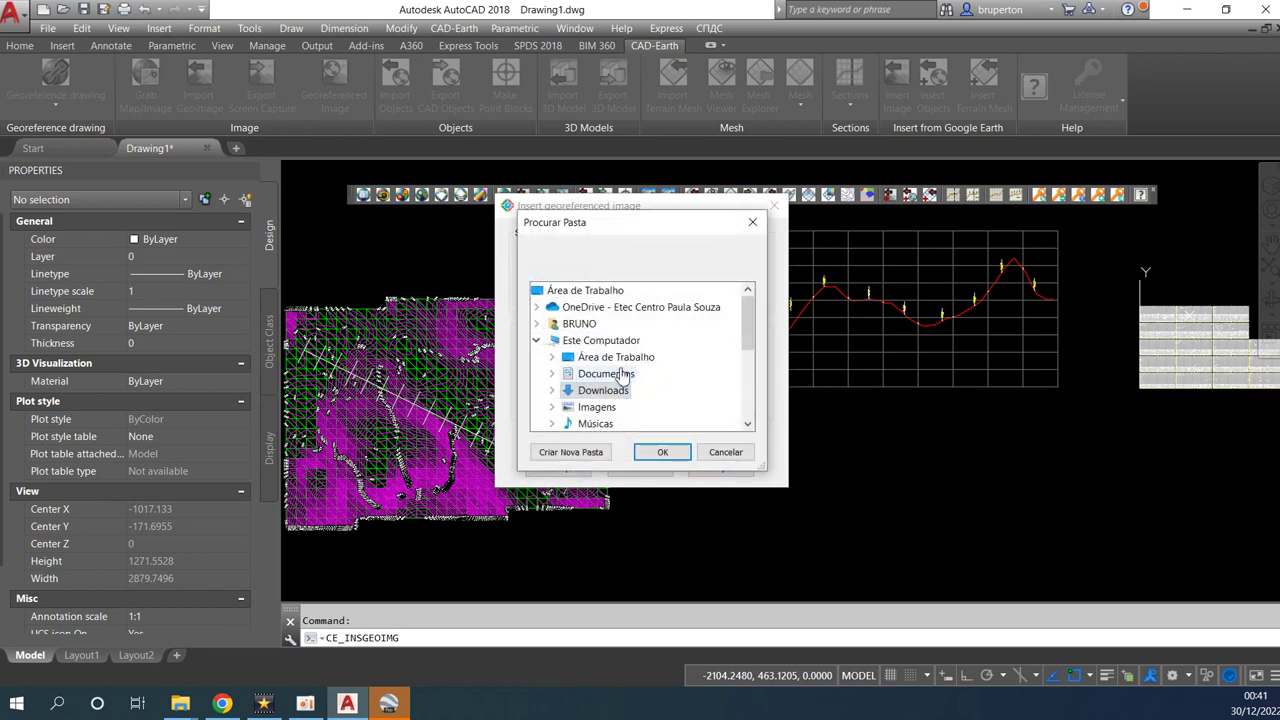
click(660, 453)
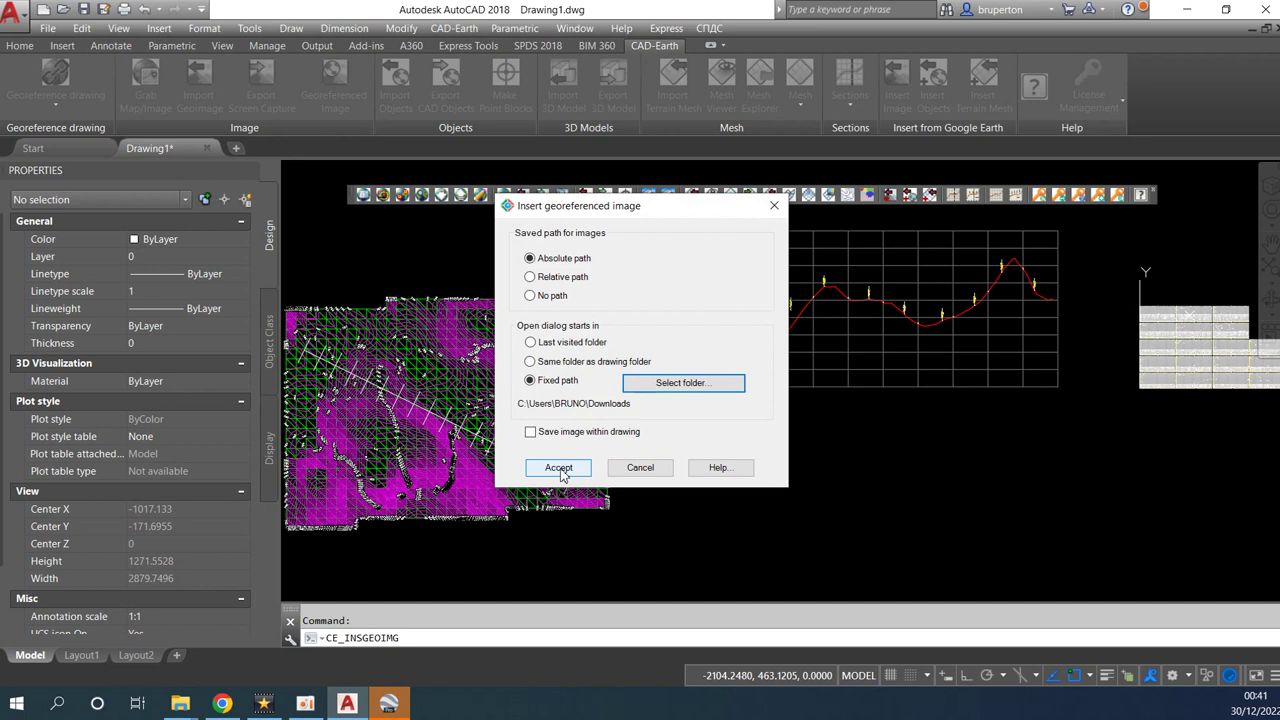
click(559, 470)
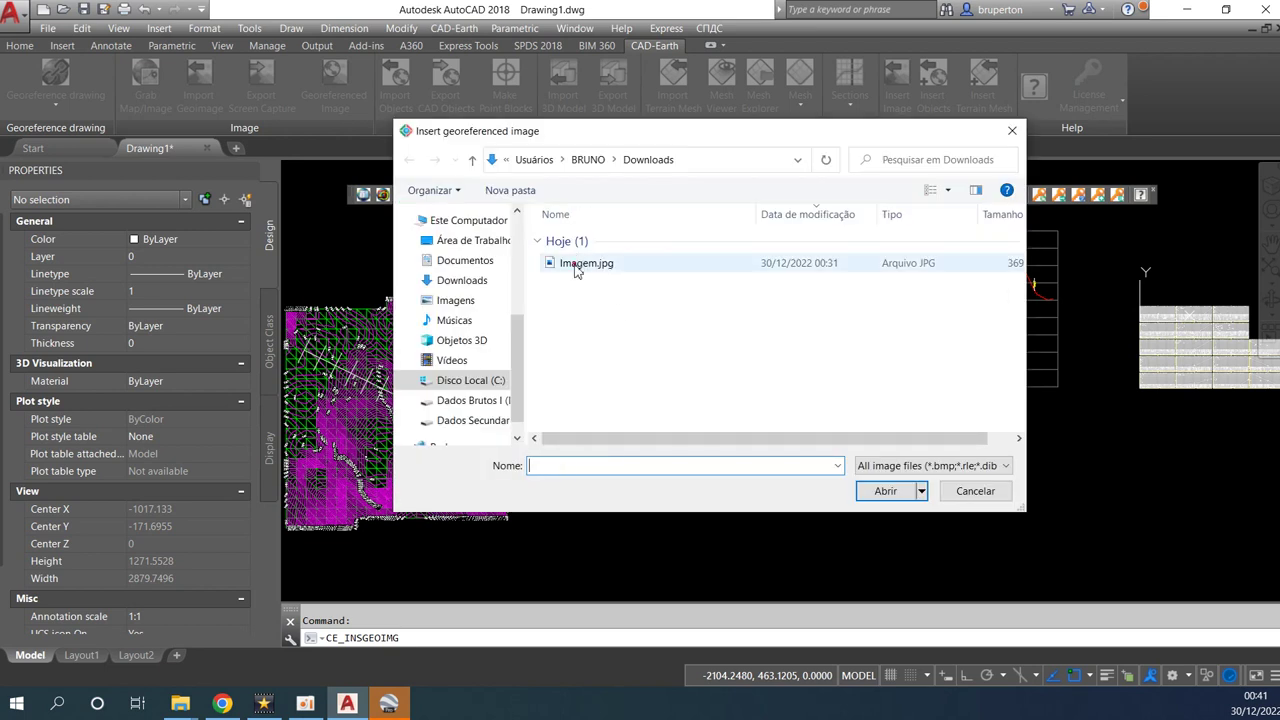
click(576, 268)
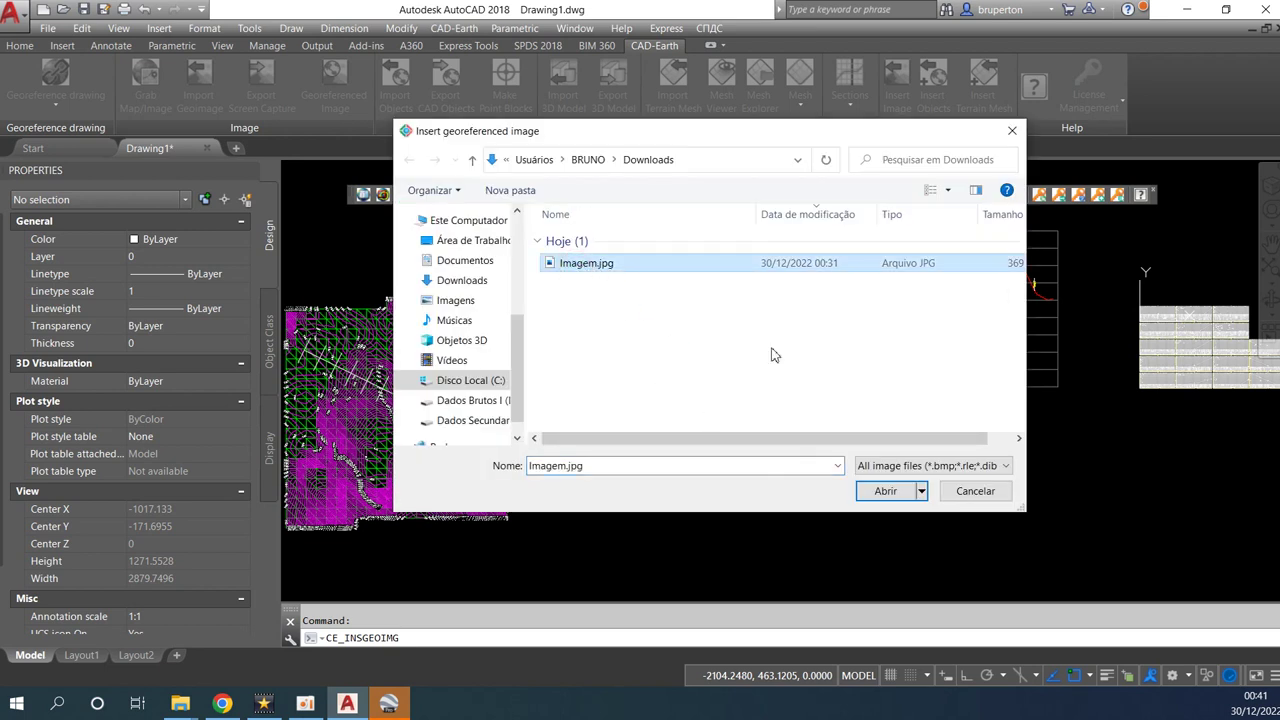
click(885, 492)
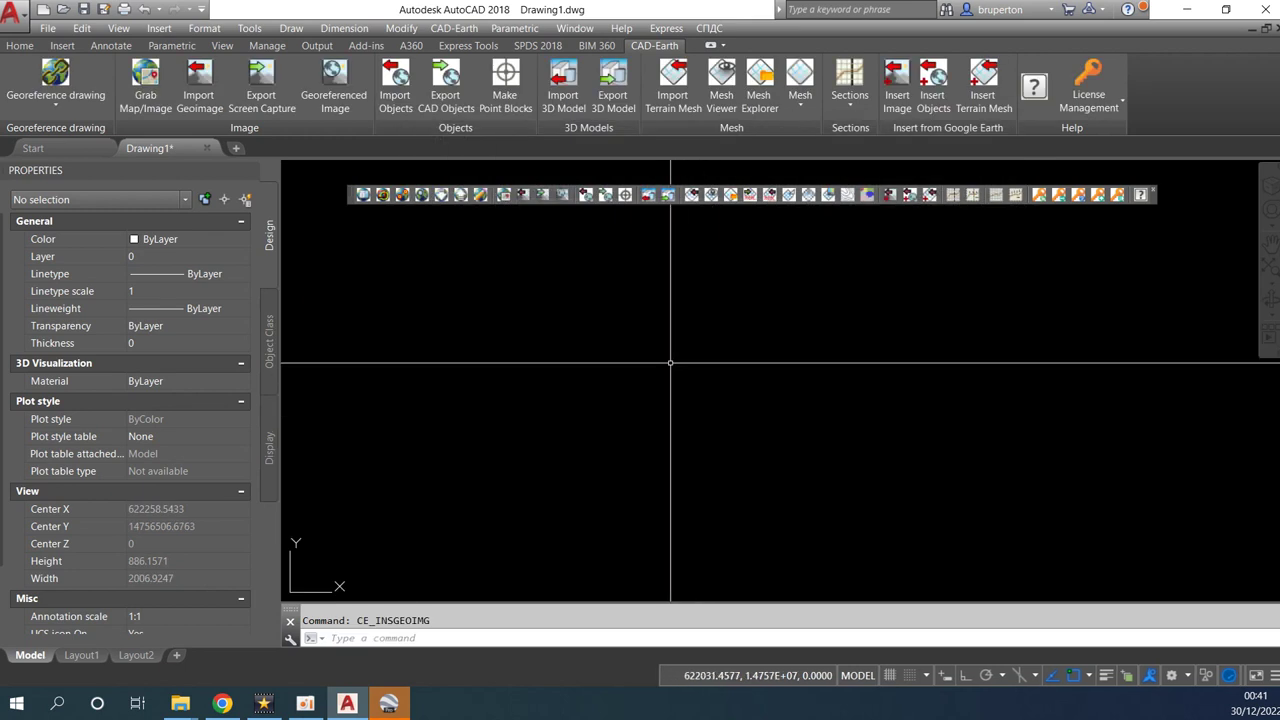
Zoom in to locate the inserted image as a small patch far from the mesh.
scroll(763, 271, up, 10)
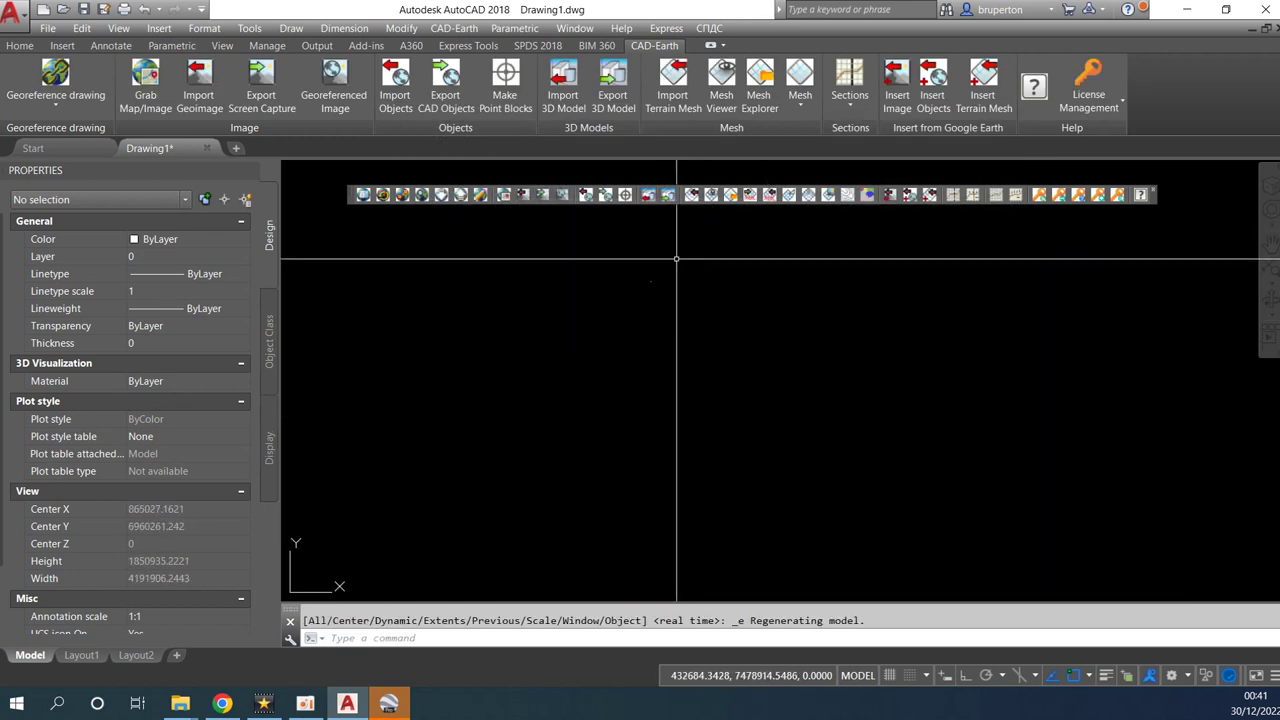
scroll(597, 346, up, 10)
scroll(597, 280, up, 8)
scroll(597, 280, up, 5)
scroll(645, 395, down, 5)
scroll(649, 374, down, 3)
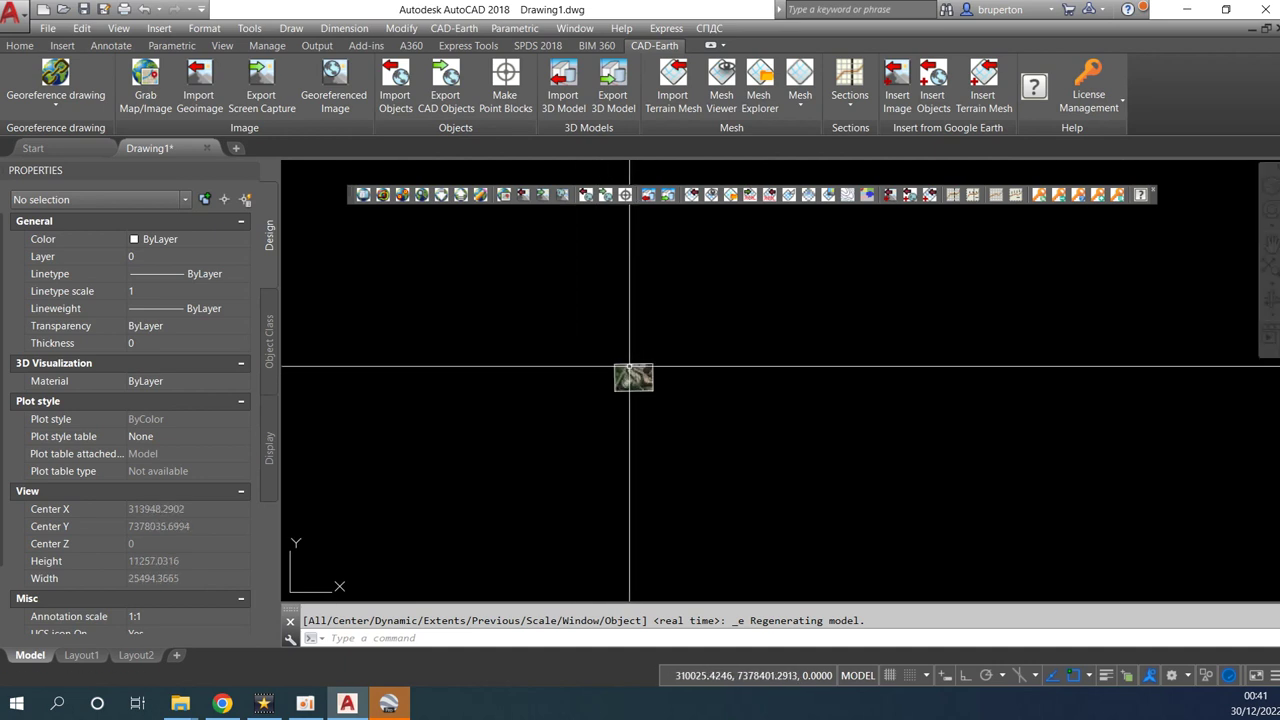
Run the CS coordinate command, zoom to extents, and pan back to the mesh and profile.
text(cs)
key(Return)
key(Return)
middle_click(684, 347)
scroll(777, 260, up, 4)
scroll(700, 300, up, 4)
scroll(700, 300, up, 4)
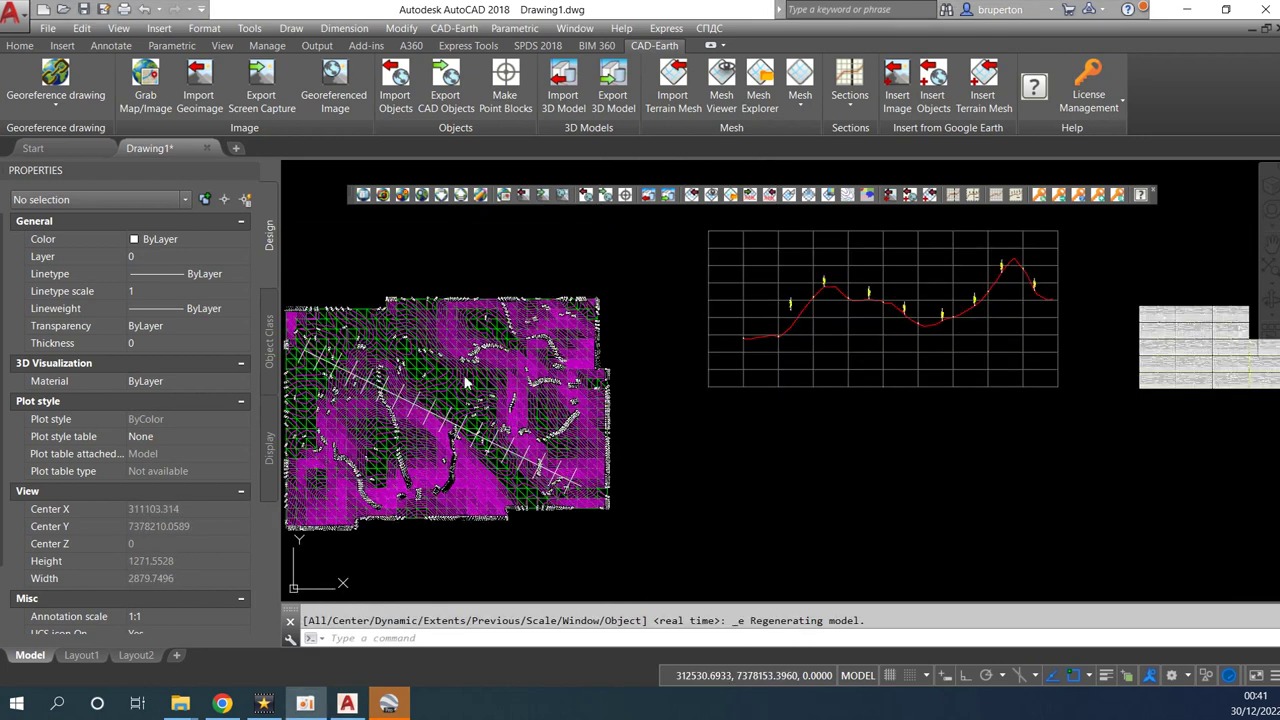
key(Escape)
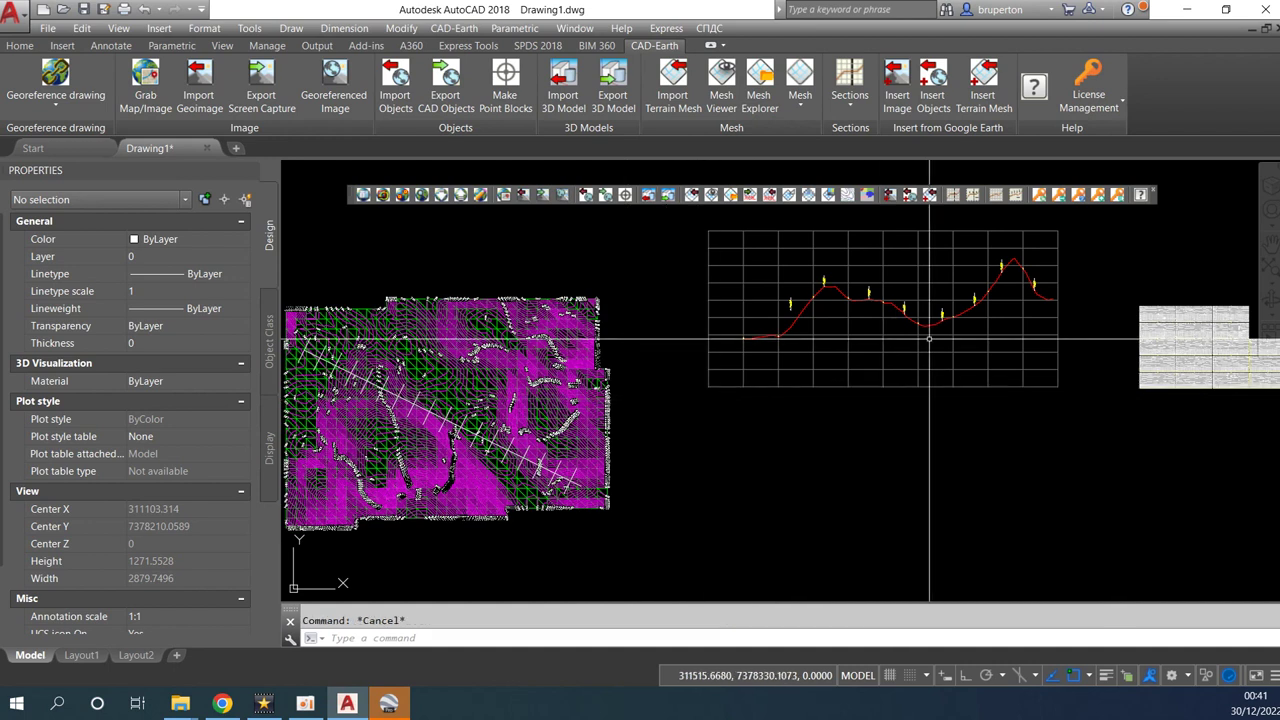
middle_drag(934, 338, 871, 351)
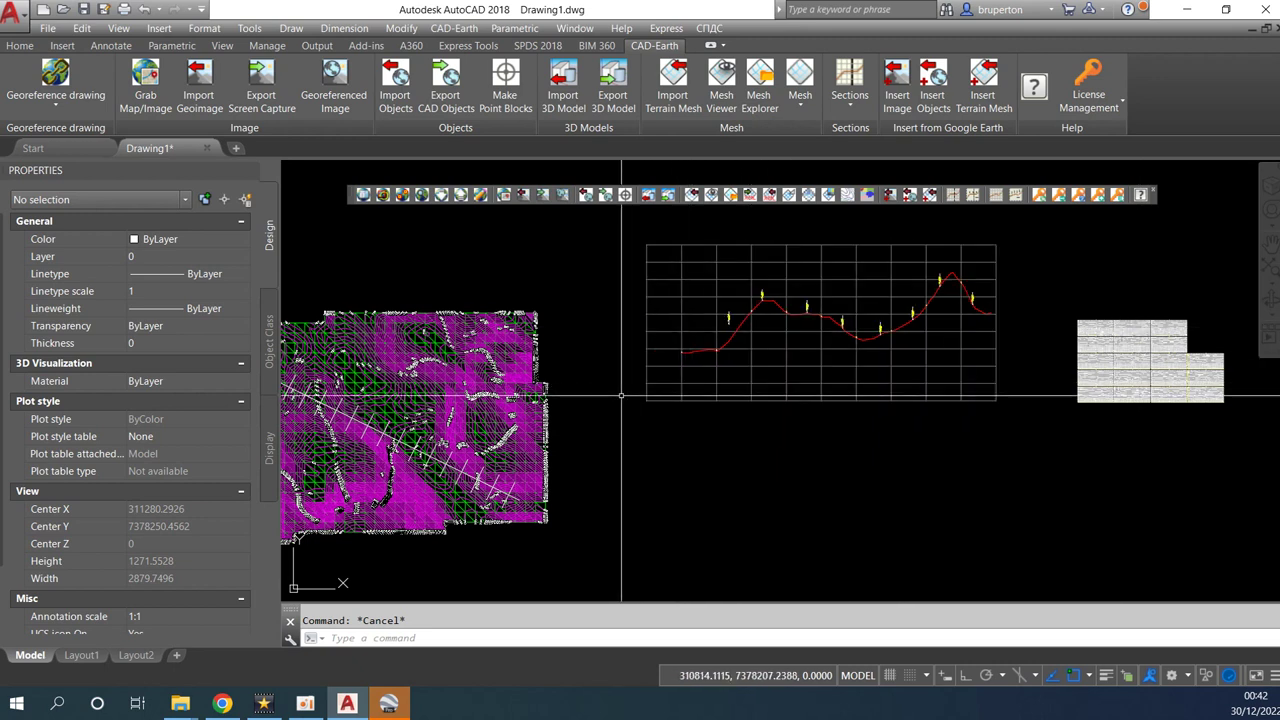
Reset the user coordinate system to World with UC.
text(ucs)
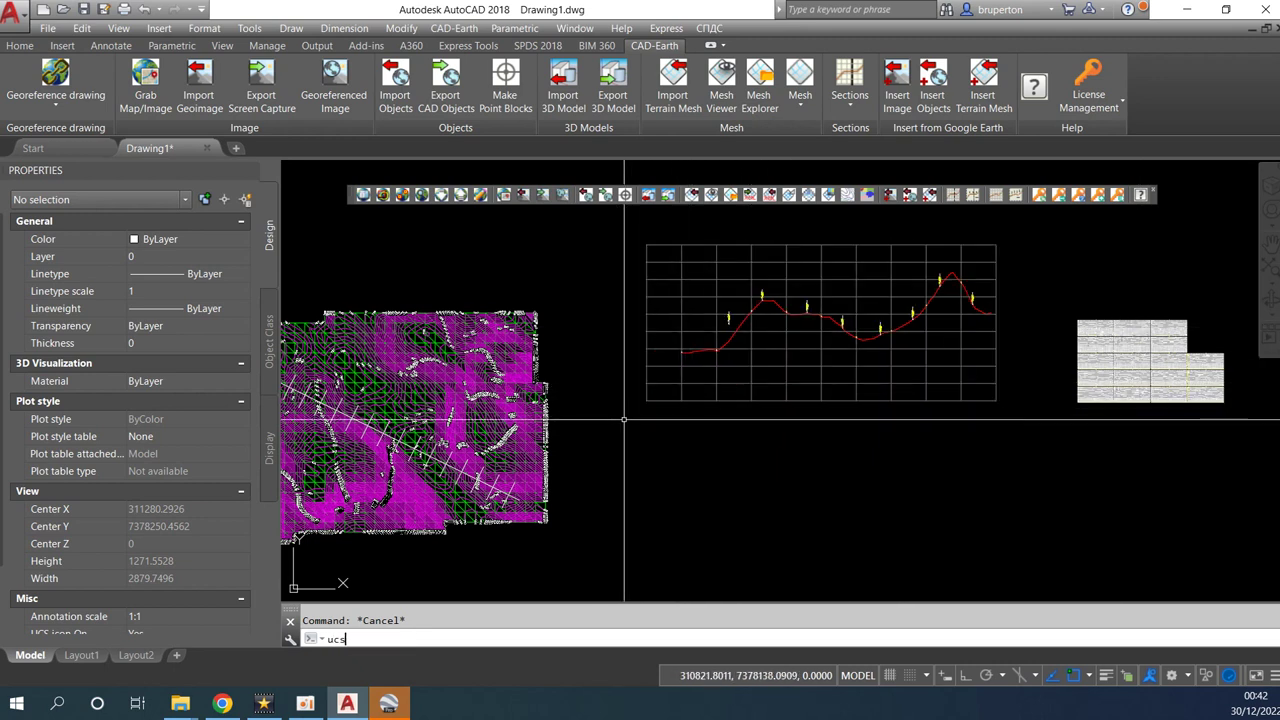
key(Return)
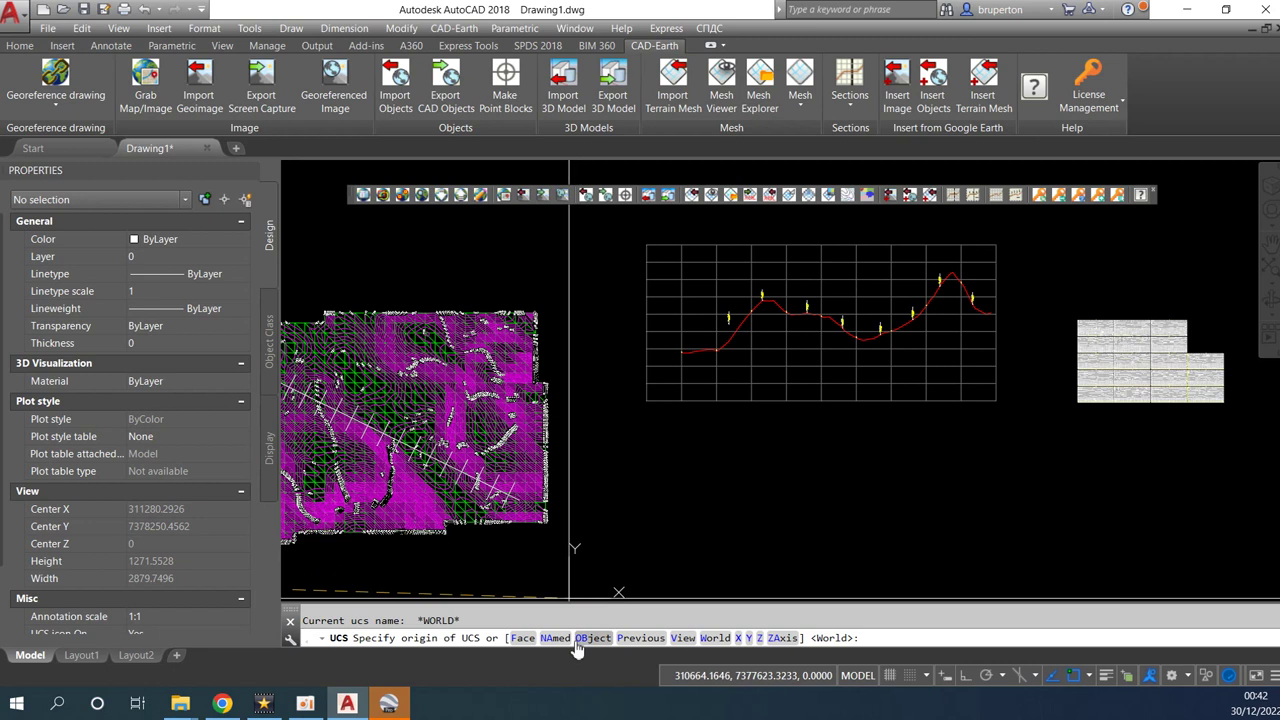
click(714, 638)
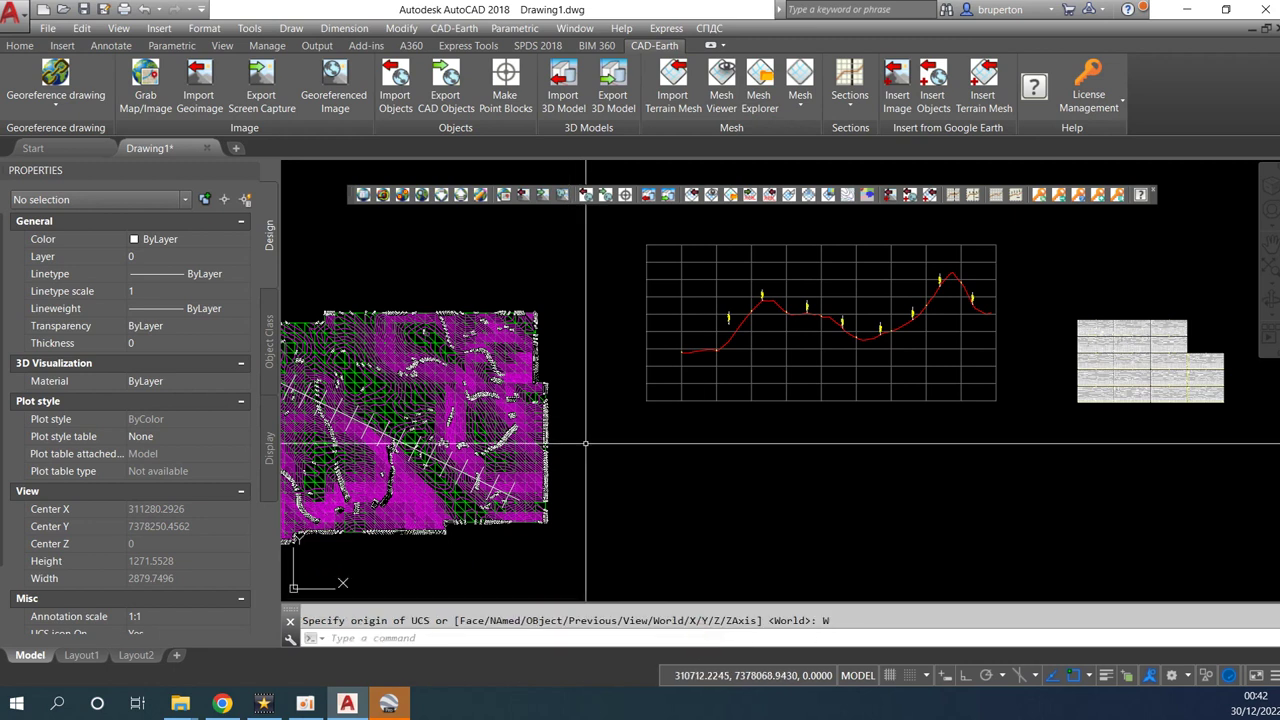
Reinsert Imagem.jpg from Downloads as a georeferenced image.
click(335, 85)
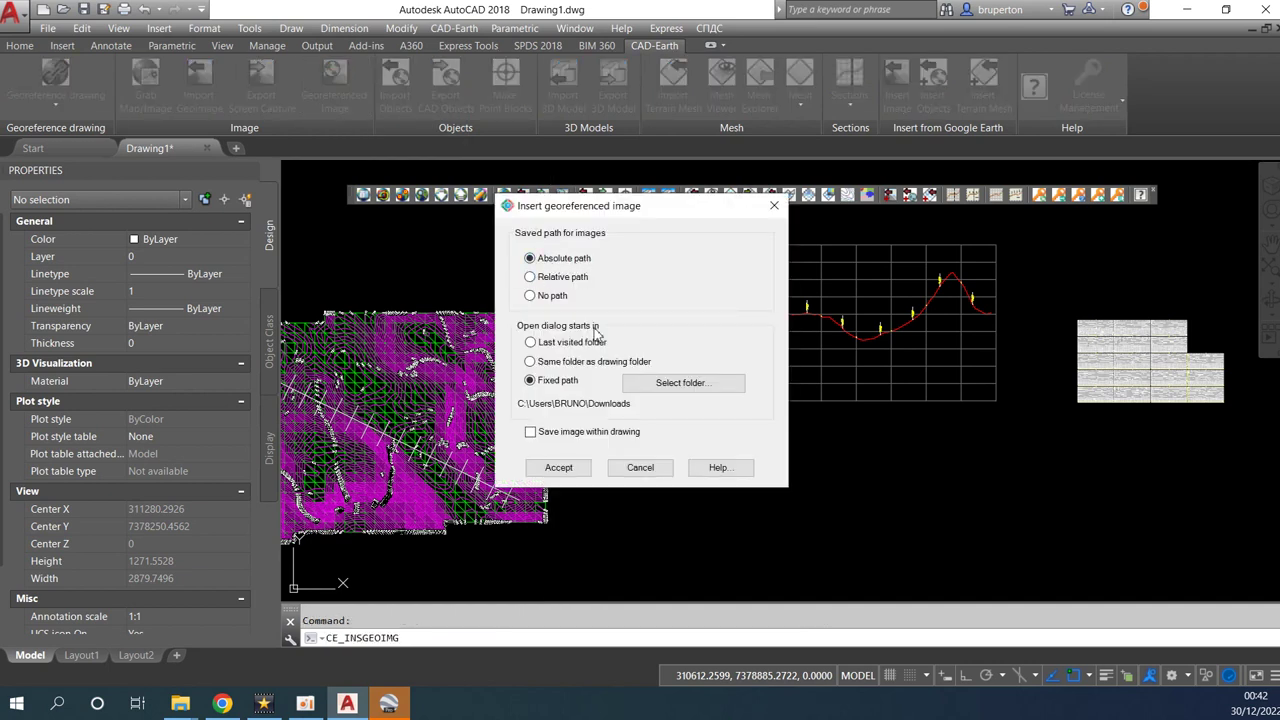
click(659, 386)
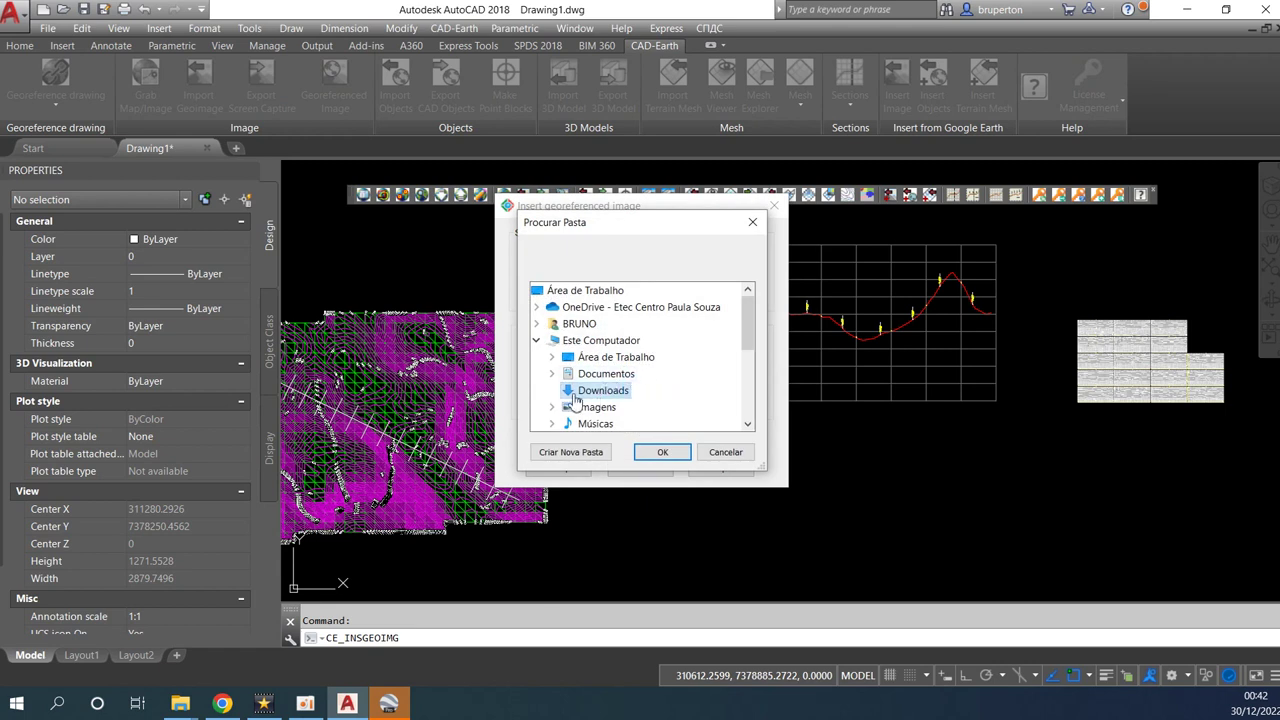
click(650, 452)
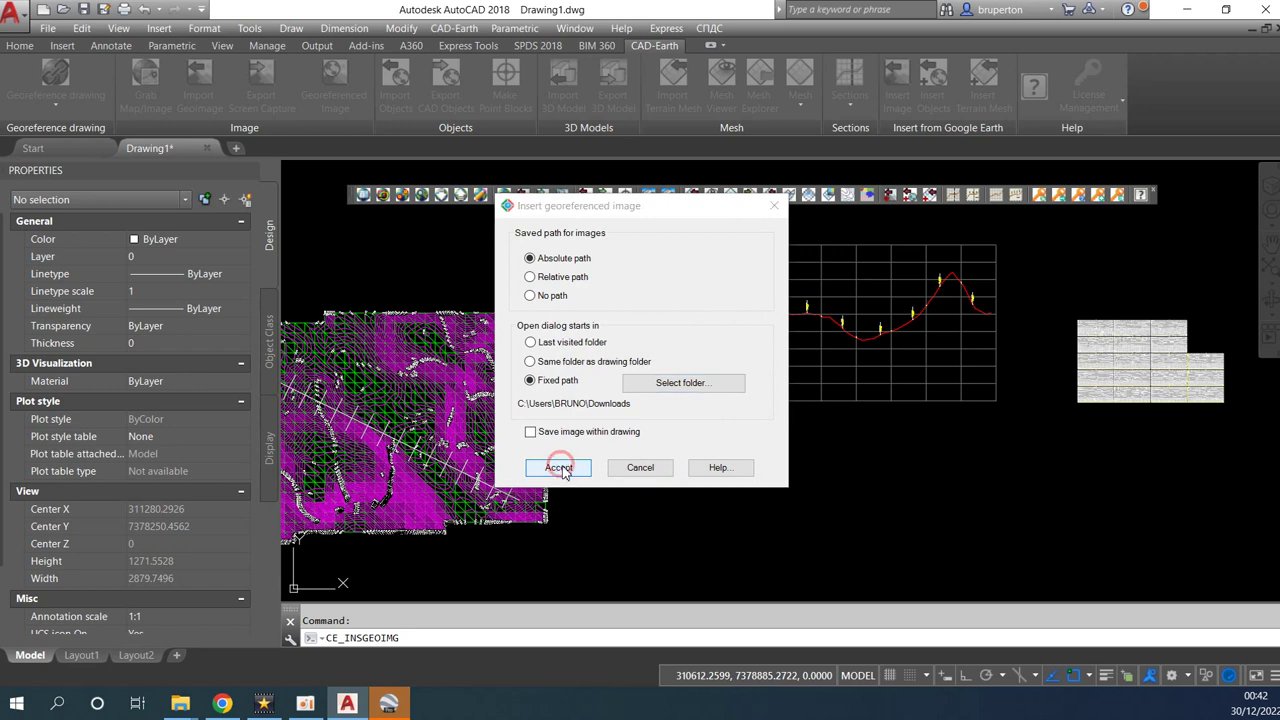
click(560, 467)
click(575, 264)
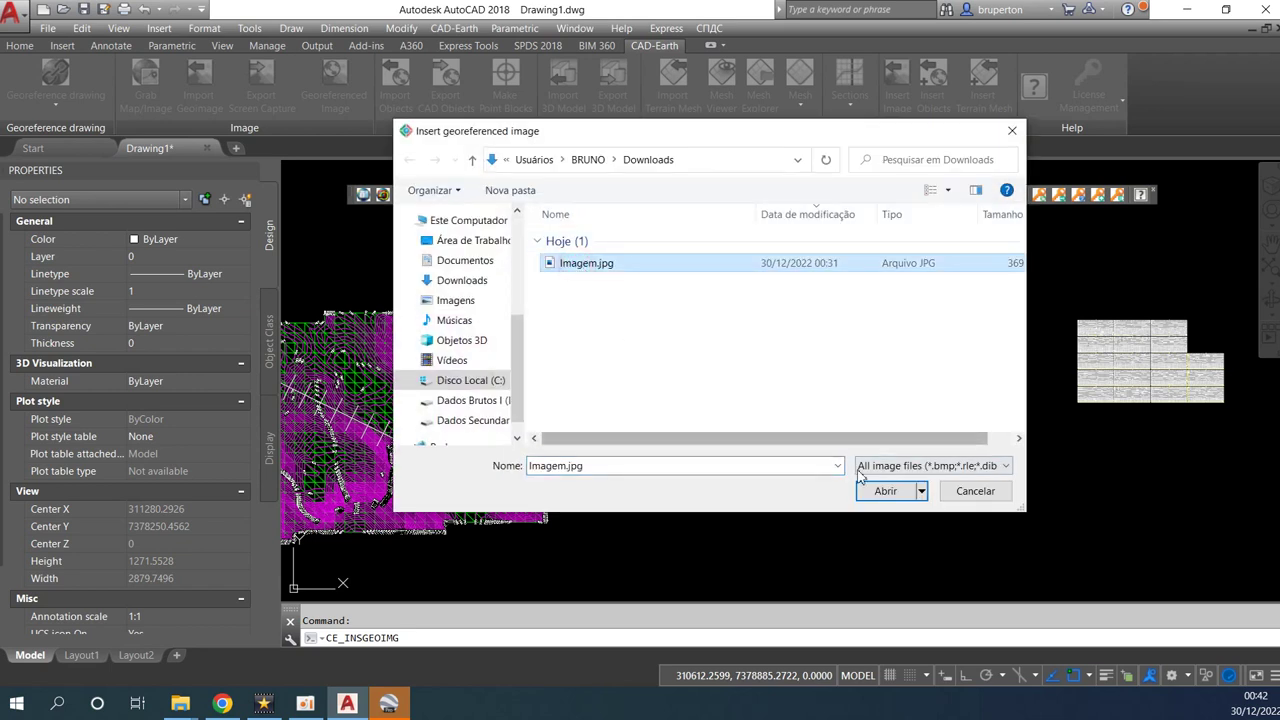
click(872, 489)
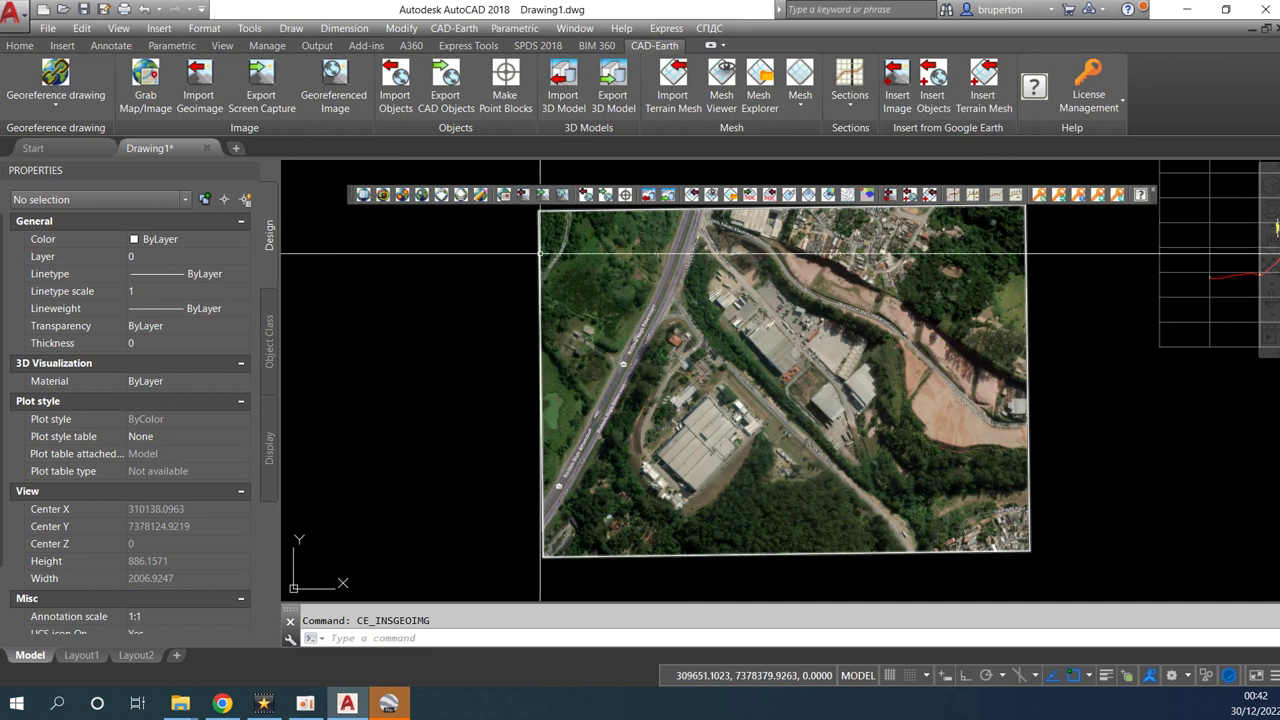
Zoom to extents and close in on the image's roads and buildings.
middle_click(632, 283)
middle_drag(632, 283, 942, 297)
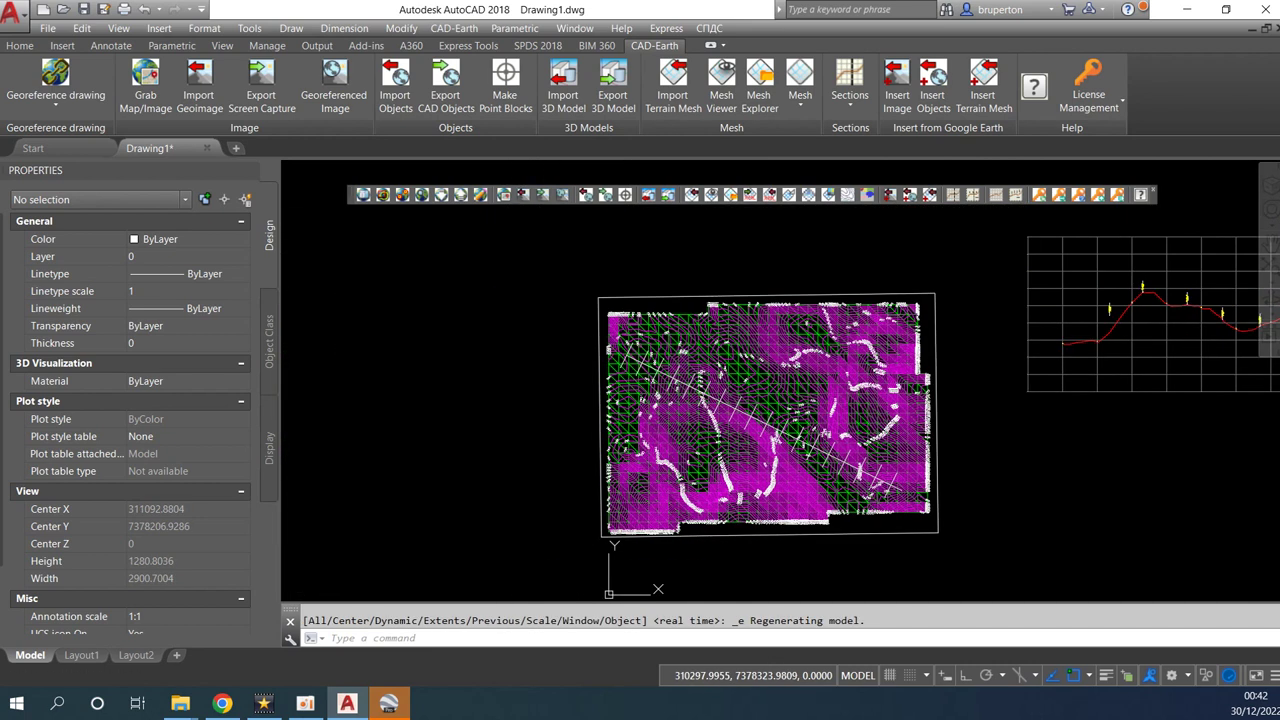
scroll(718, 377, up, 2)
scroll(633, 290, up, 3)
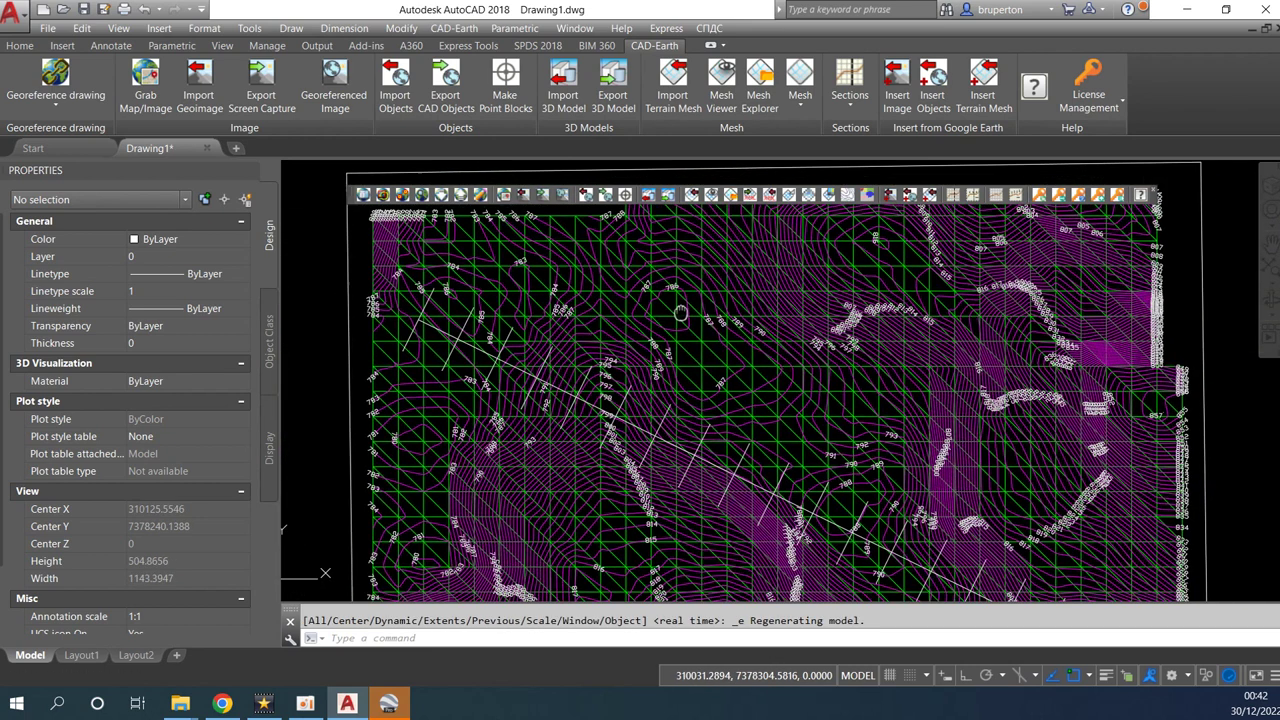
scroll(633, 290, down, 3)
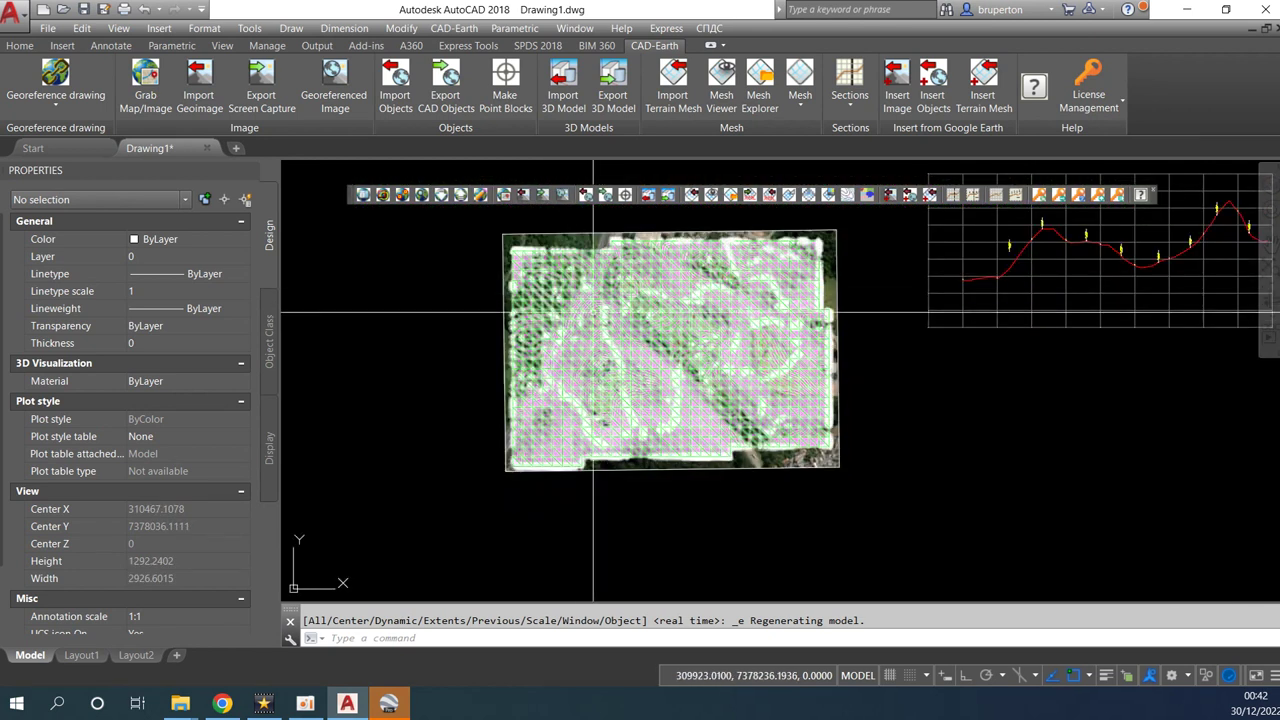
scroll(581, 325, up, 2)
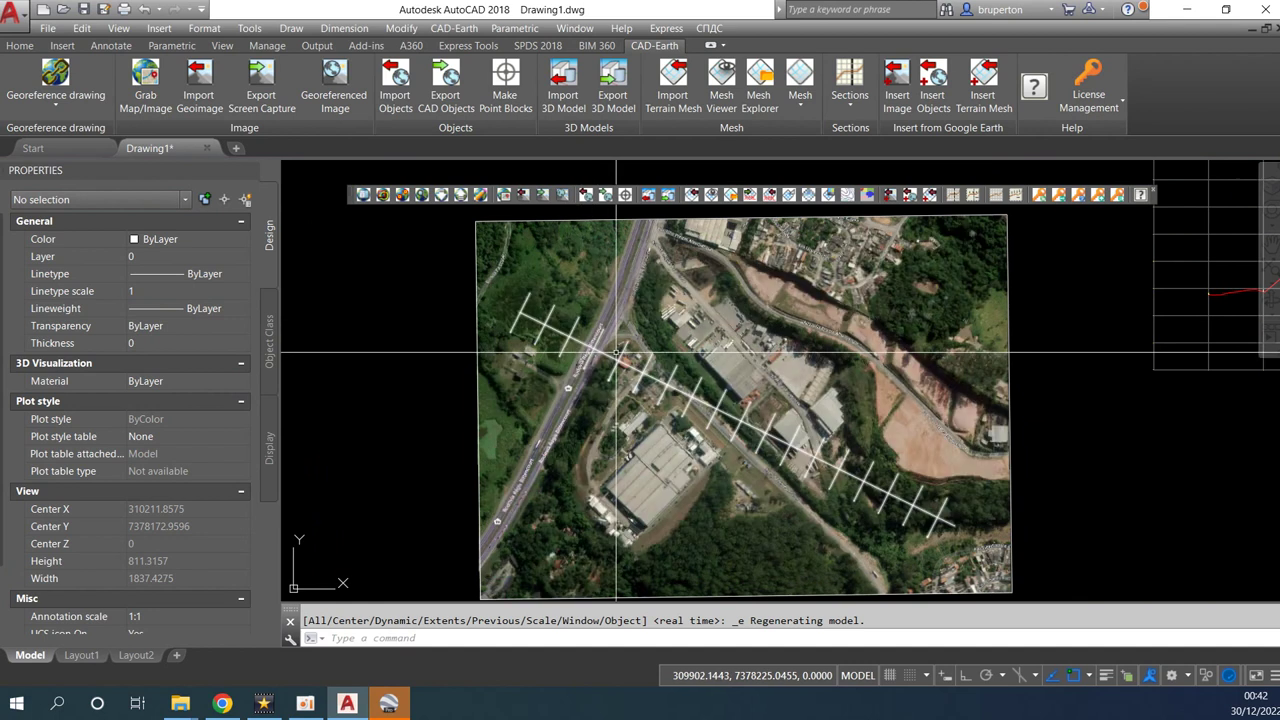
scroll(603, 356, up, 7)
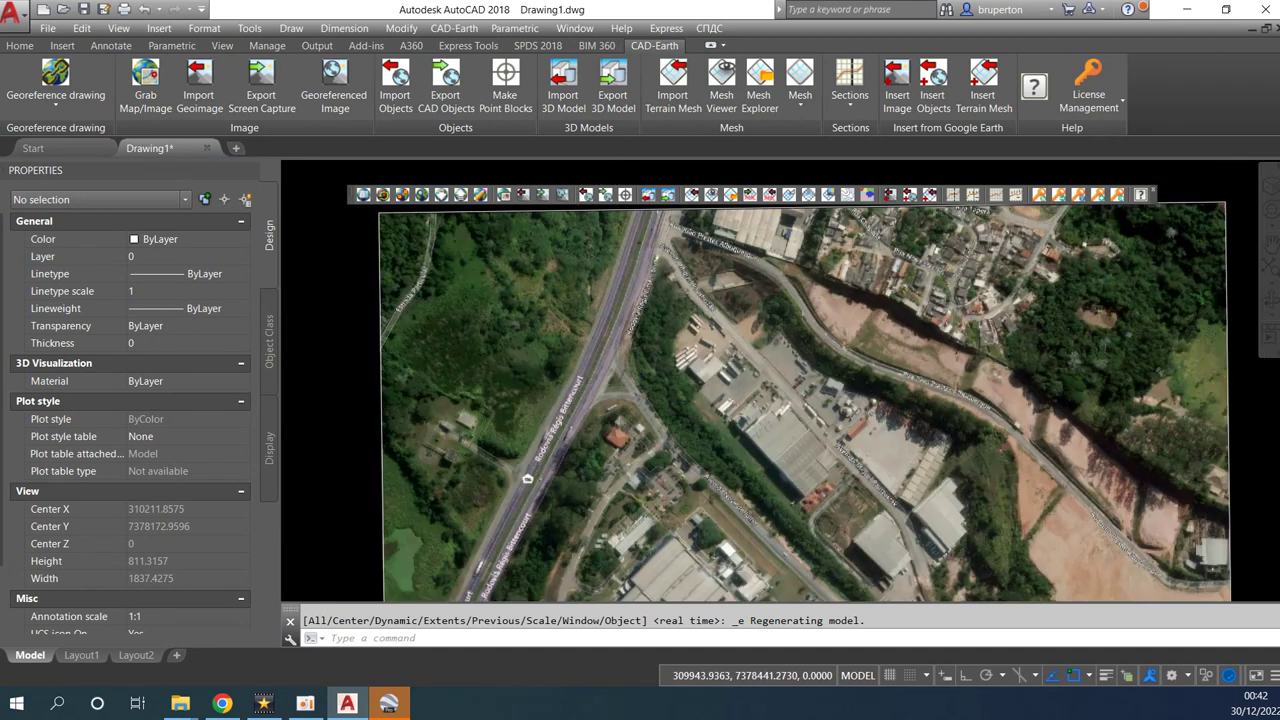
Start a polyline and bring the vacant lot on the aerial image into view.
text(pl)
key(Return)
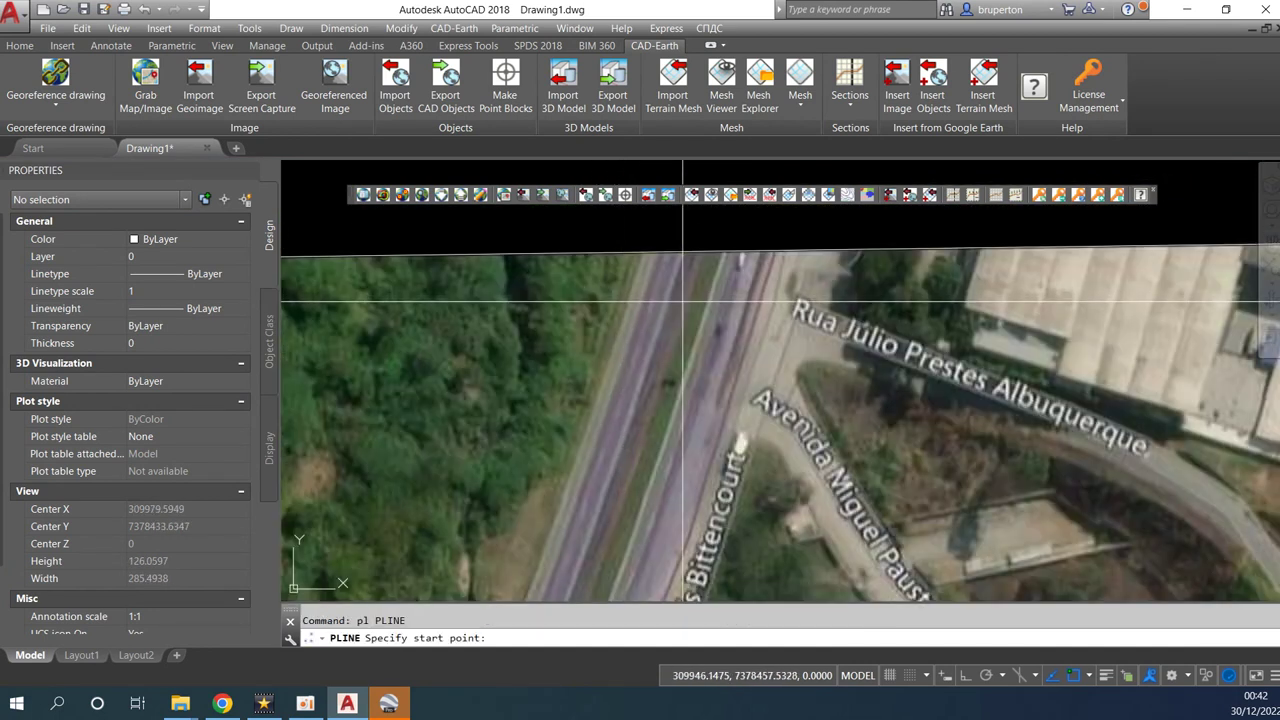
scroll(657, 306, down, 2)
scroll(676, 390, down, 4)
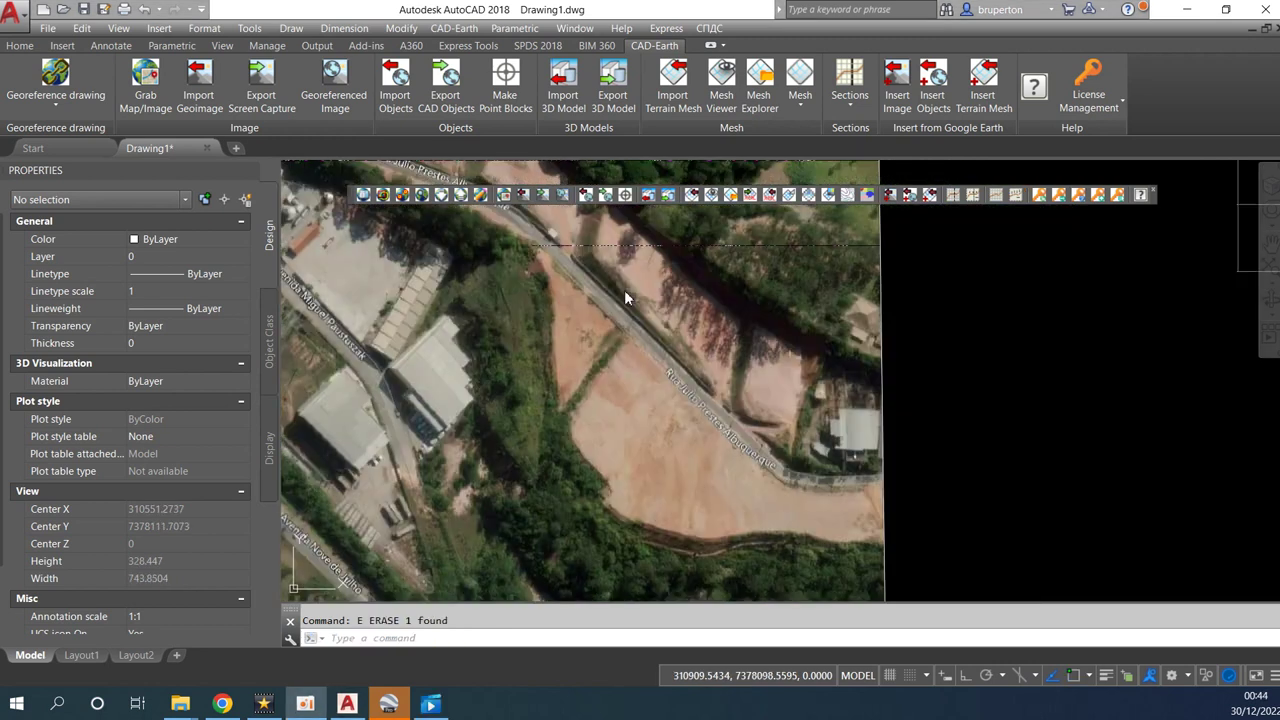
middle_drag(626, 297, 711, 293)
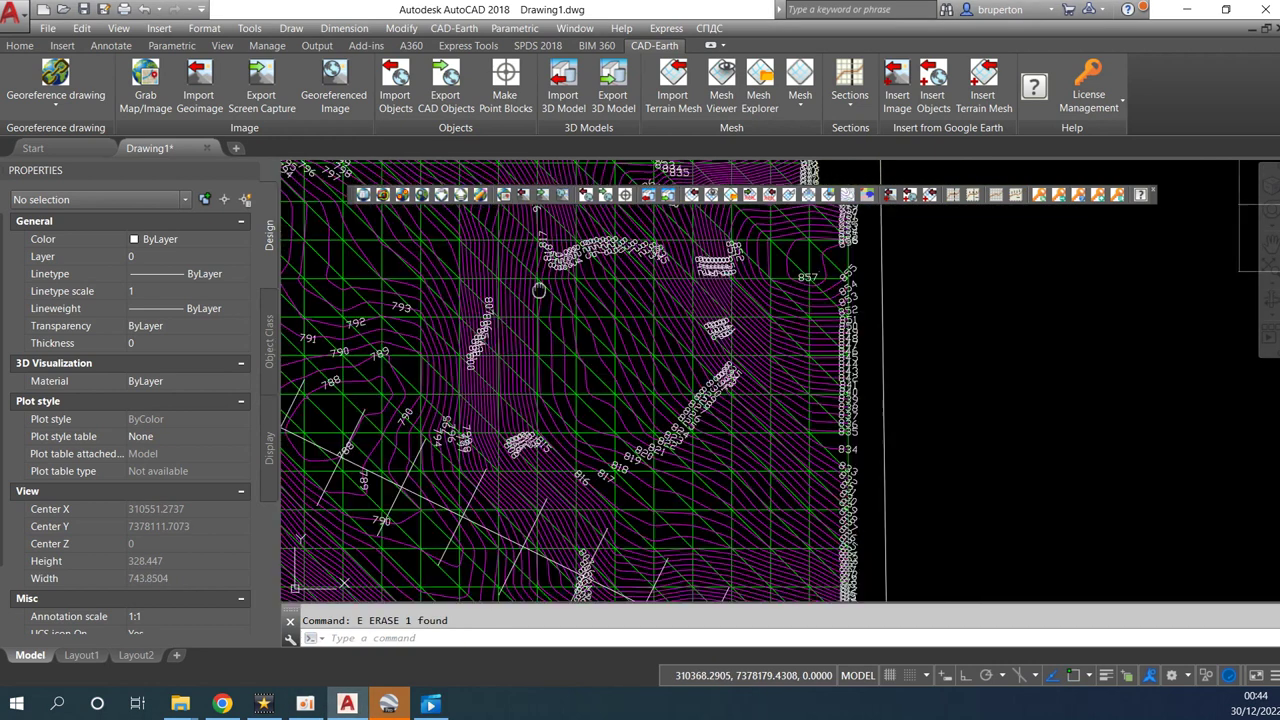
scroll(705, 299, up, 4)
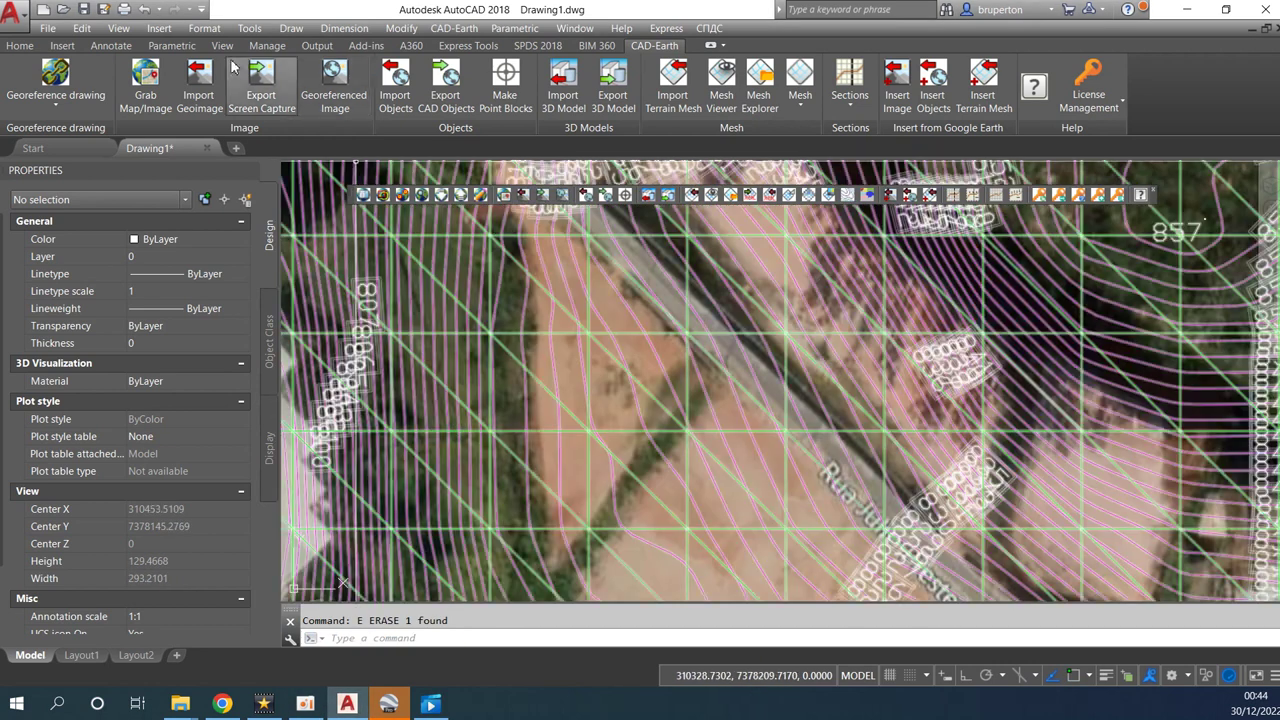
click(22, 46)
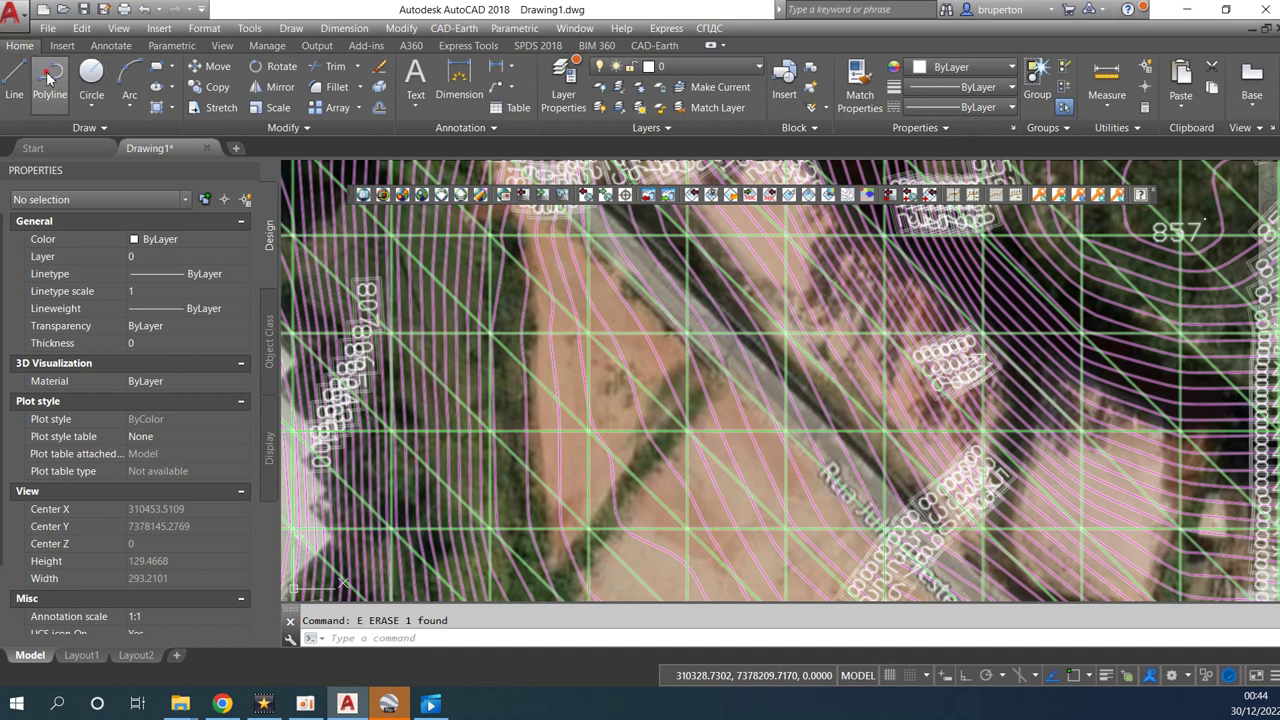
click(47, 77)
scroll(471, 337, down, 4)
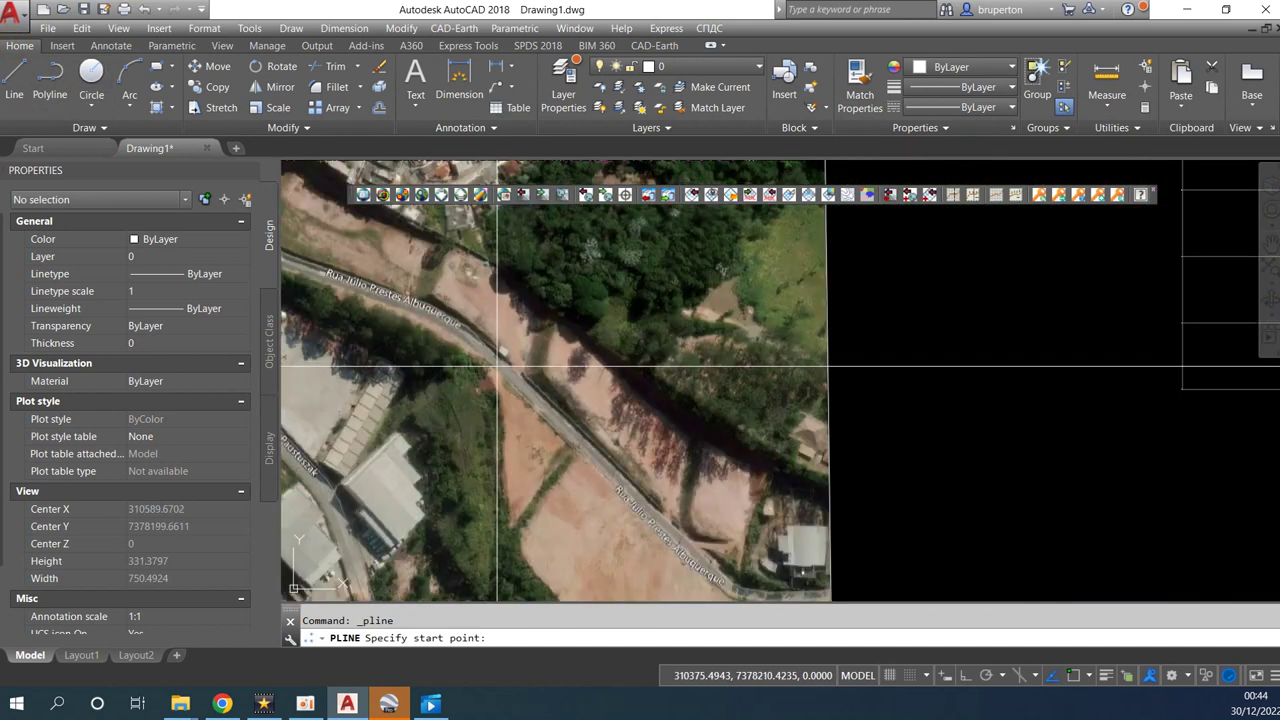
Trace the lot's corners along the road bend, bottom and left edges, then close the outline.
click(506, 429)
middle_drag(506, 432, 439, 267)
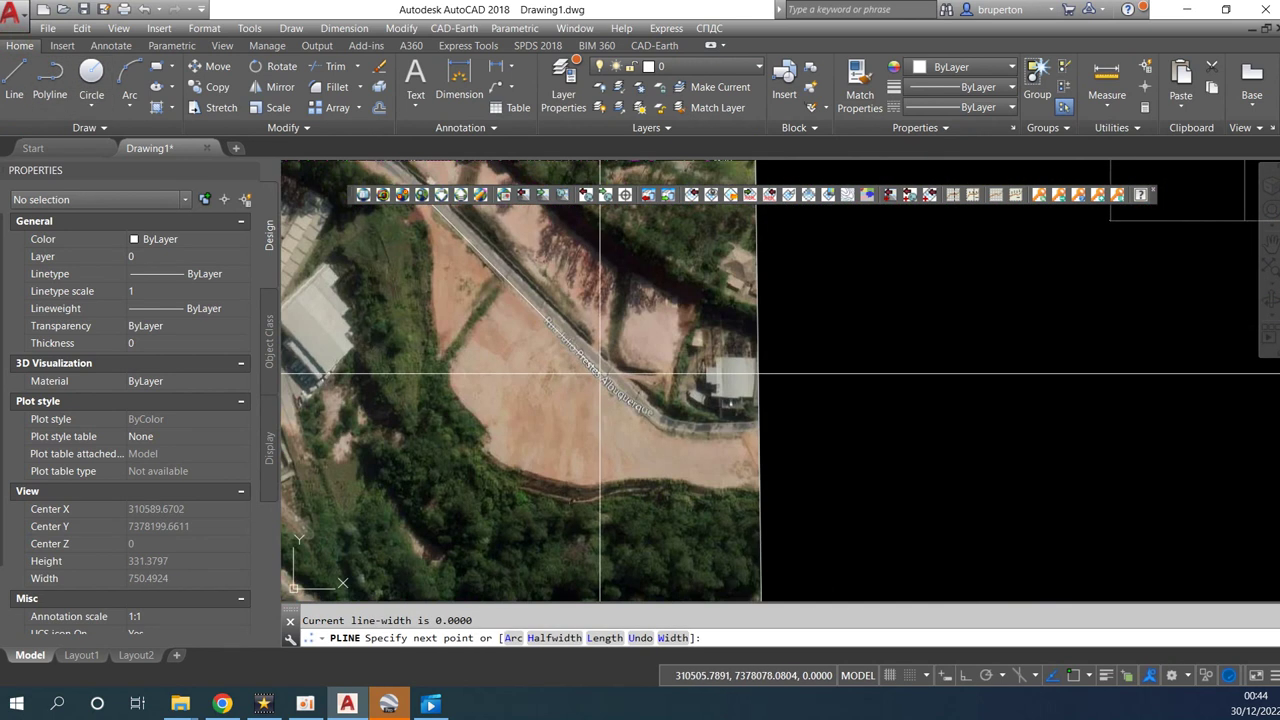
click(652, 425)
click(711, 437)
click(722, 490)
click(637, 476)
click(584, 493)
click(476, 447)
click(431, 390)
middle_drag(431, 300, 476, 365)
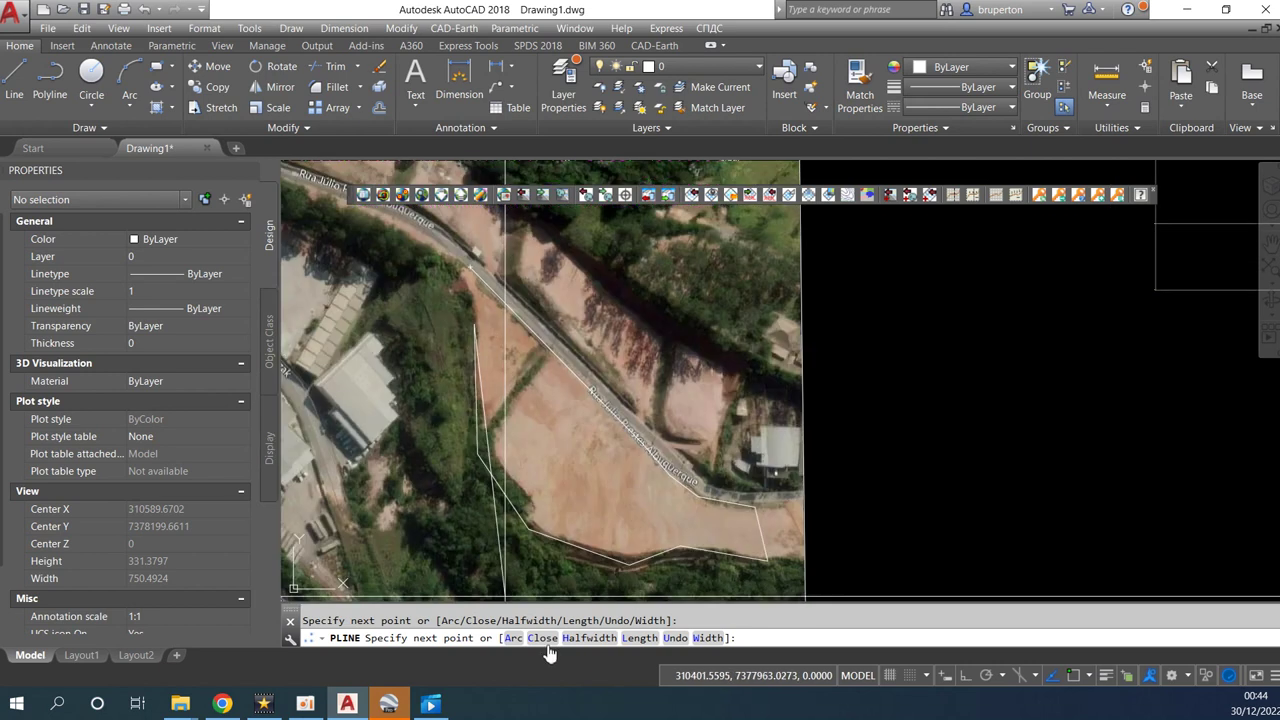
click(553, 638)
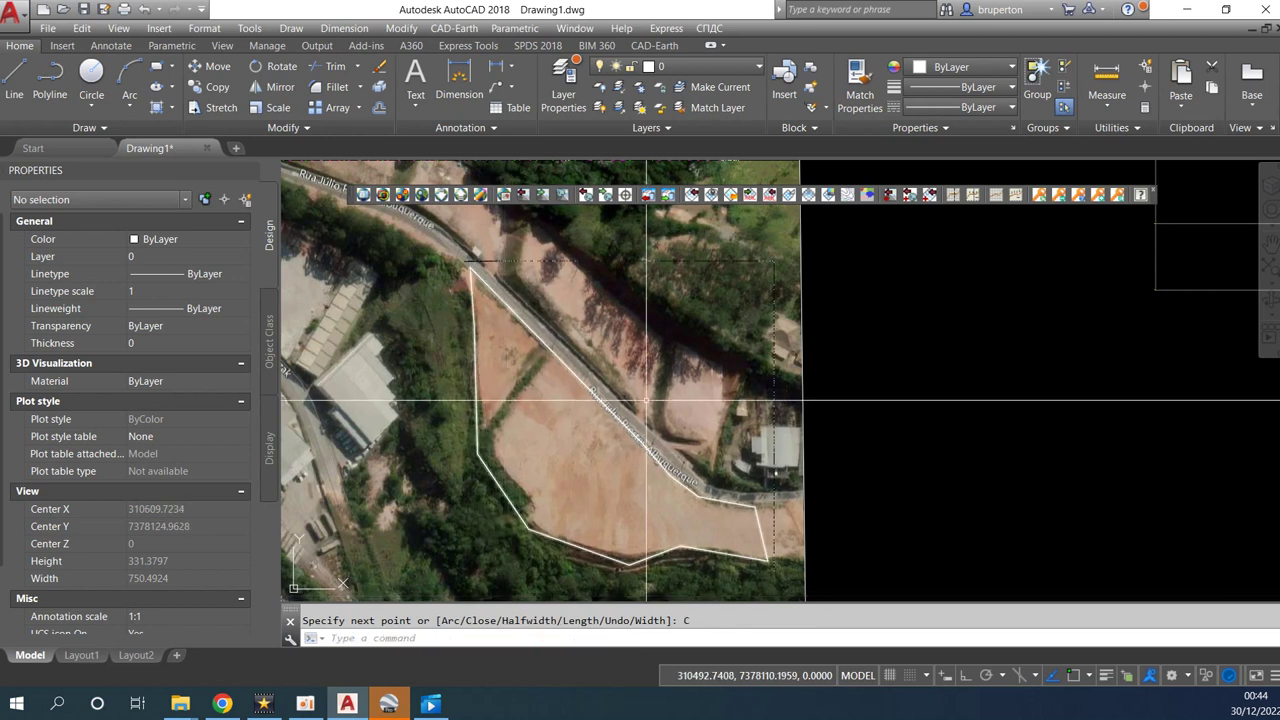
mouse_move(696, 423)
middle_down()
mouse_move(669, 323)
mouse_move(805, 247)
middle_up()
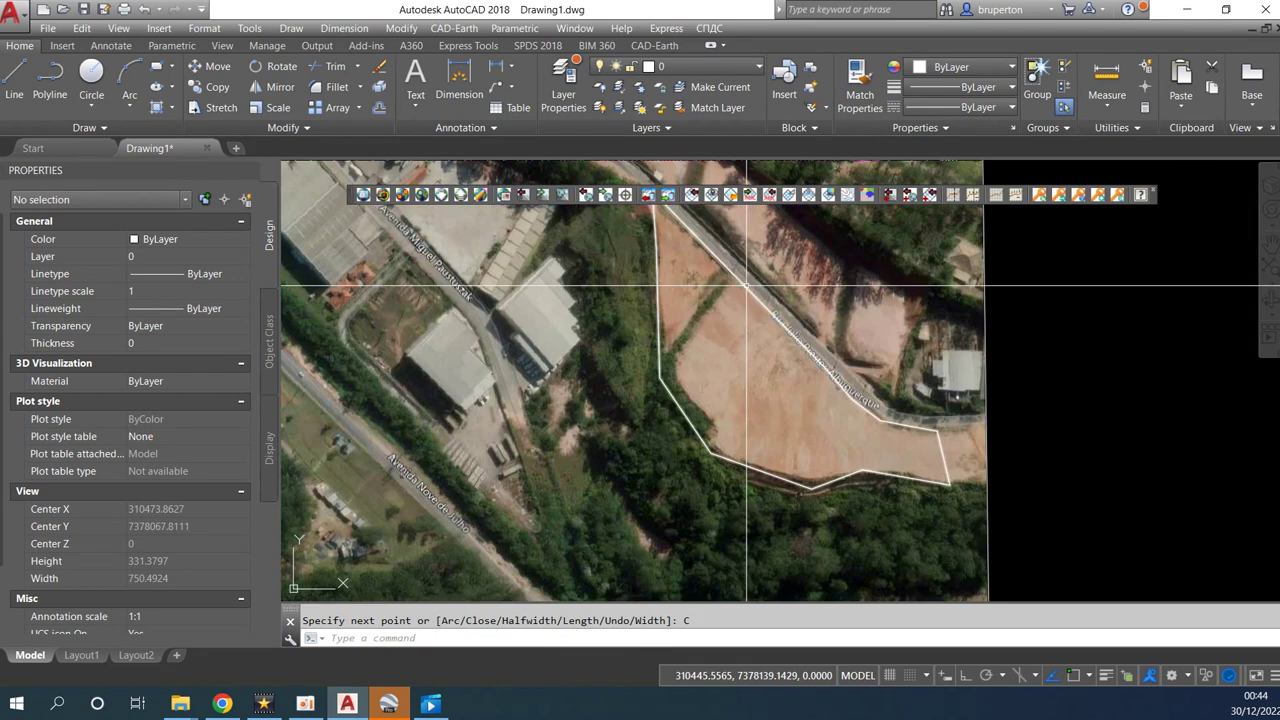
Export the lot boundary polyline to Google Earth with default settings, saving to Downloads.
click(633, 48)
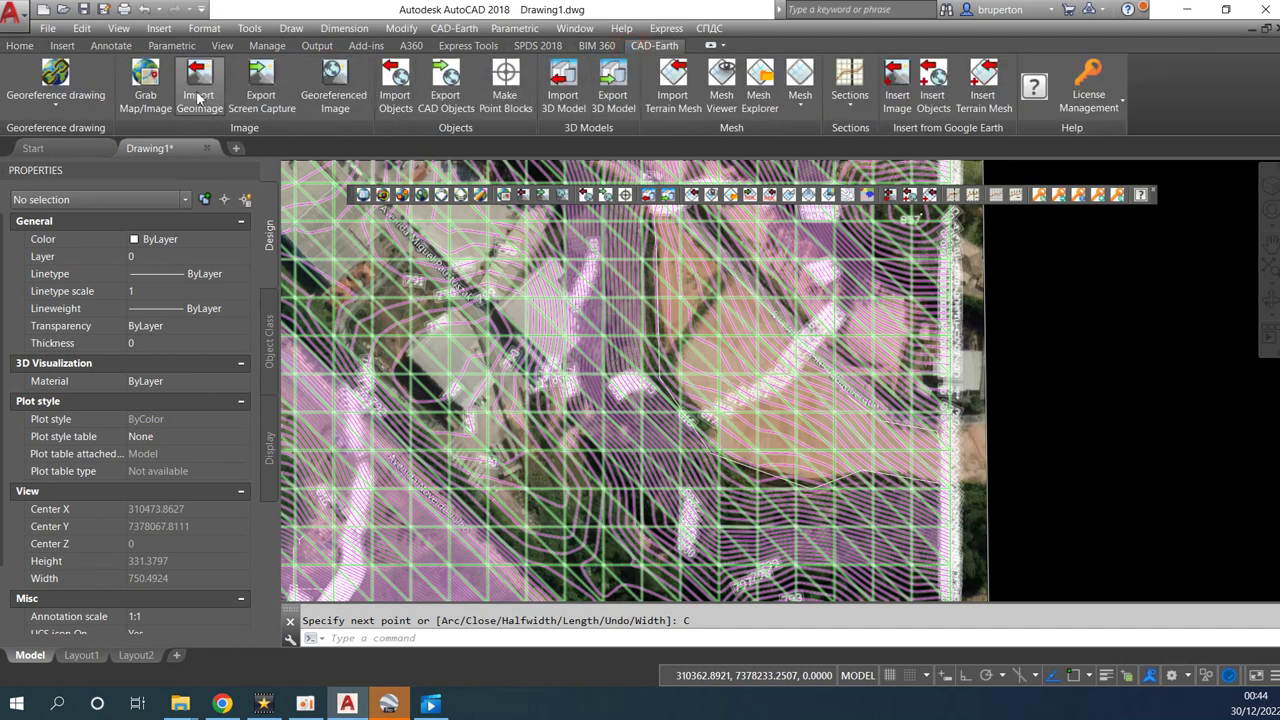
click(445, 95)
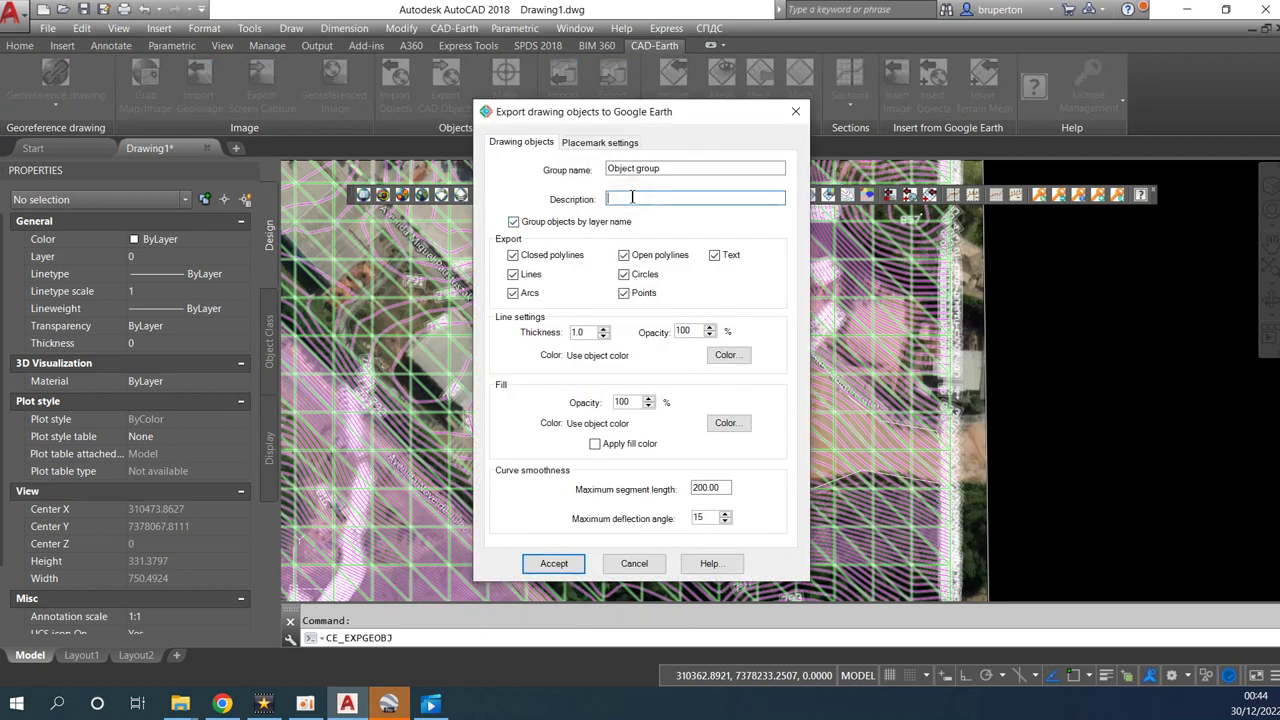
click(538, 566)
scroll(800, 367, up, 4)
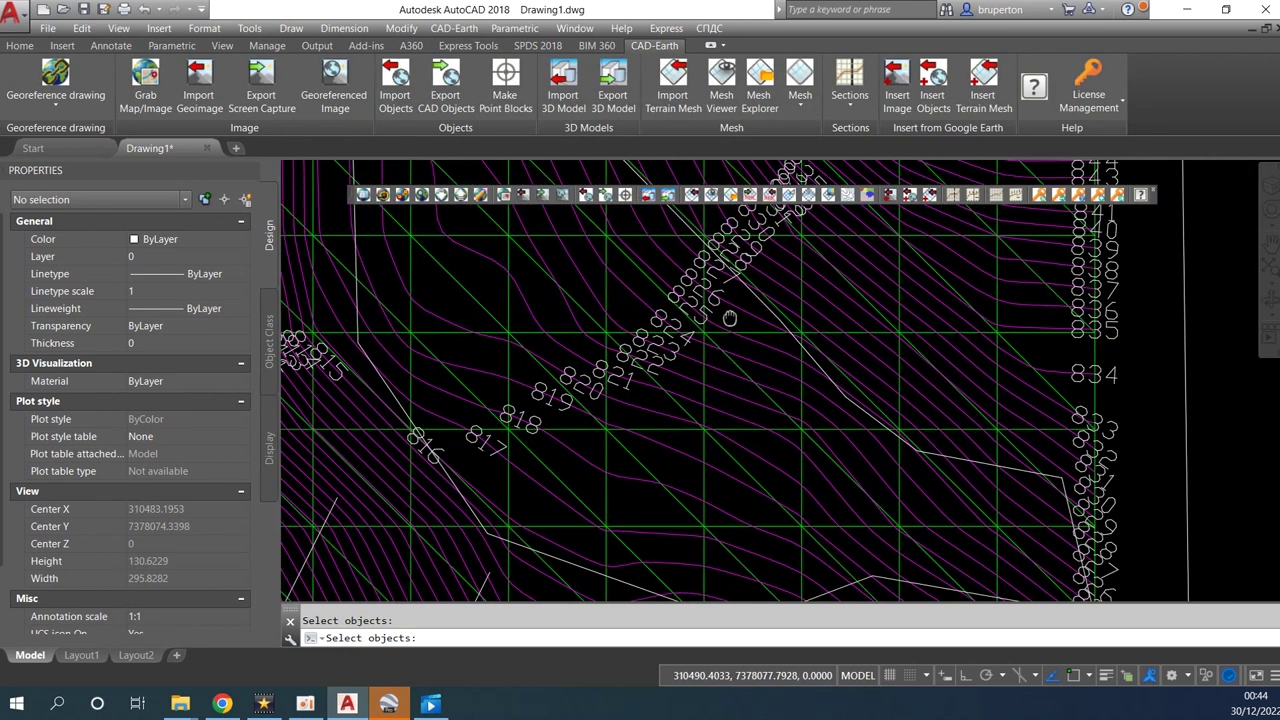
click(798, 344)
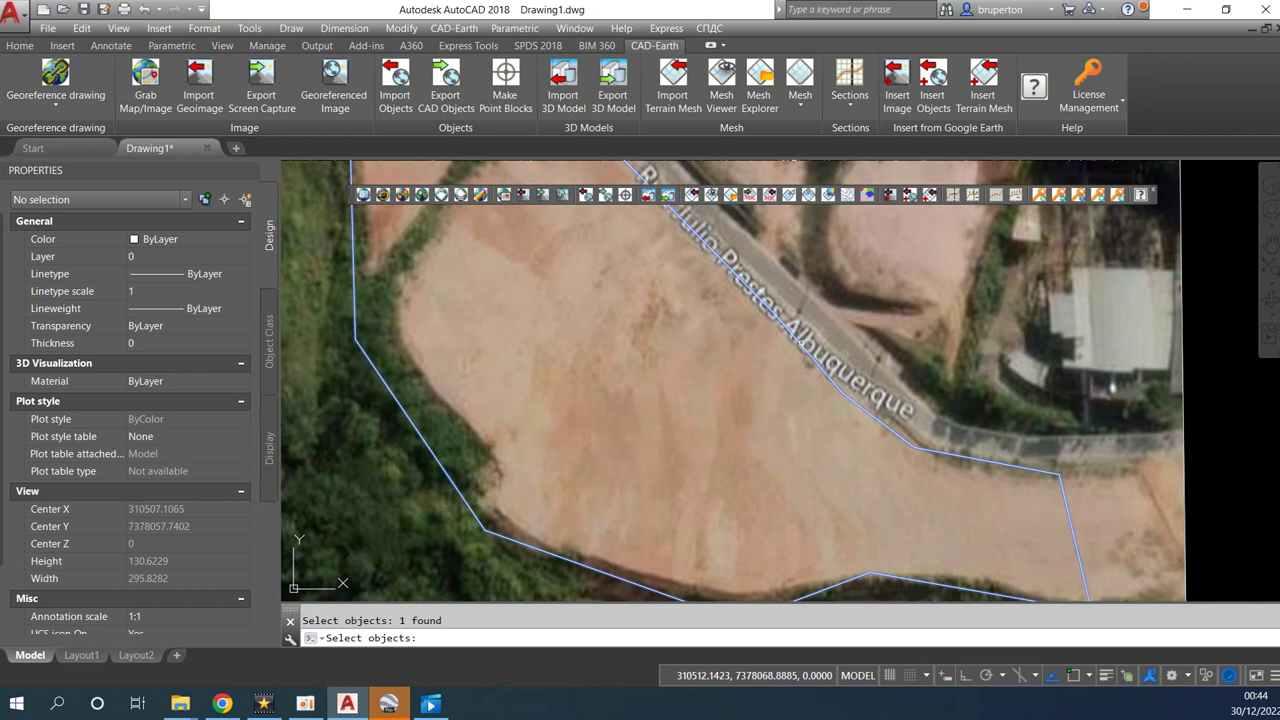
key(Return)
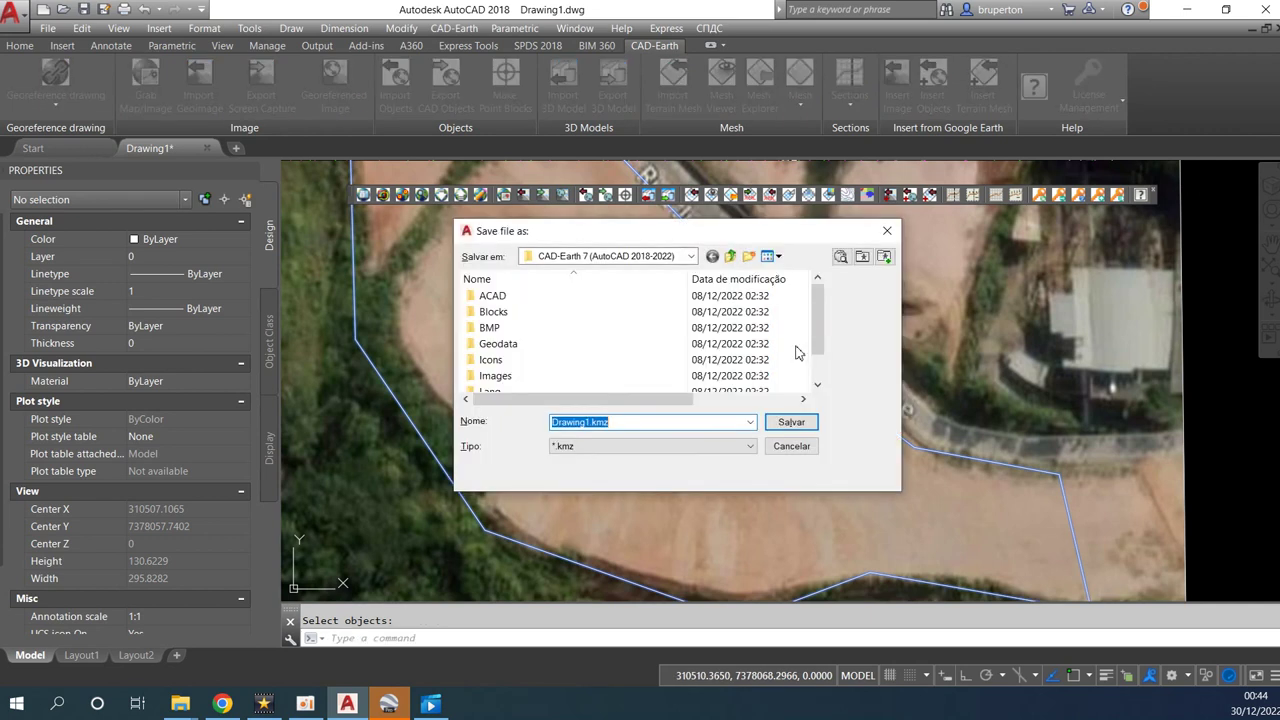
click(619, 258)
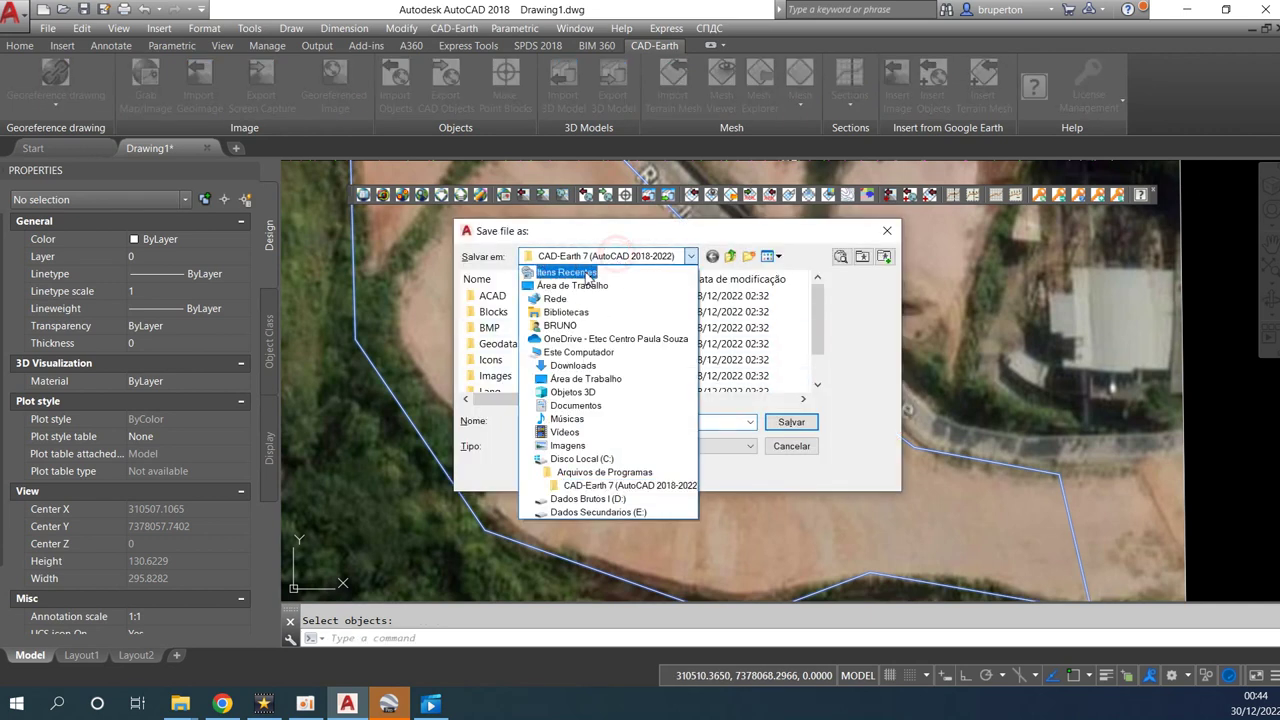
click(574, 366)
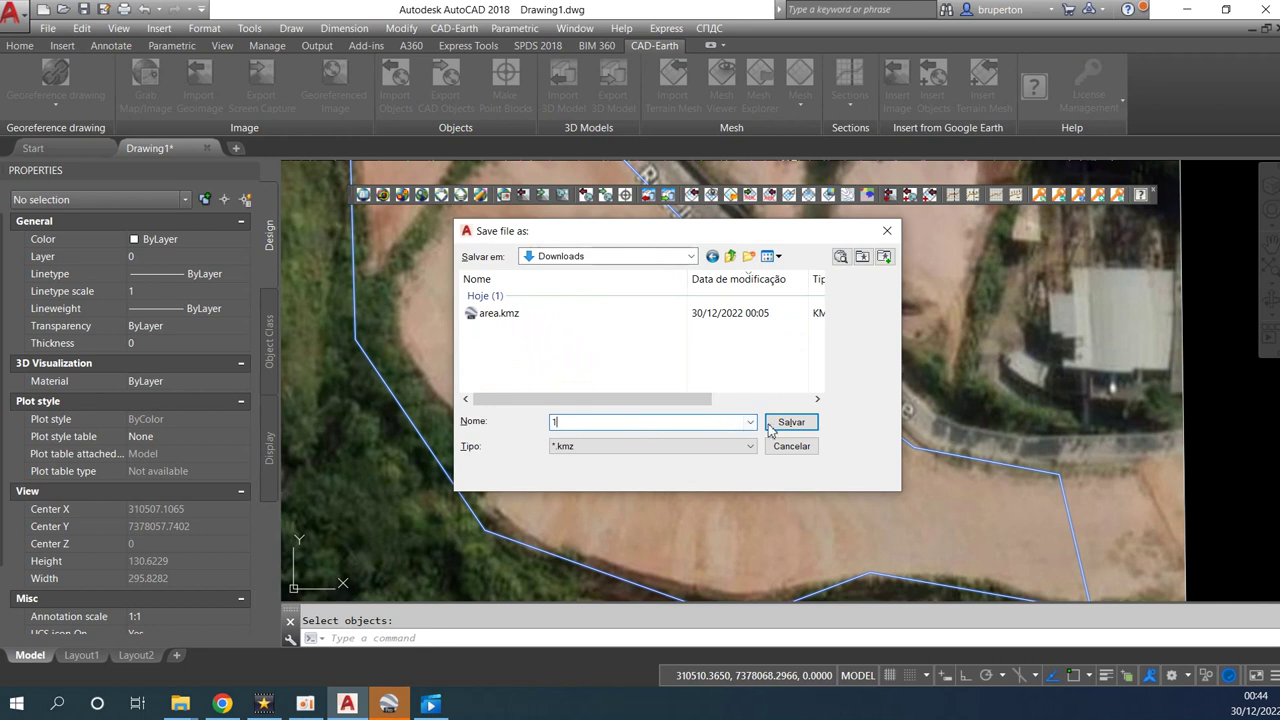
text(lote)
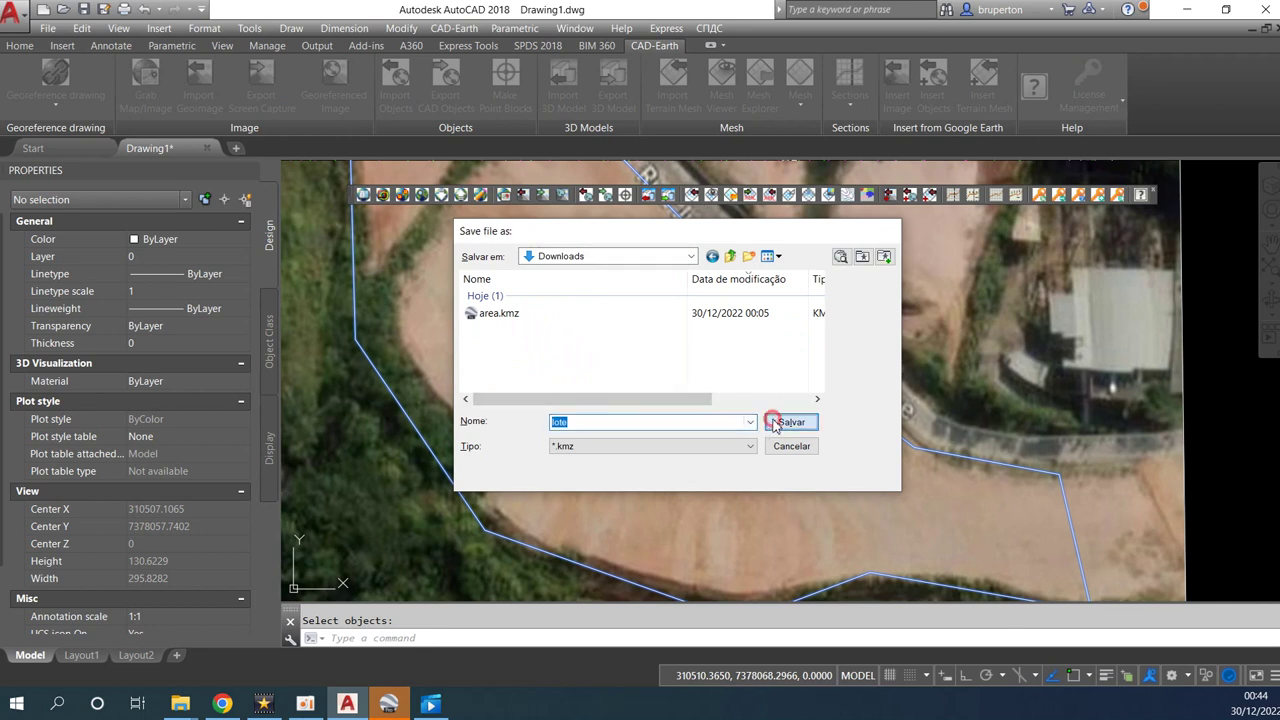
click(774, 422)
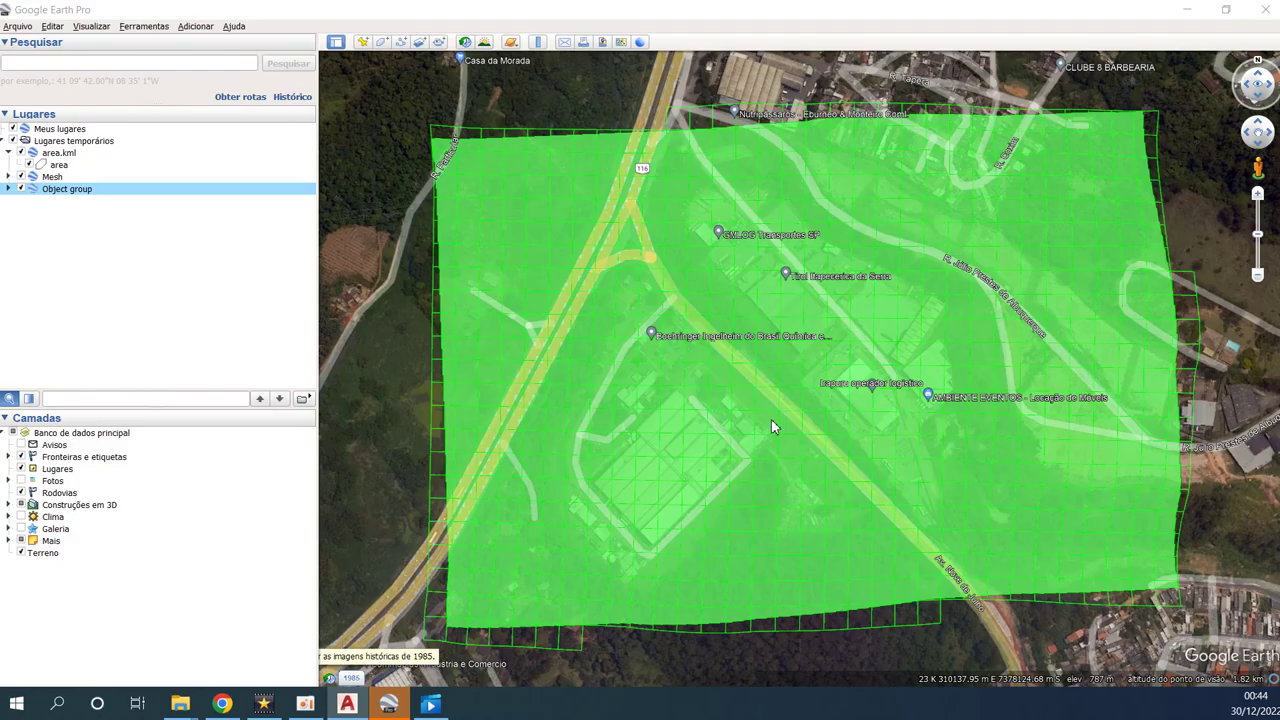